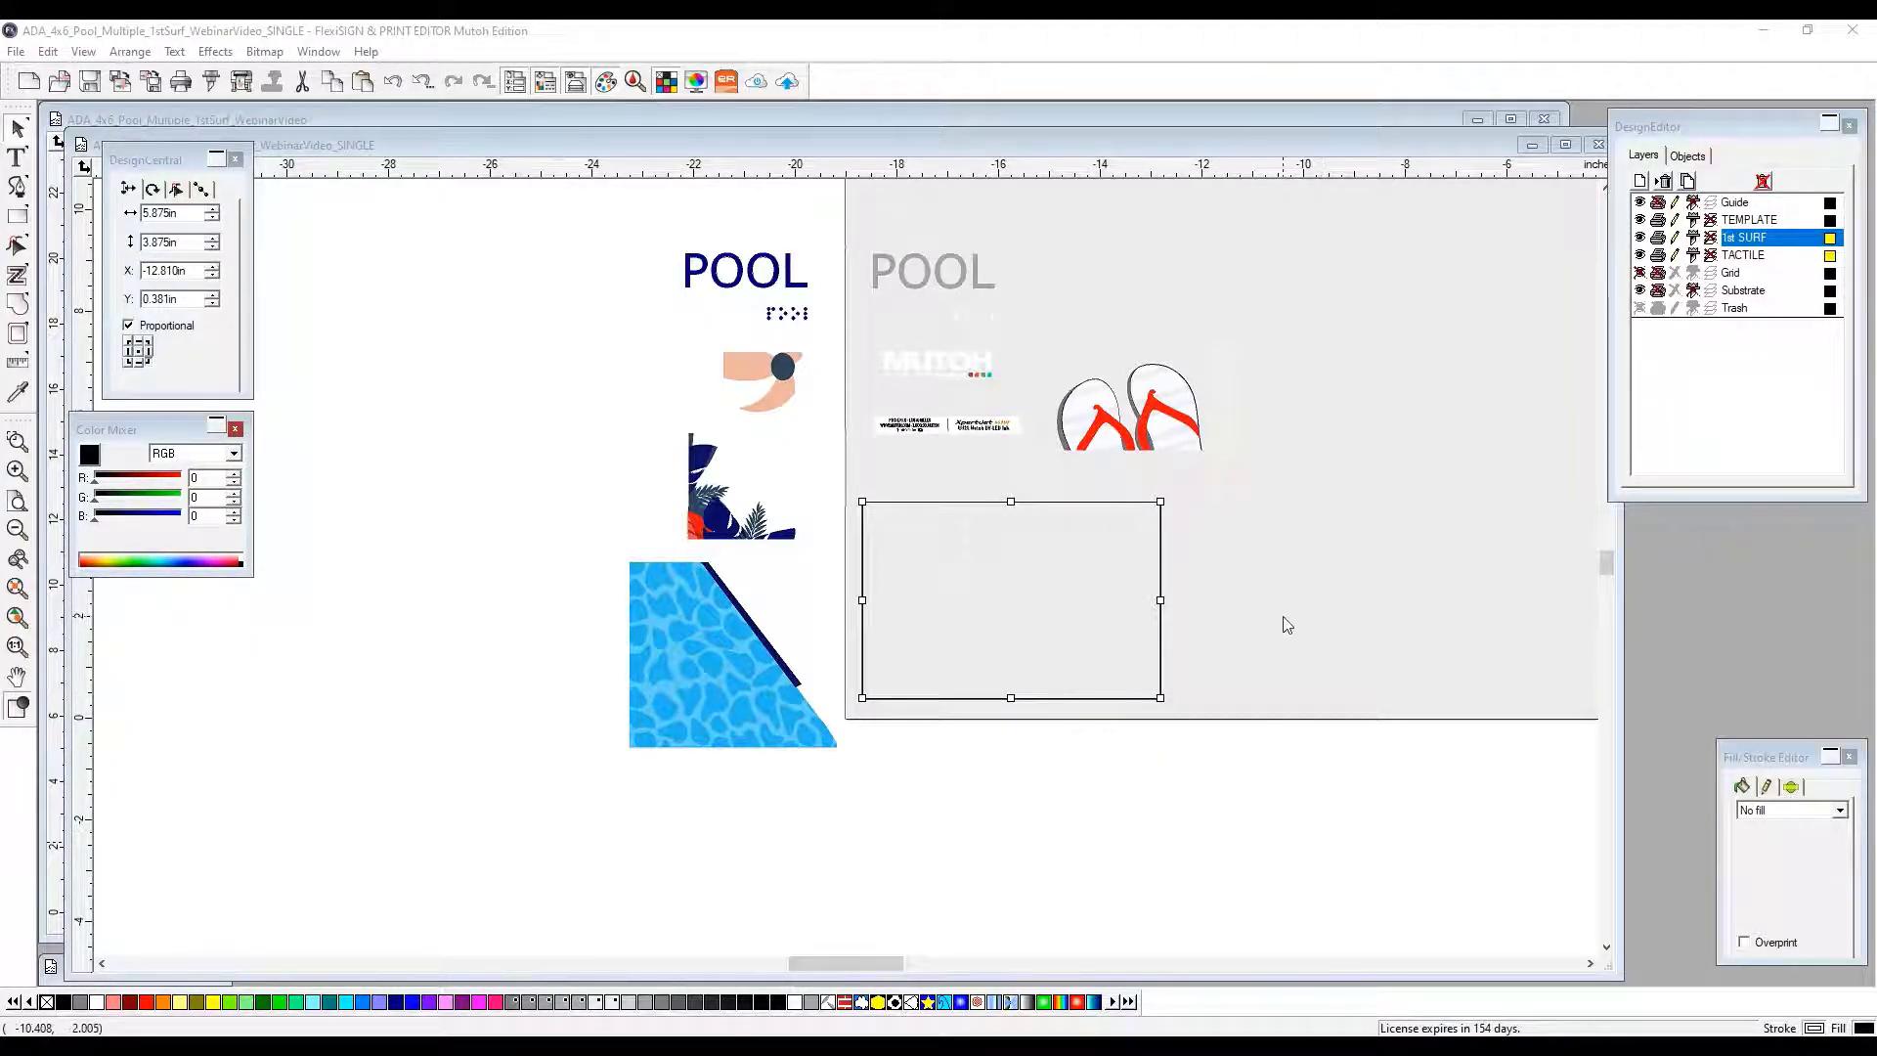
Undo the earlier moves until the pool artwork, logos, flip-flops, POOL lettering and braille are back inside the sign outline.
left_click(1266, 675)
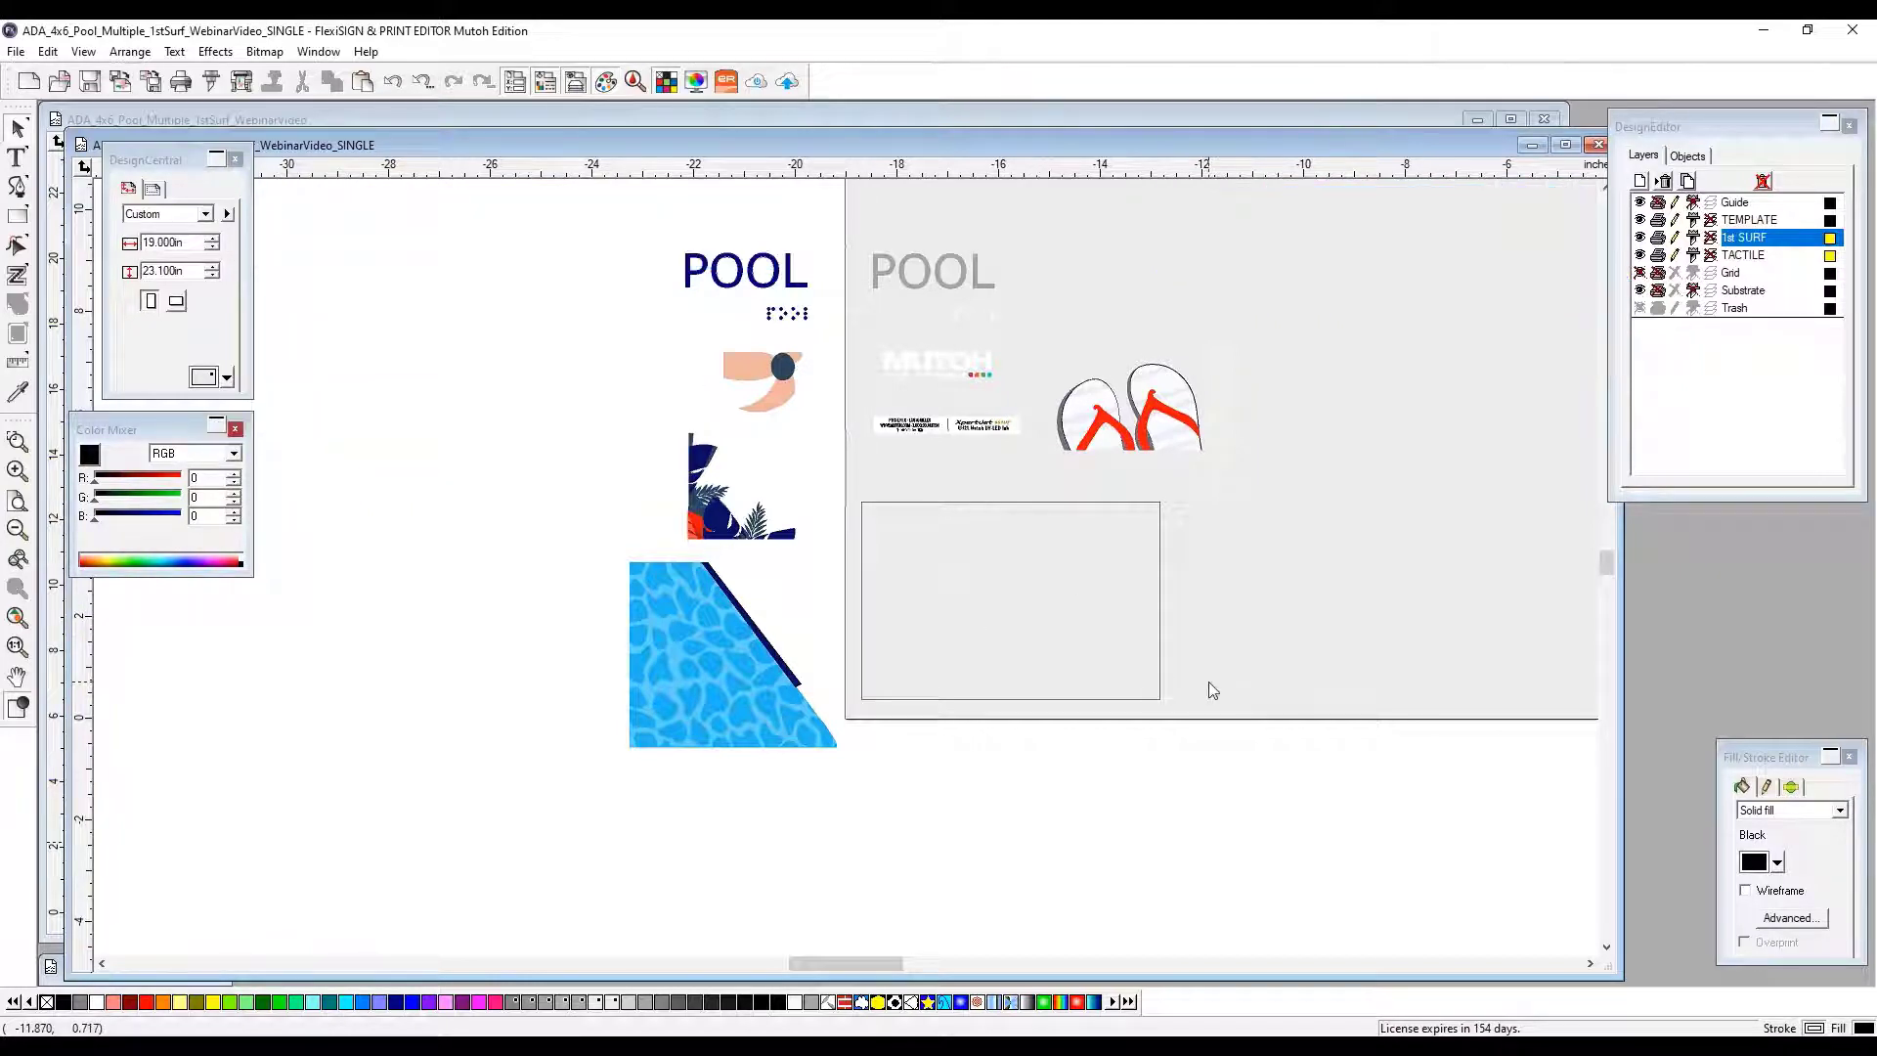
key("ctrl+z")
key("ctrl+z")
key("ctrl+z")
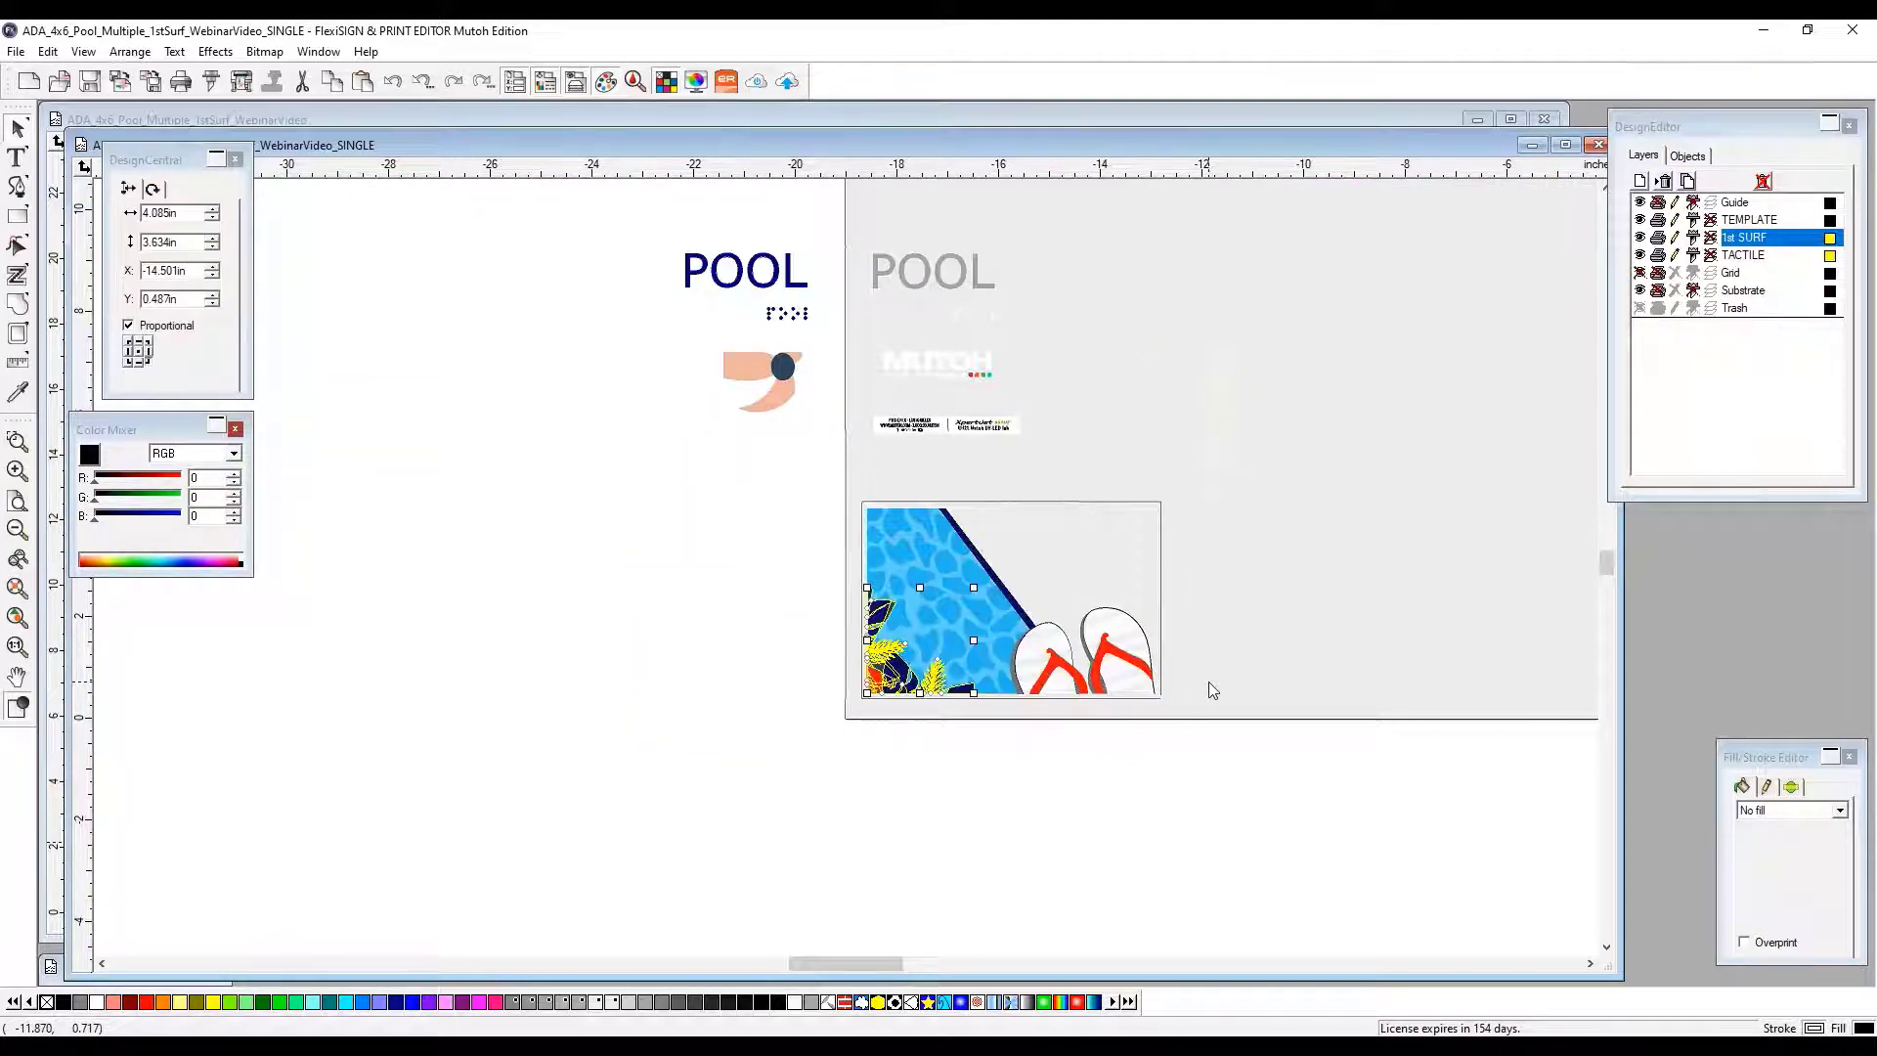
key("ctrl+z")
key("ctrl+z")
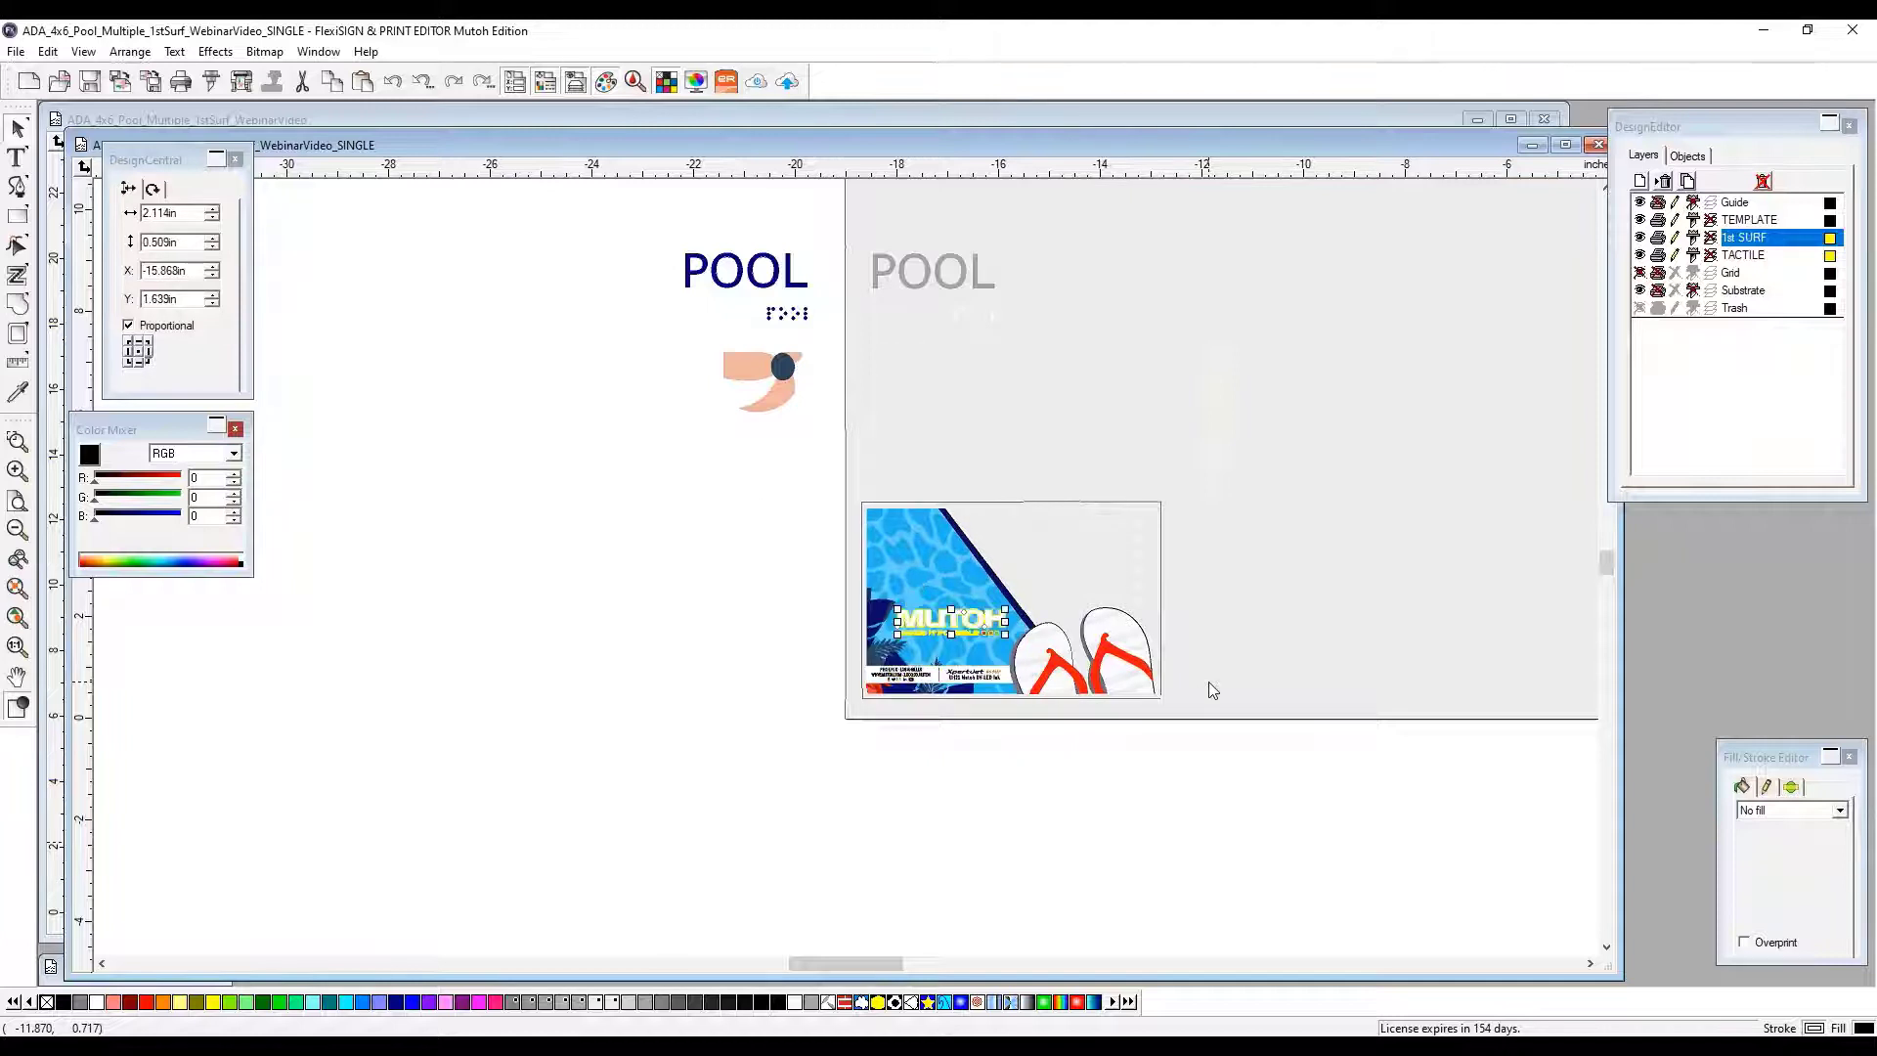
key("ctrl+z")
key("ctrl+z")
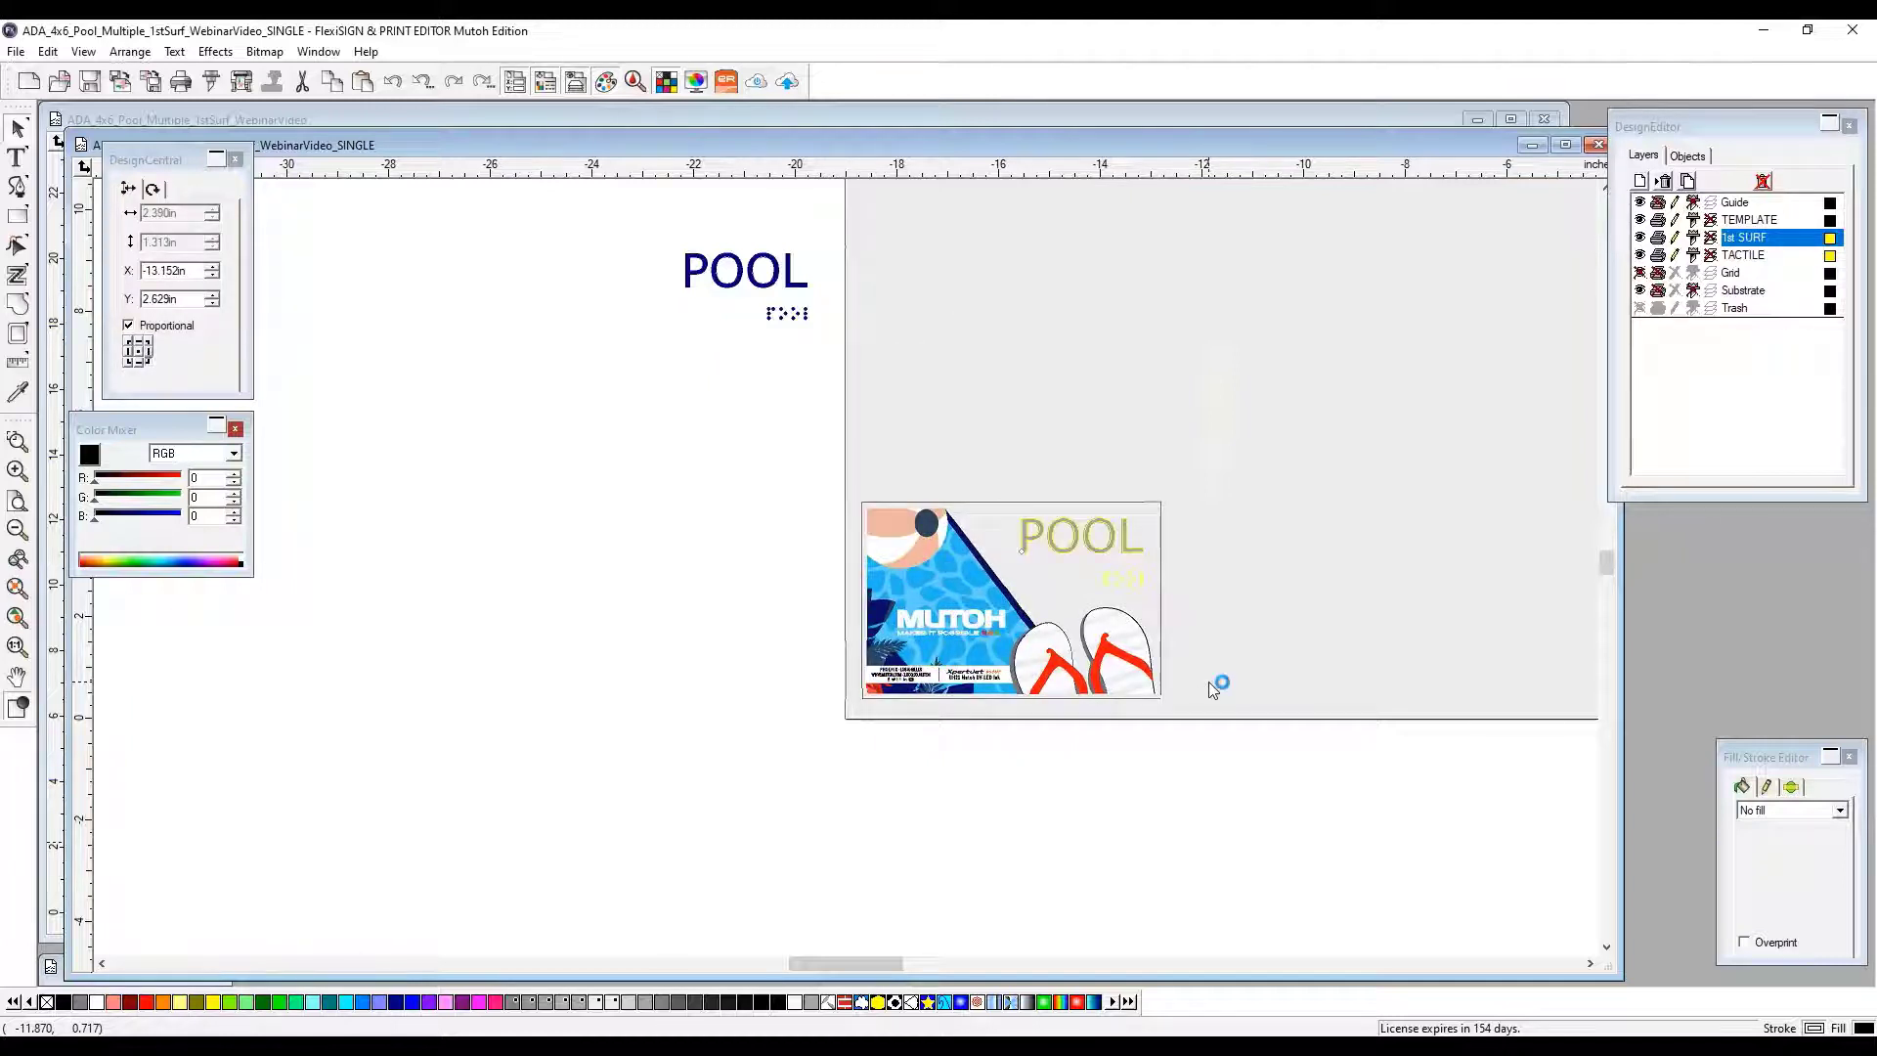
key("ctrl+z")
scroll(1208, 683, "up", 2)
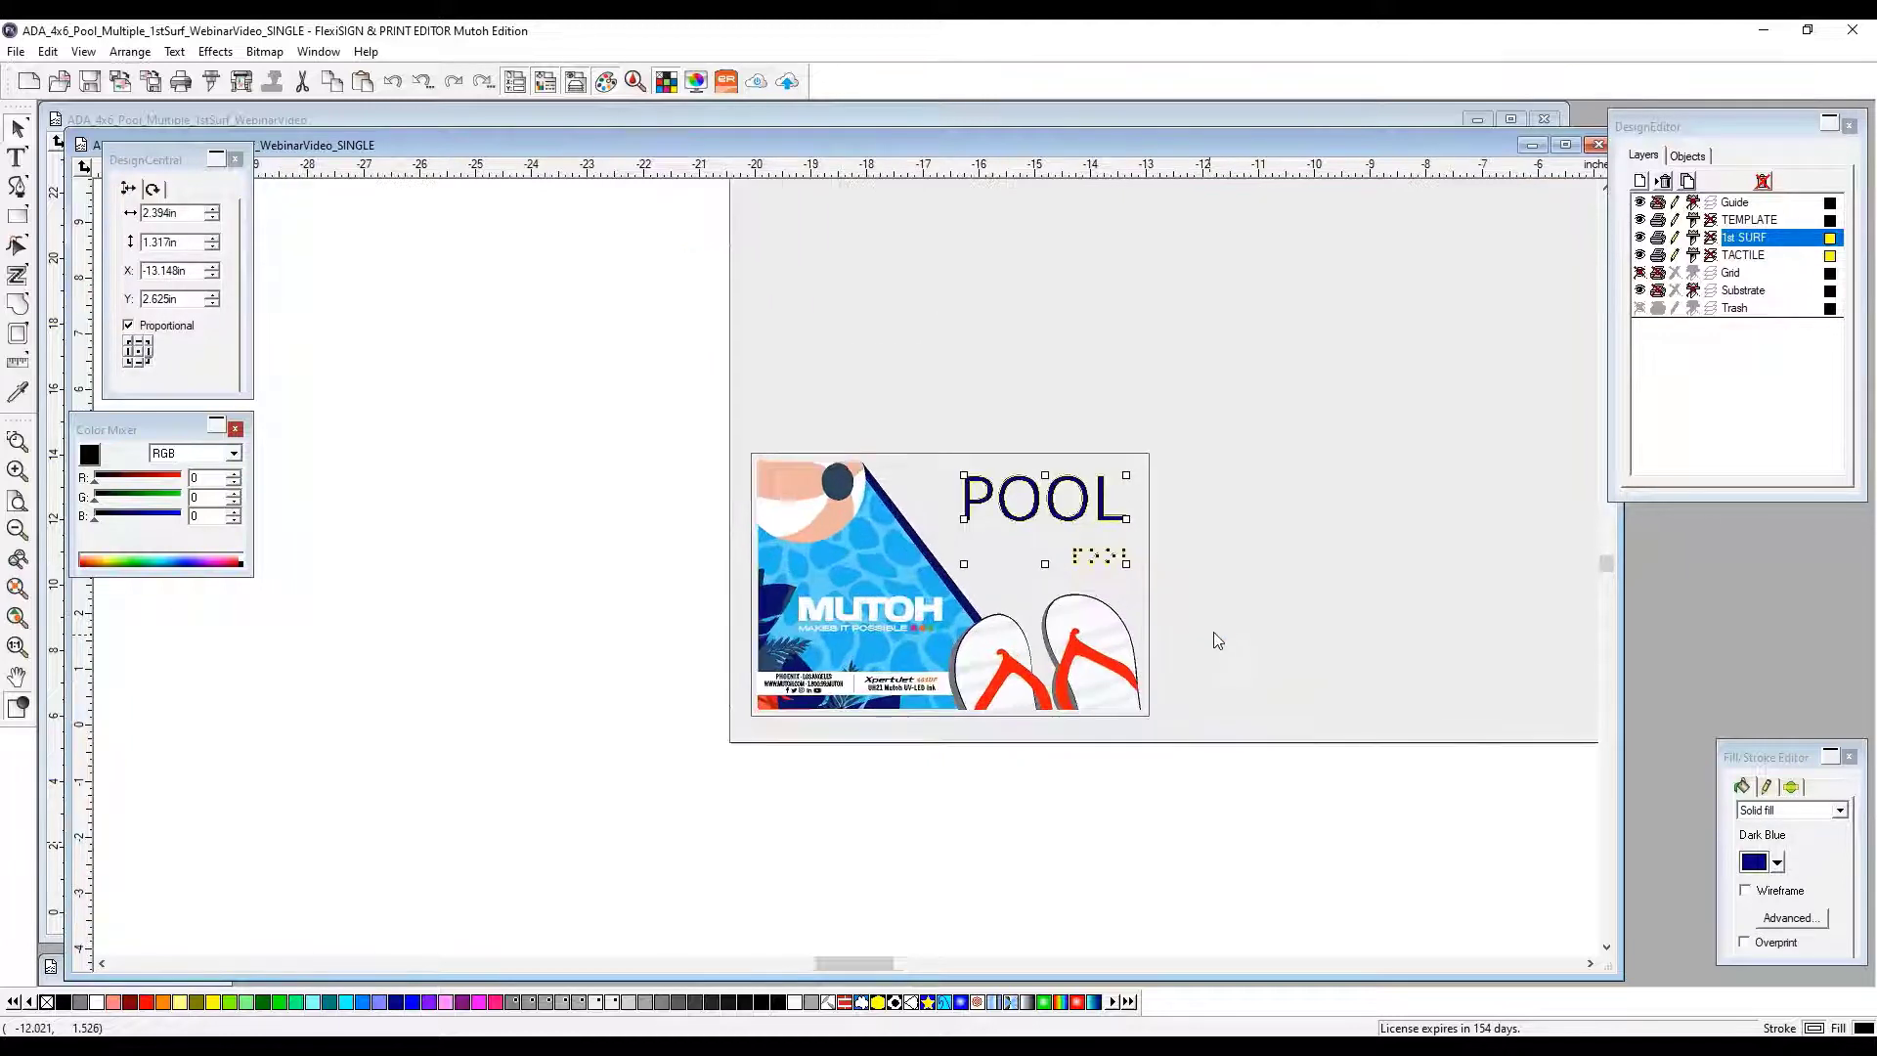
scroll(1387, 541, "up", 2)
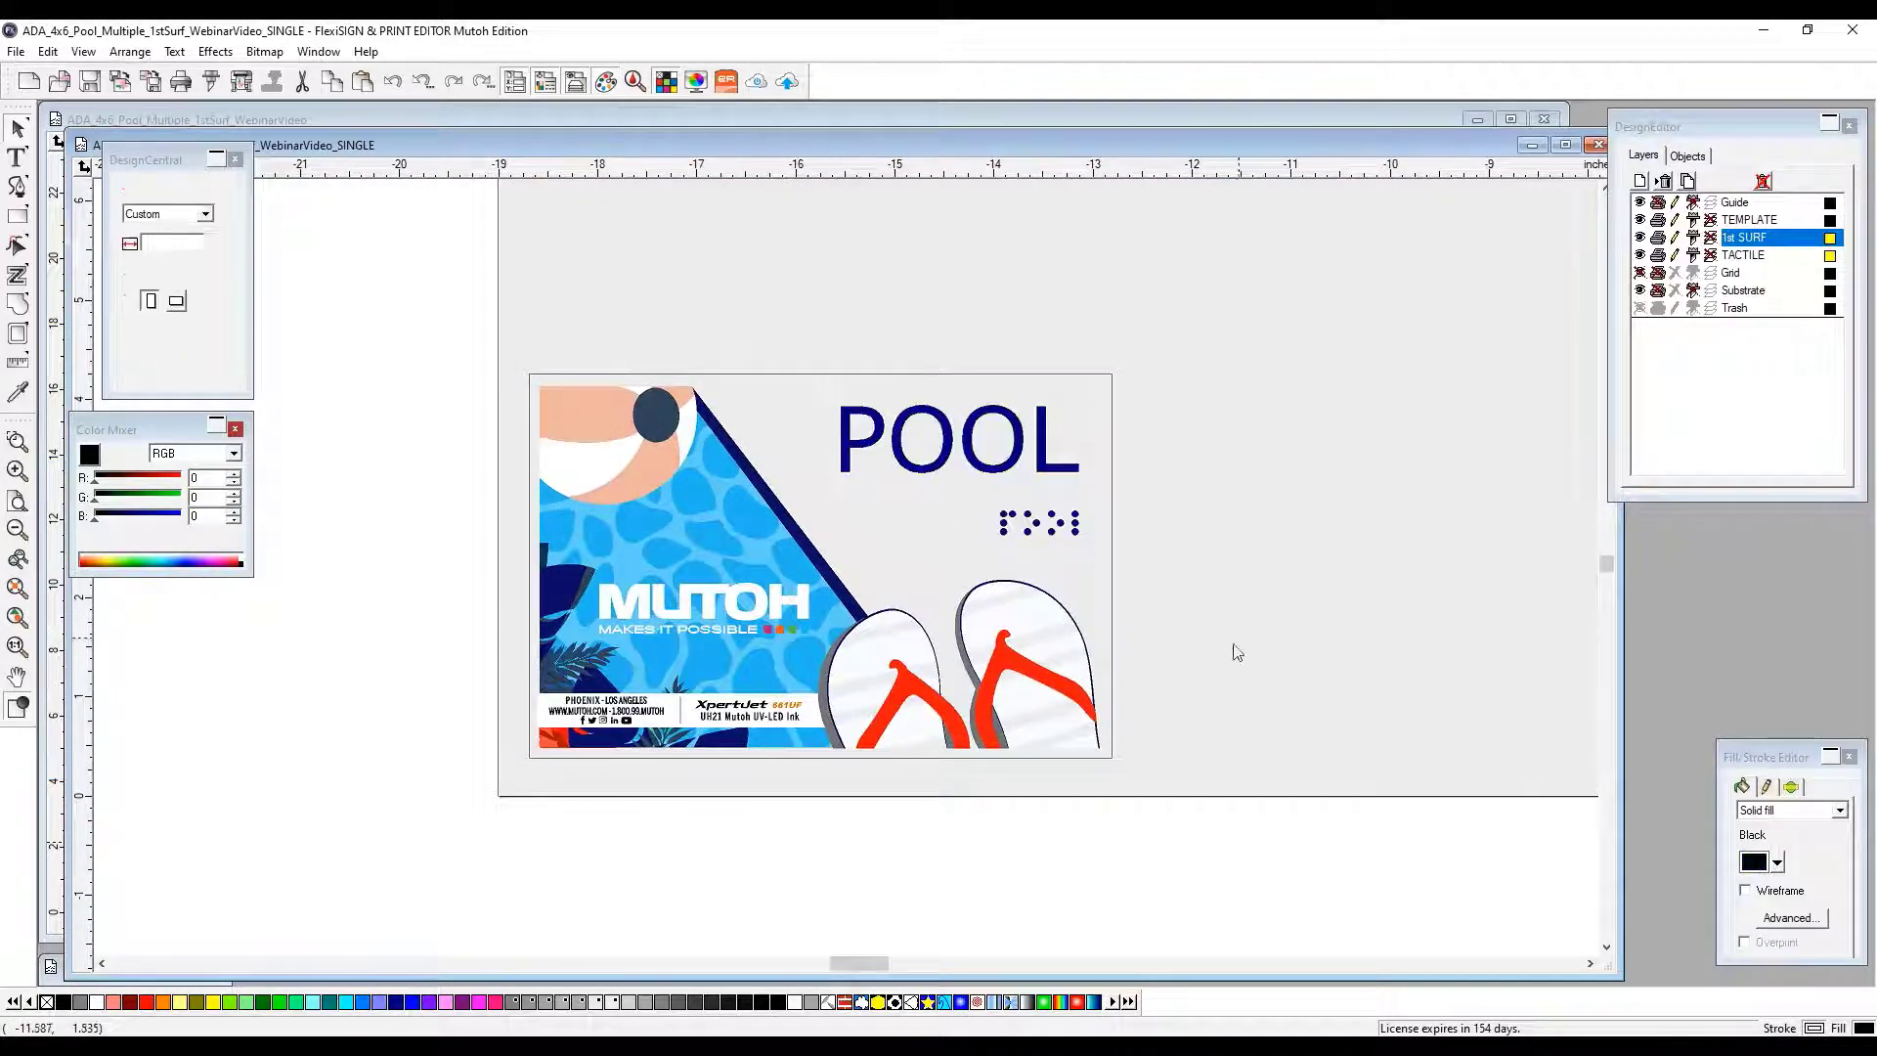
left_click(1231, 649)
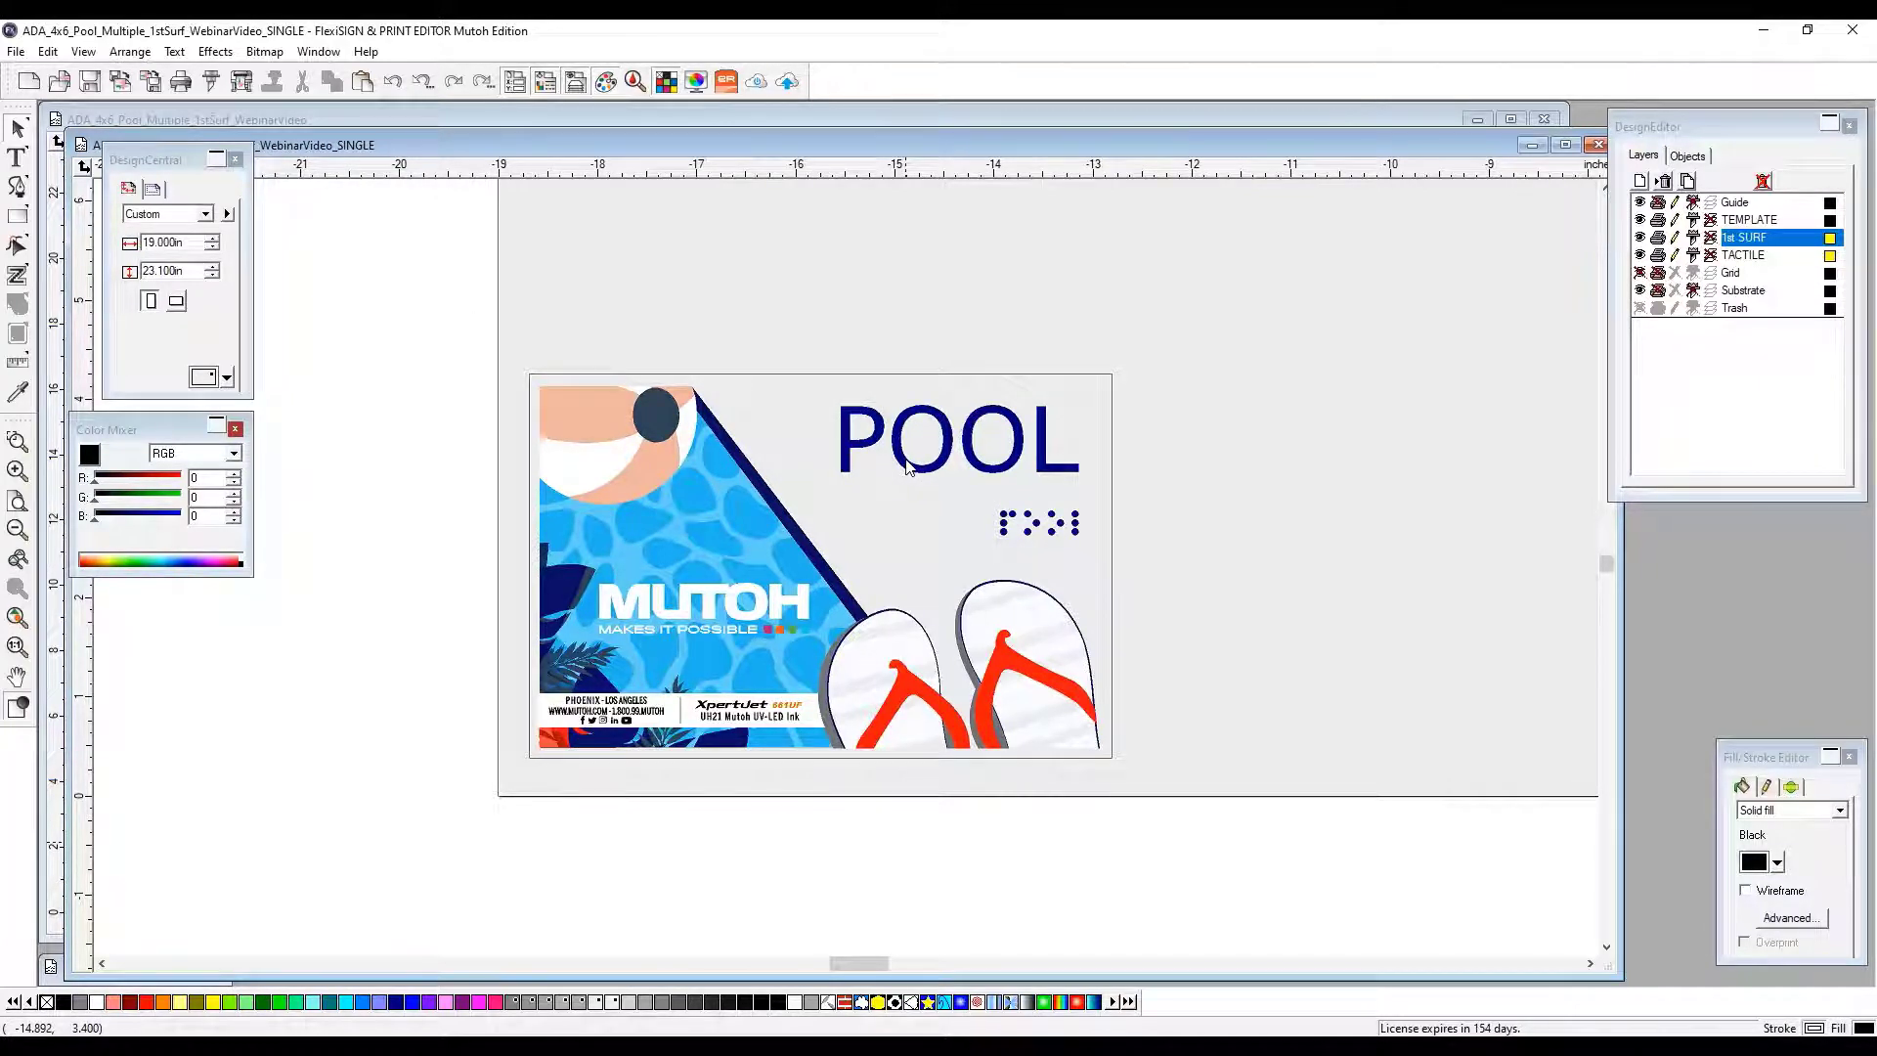
Delete the sign's POOL lettering and braille, and add new Arial text reading POOL beside the sign.
key("Delete")
left_click(16, 157)
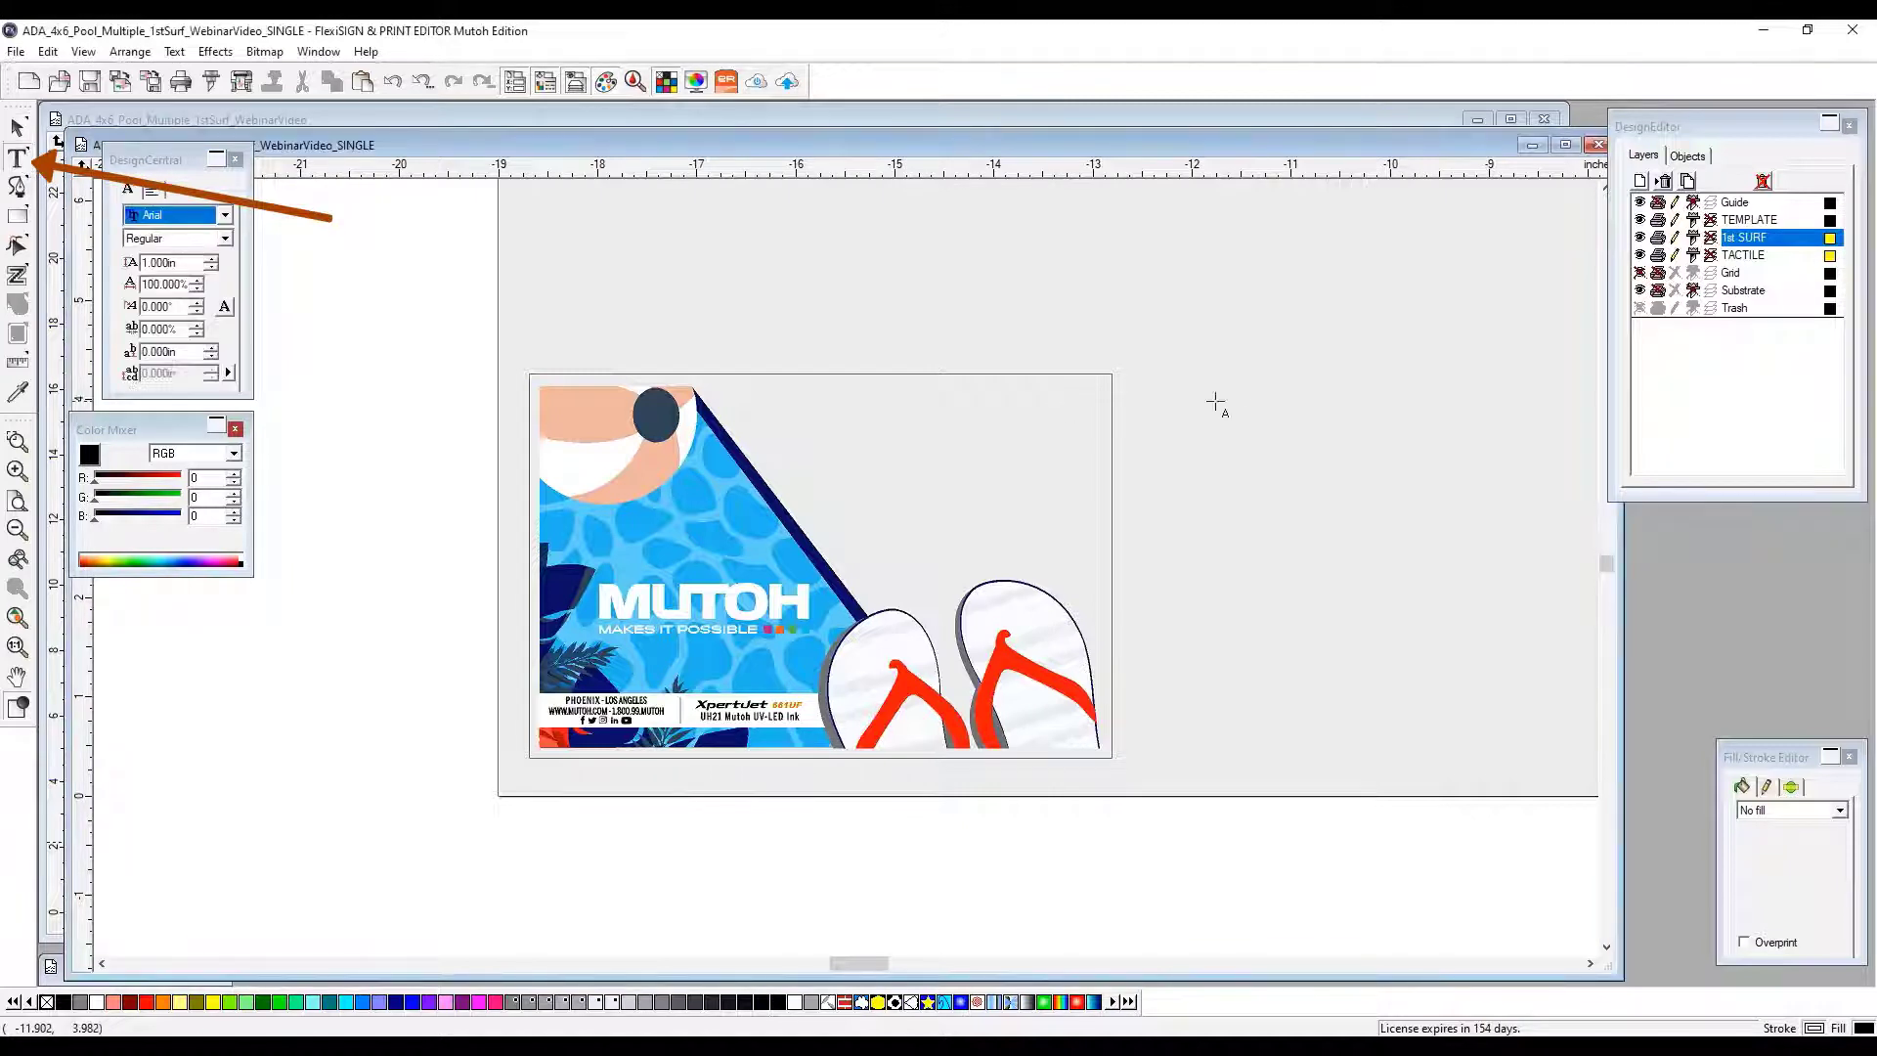
left_click(1153, 430)
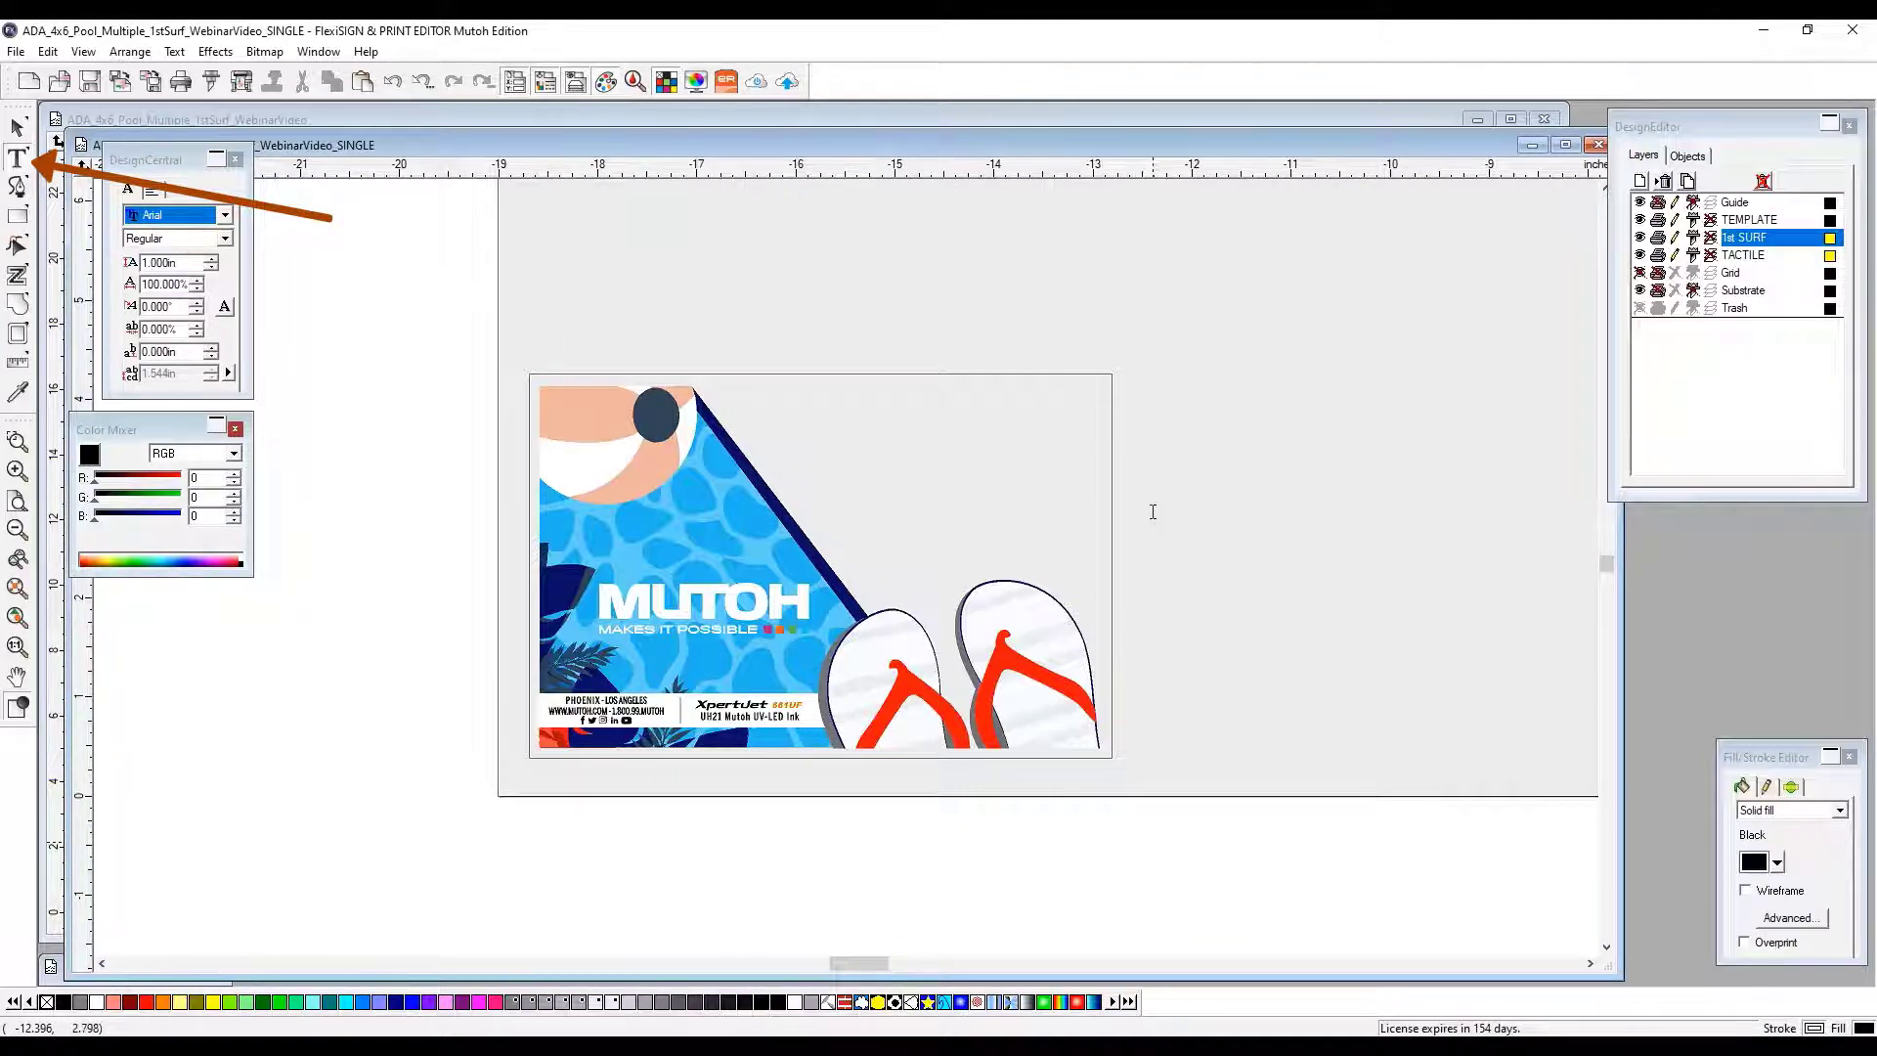
type("poo")
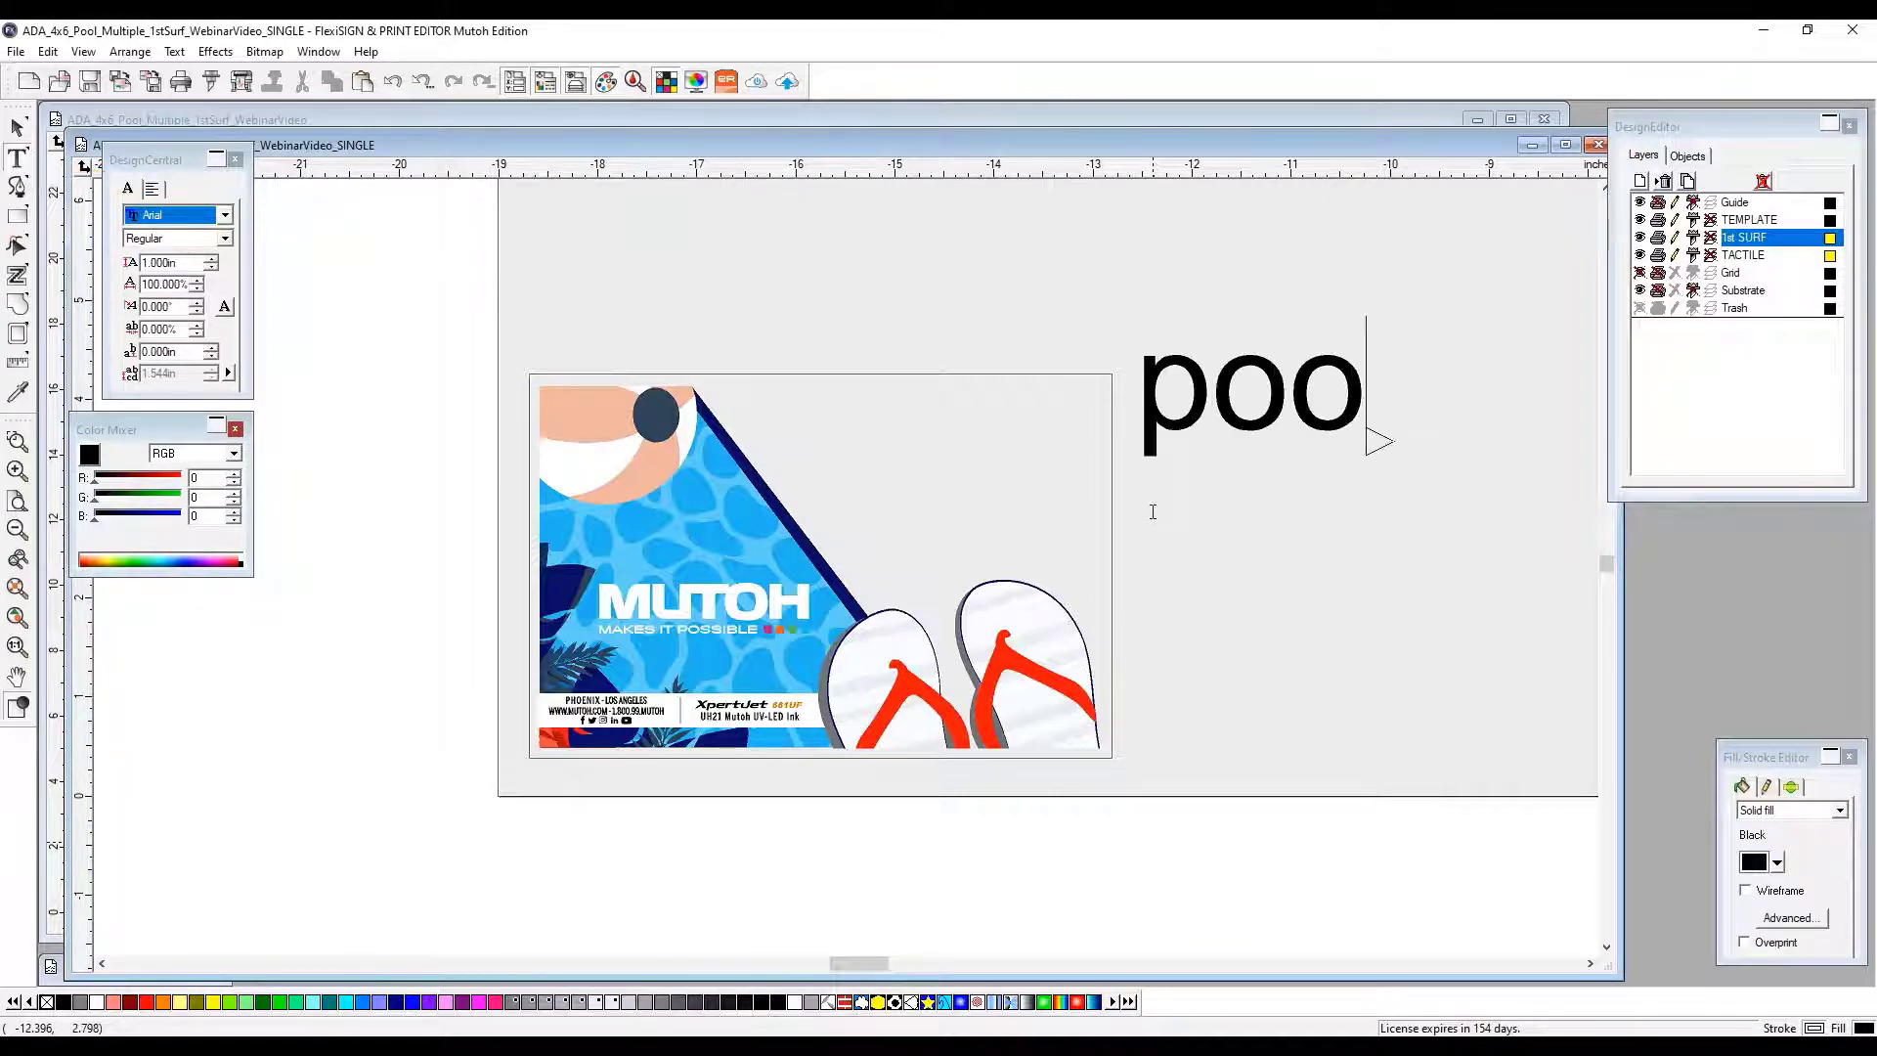
key("BackSpace")
key("BackSpace")
key("BackSpace")
type("POOL")
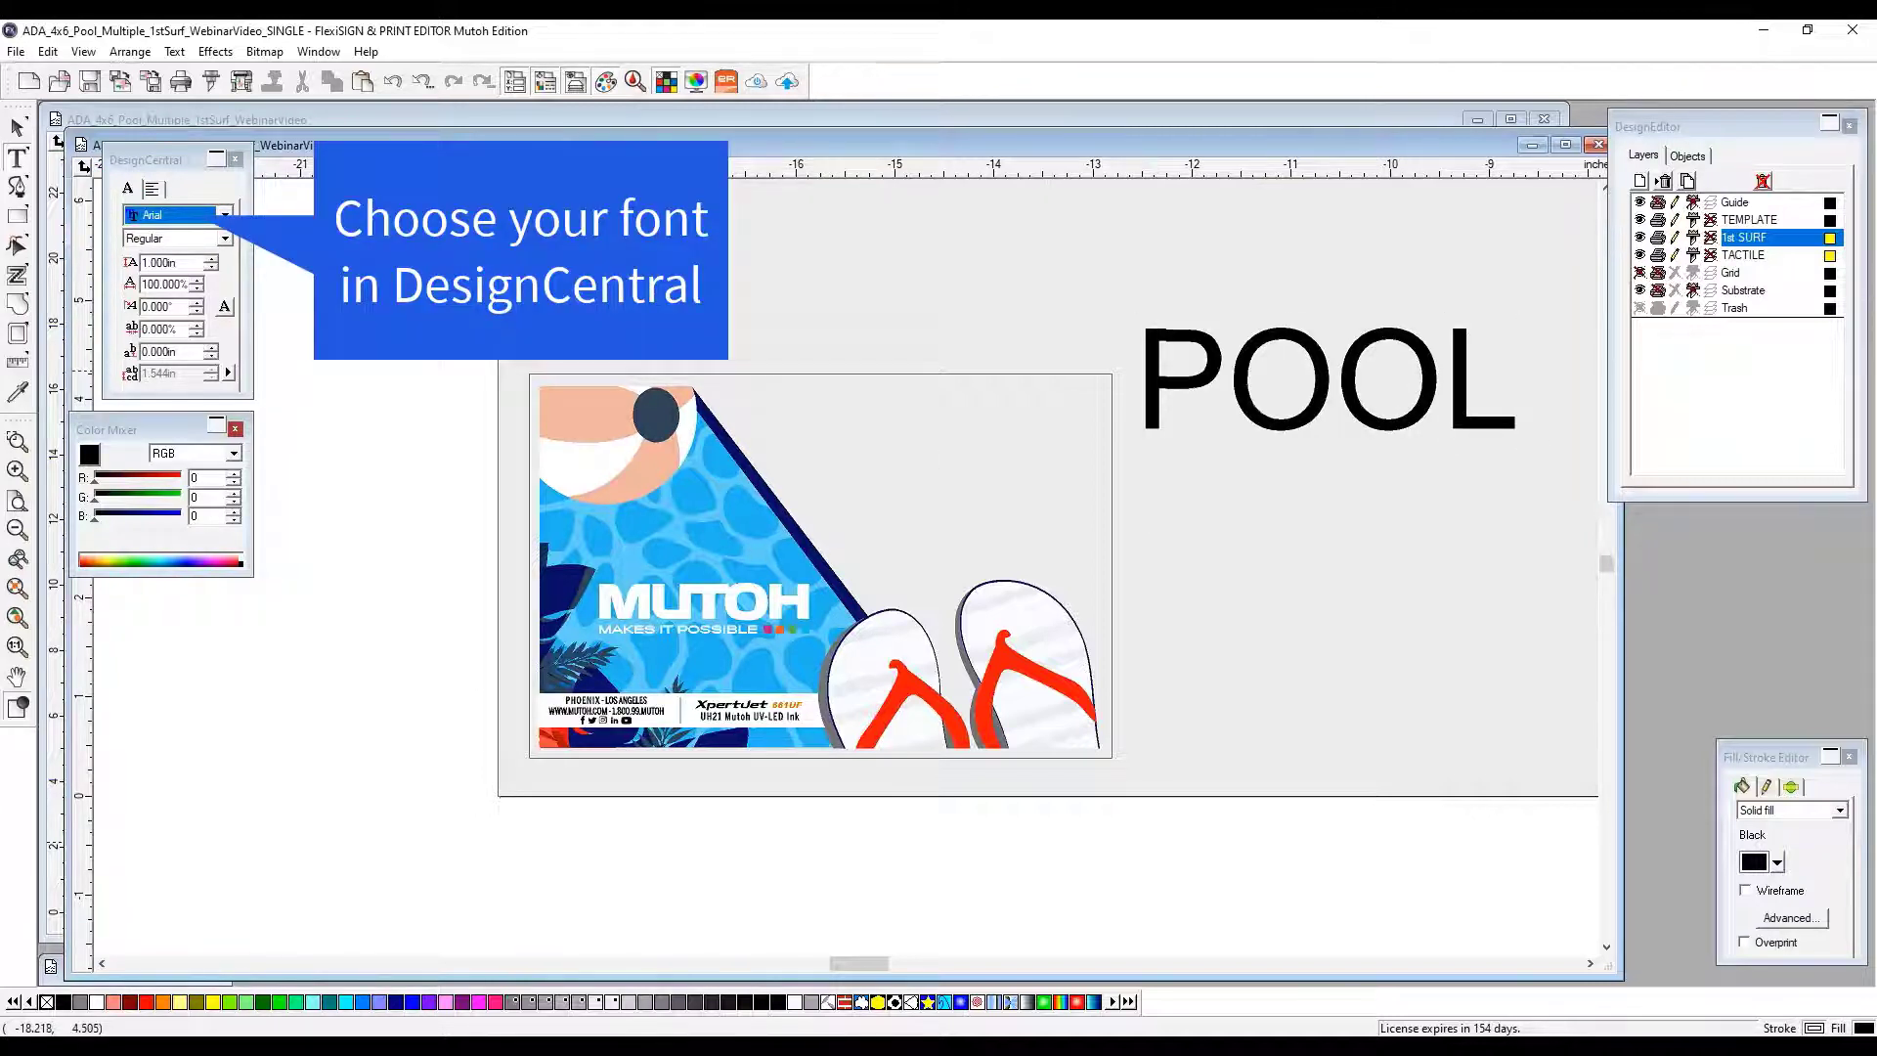
key("Escape")
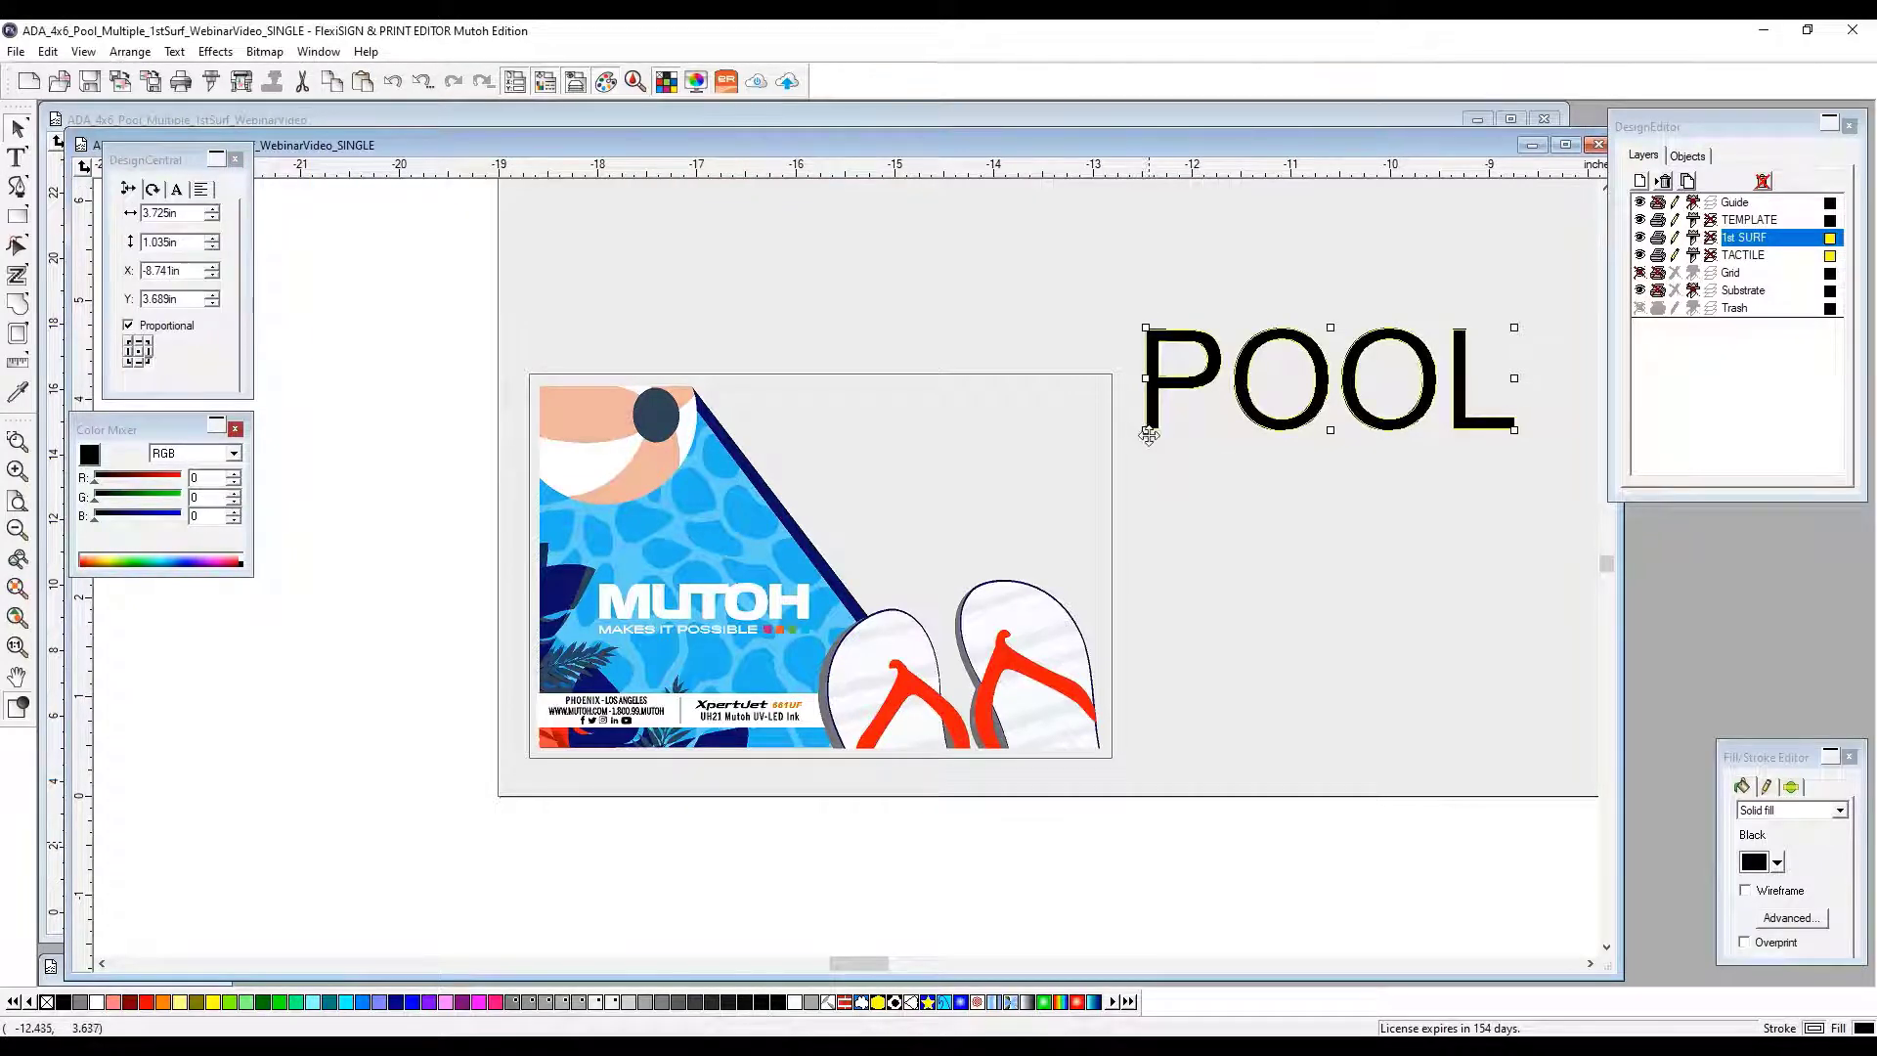
Scale the POOL text to about 2.6 by 0.72 in above and beside the sign, and fill it Dark Blue.
left_click_drag(1145, 430, 887, 441)
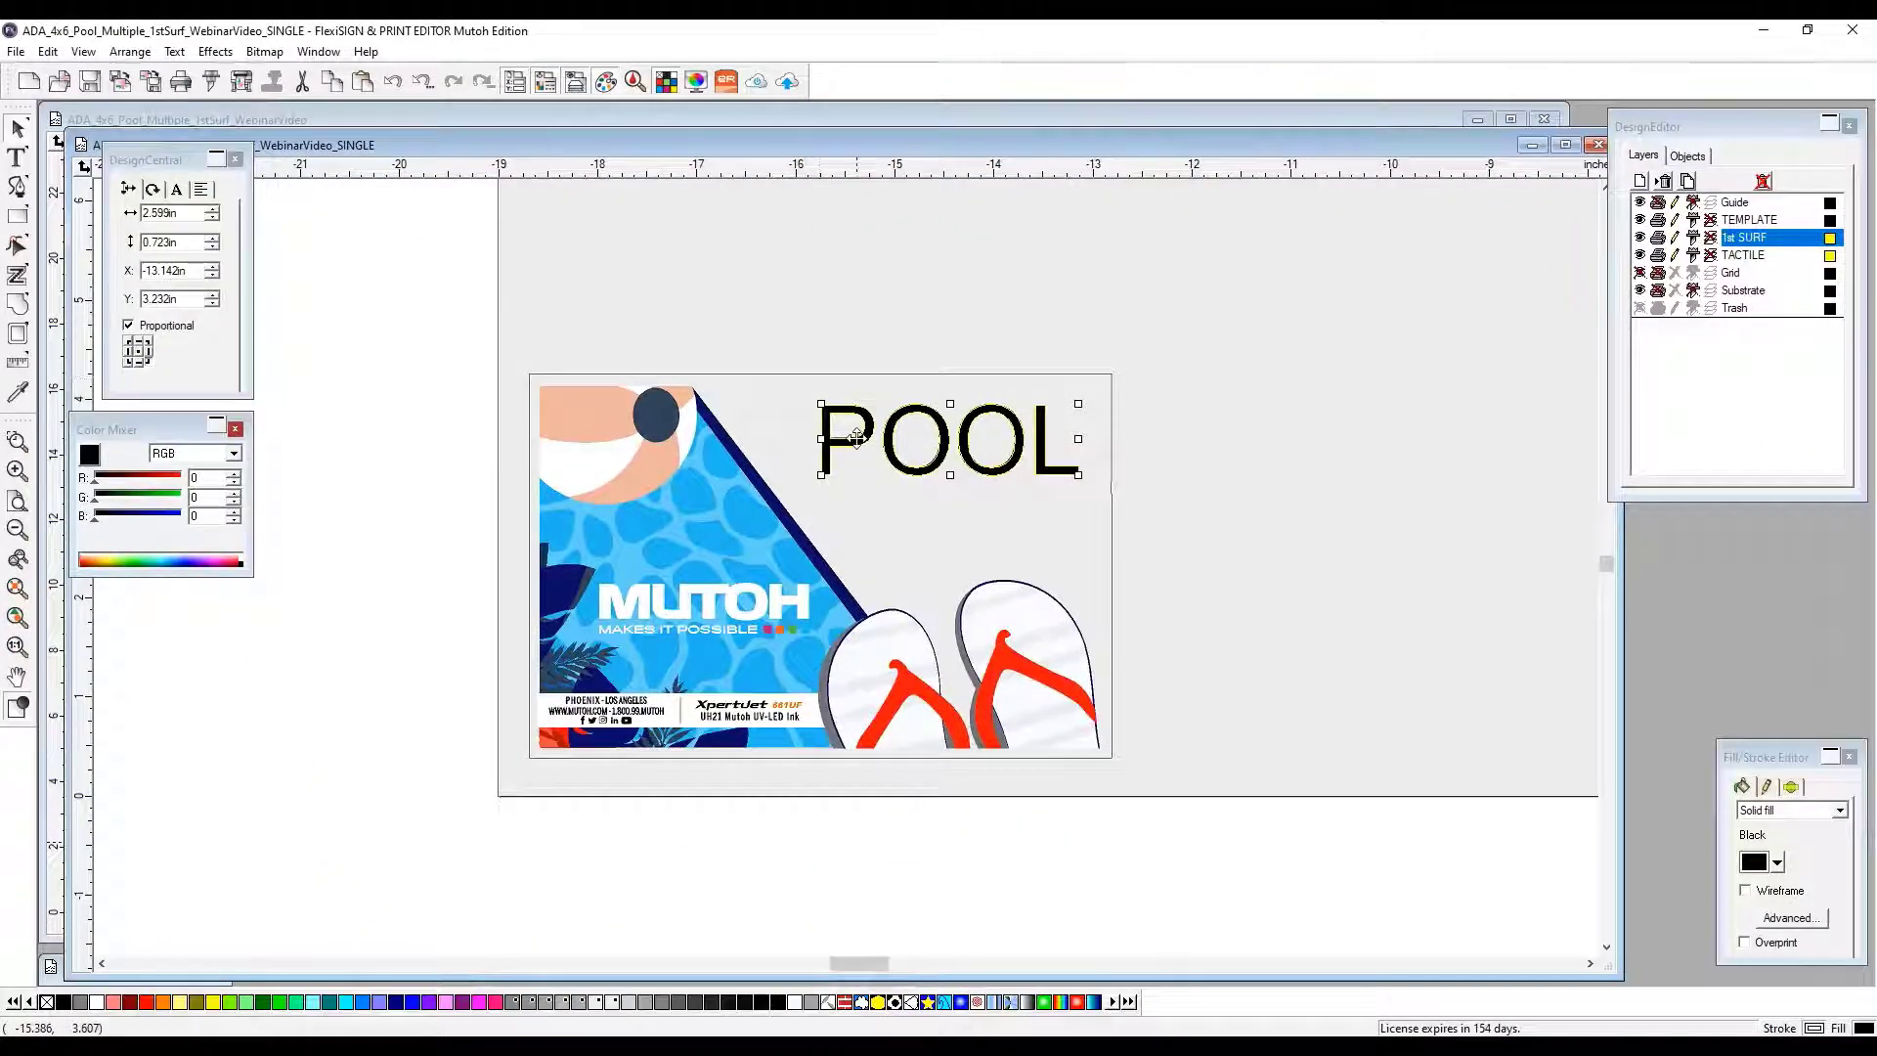
left_click_drag(856, 437, 1209, 302)
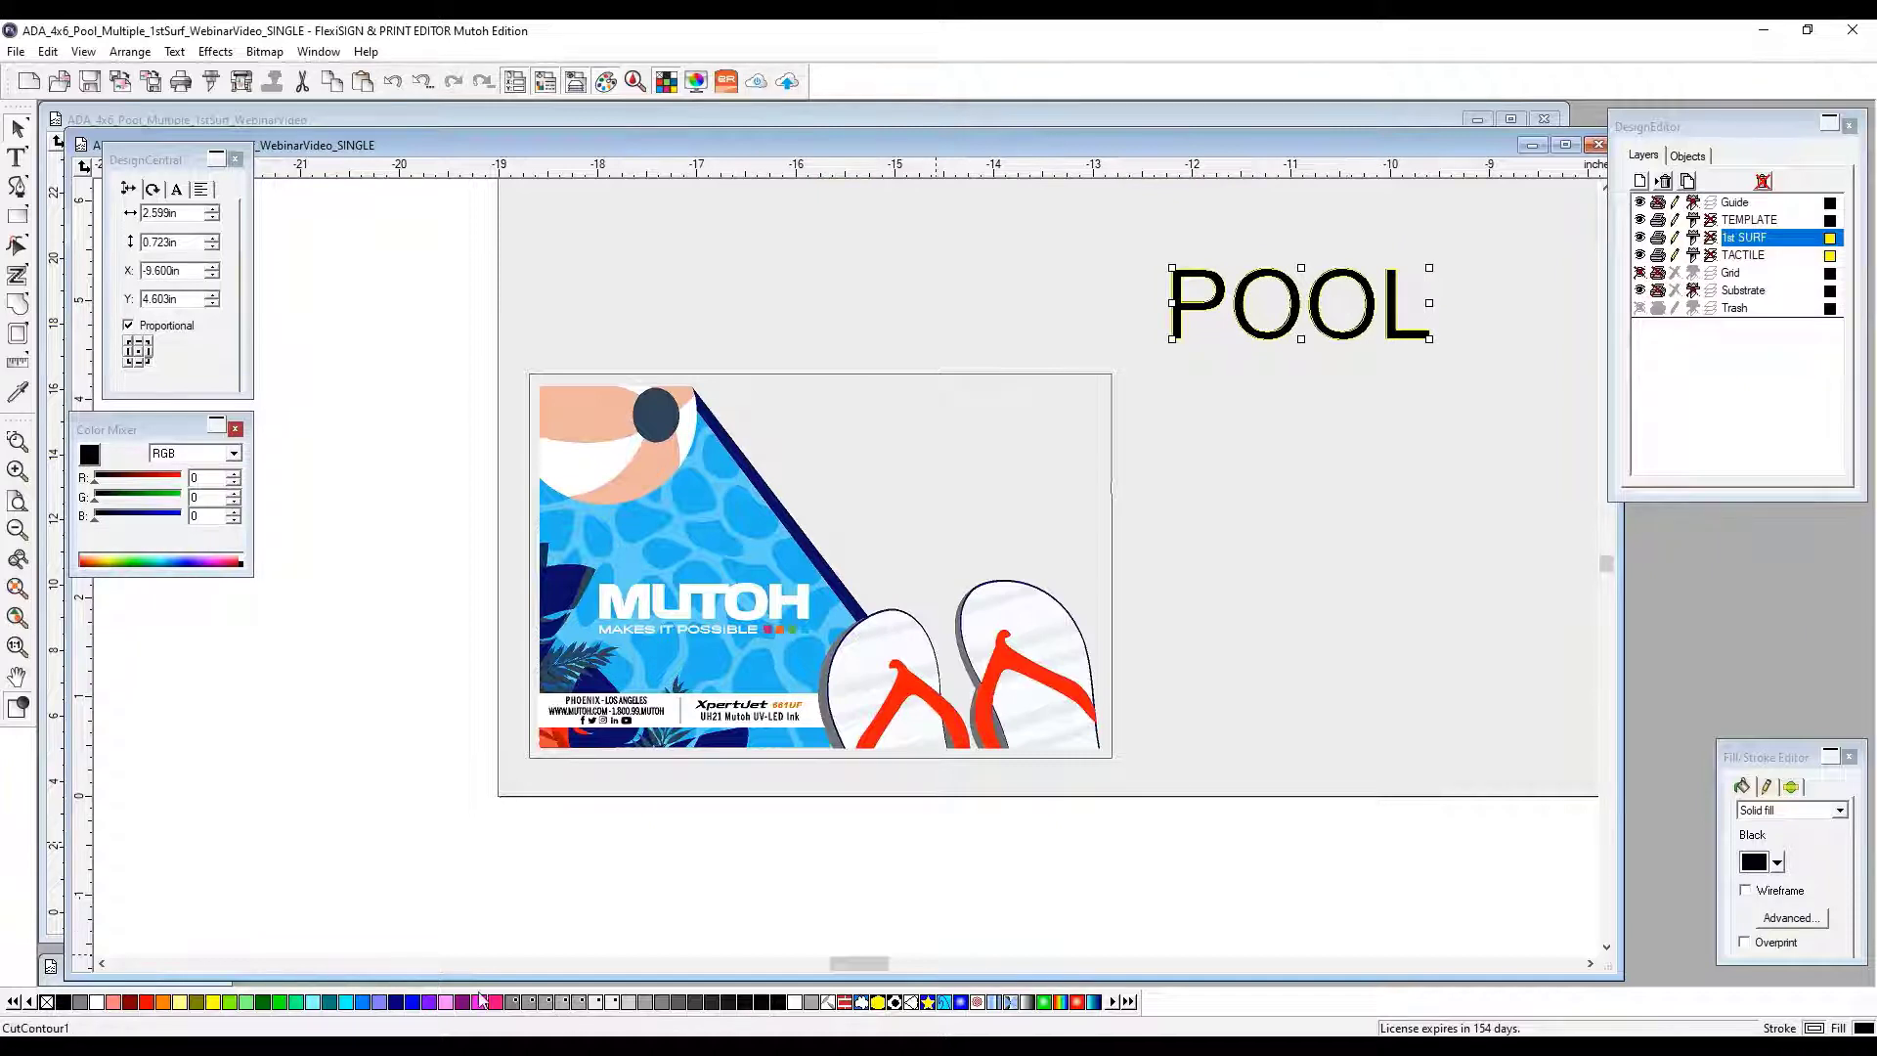
left_click(397, 1003)
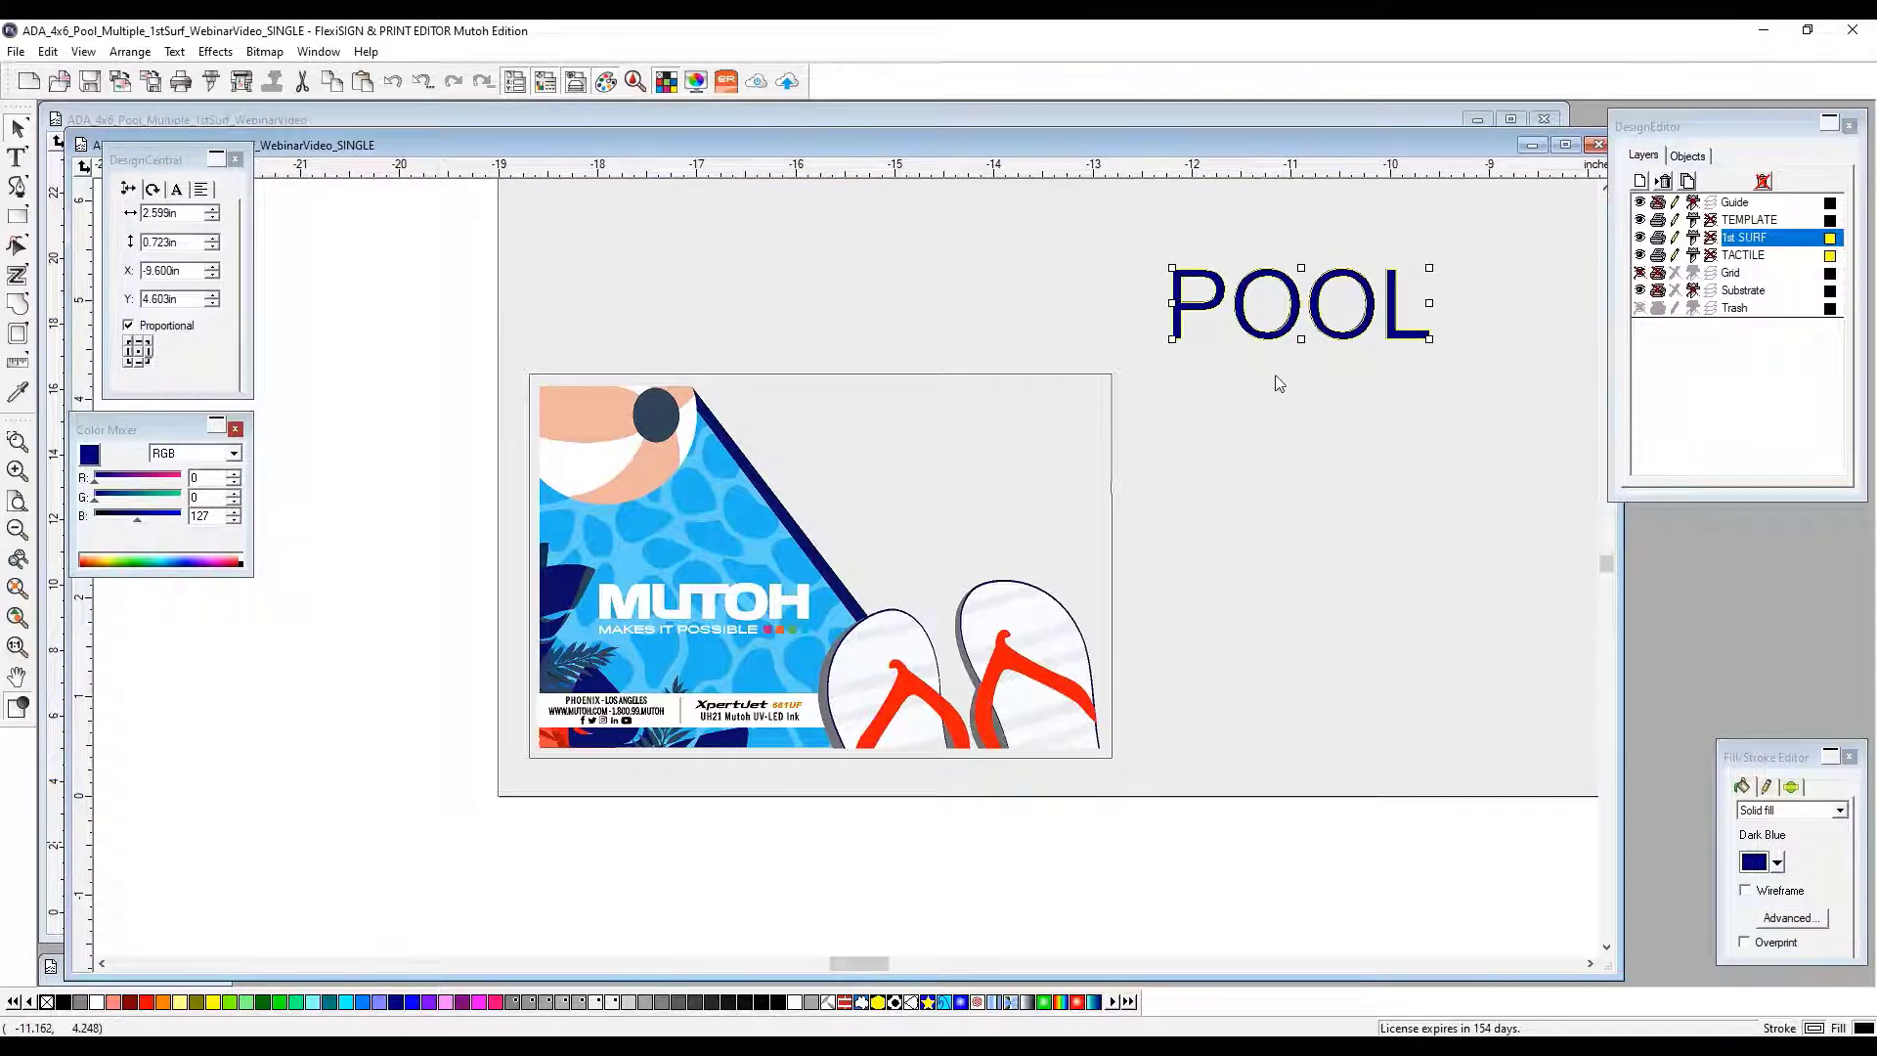
Duplicate the dark blue POOL text and place the copy directly below the original.
left_click(1278, 326)
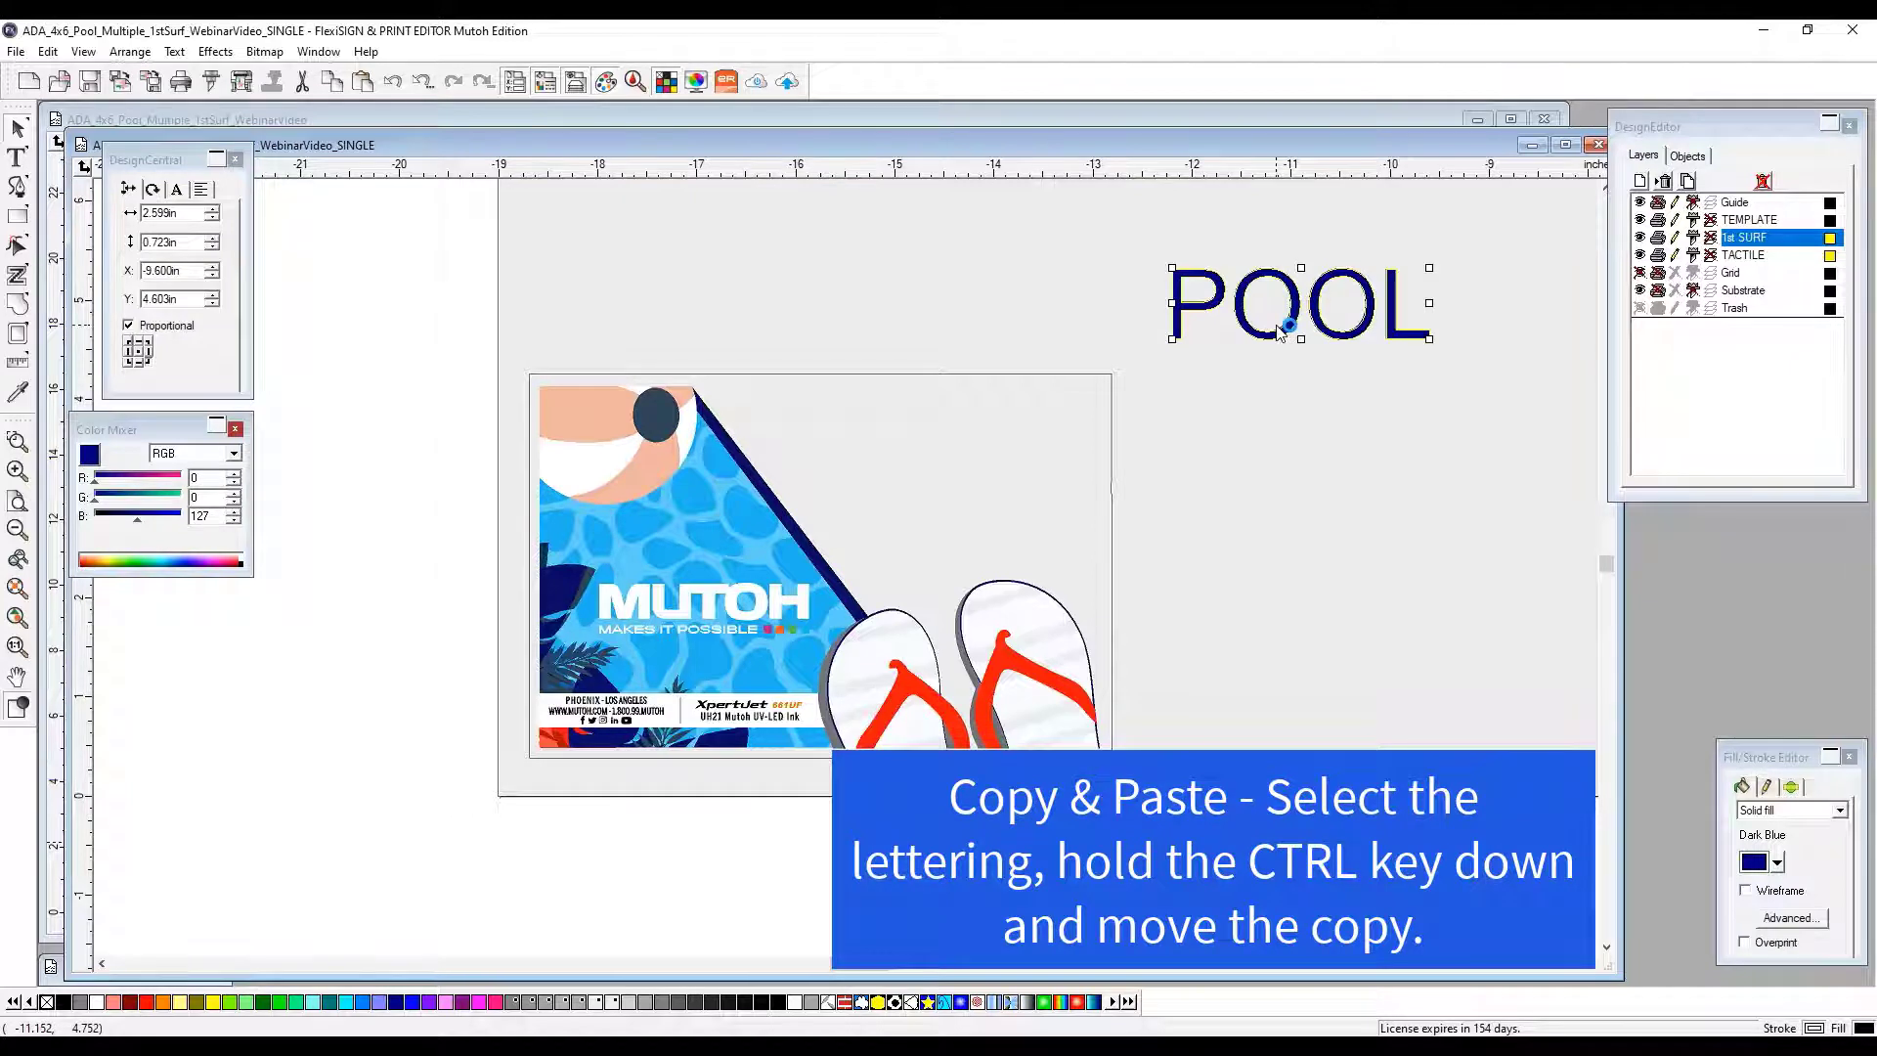
left_click_drag(1278, 326, 1181, 392)
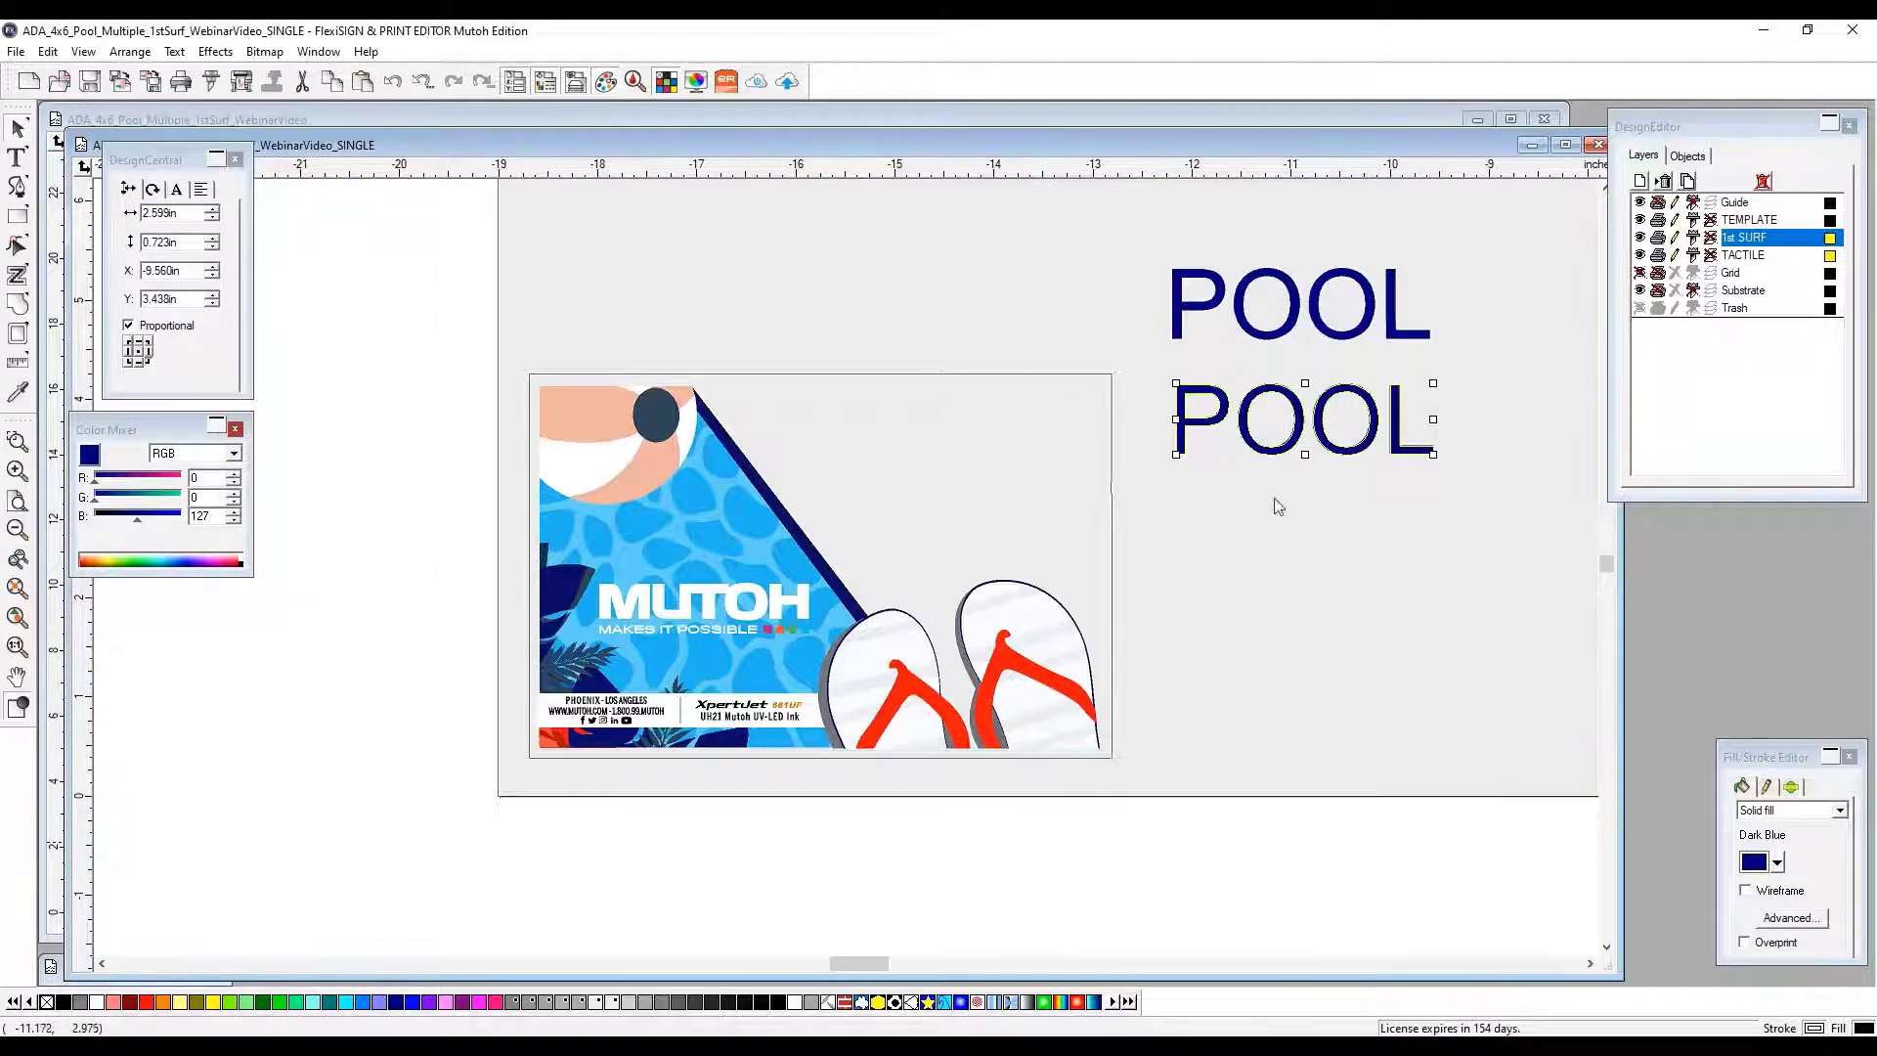
key("Left")
key("Up")
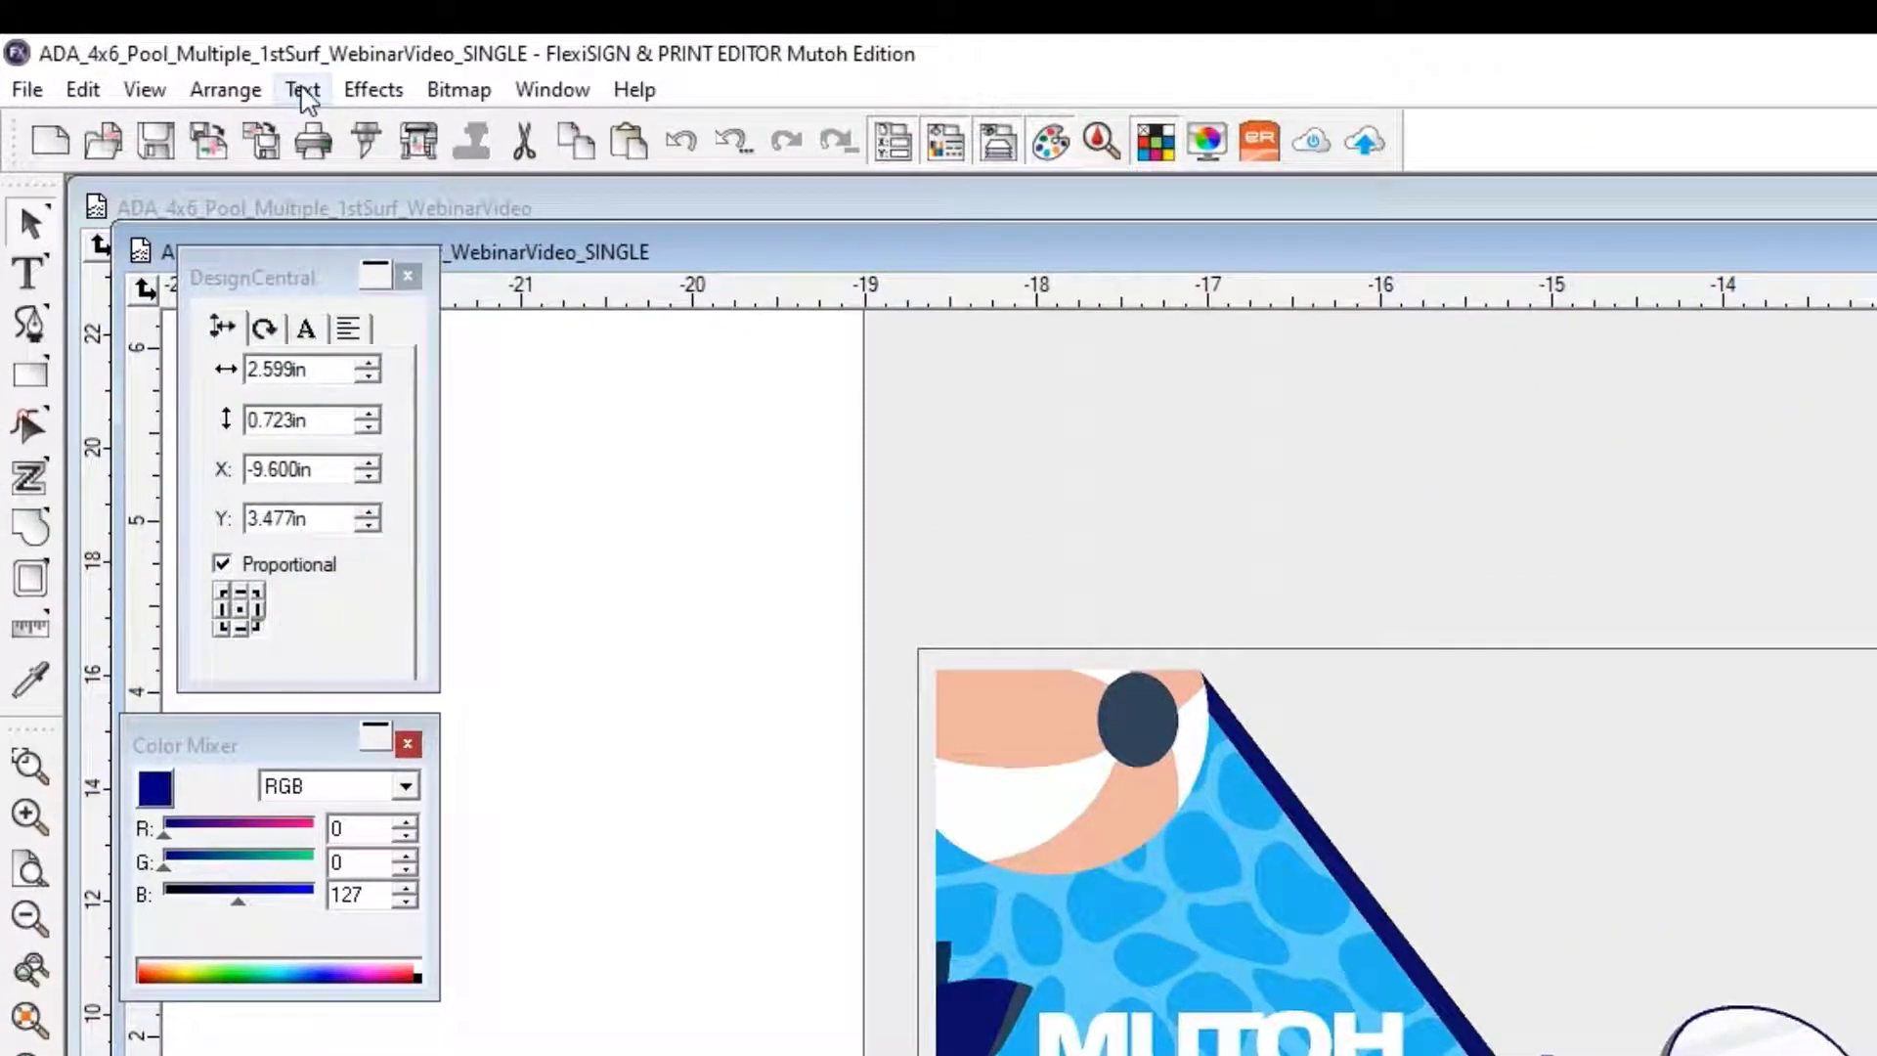
Convert the lower copy of the POOL text to braille.
left_click(302, 89)
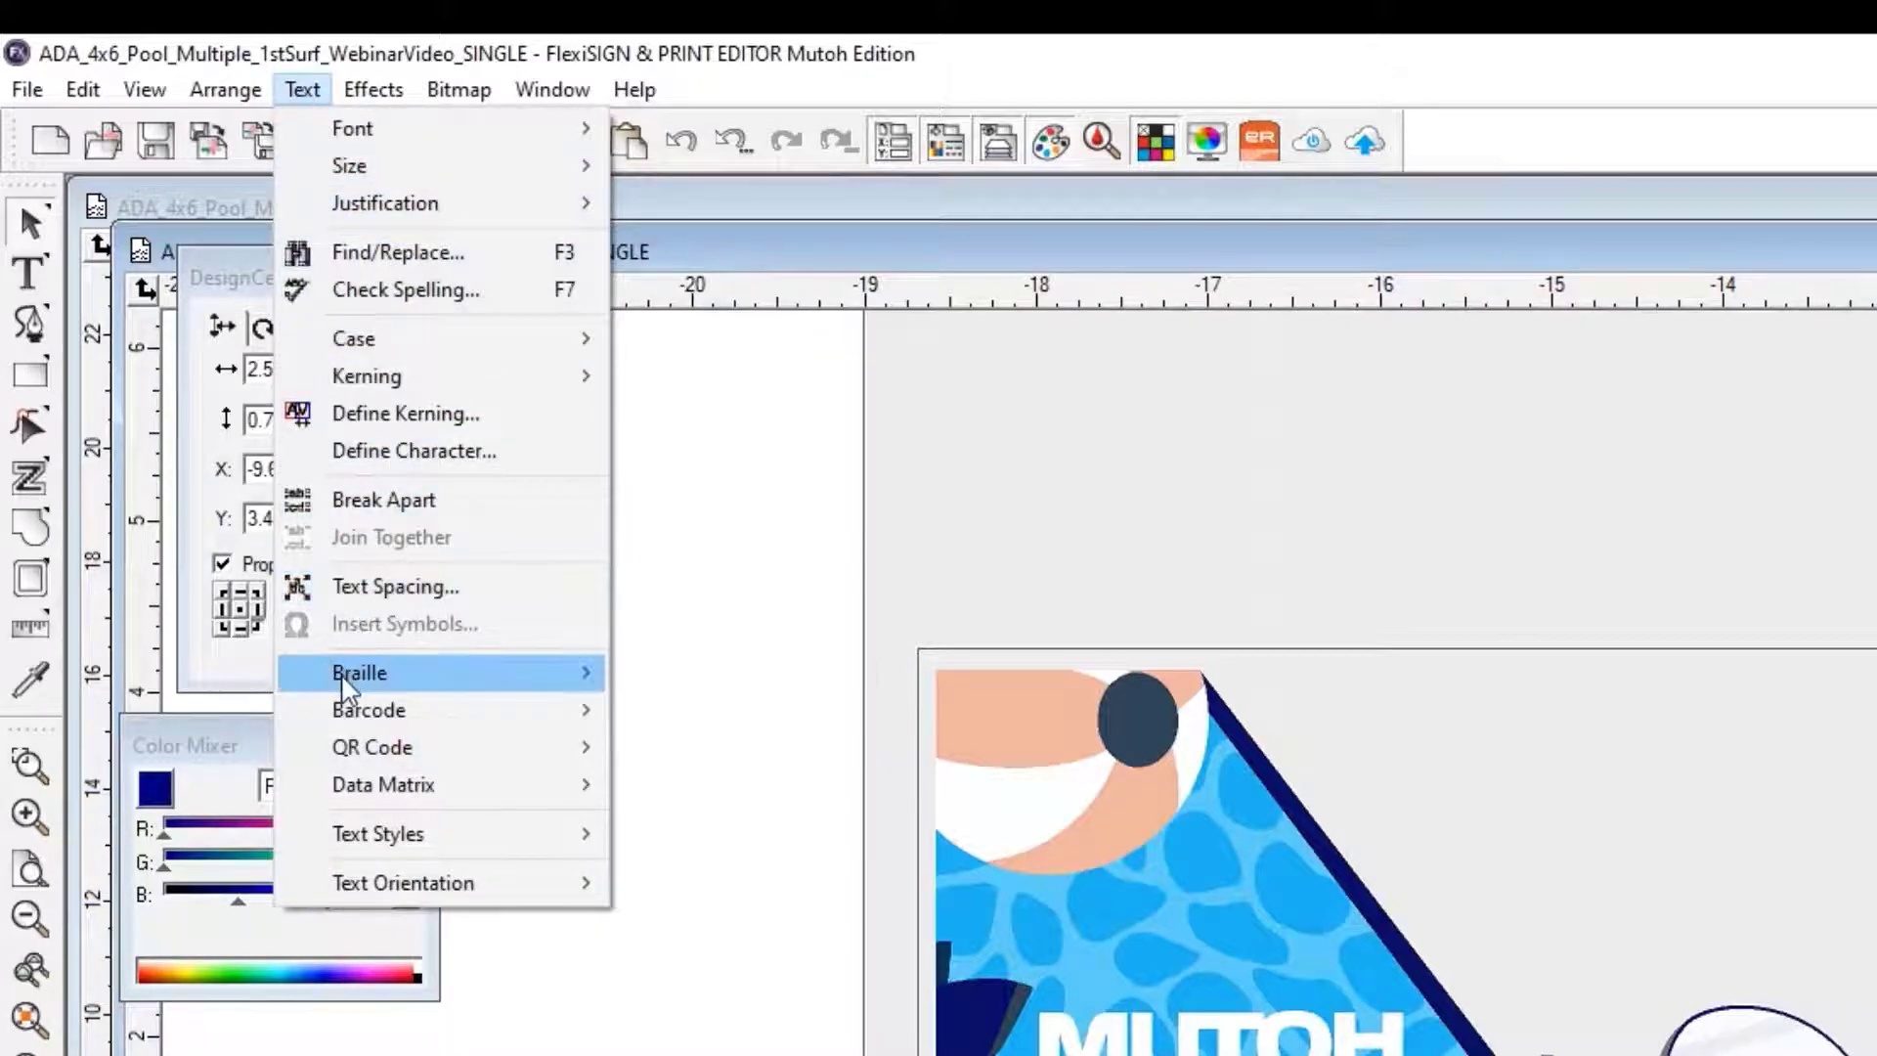
mouse_move(348, 681)
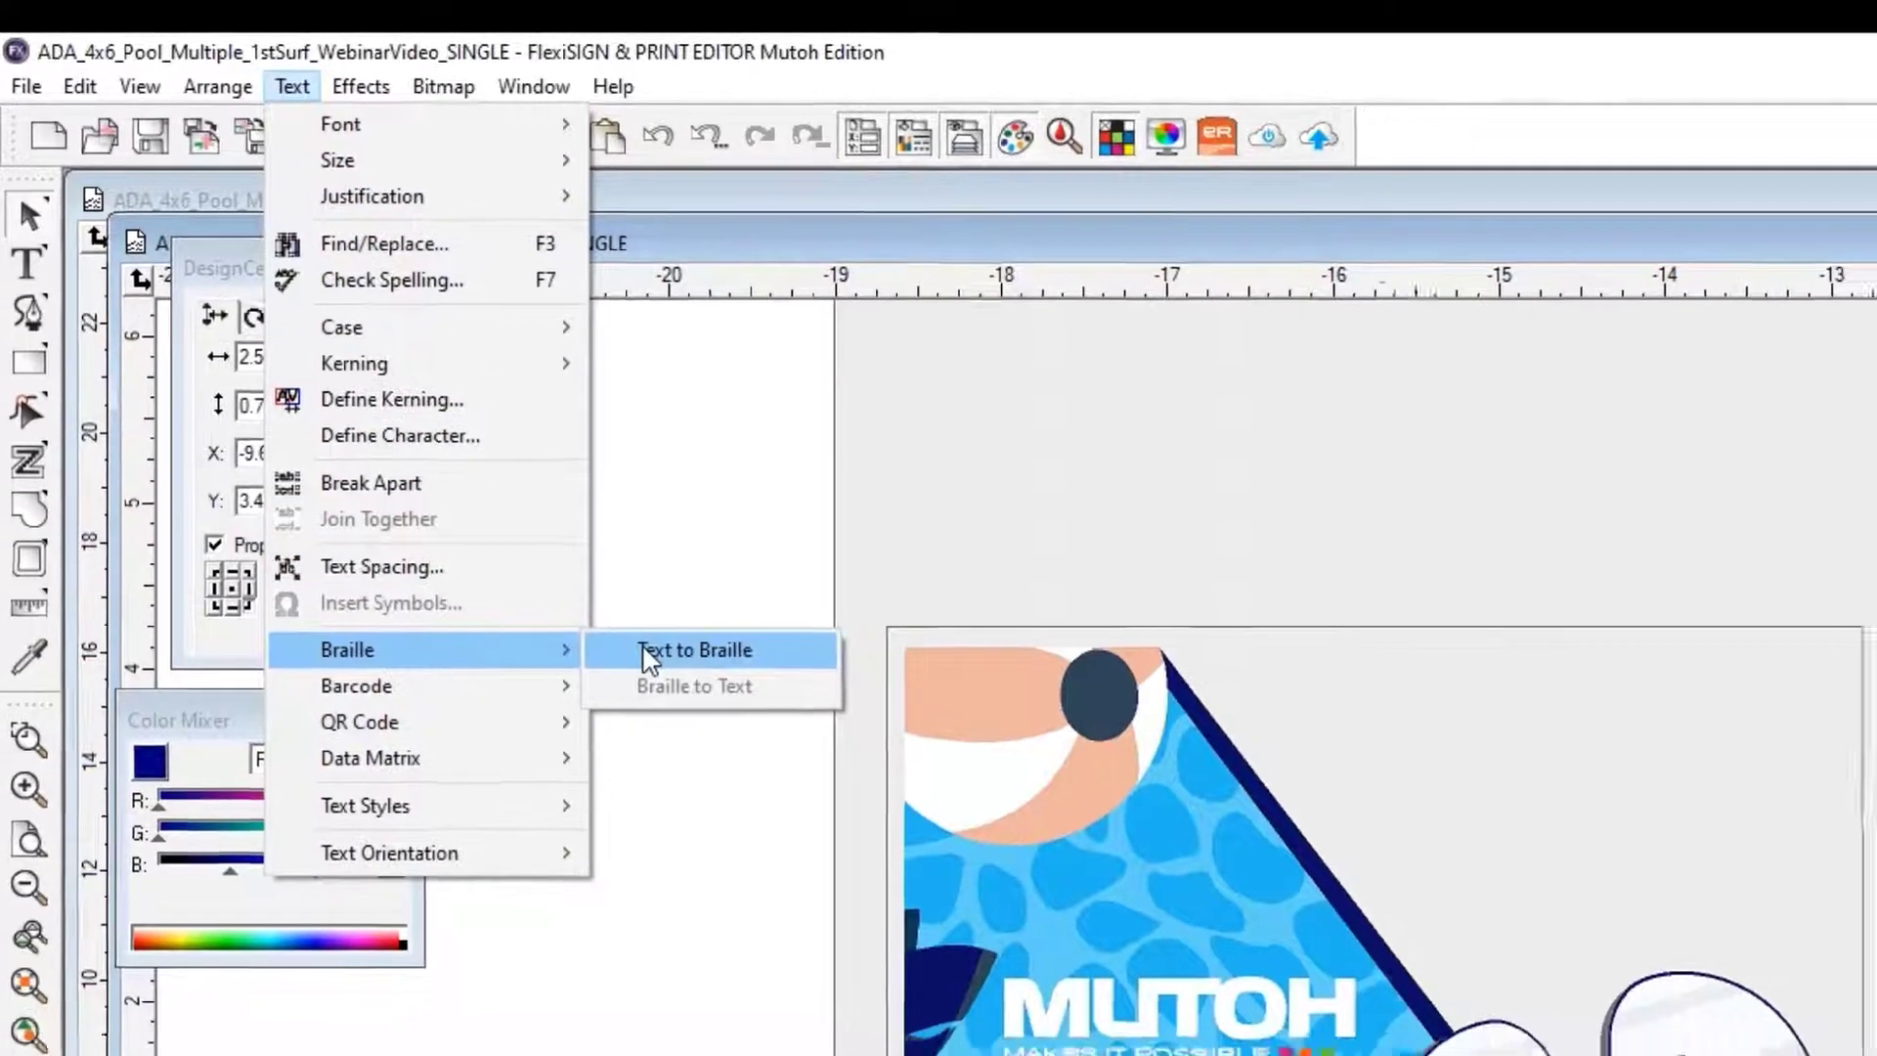
left_click(641, 669)
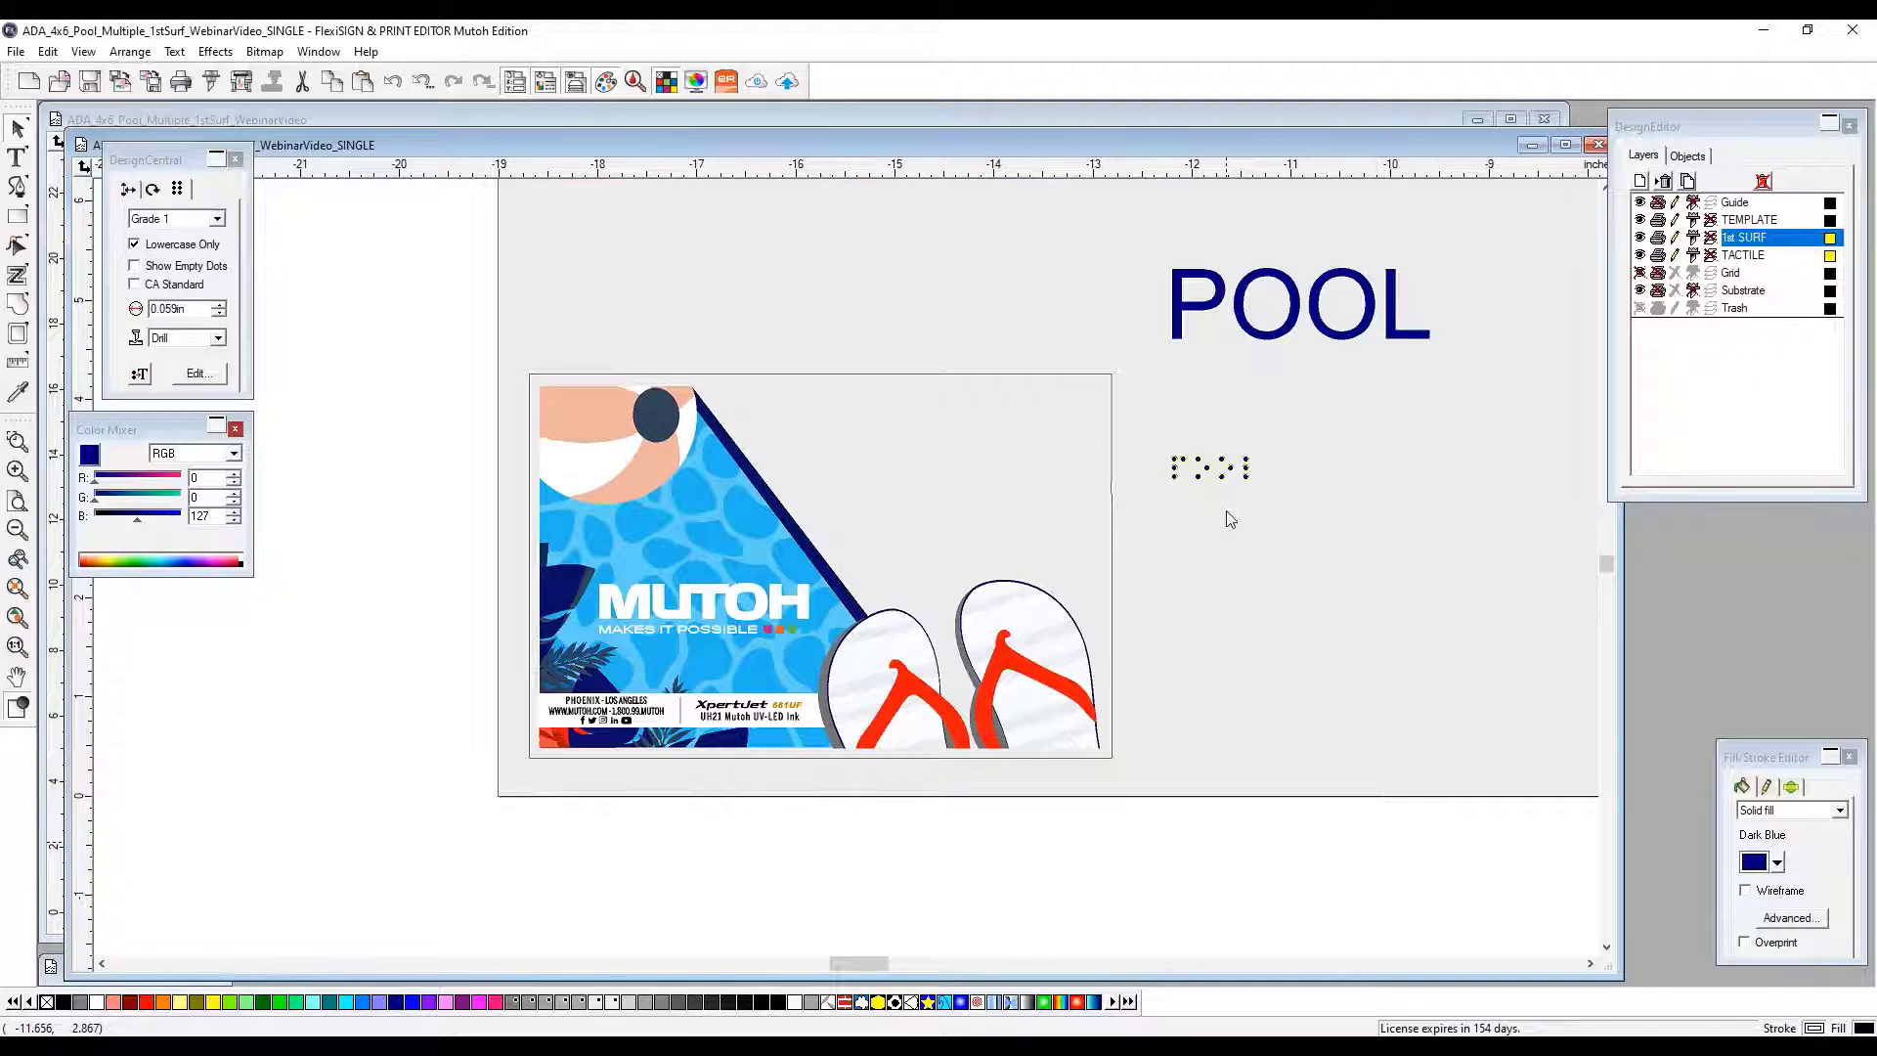
Reposition the braille beneath the POOL lettering, roughly centred under the word.
left_click_drag(1233, 470, 1311, 393)
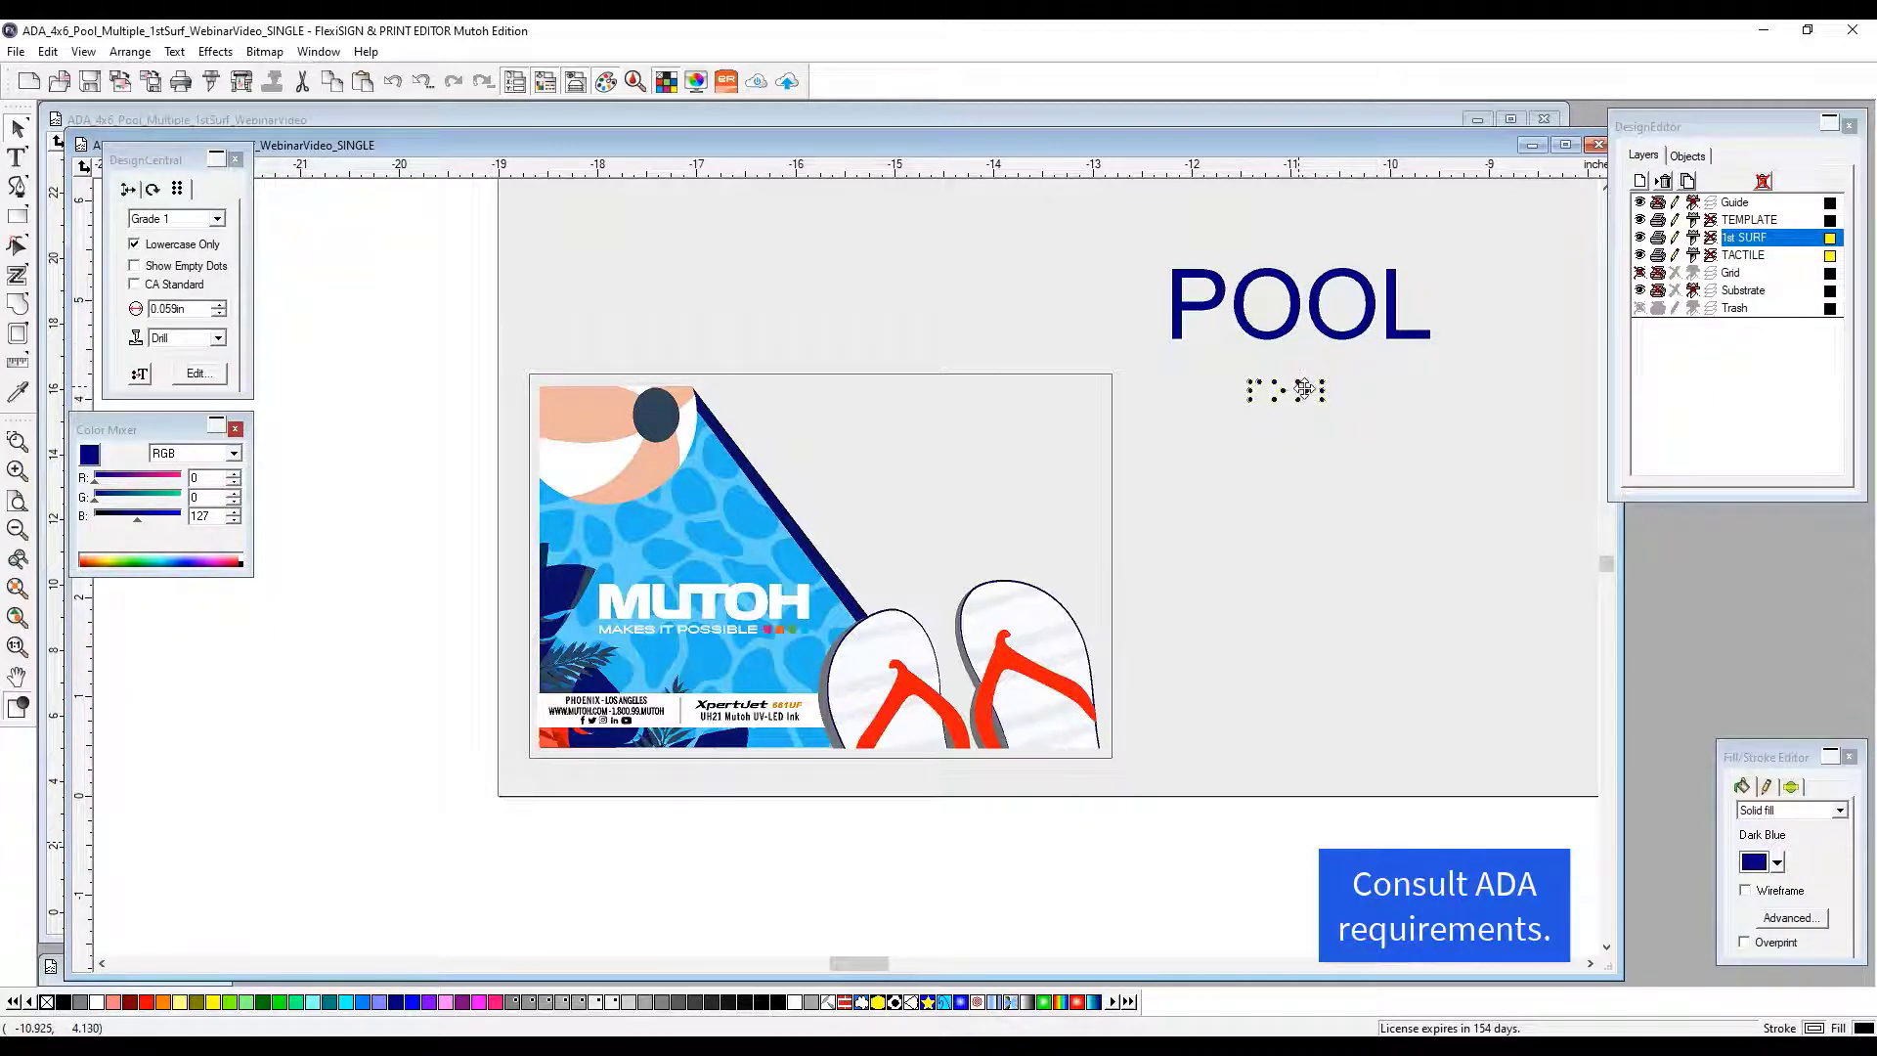
left_click_drag(1390, 445, 1405, 558)
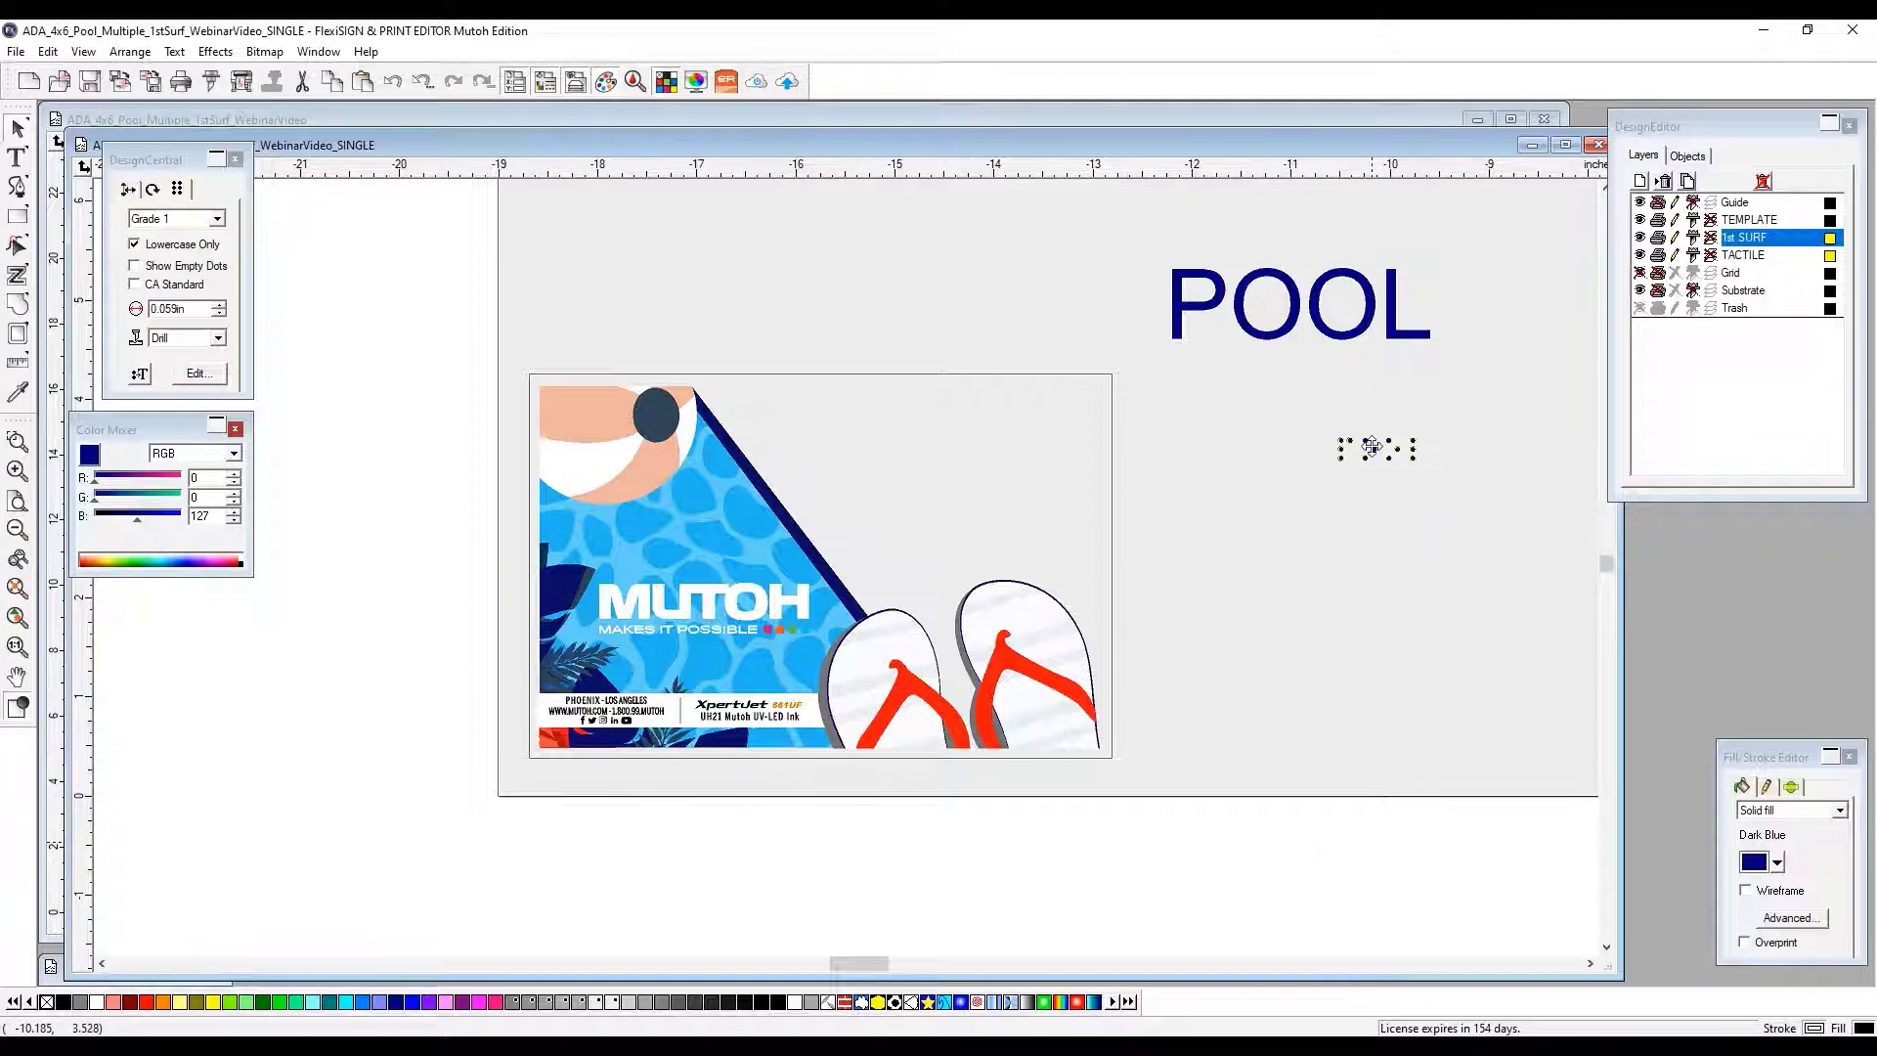
left_click(1378, 511)
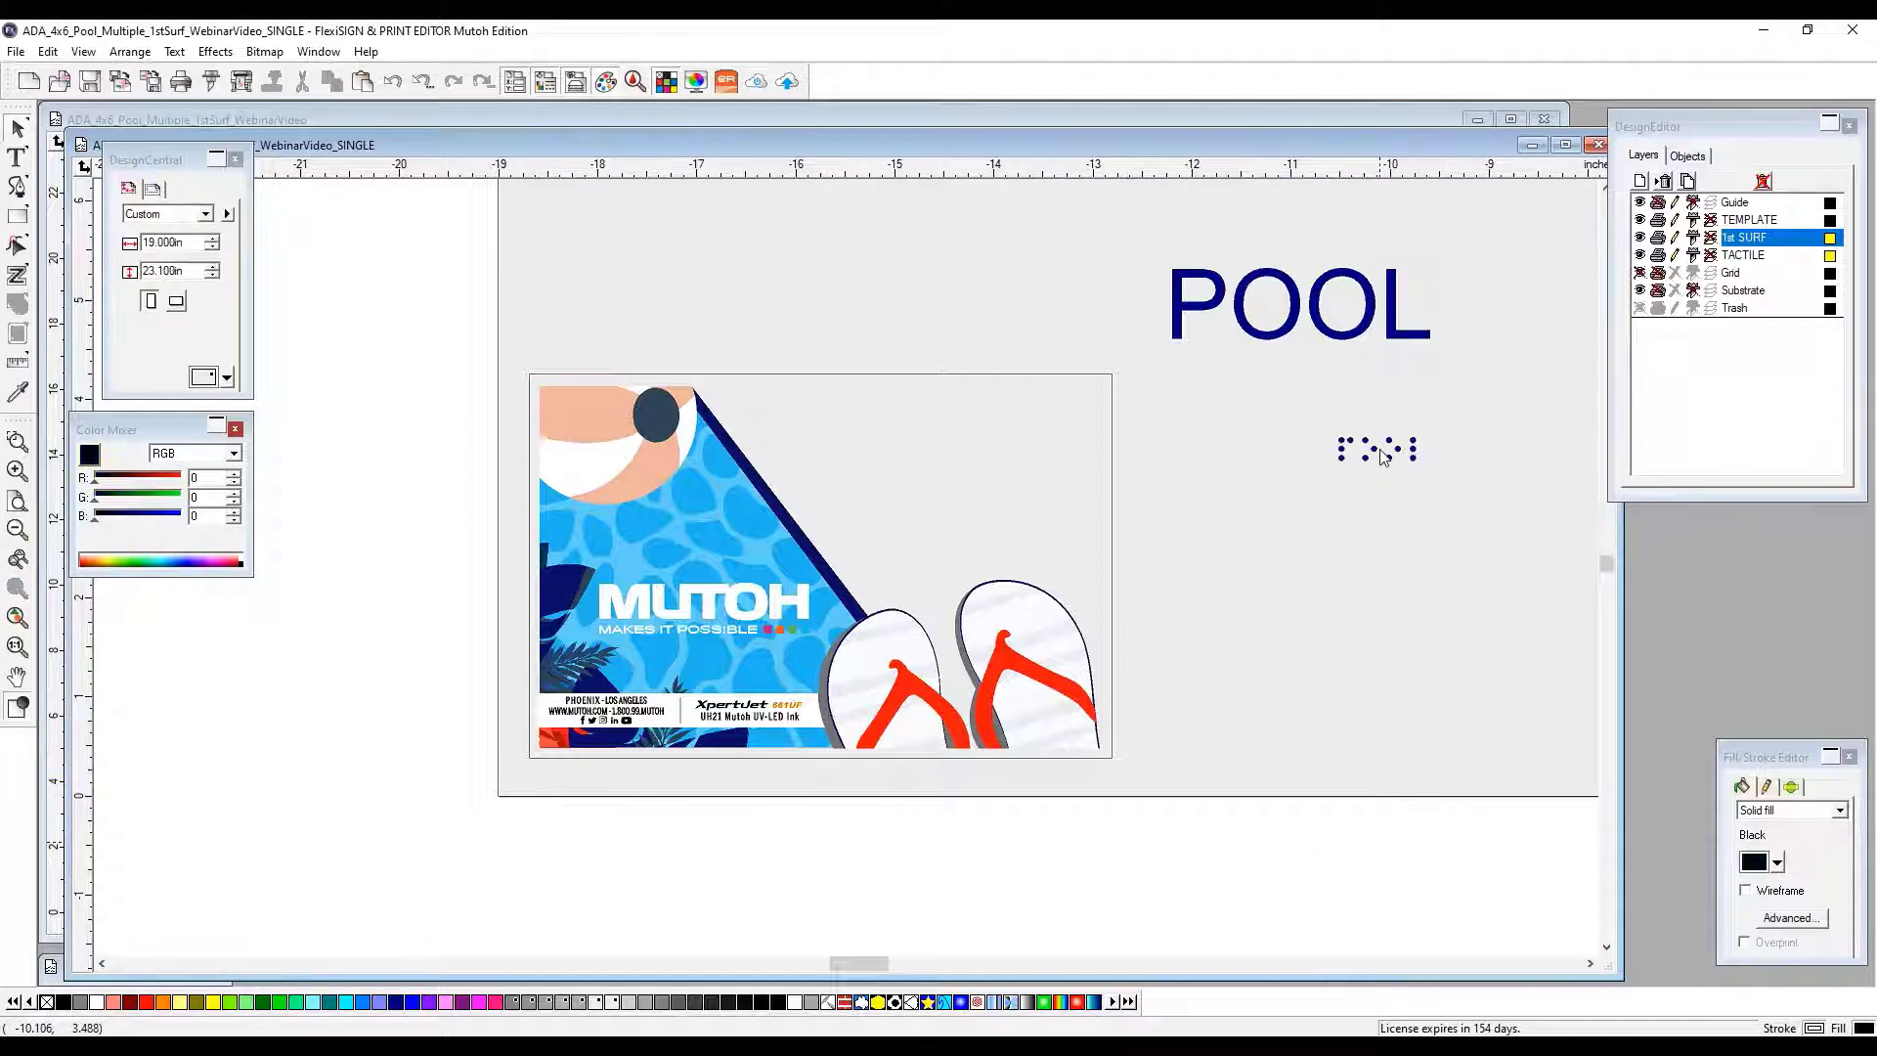
left_click(1377, 454)
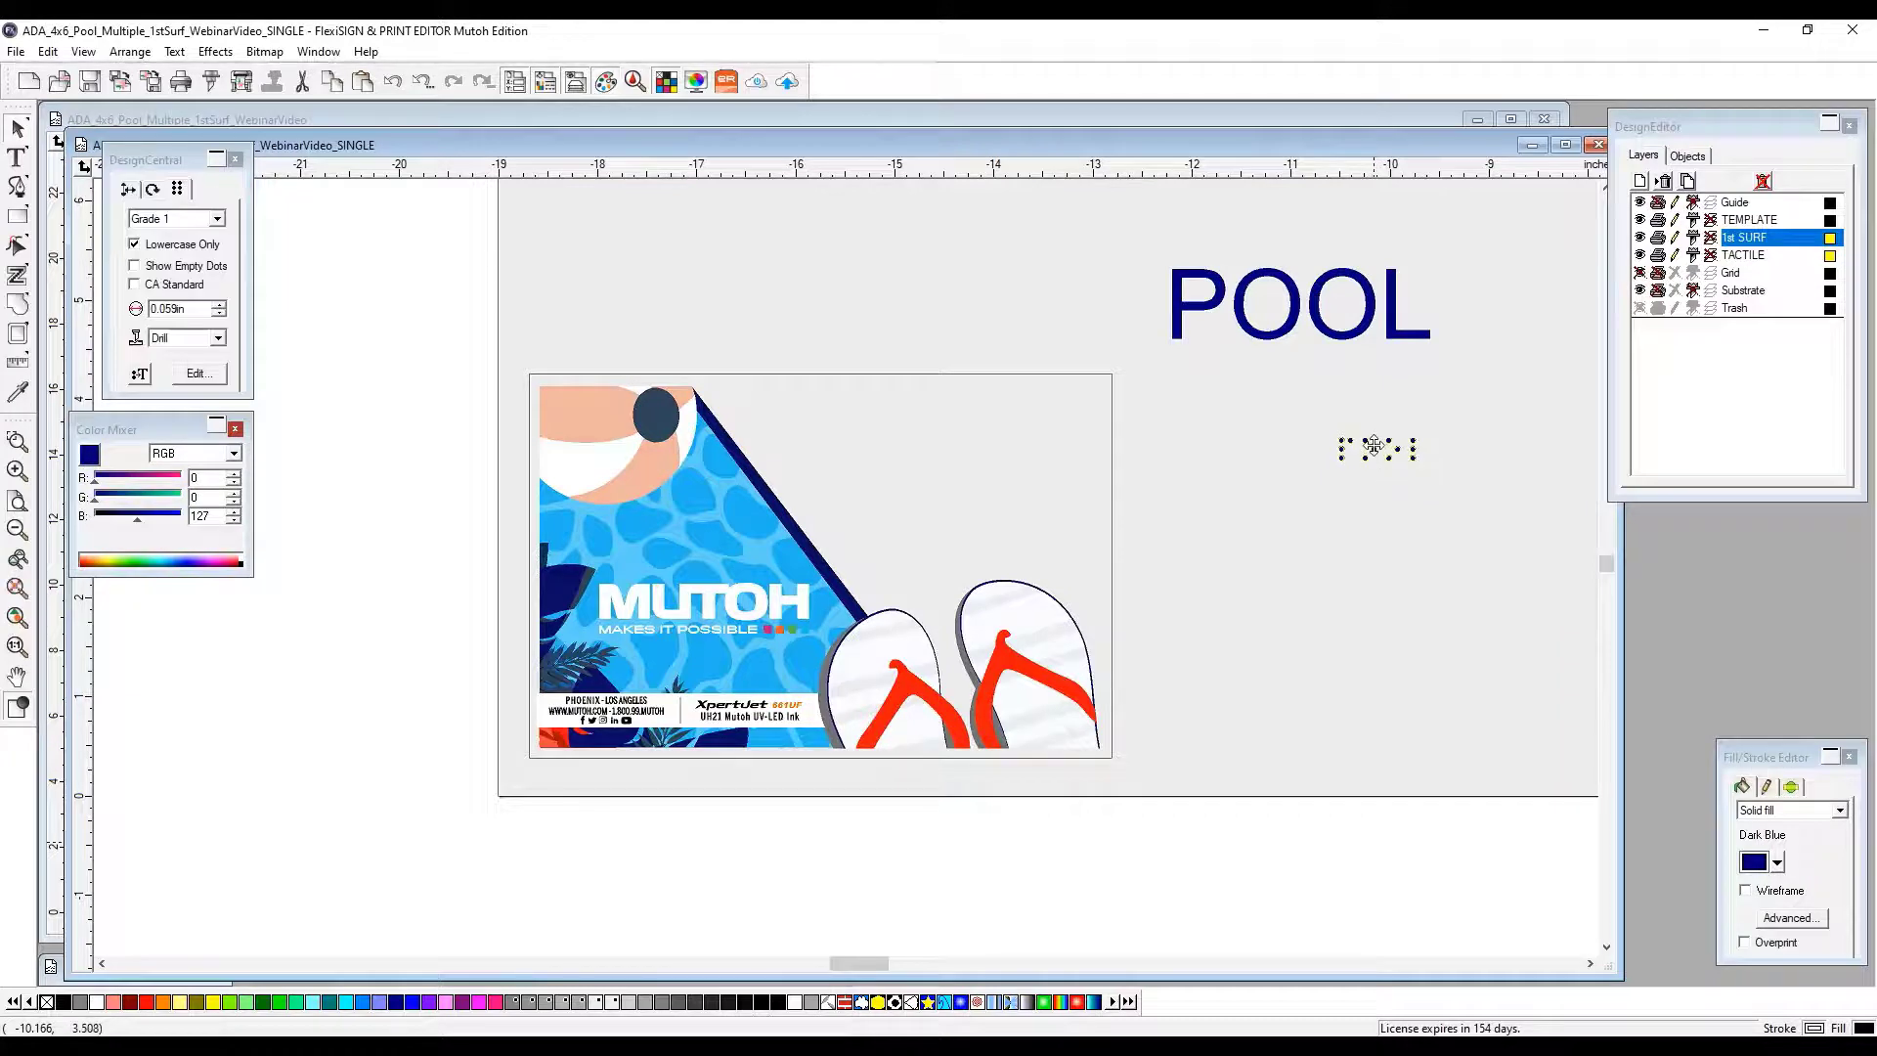
left_click_drag(1360, 357, 1399, 420)
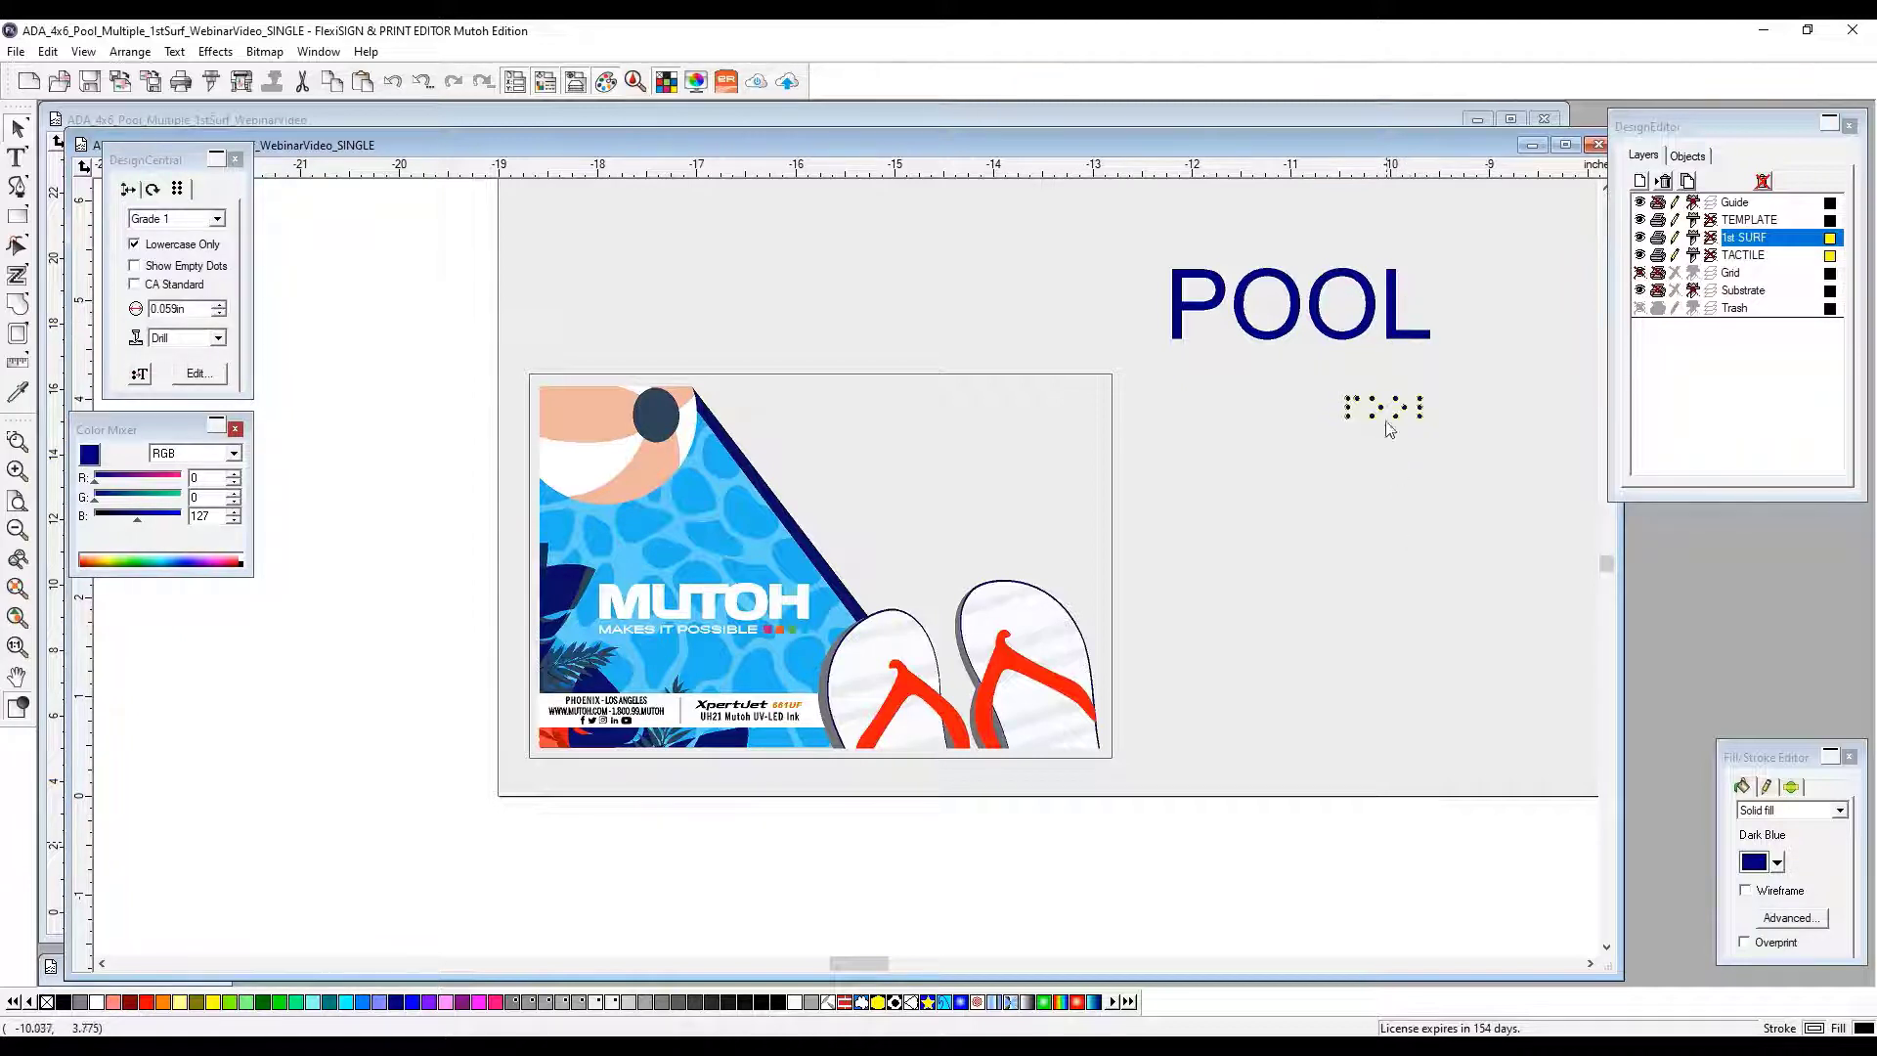
left_click(1353, 407)
left_click_drag(1298, 446, 1298, 447)
Set the vertical spacing between the POOL lettering and its braille to 0.375 in.
left_click_drag(1471, 278, 1237, 491)
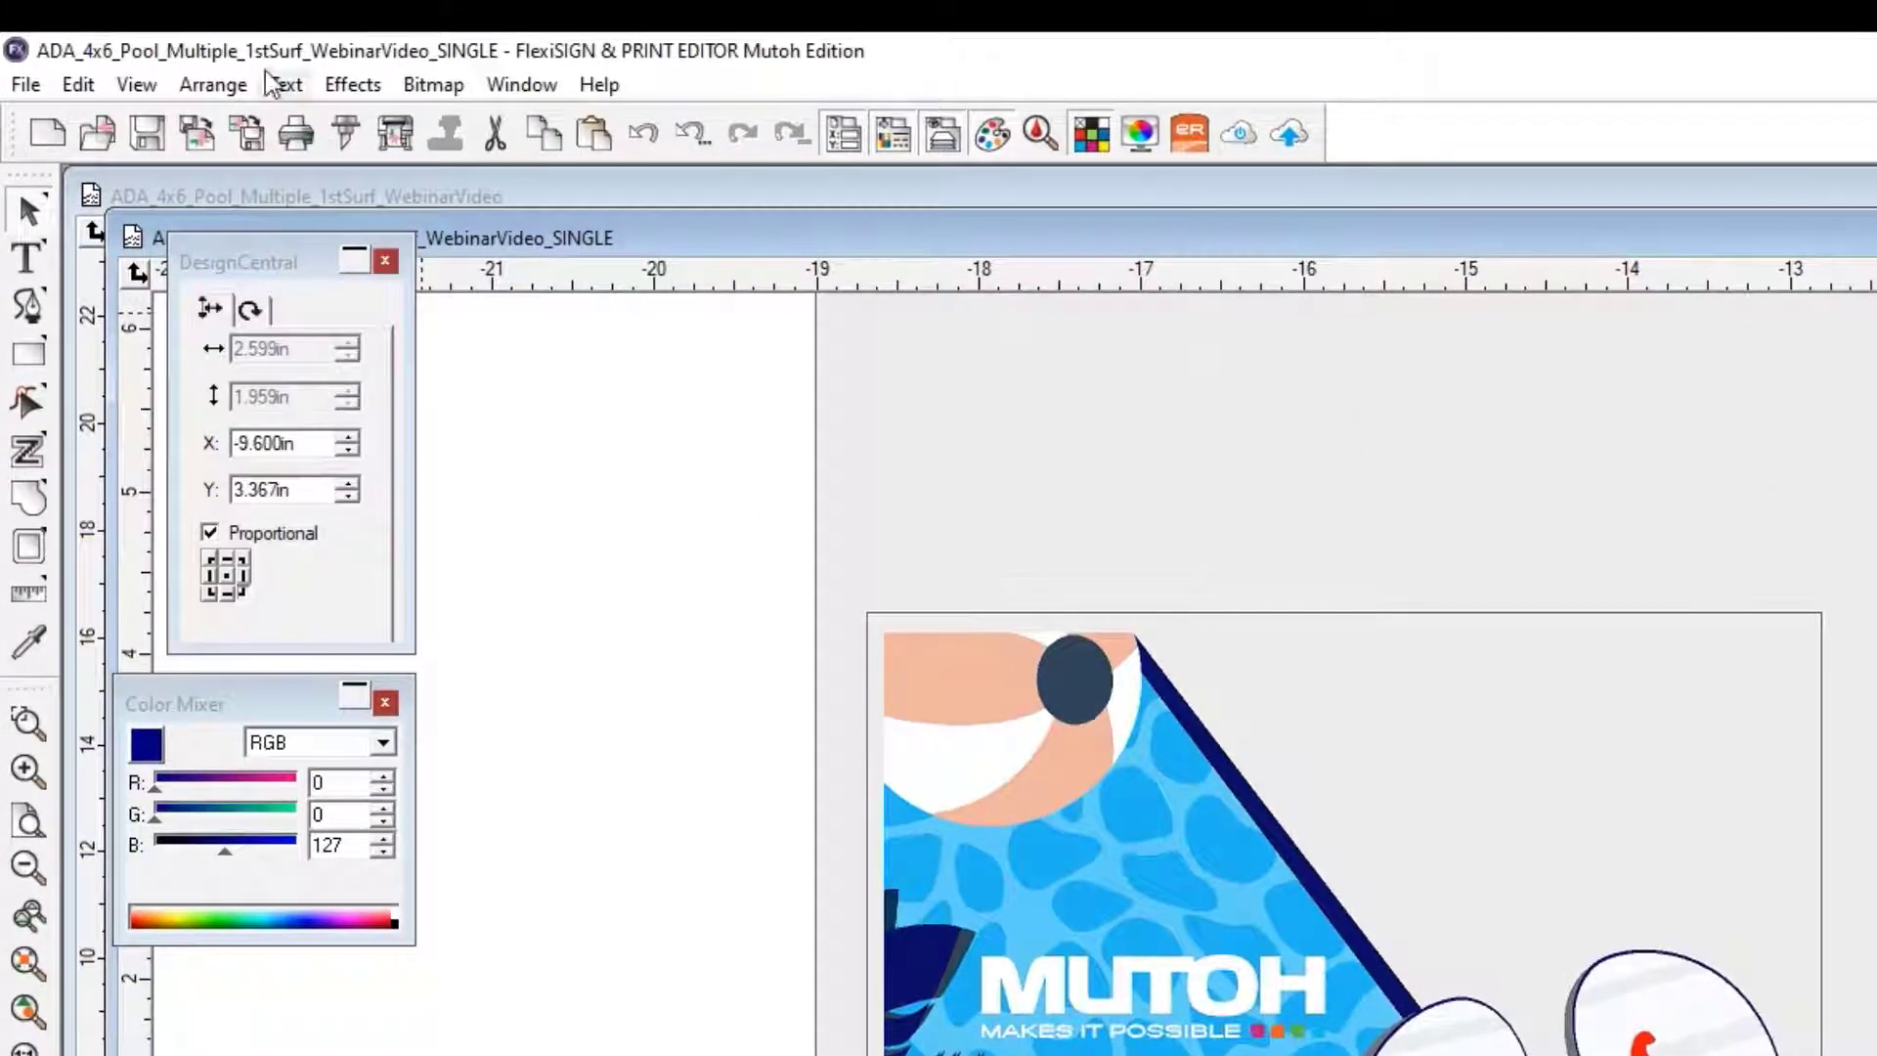
left_click(218, 86)
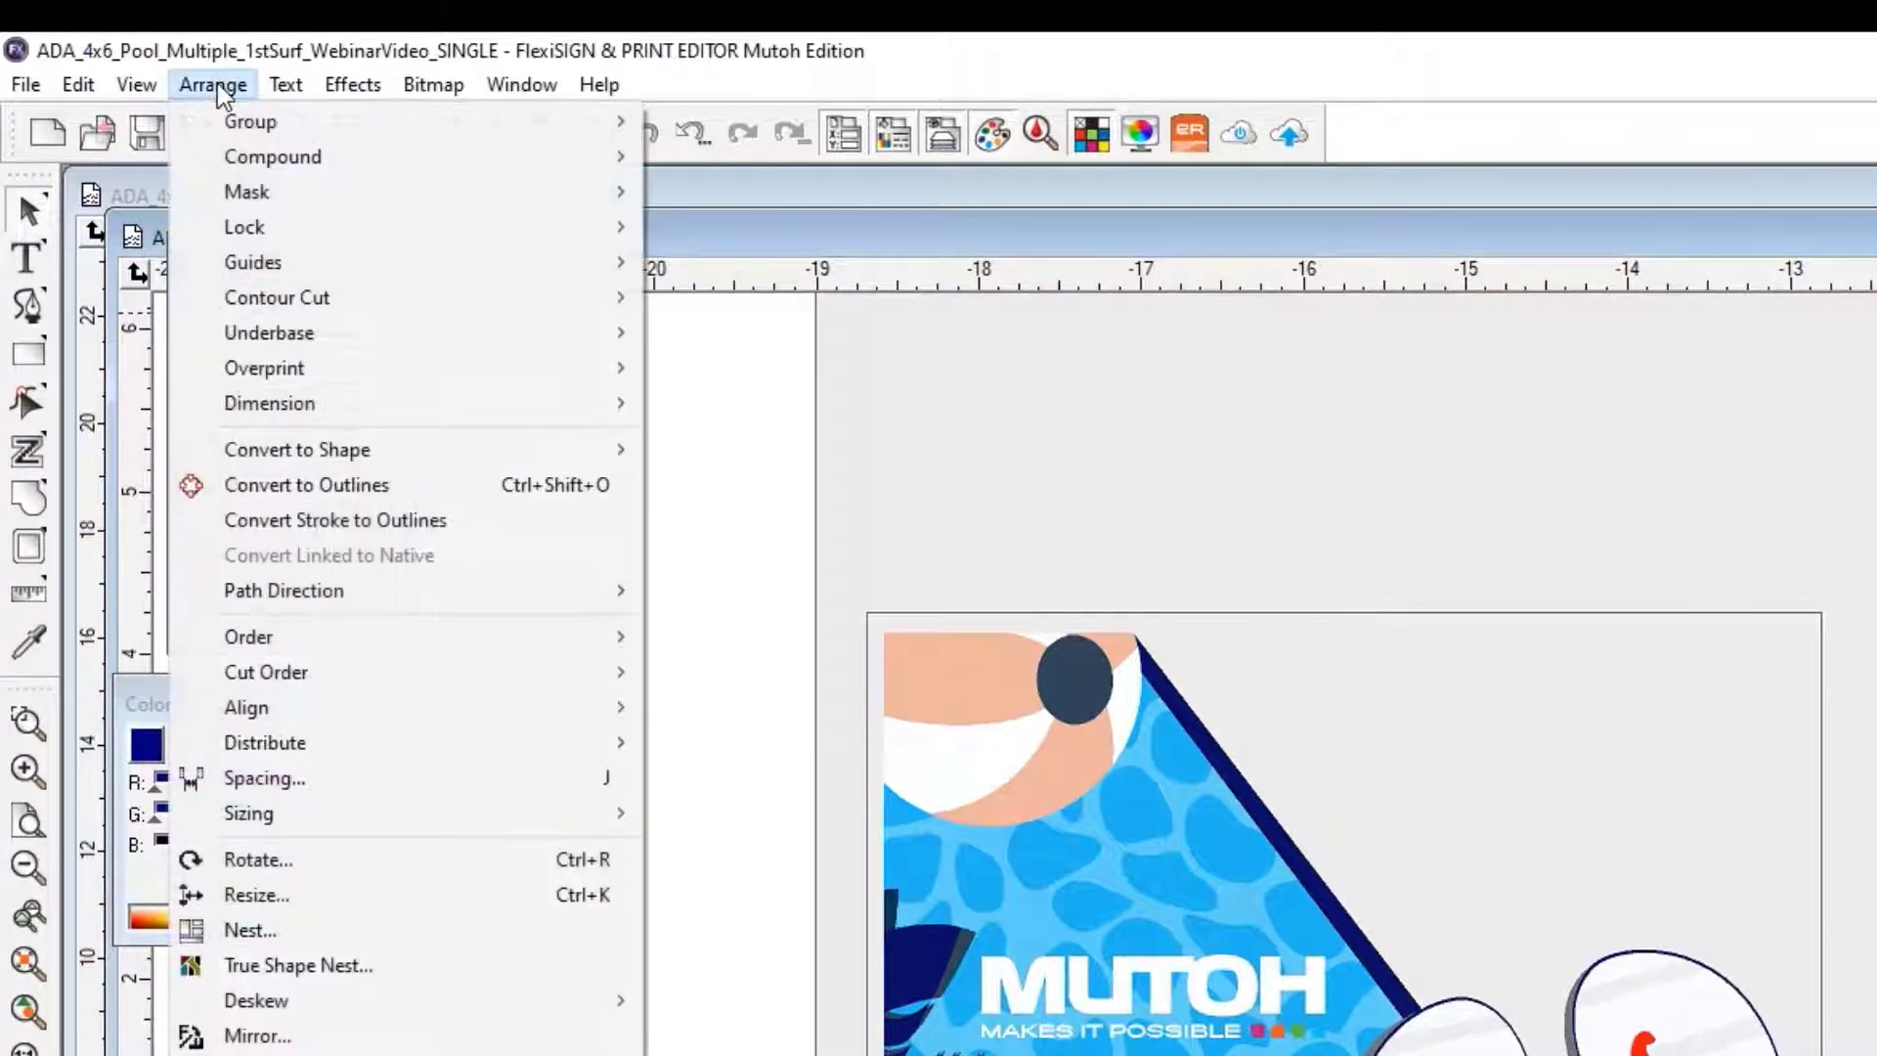
left_click(281, 779)
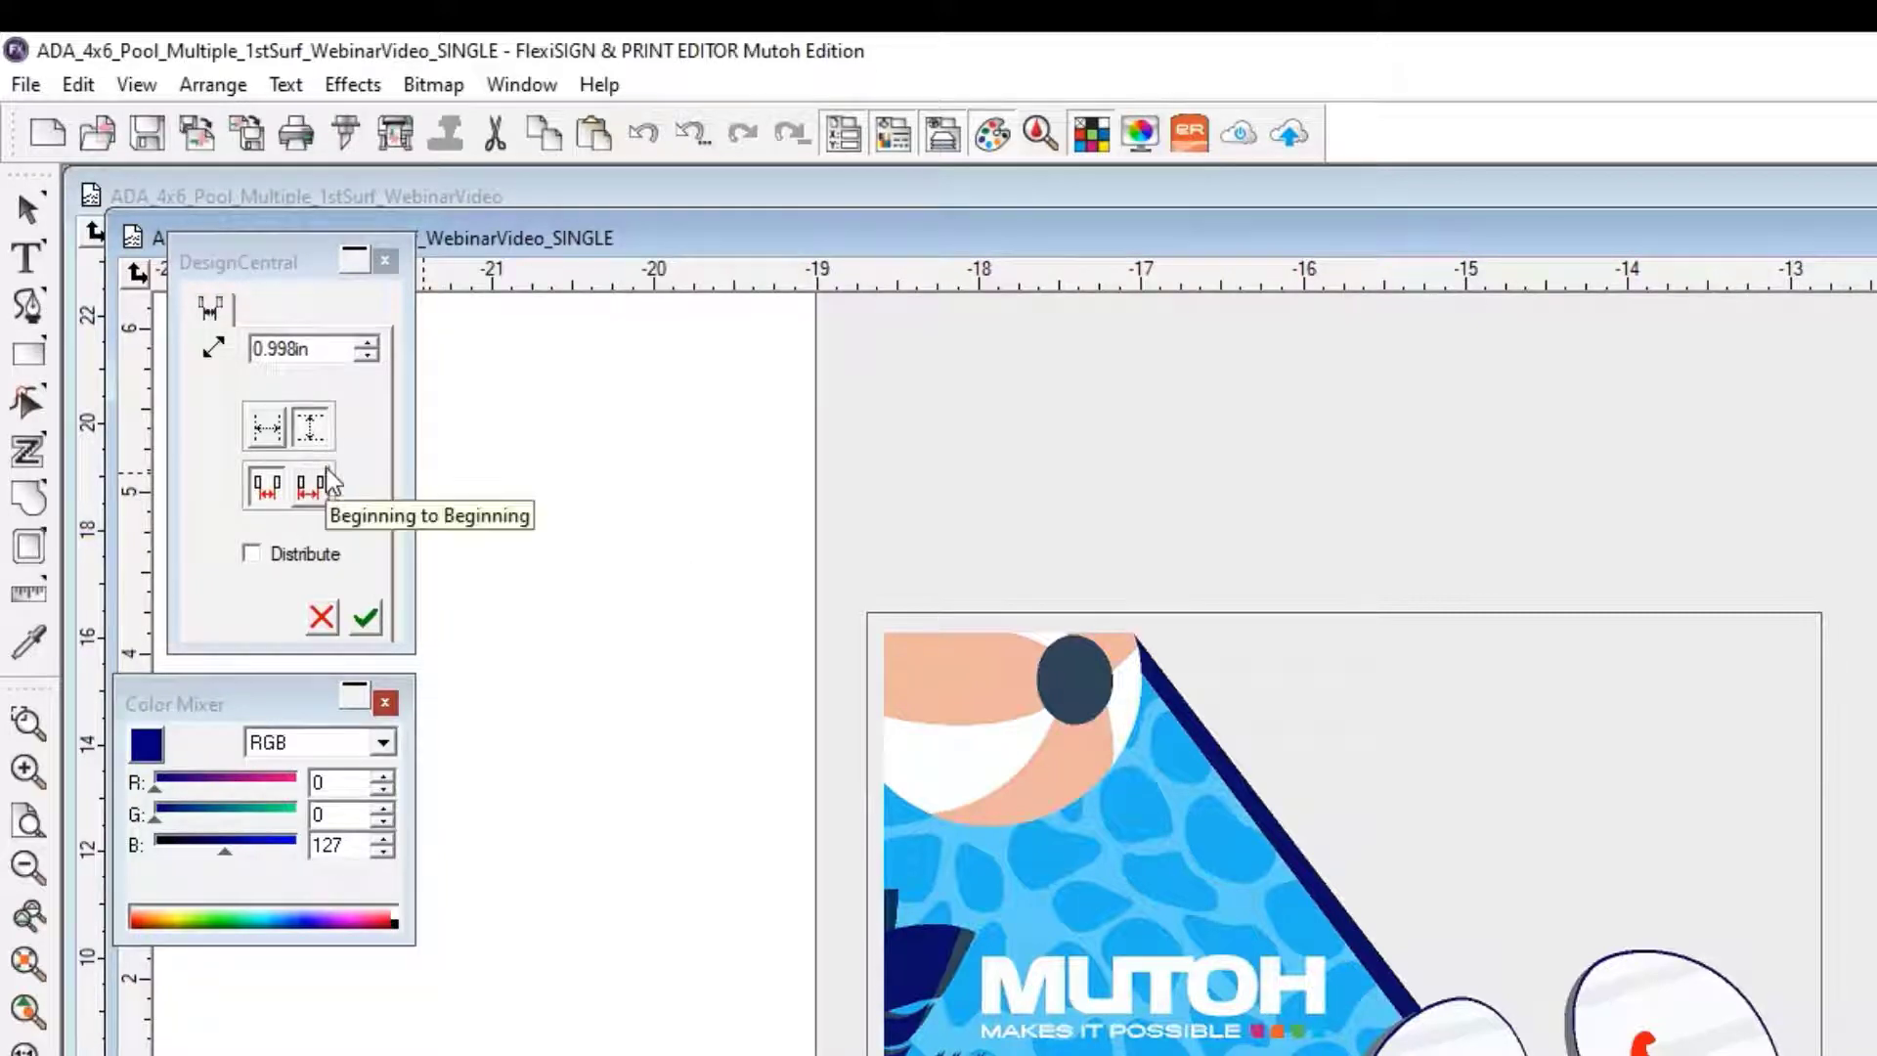
double_click(294, 349)
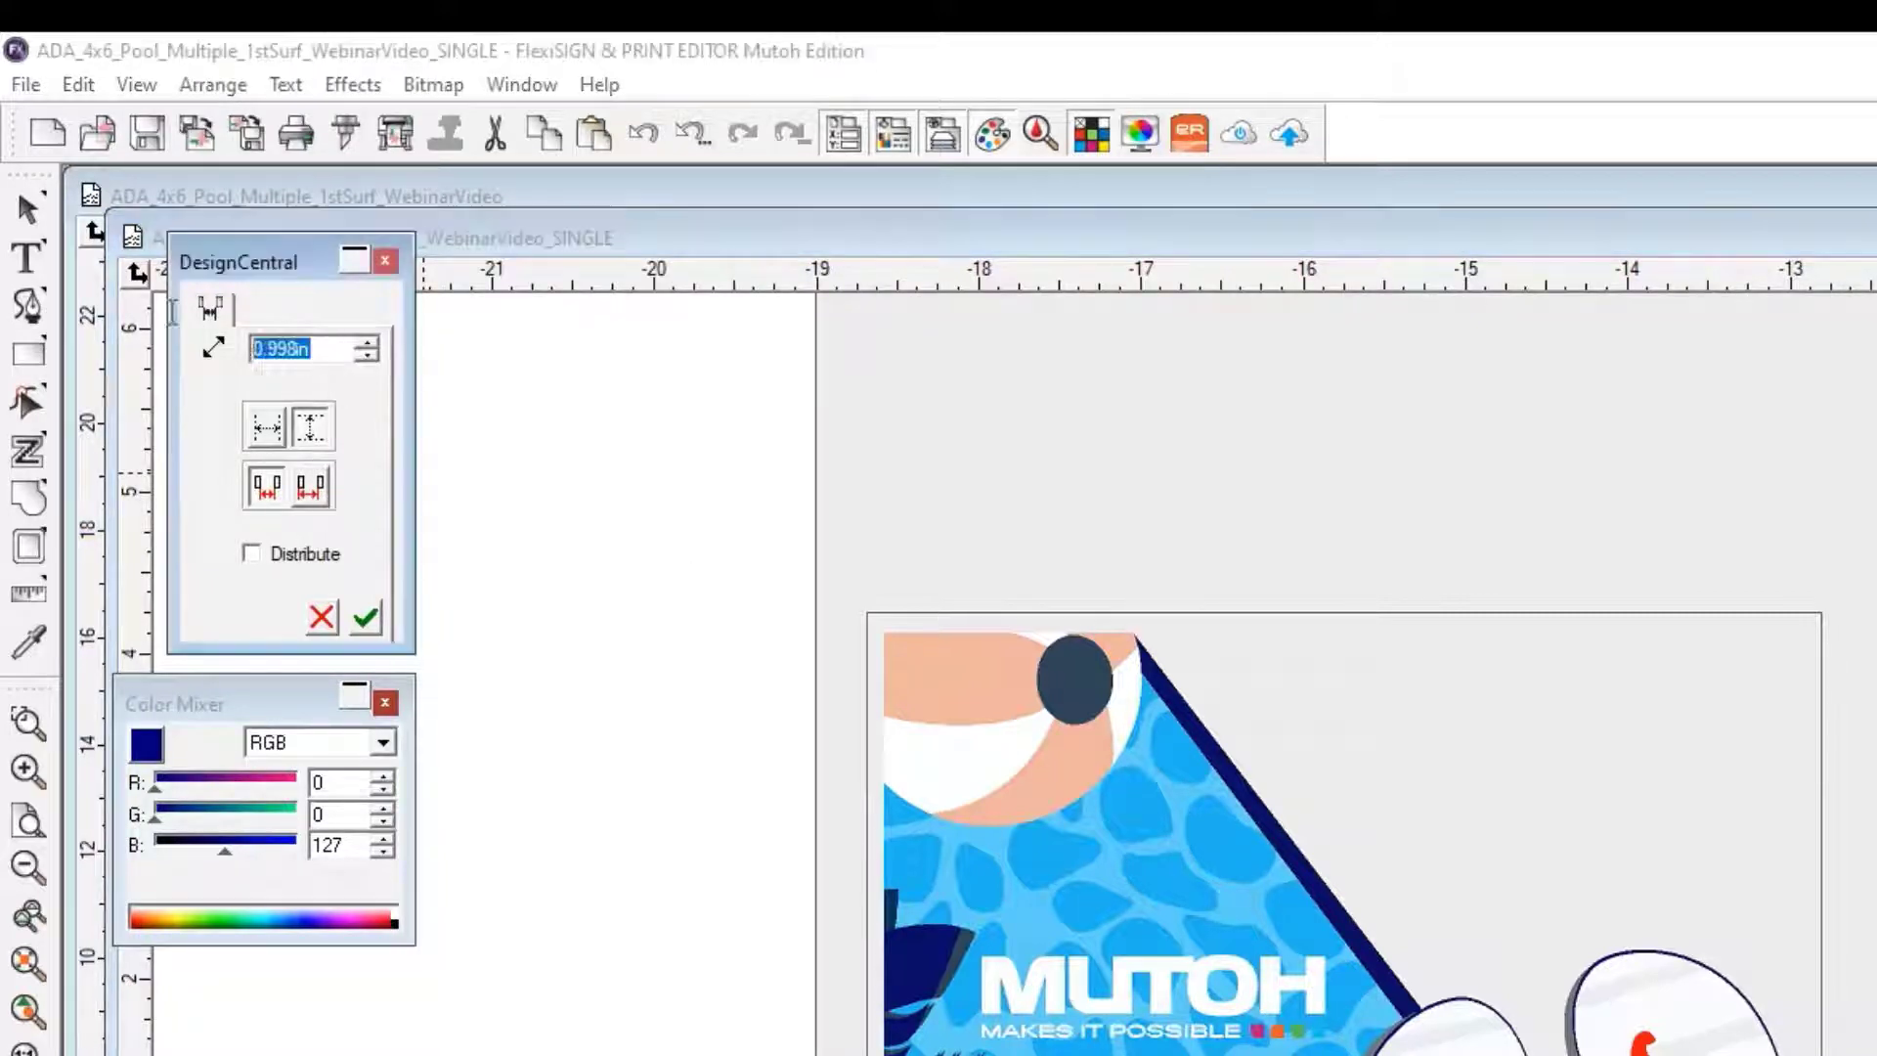
type(".375")
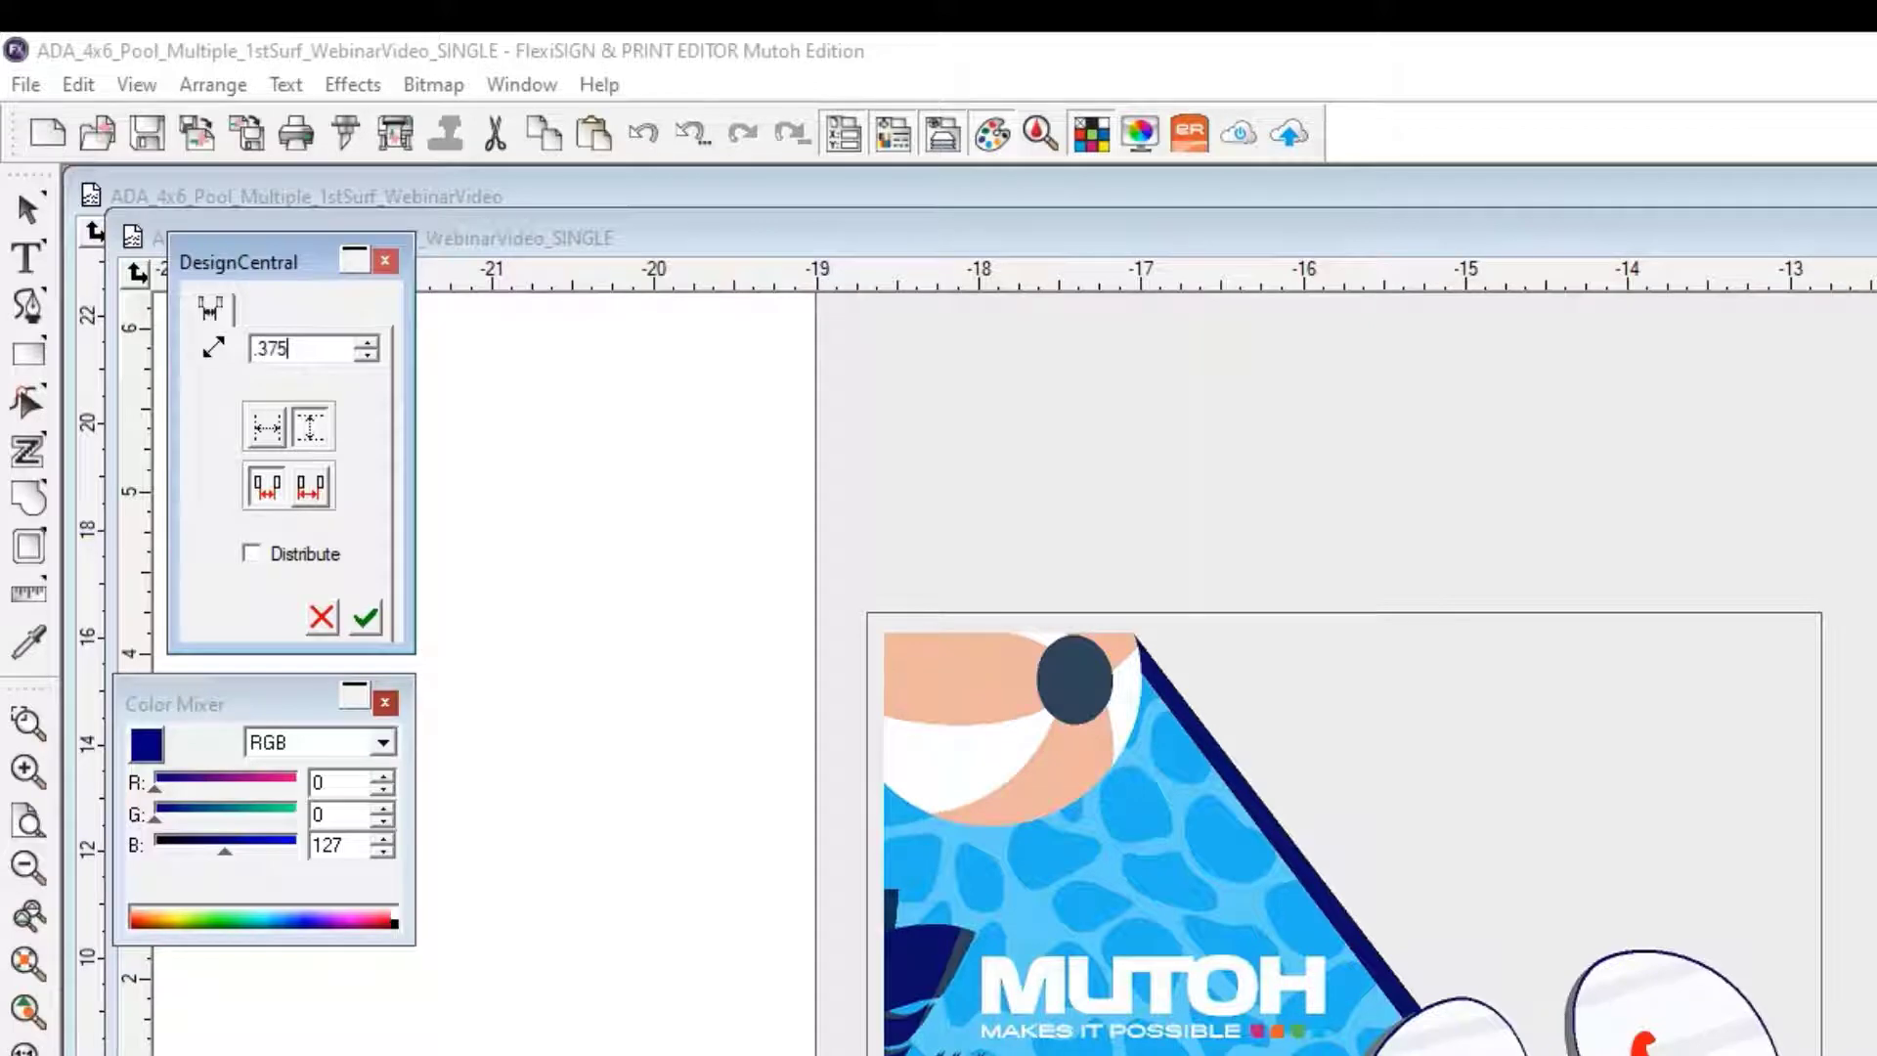
key("Return")
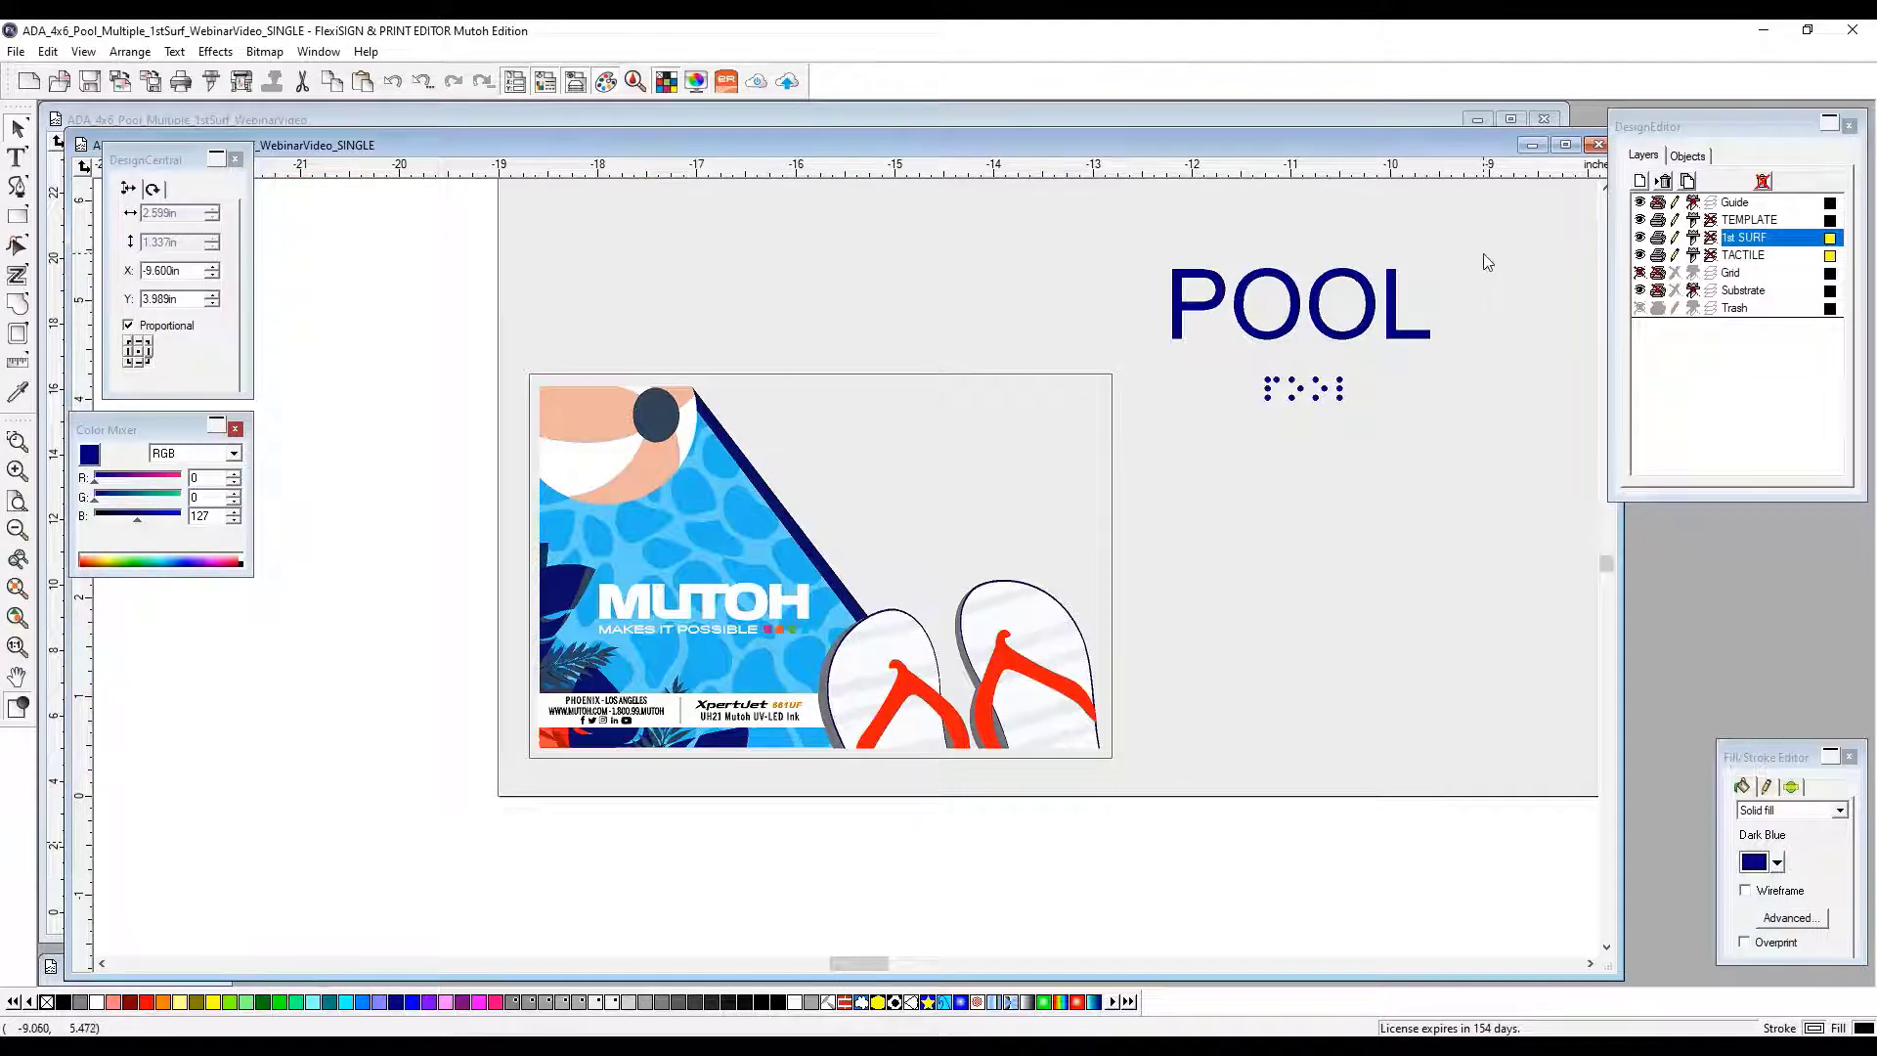
Align the braille to the right edge of the POOL lettering.
left_click_drag(1484, 248, 1246, 442)
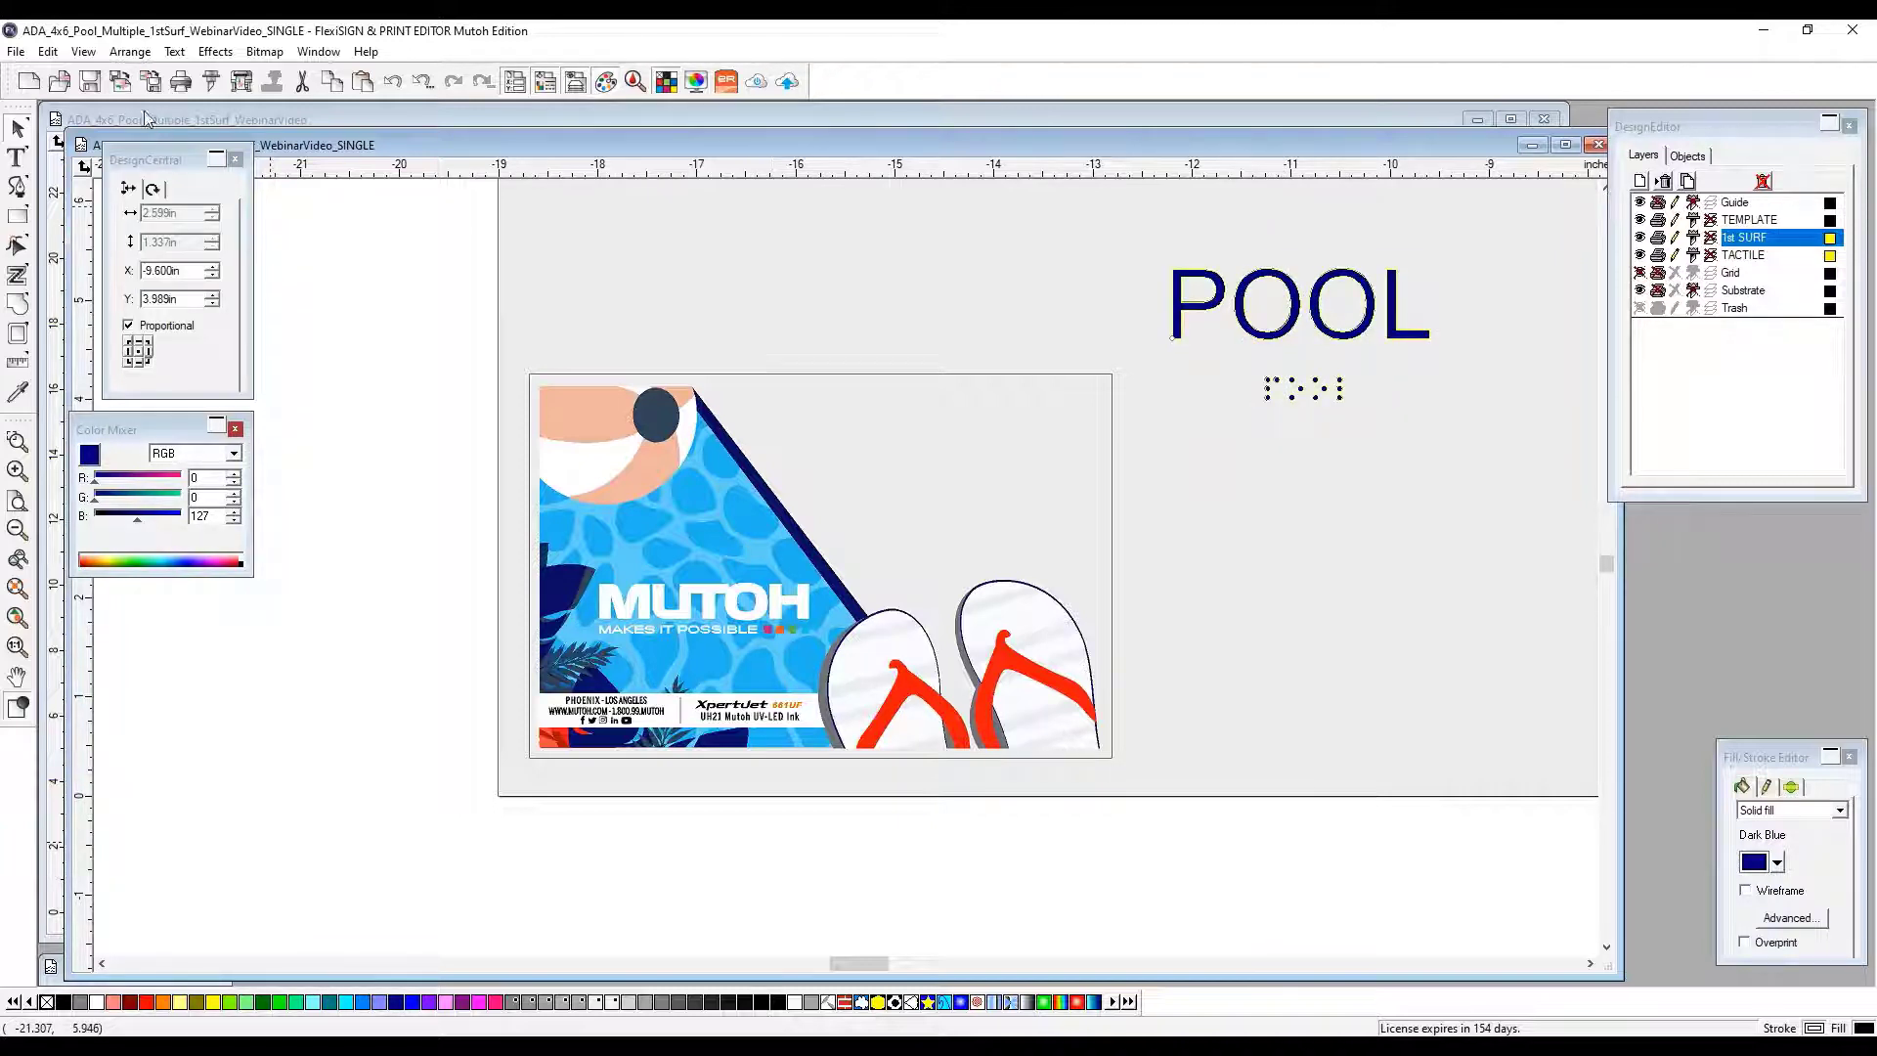
left_click(130, 51)
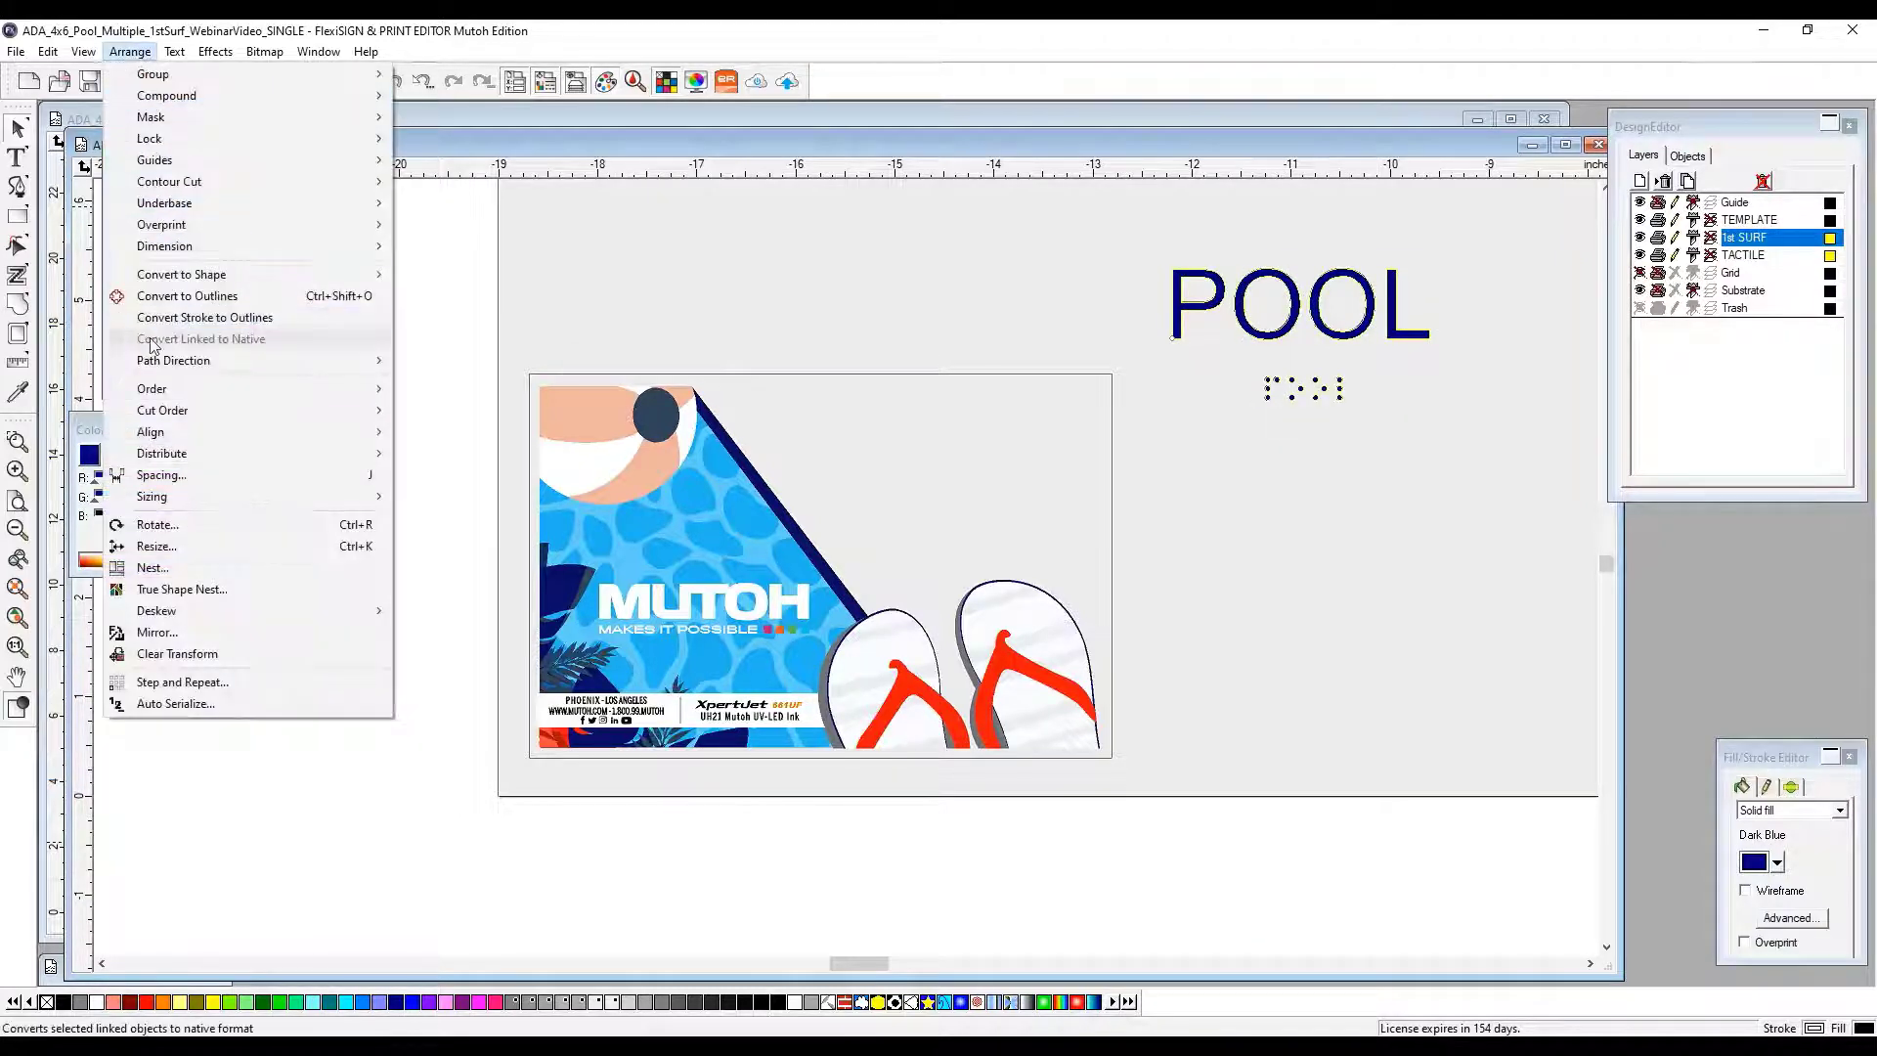
mouse_move(164, 441)
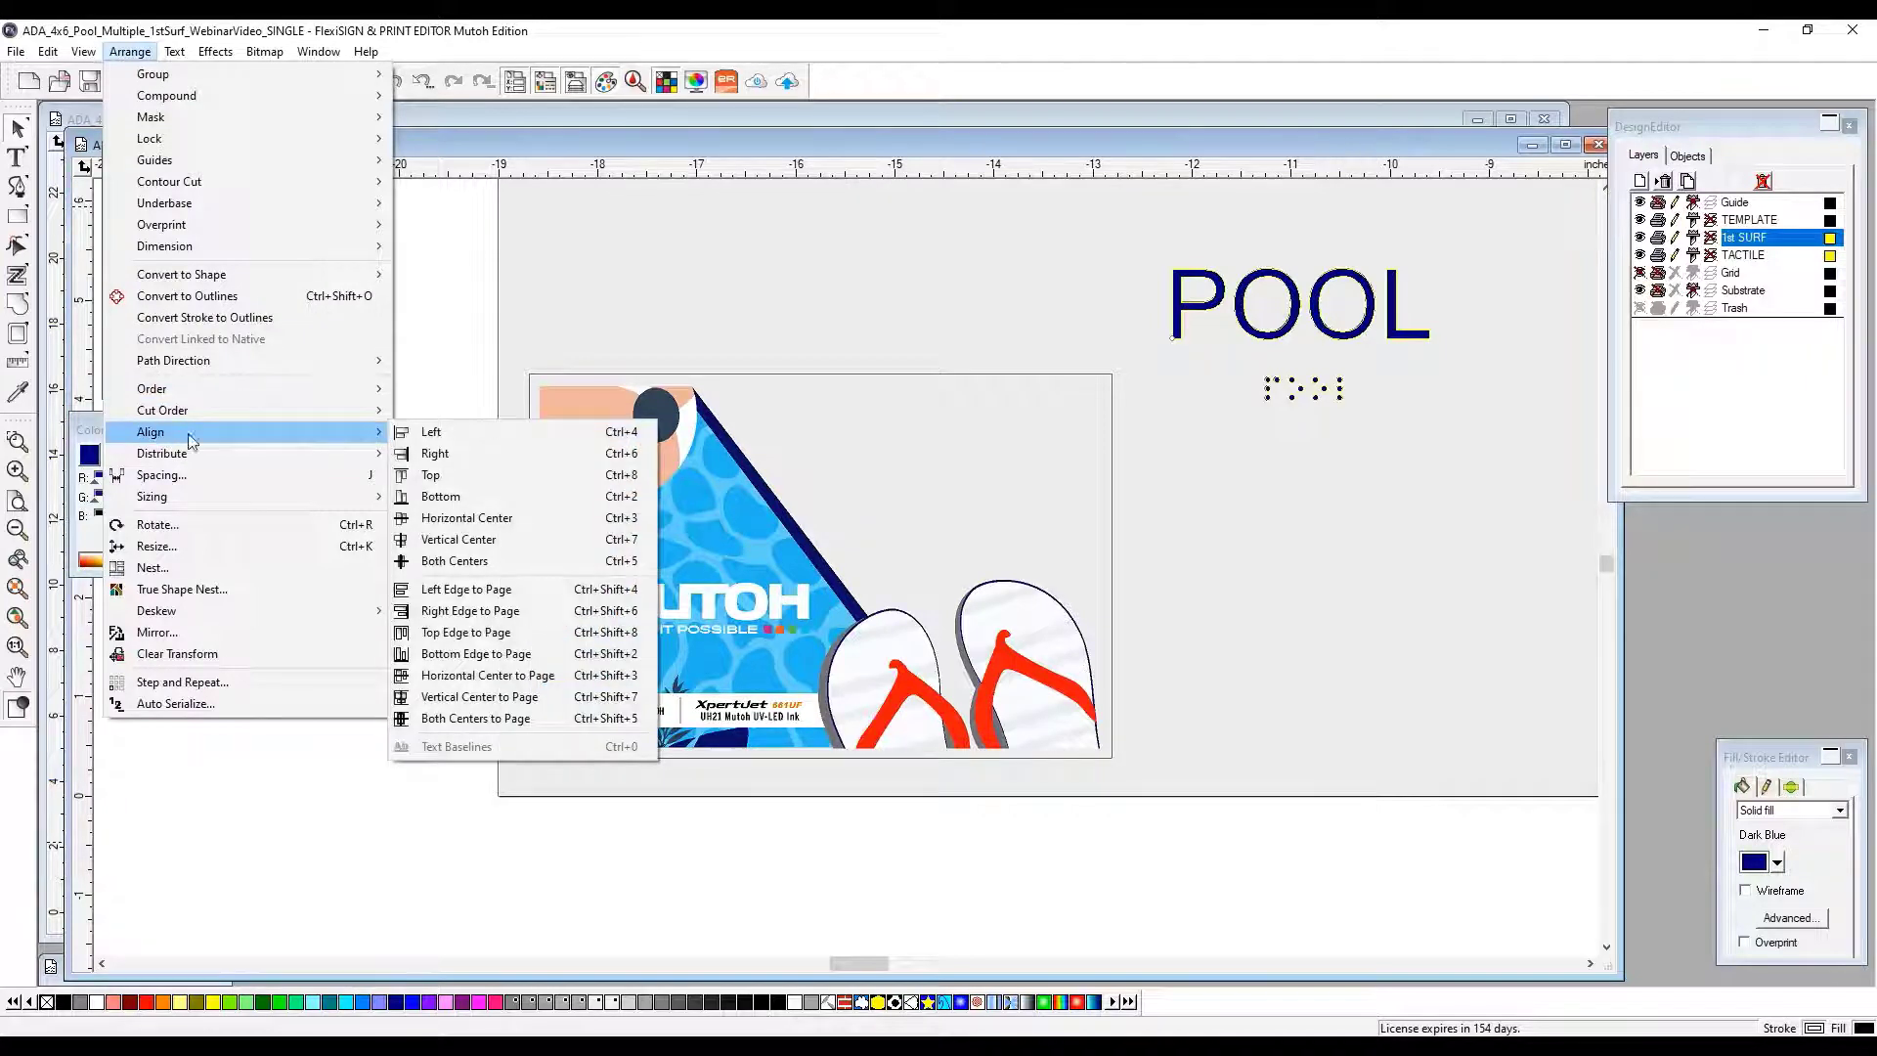
left_click(436, 453)
left_click(1312, 464)
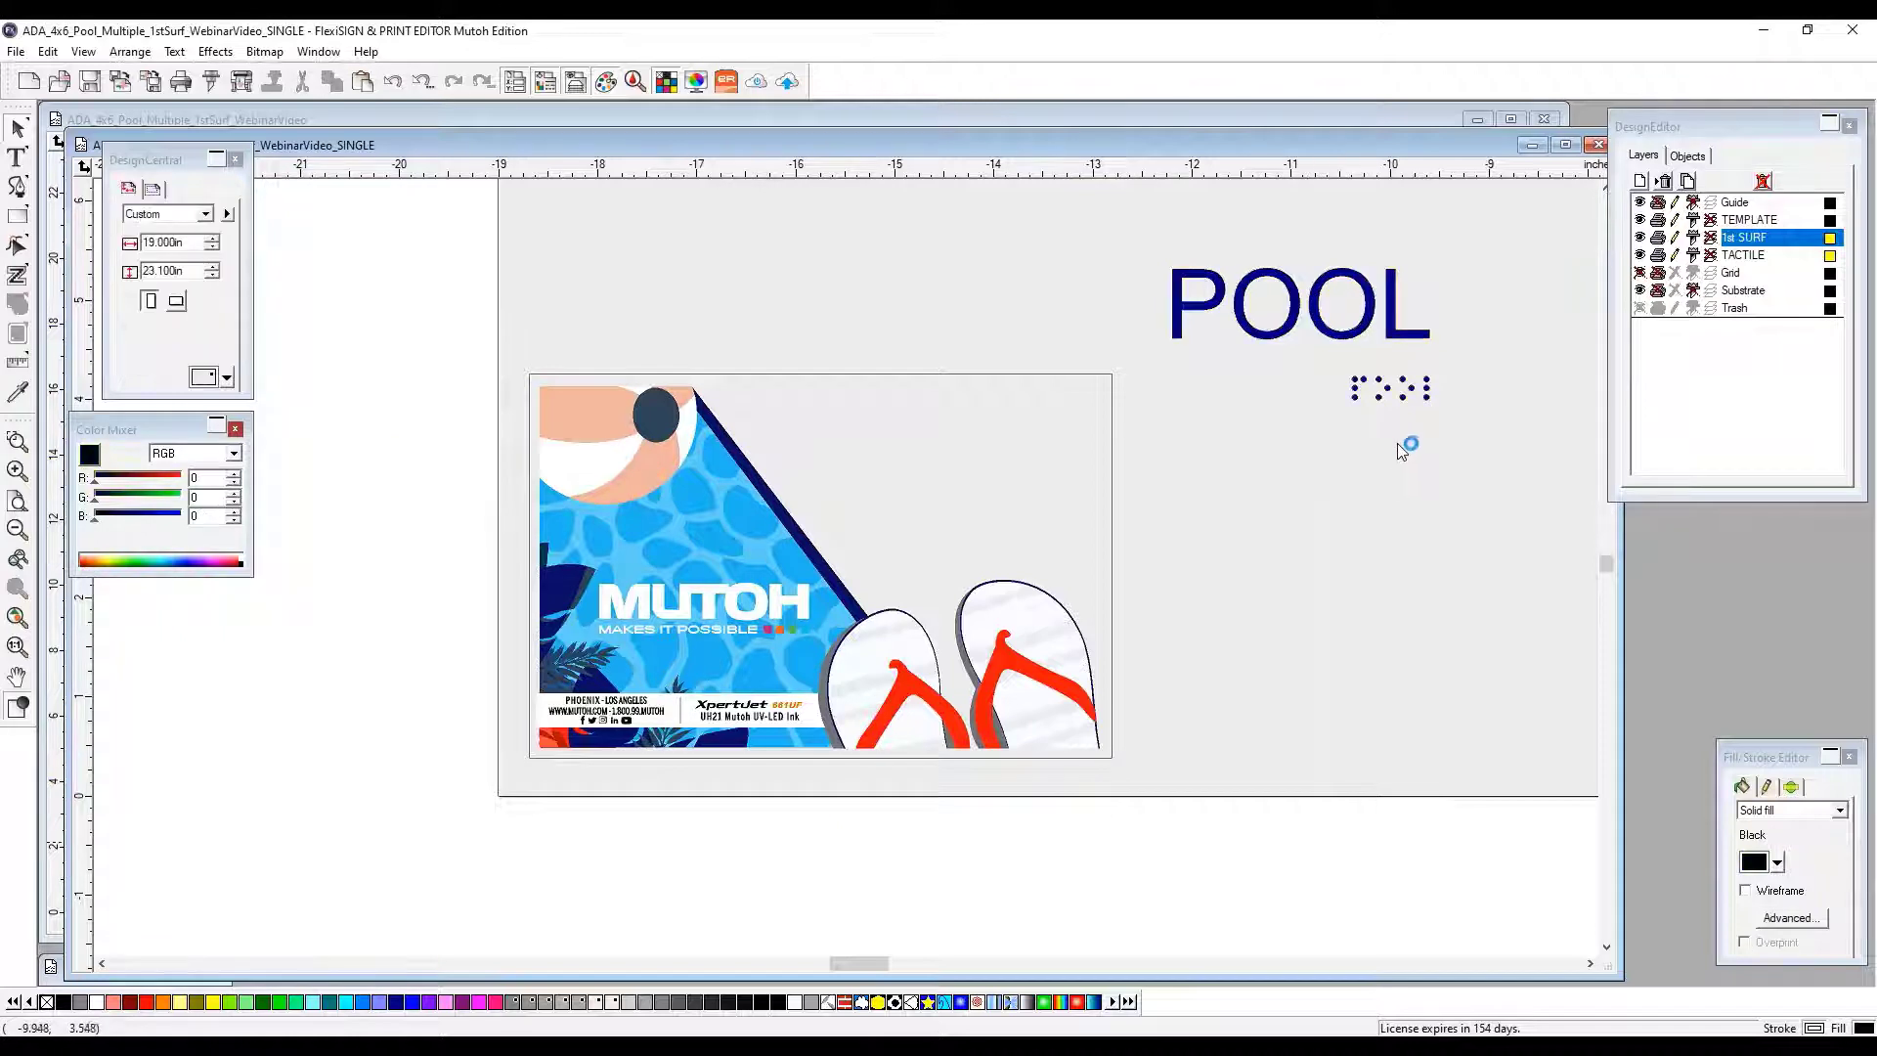
Duplicate the POOL lettering together with its braille and place the copy directly below the original pair.
left_click_drag(1464, 244, 1157, 442)
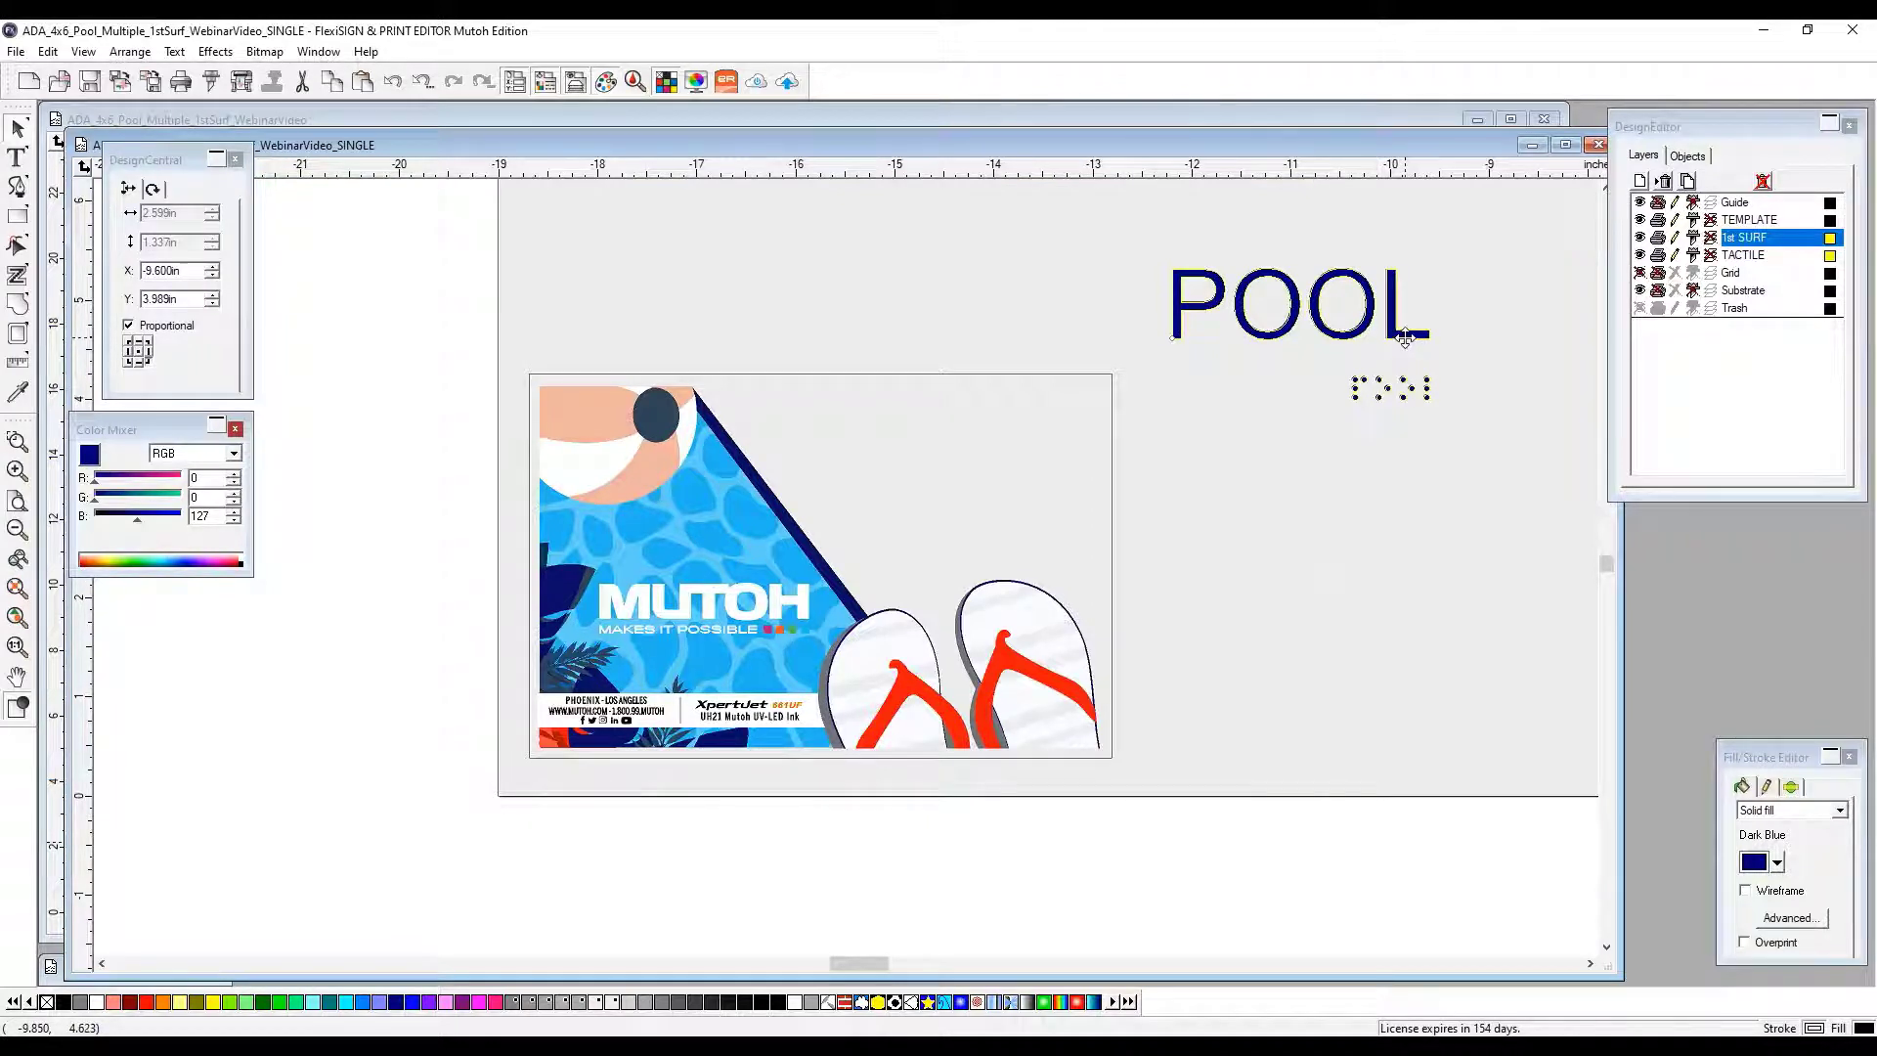
left_click(1473, 489)
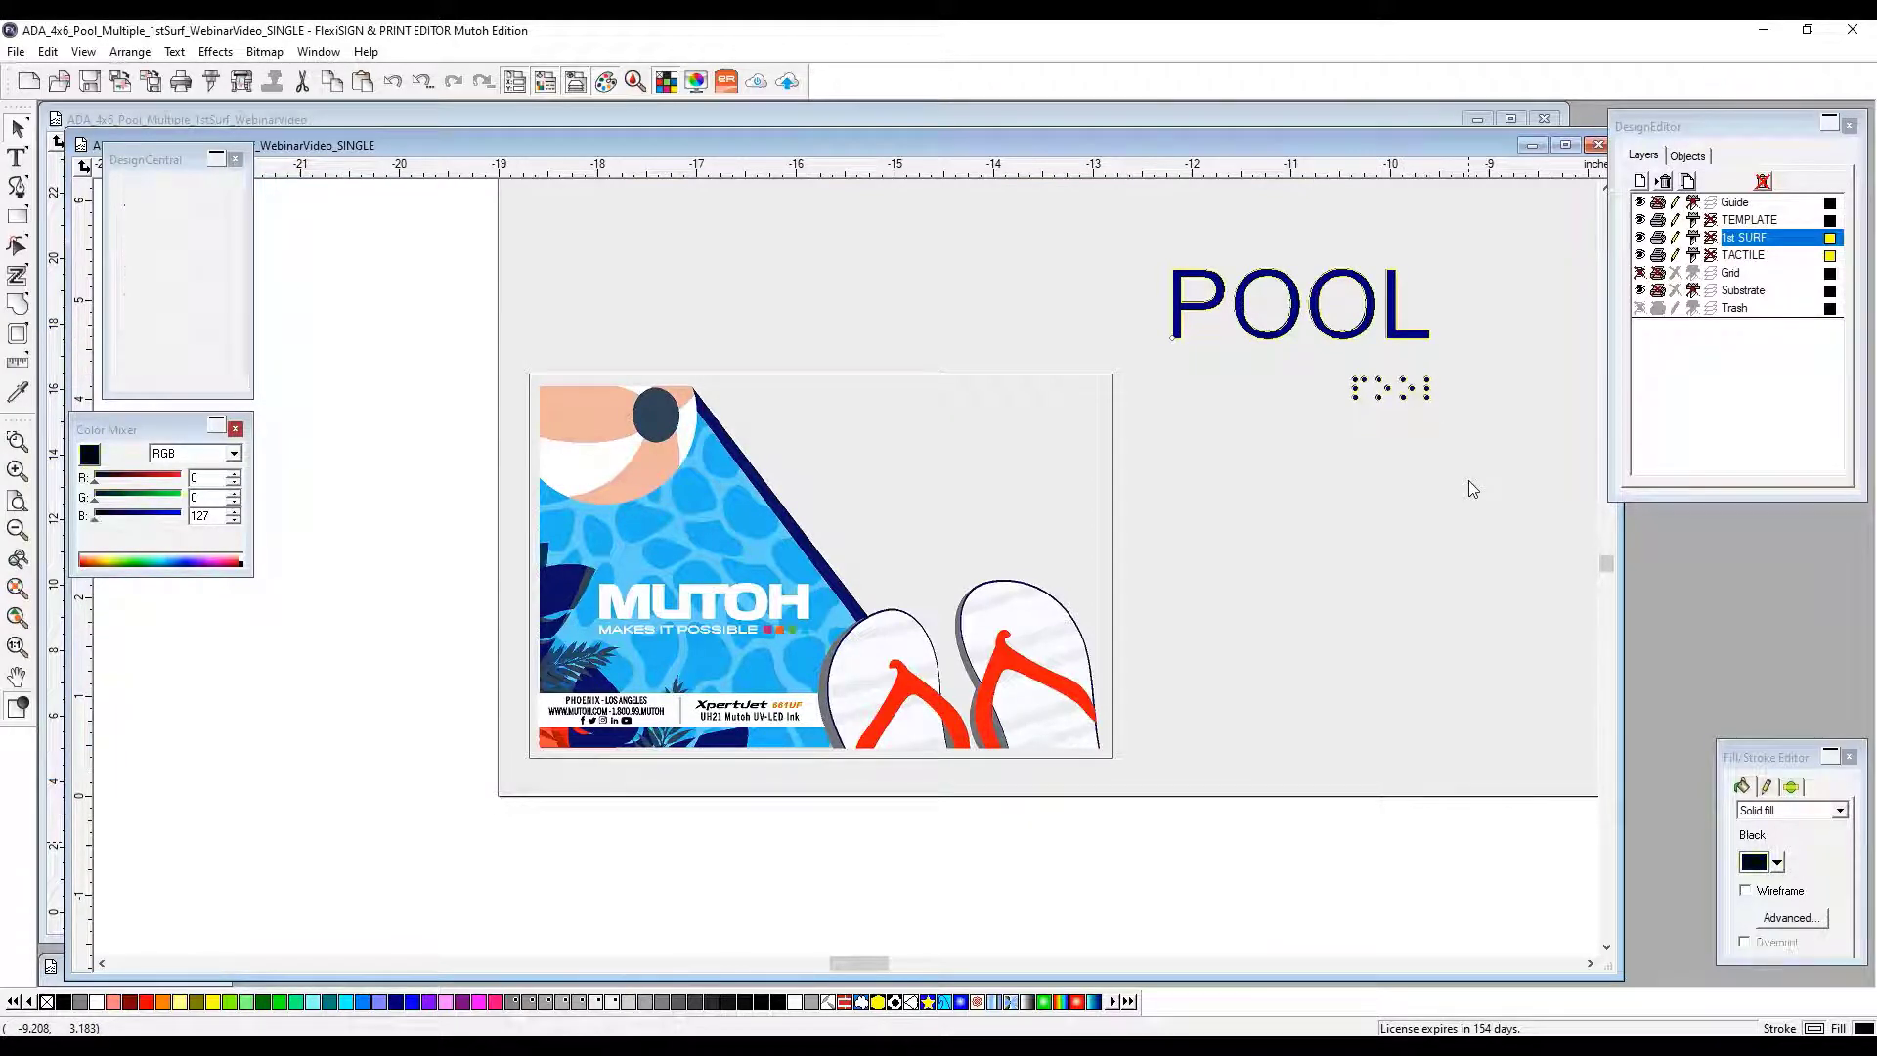
left_click(1348, 340)
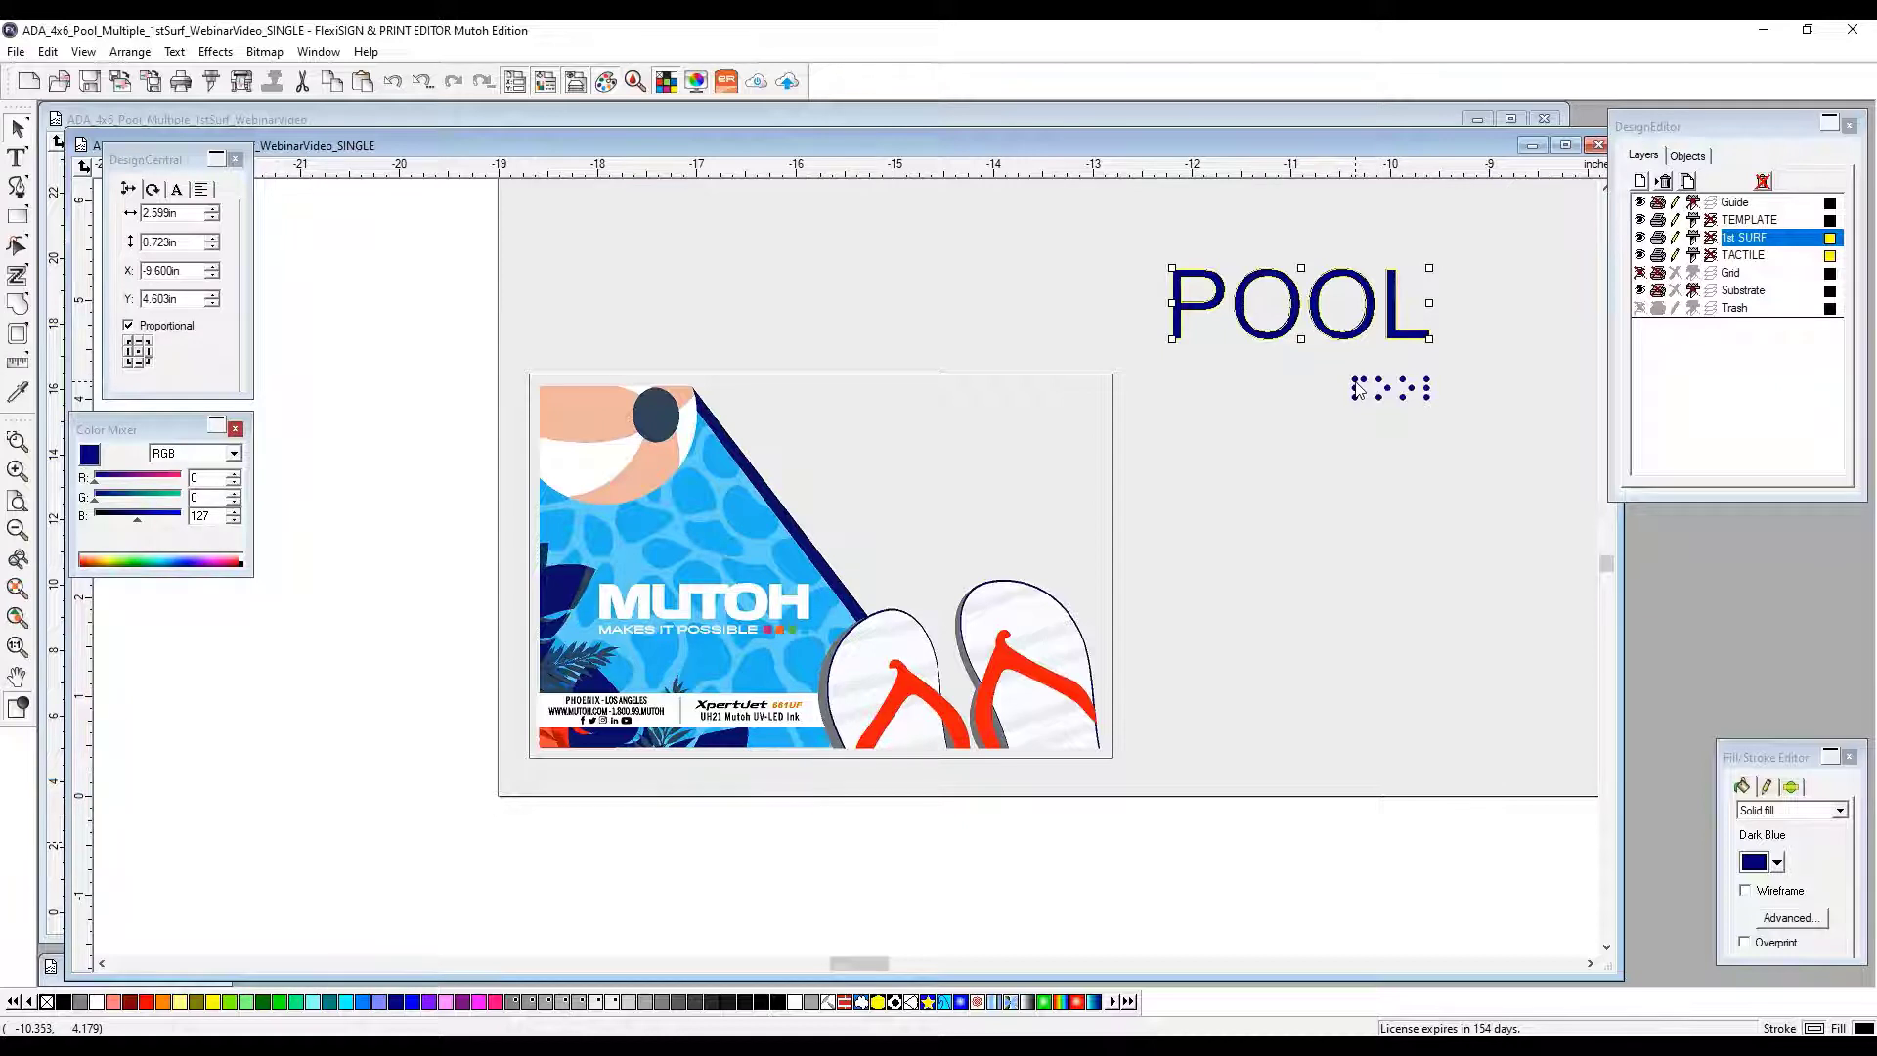
left_click(1459, 362)
left_click_drag(1493, 242, 1172, 440)
left_click(1400, 630)
left_click(1339, 303)
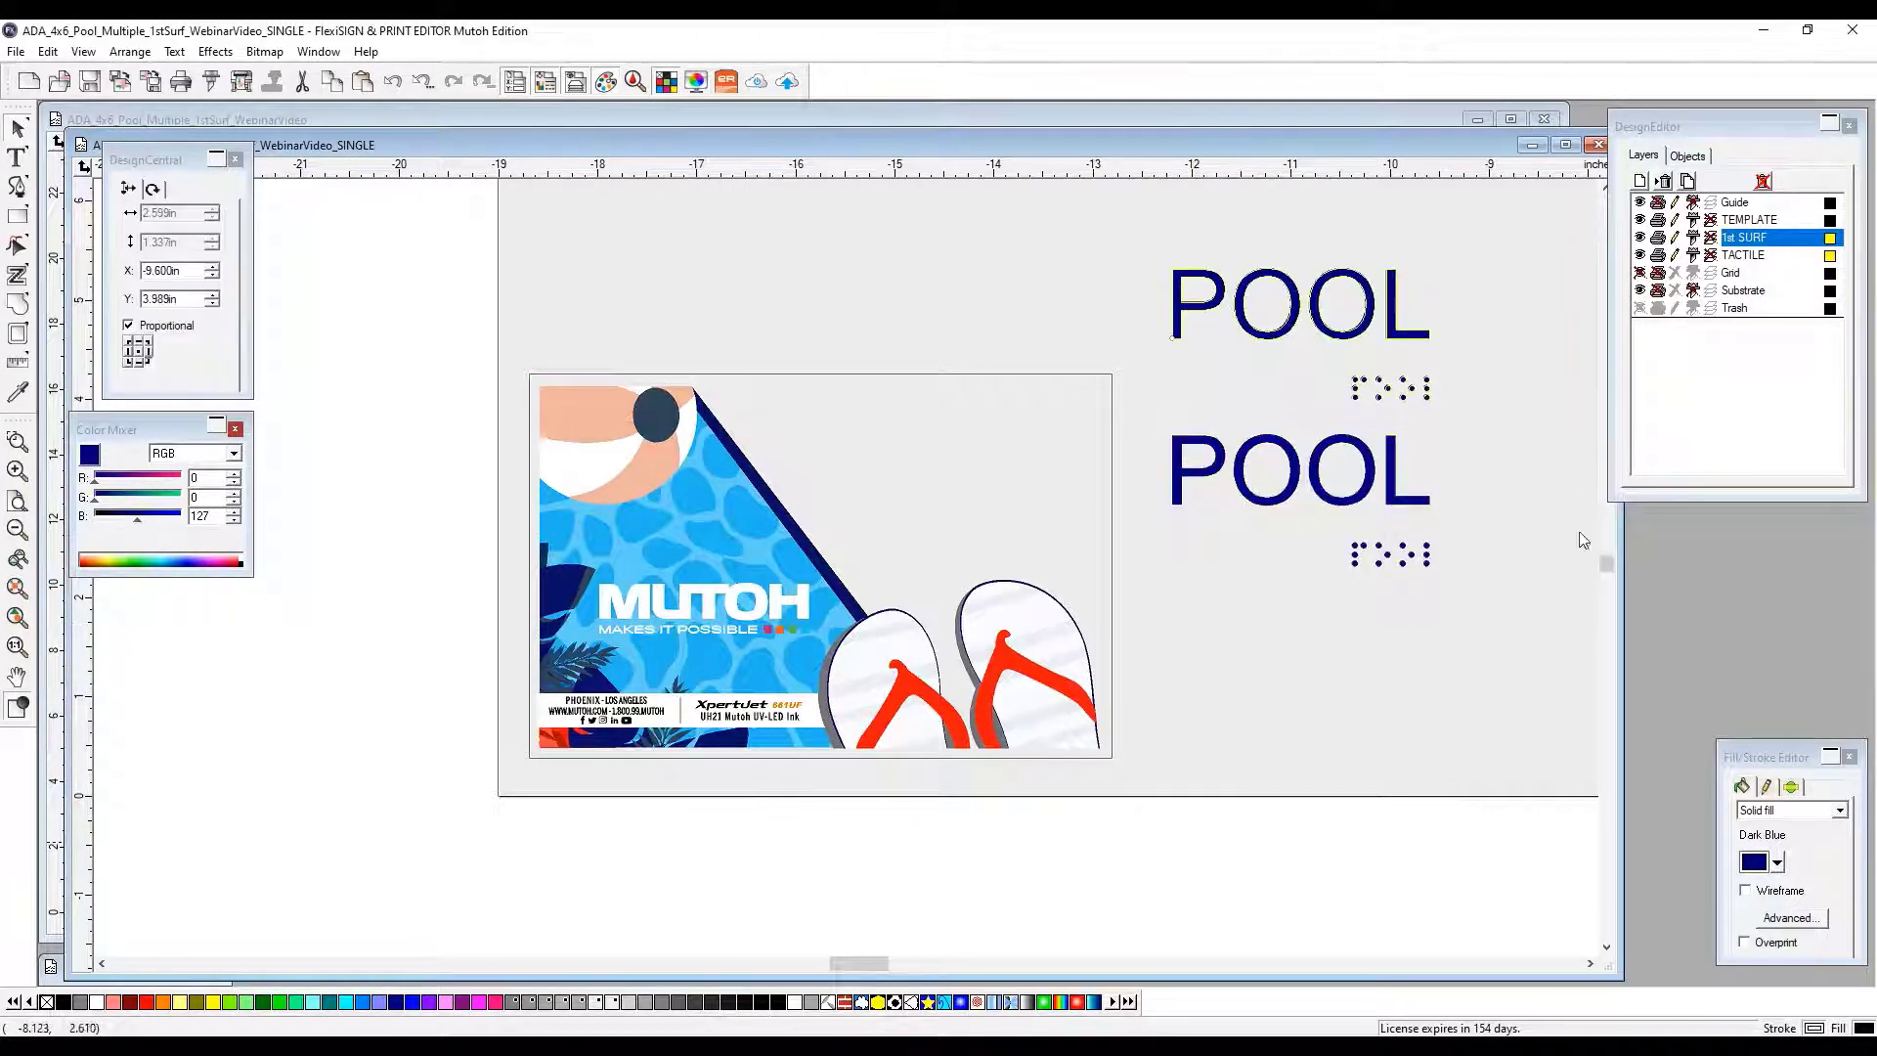
left_click_drag(1527, 424, 1216, 569)
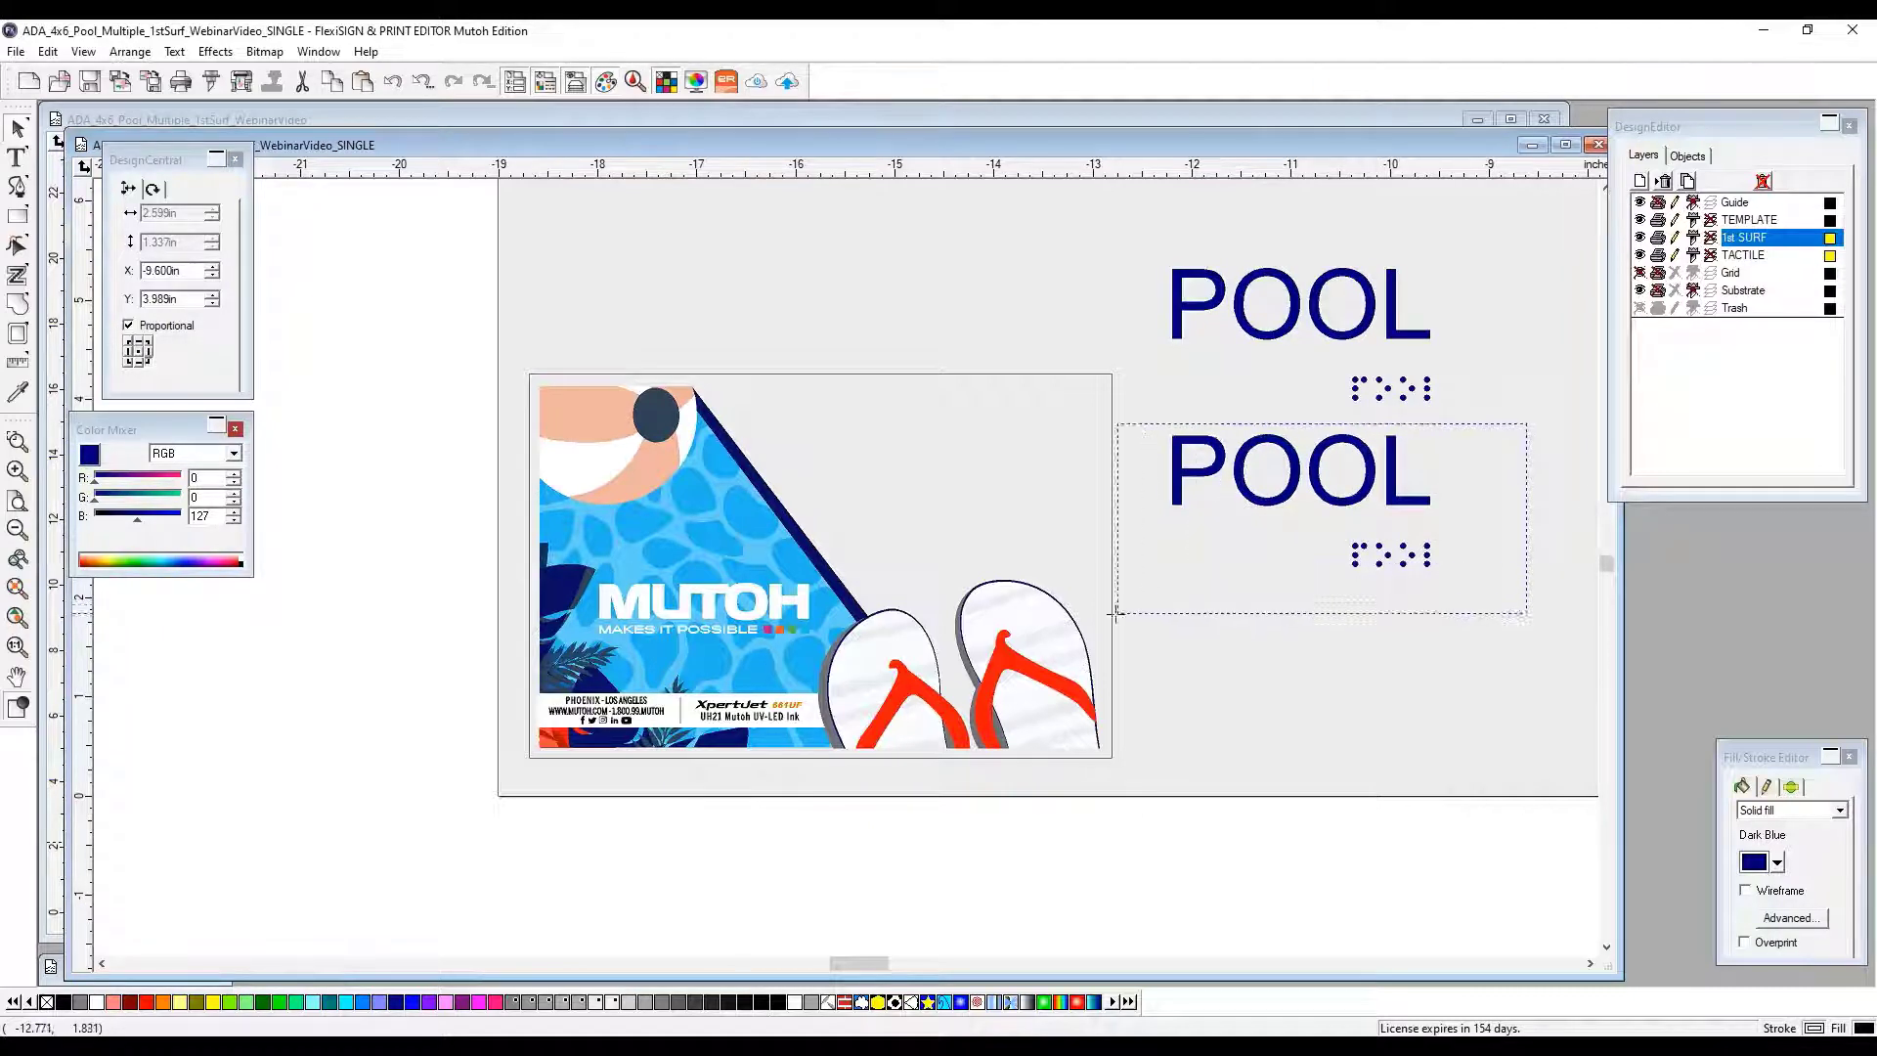
left_click(1308, 658)
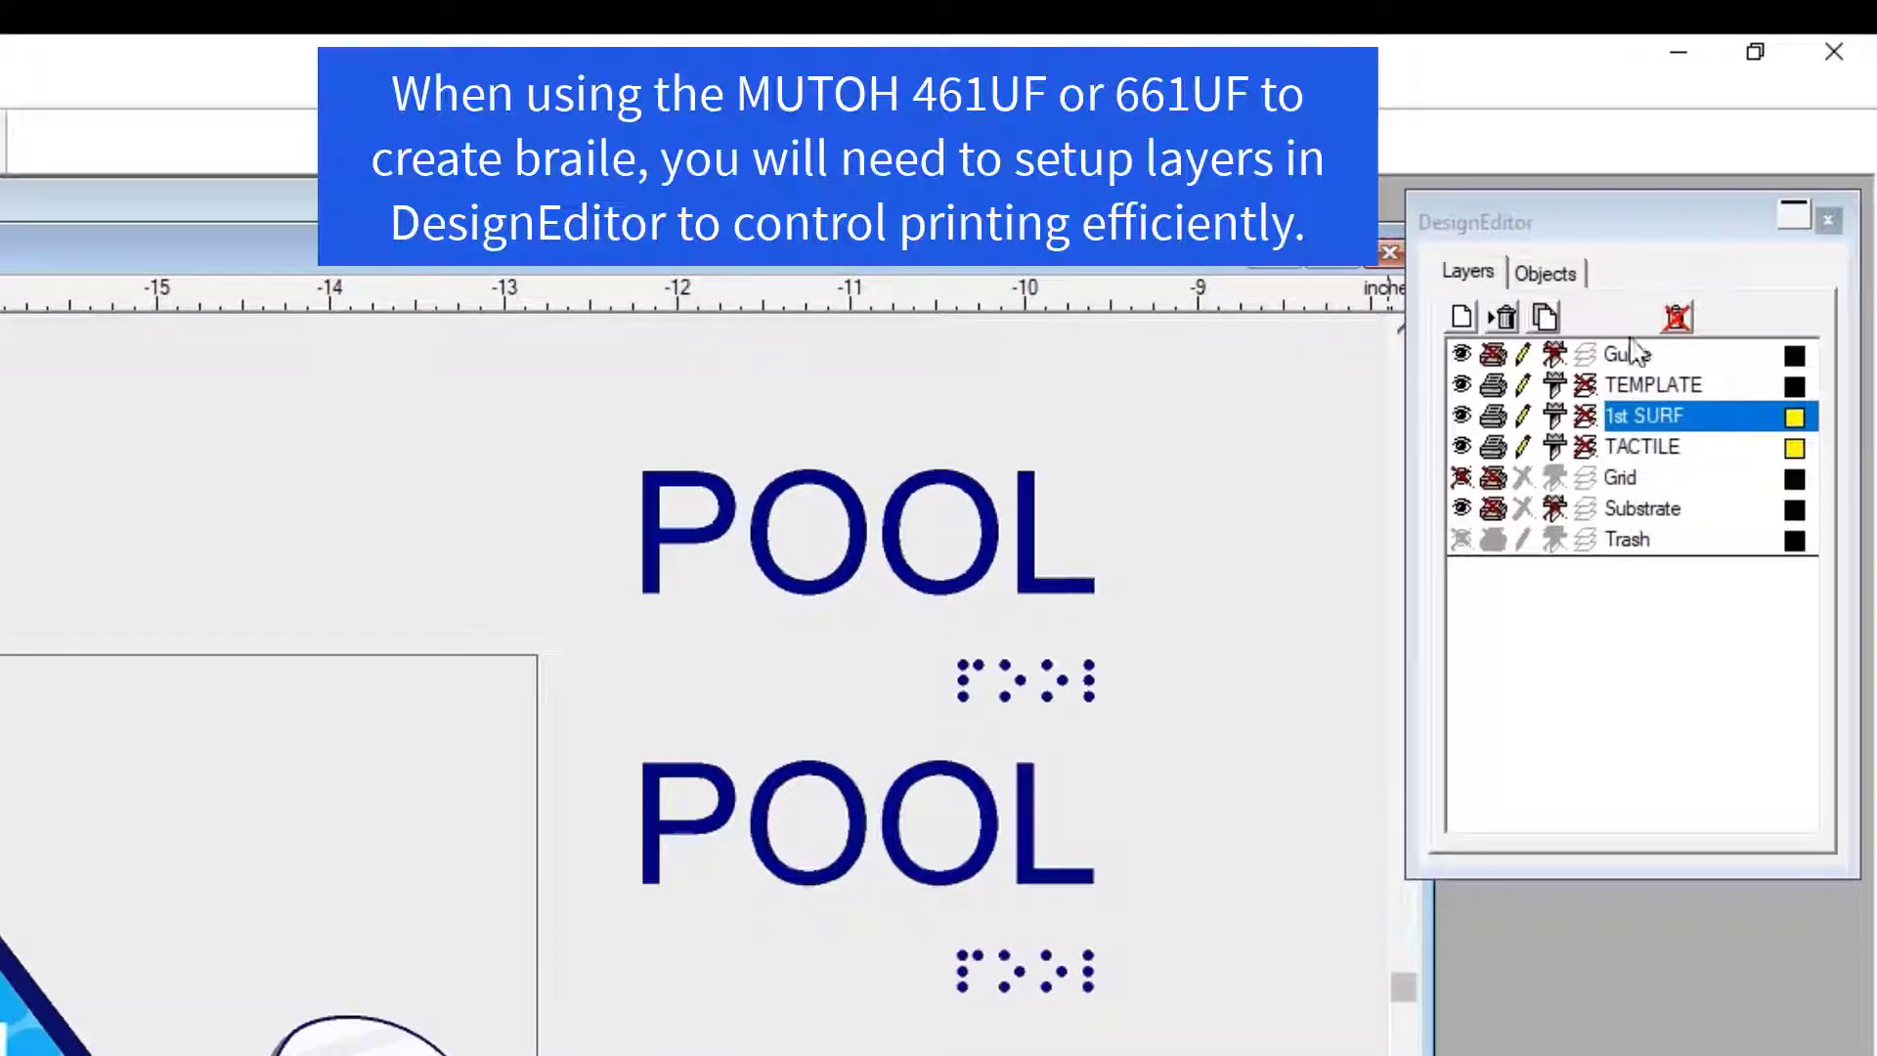
Move the lower POOL lettering and its braille from the 1st SURF layer to the TACTILE layer.
left_click(1546, 274)
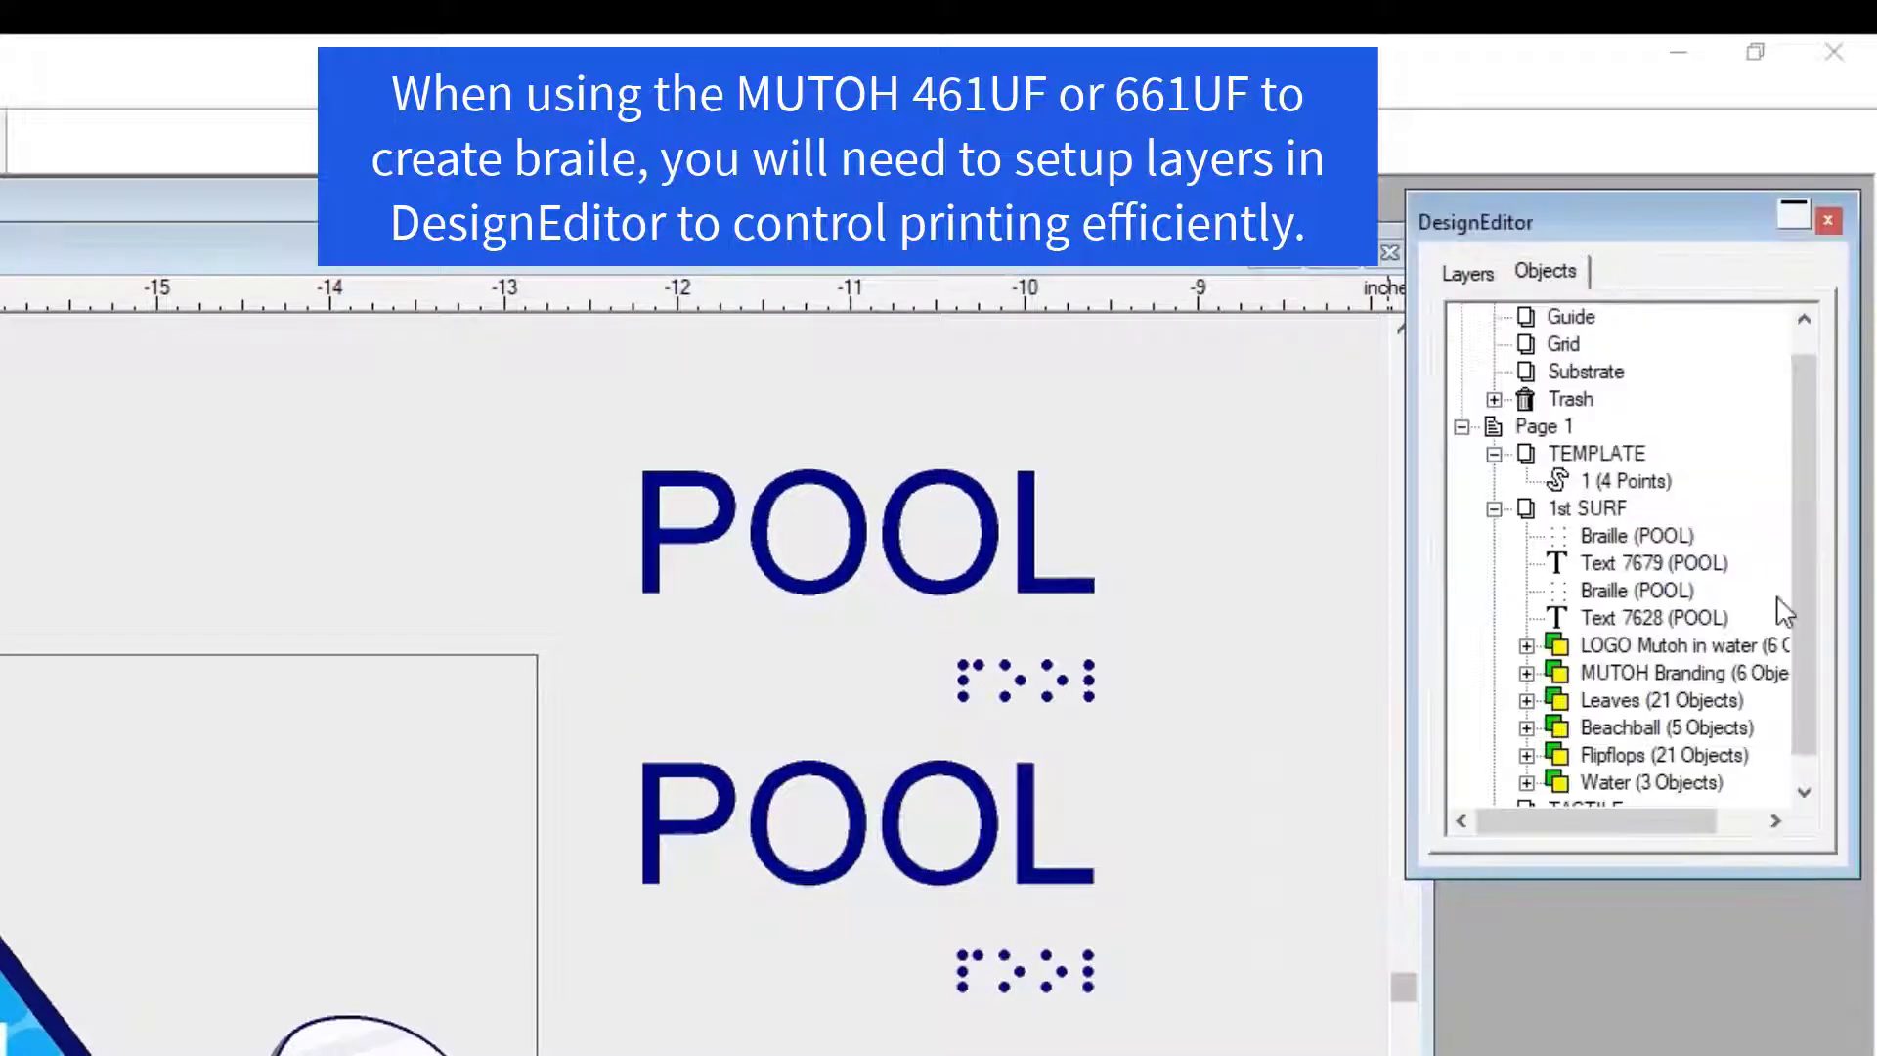
left_click(1494, 454)
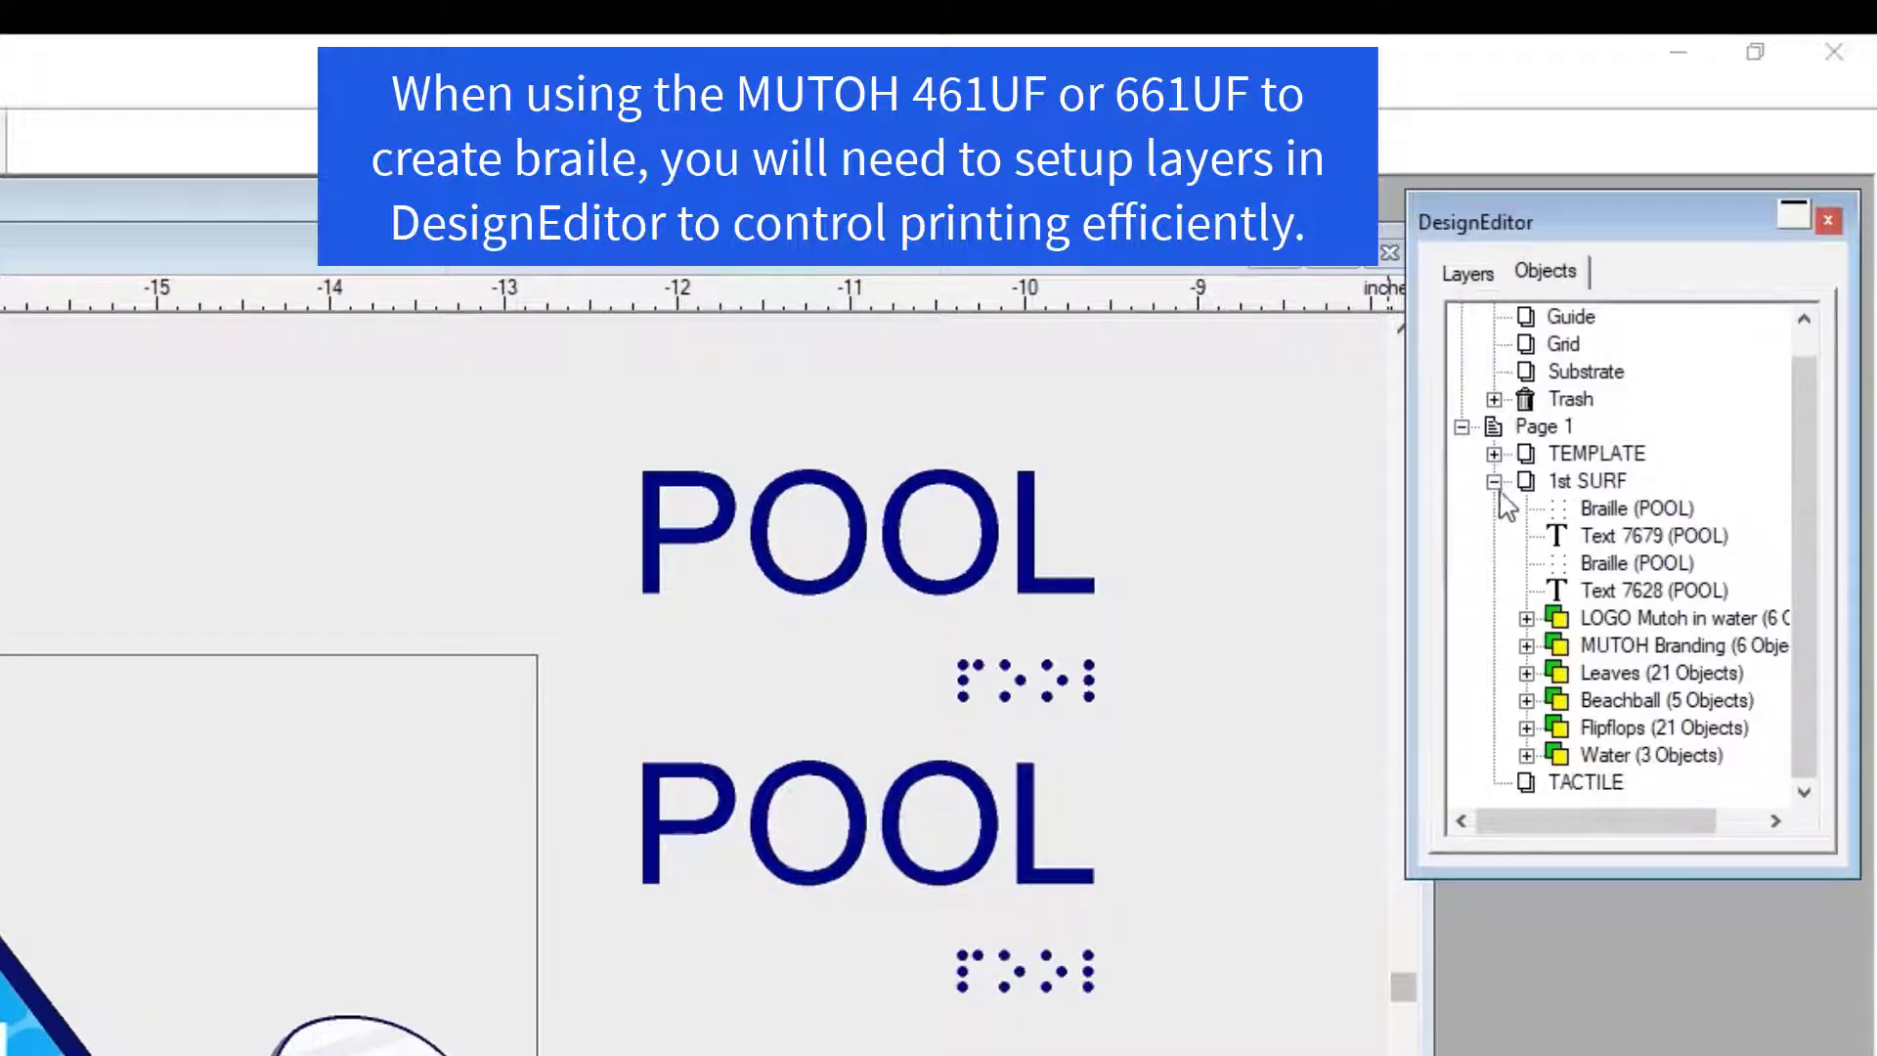
left_click(1494, 481)
left_click(1494, 481)
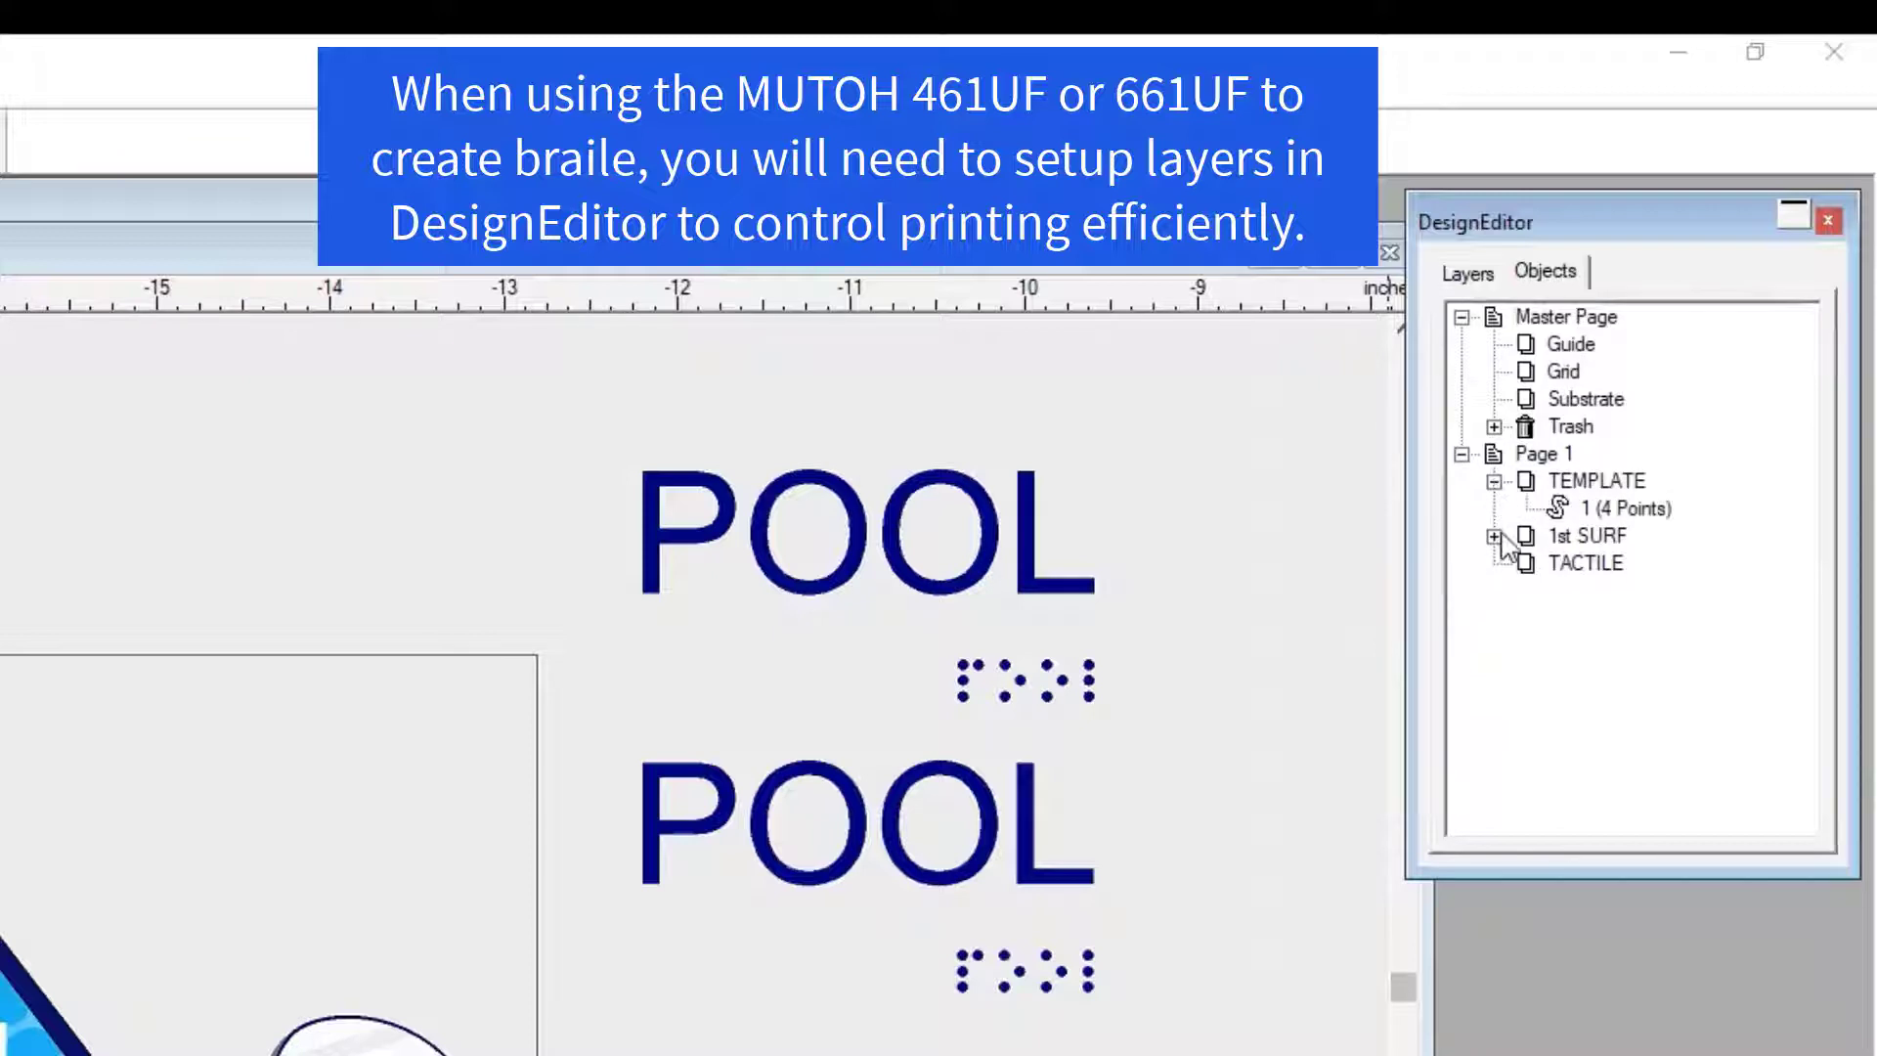
left_click(1494, 536)
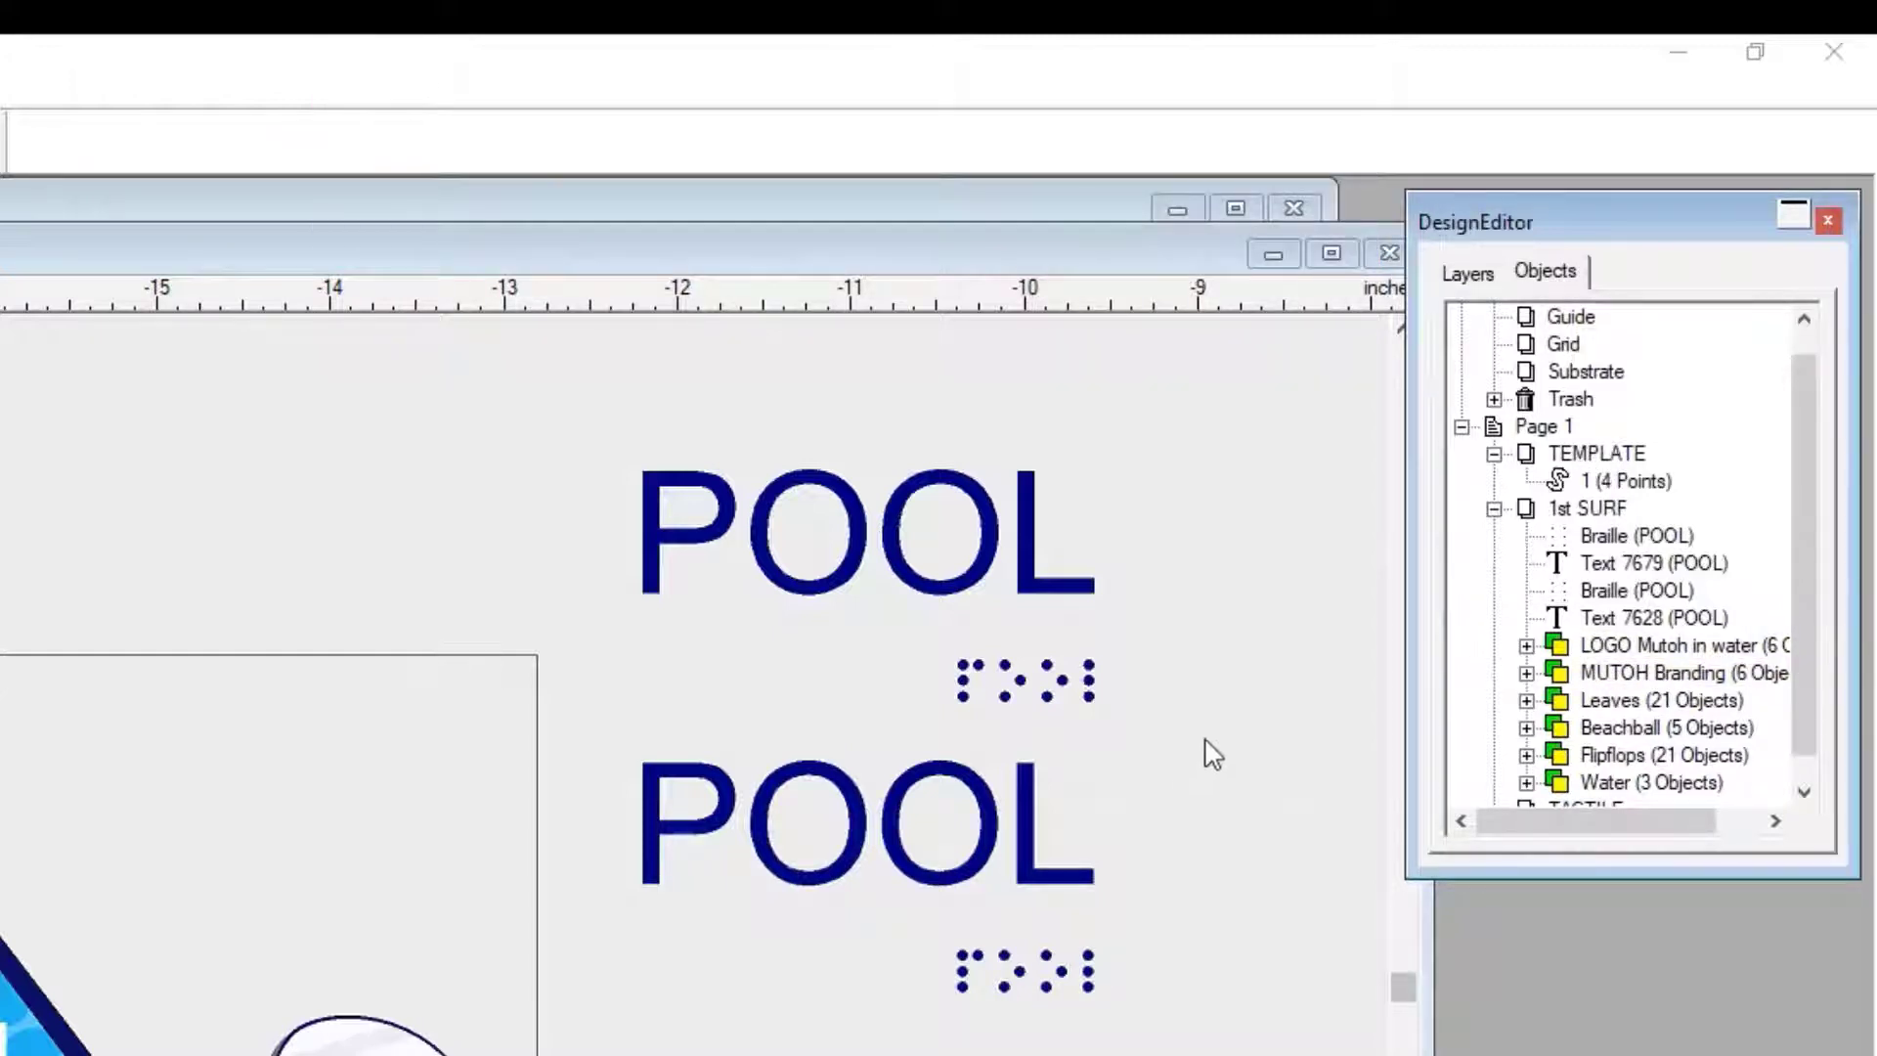
left_click_drag(1208, 740, 599, 1054)
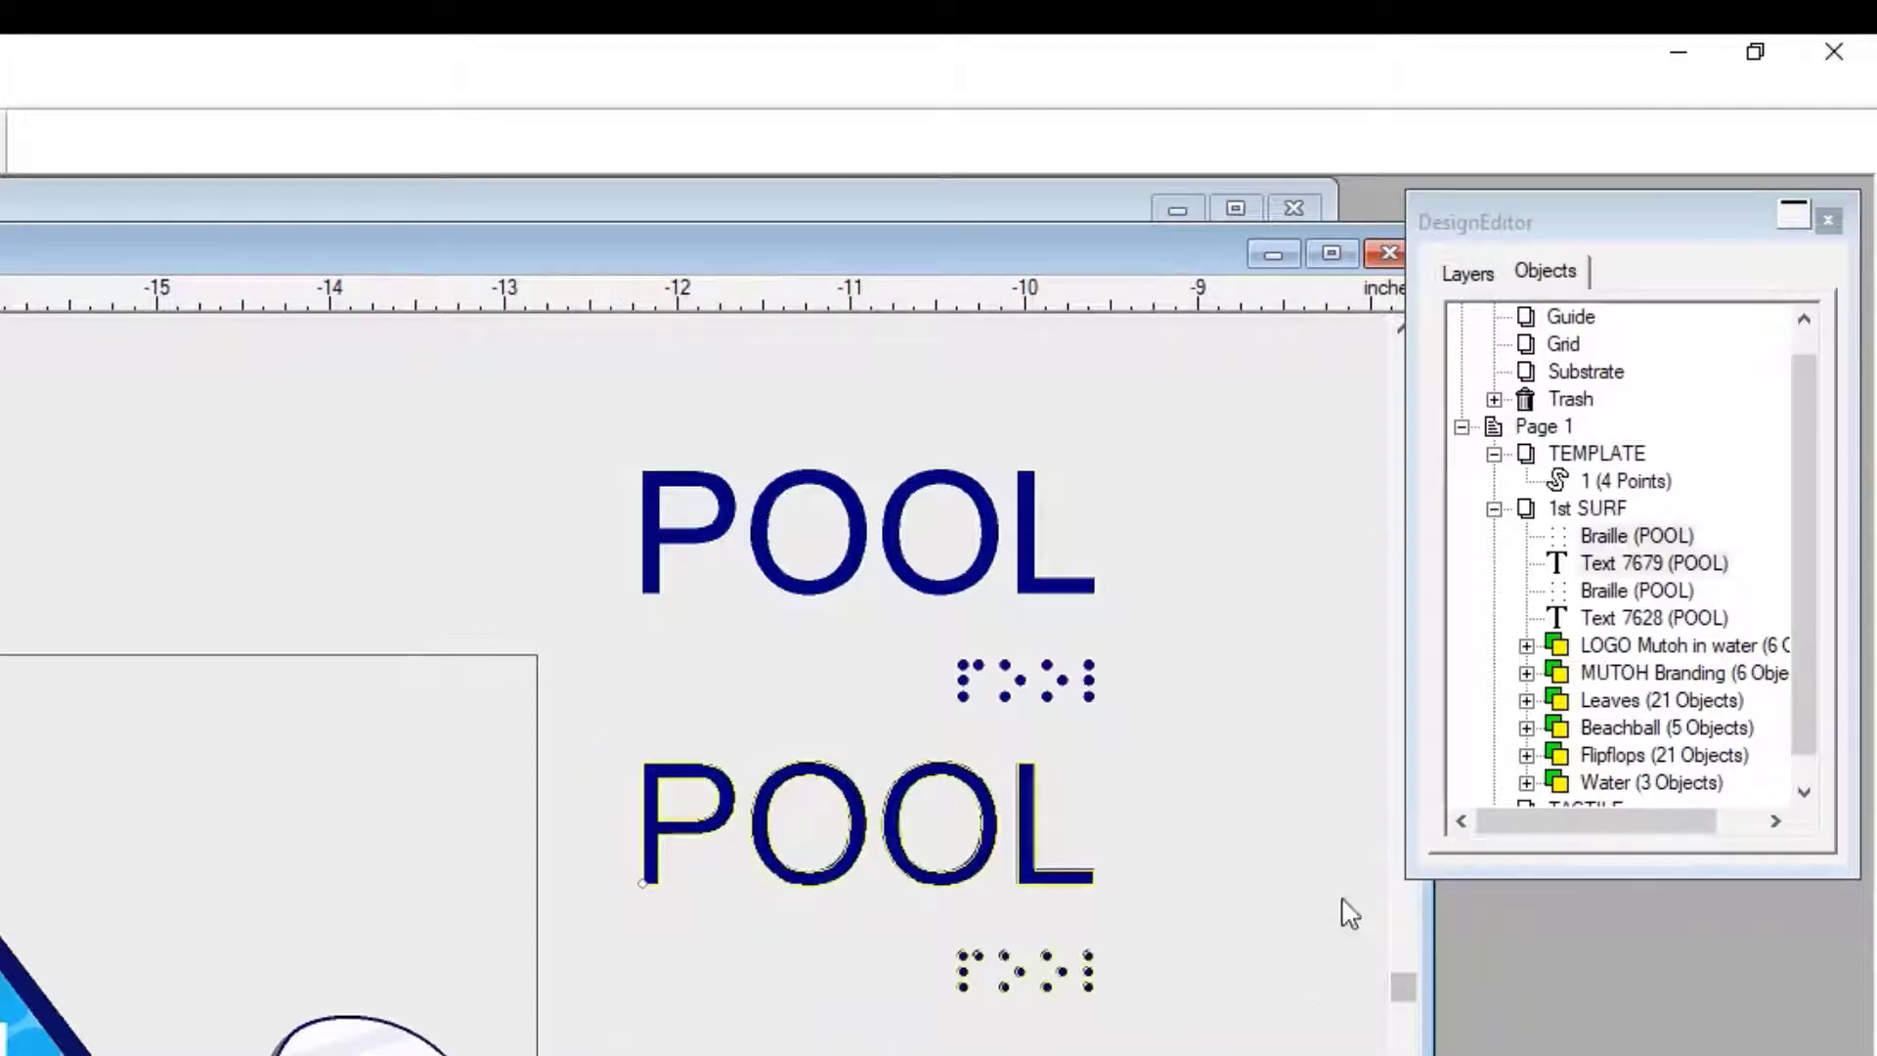
left_click(1625, 556)
scroll(1625, 556, "down", 1)
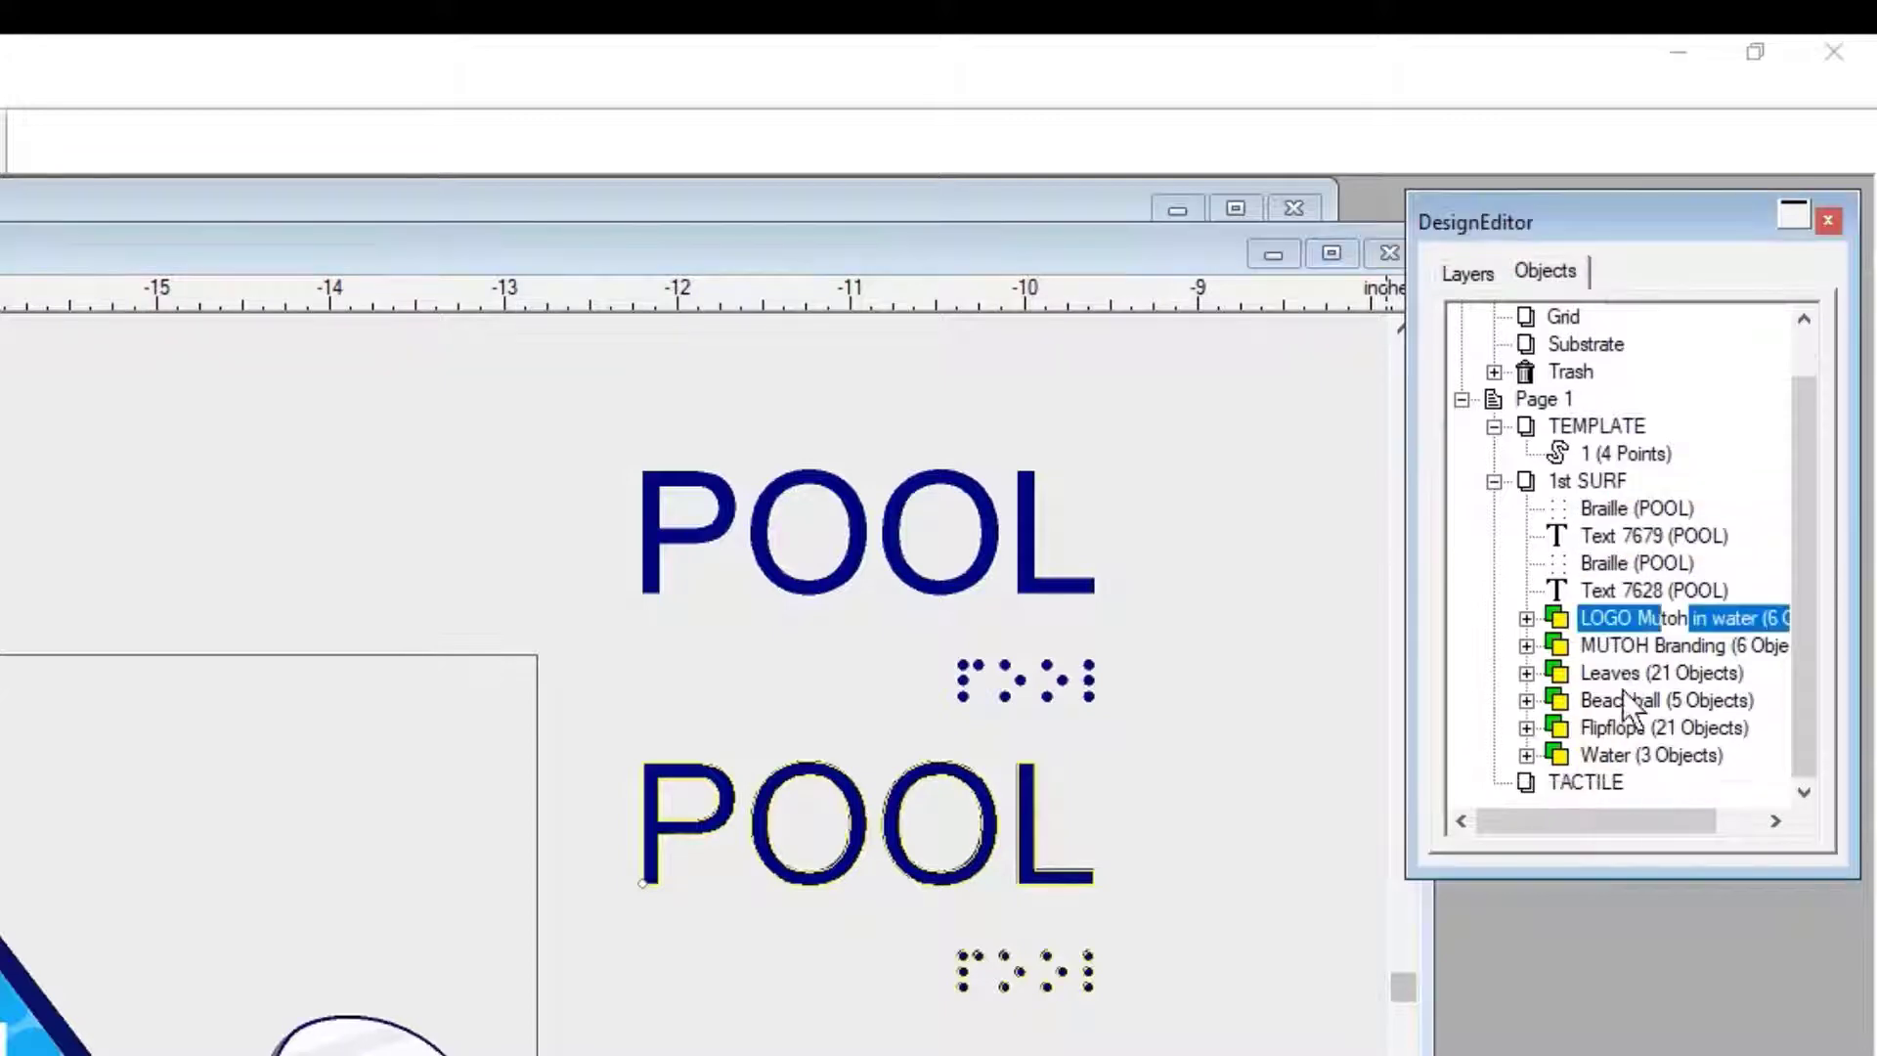
left_click_drag(1607, 753, 1607, 772)
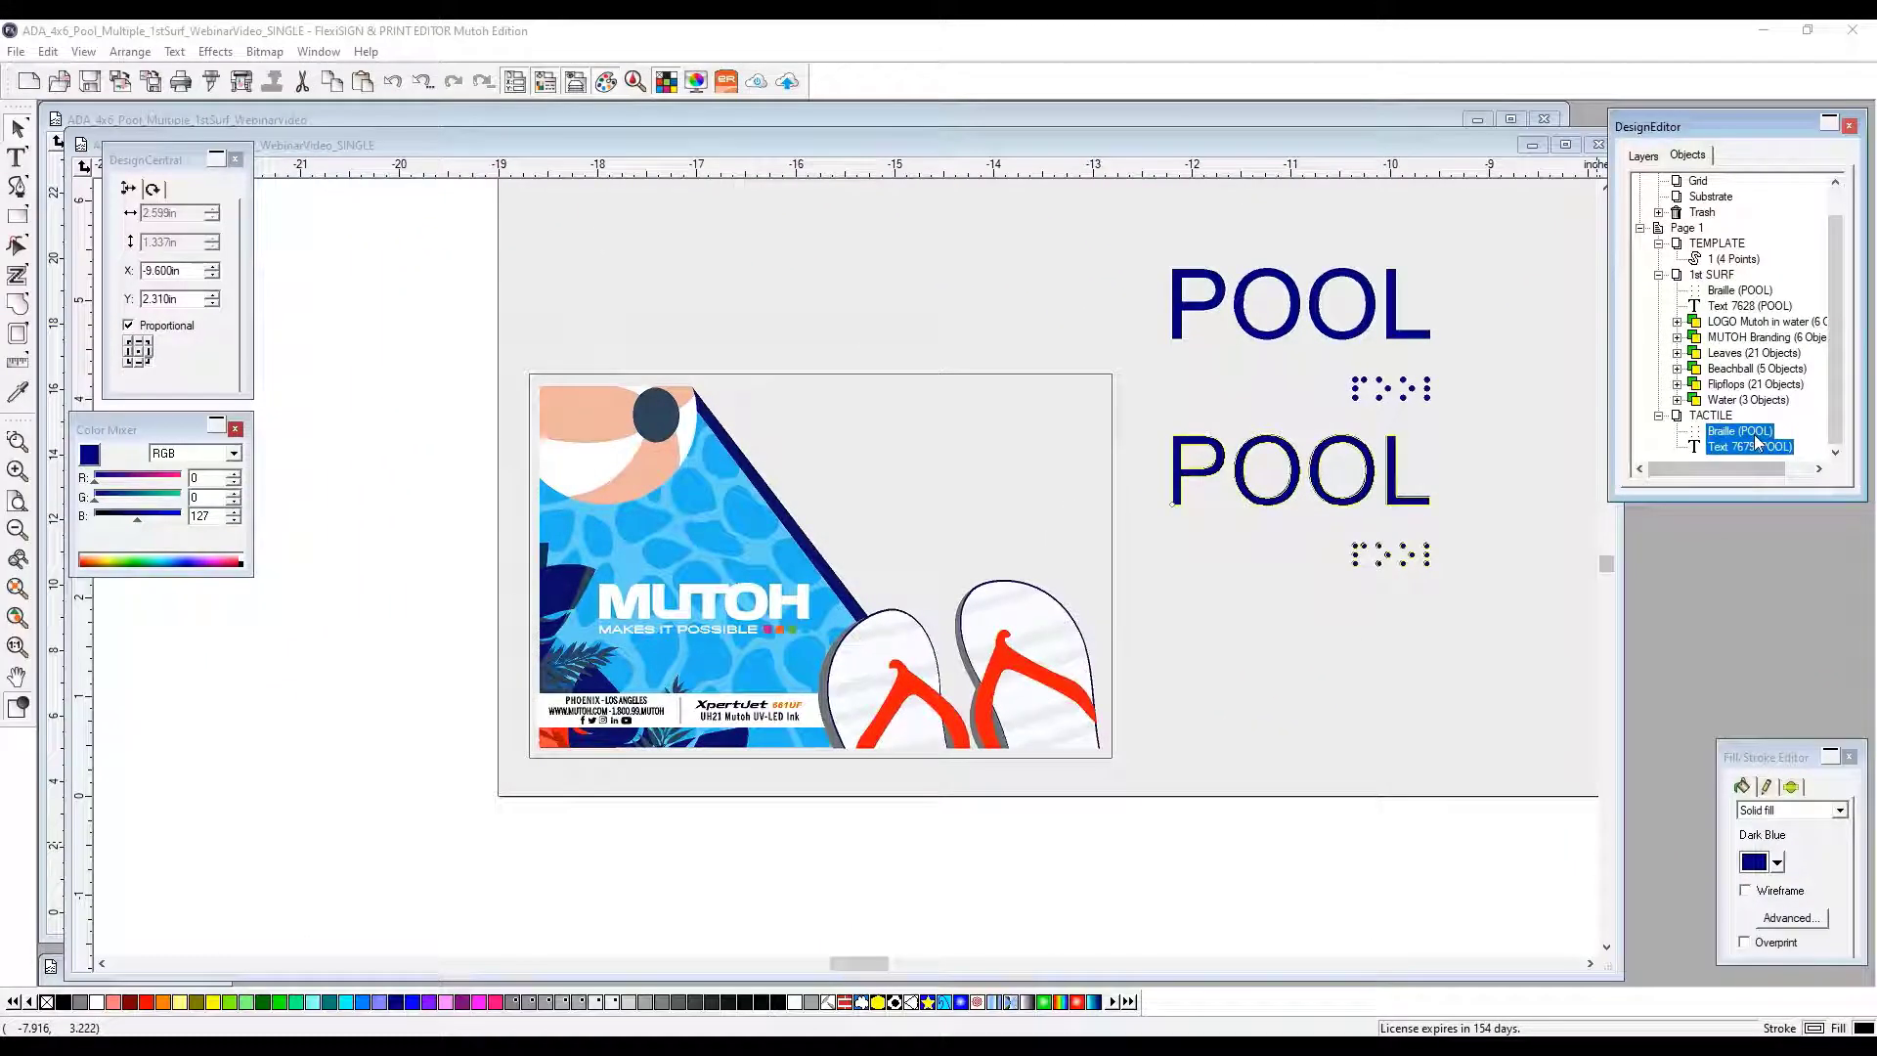
Check which artwork, lettering and braille belong to the 1st SURF layer and which belong to the TACTILE layer.
left_click(1744, 318)
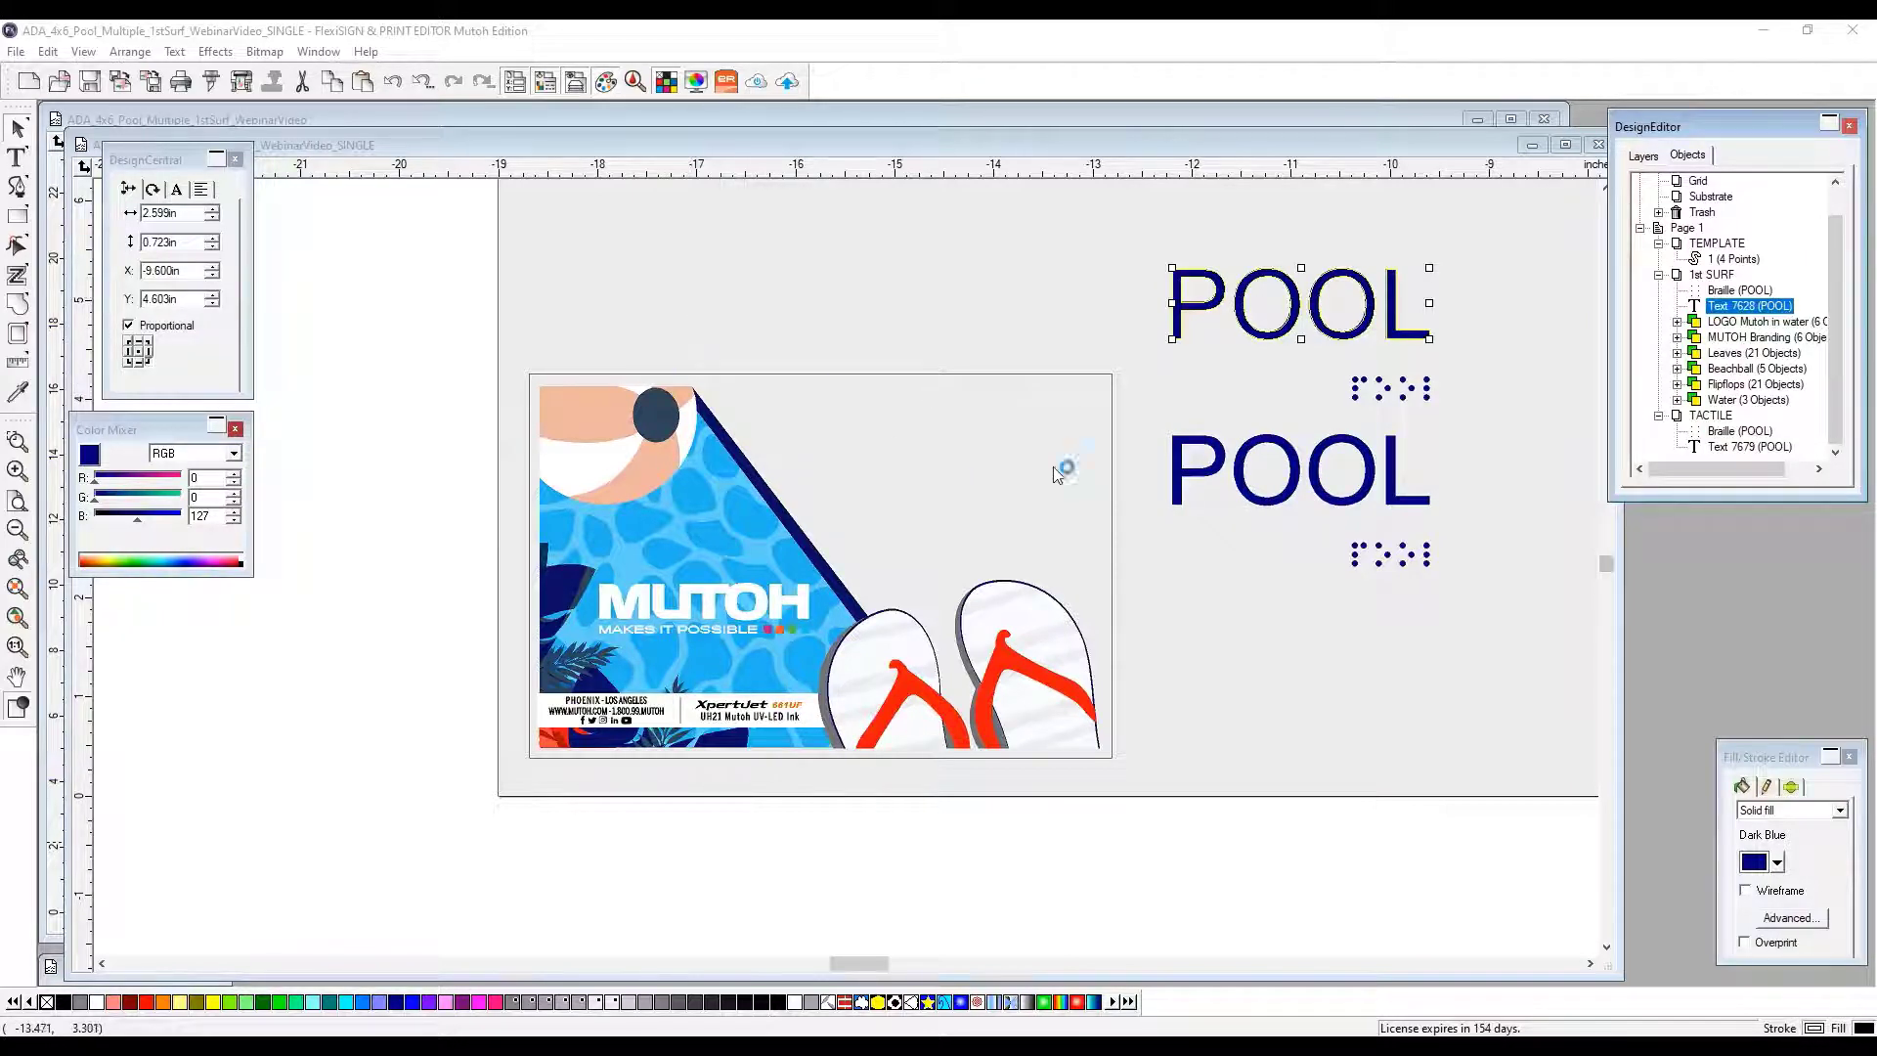
left_click_drag(1080, 409, 536, 745)
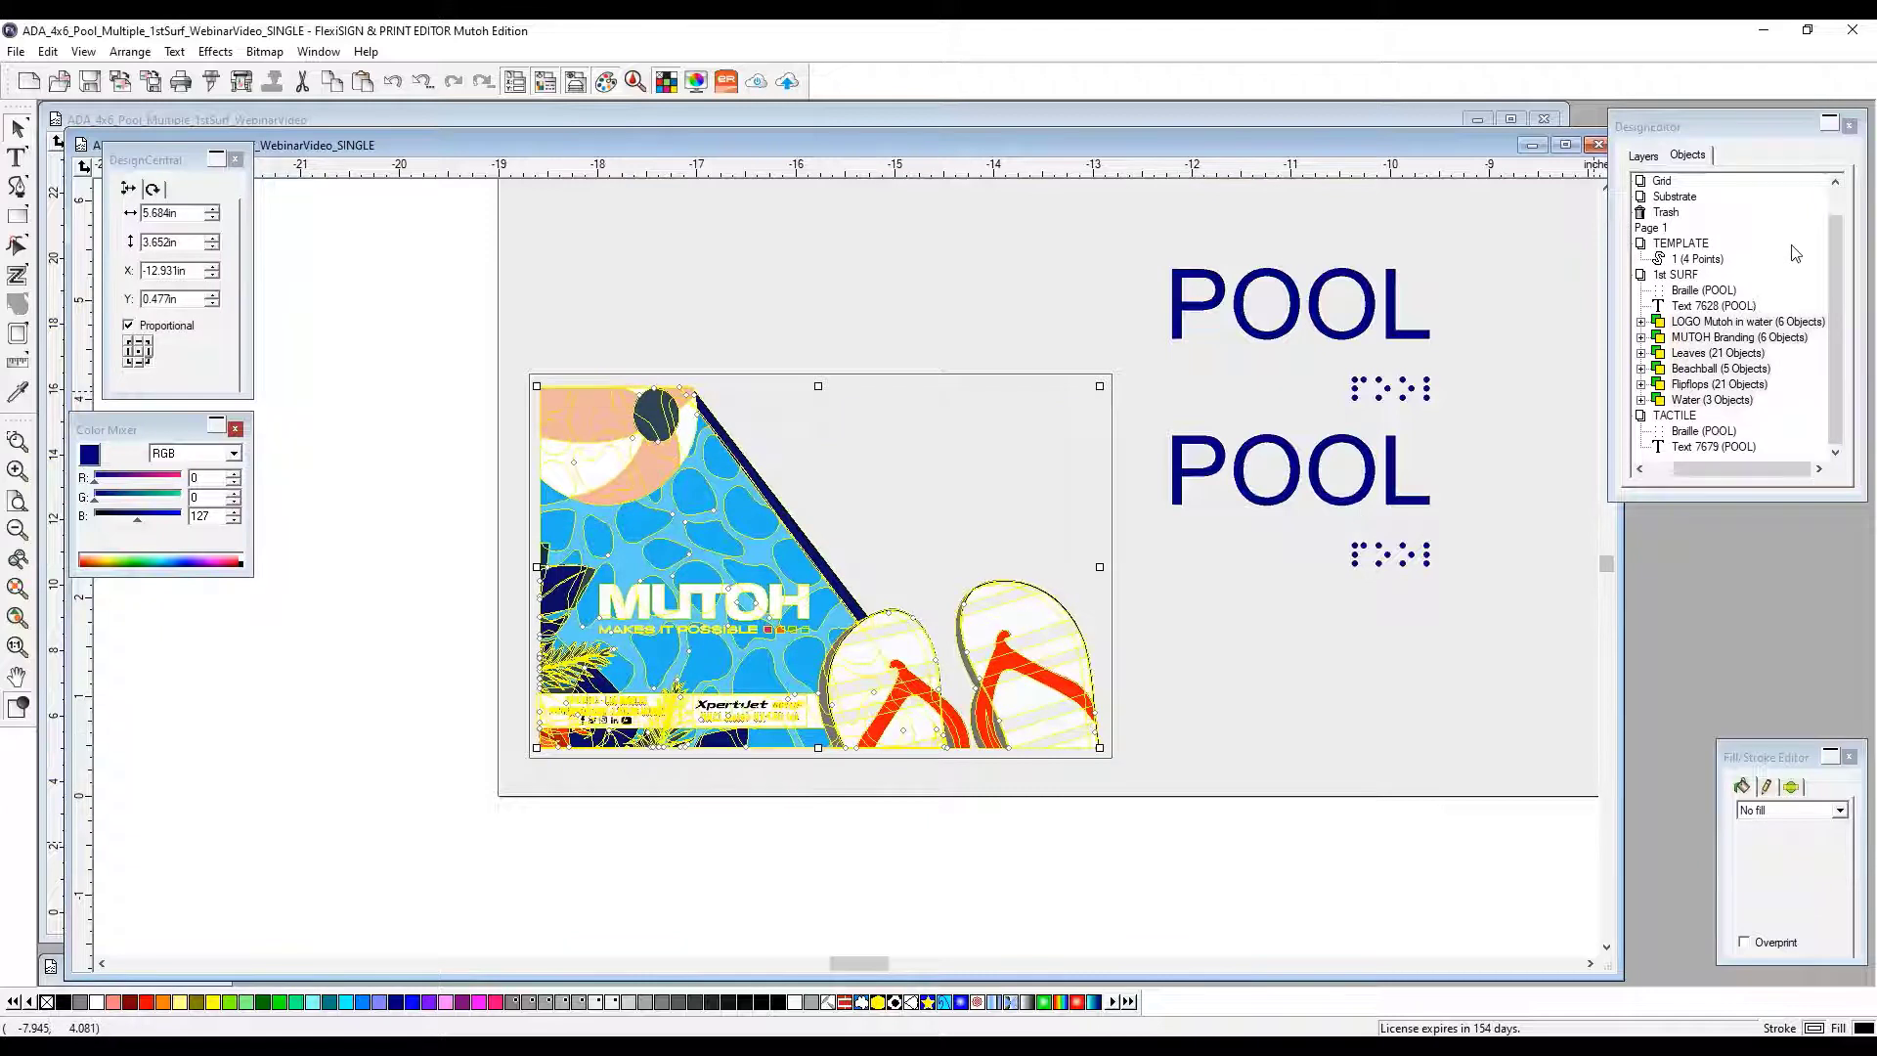
left_click(1702, 290)
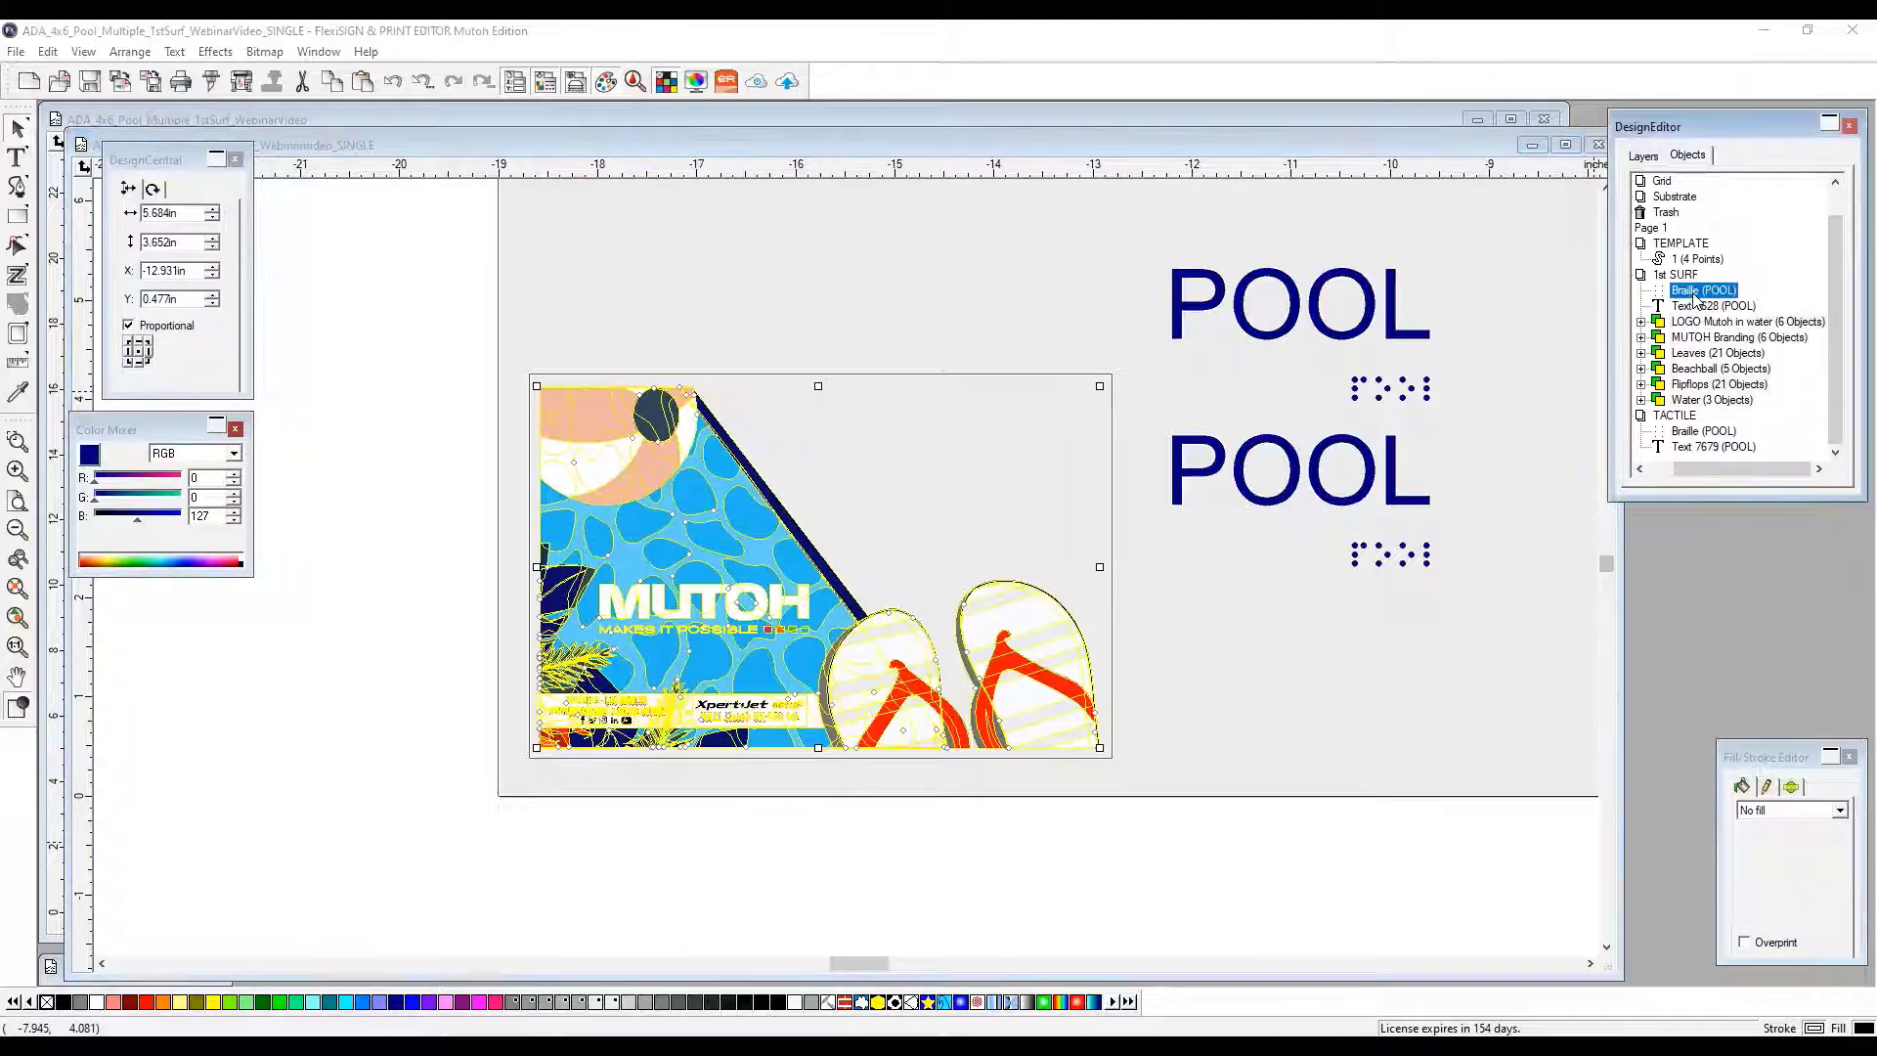
left_click(1713, 396, "shift")
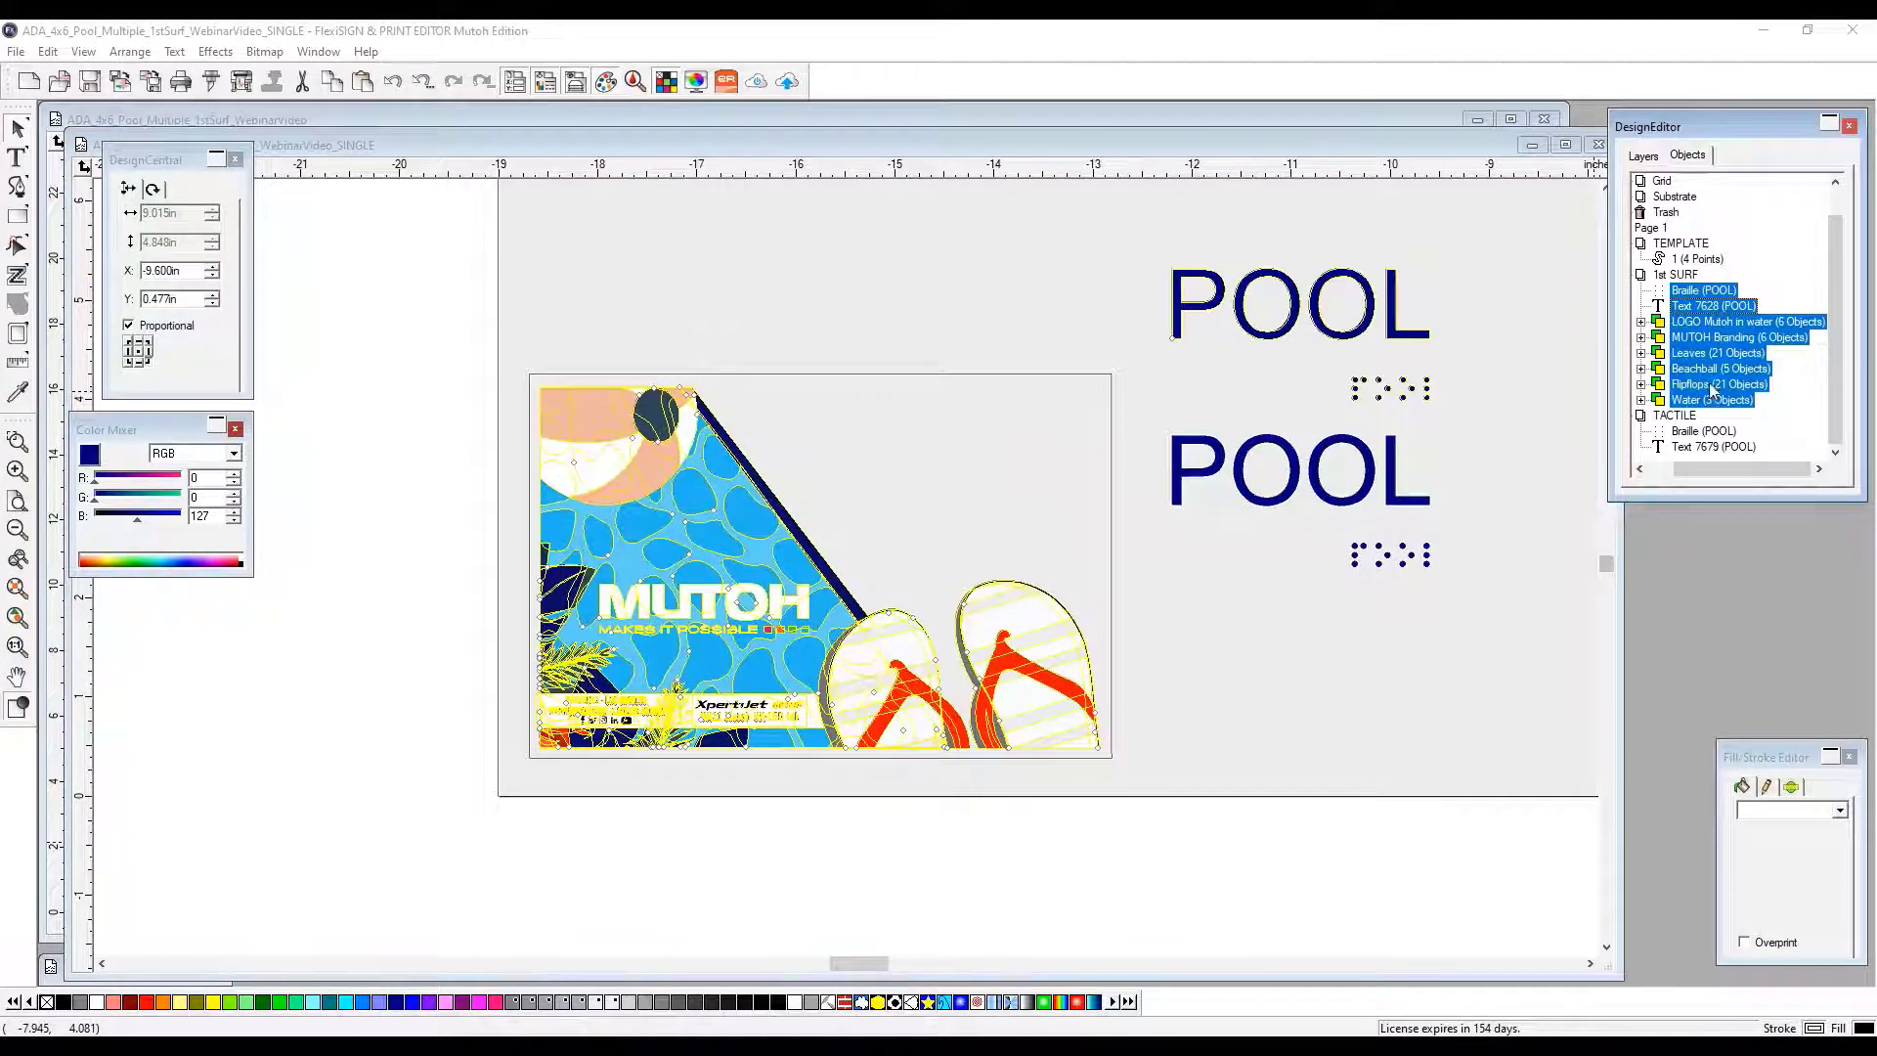
left_click(1683, 432)
left_click(1701, 447, "shift")
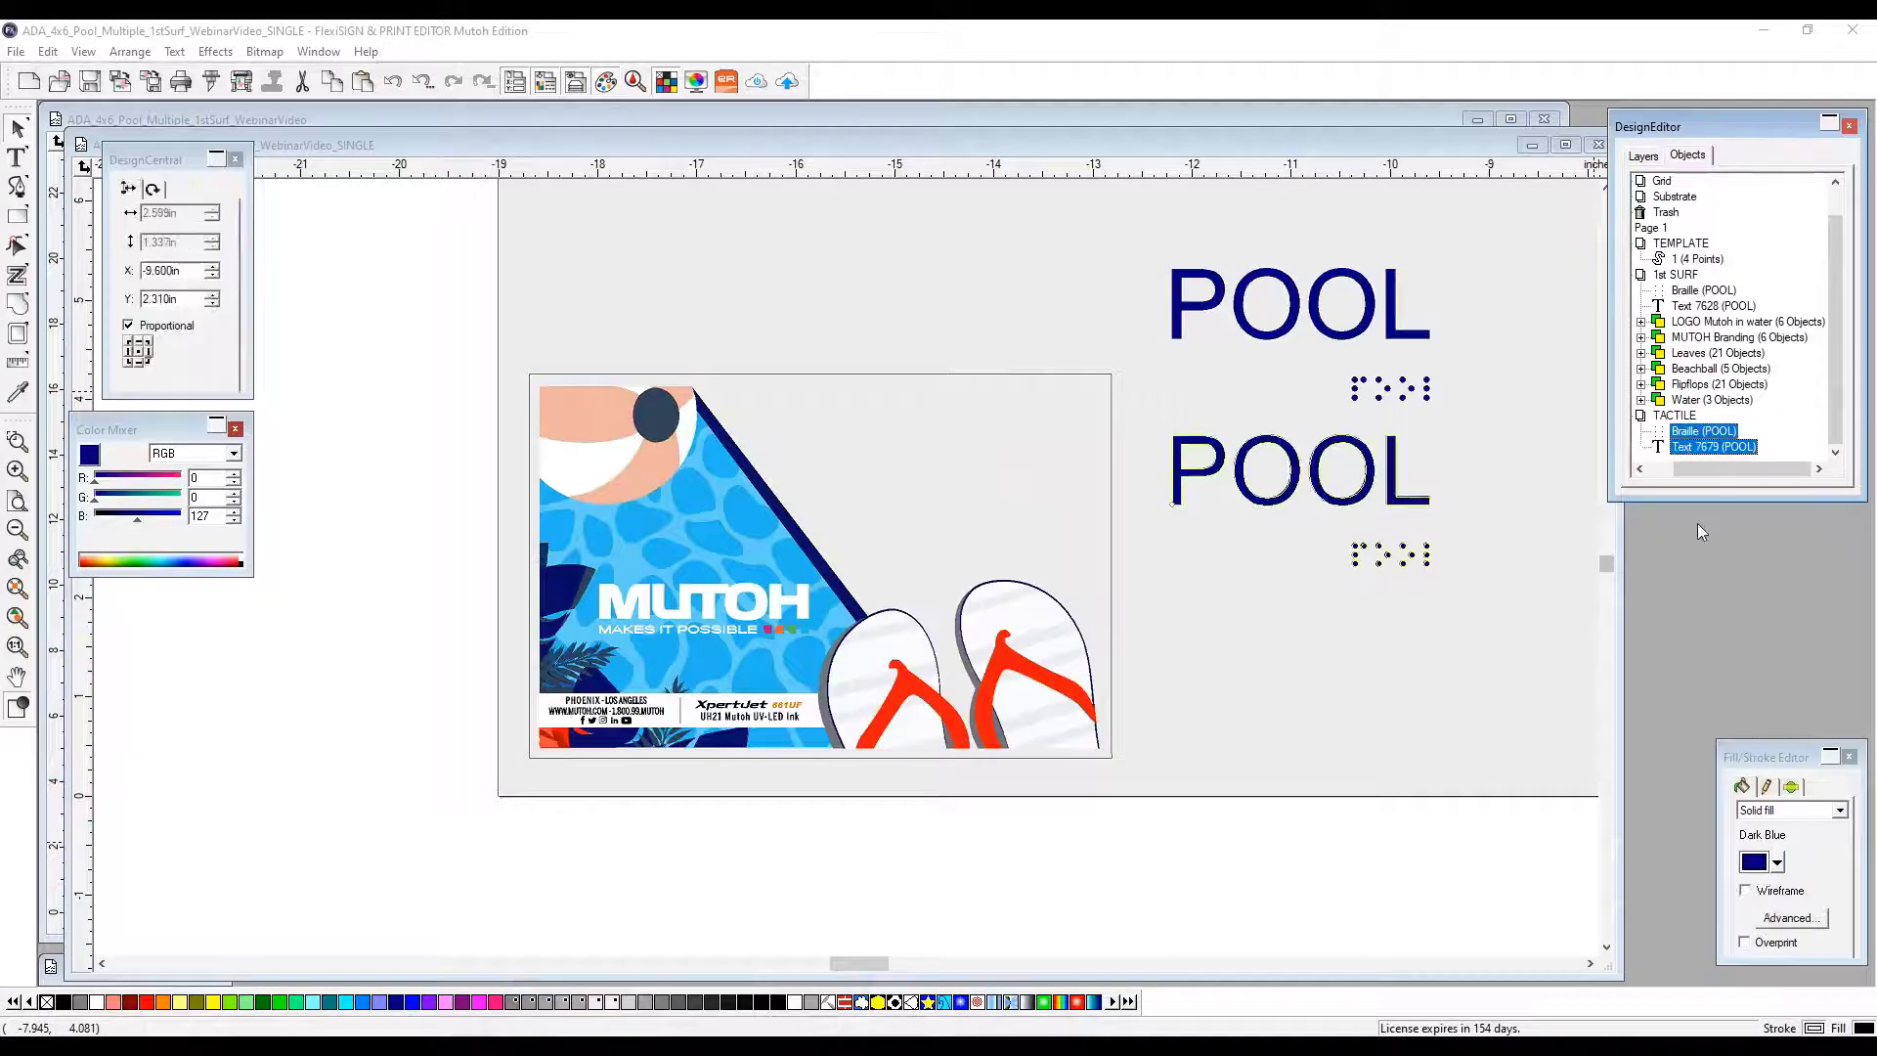
left_click(1373, 636)
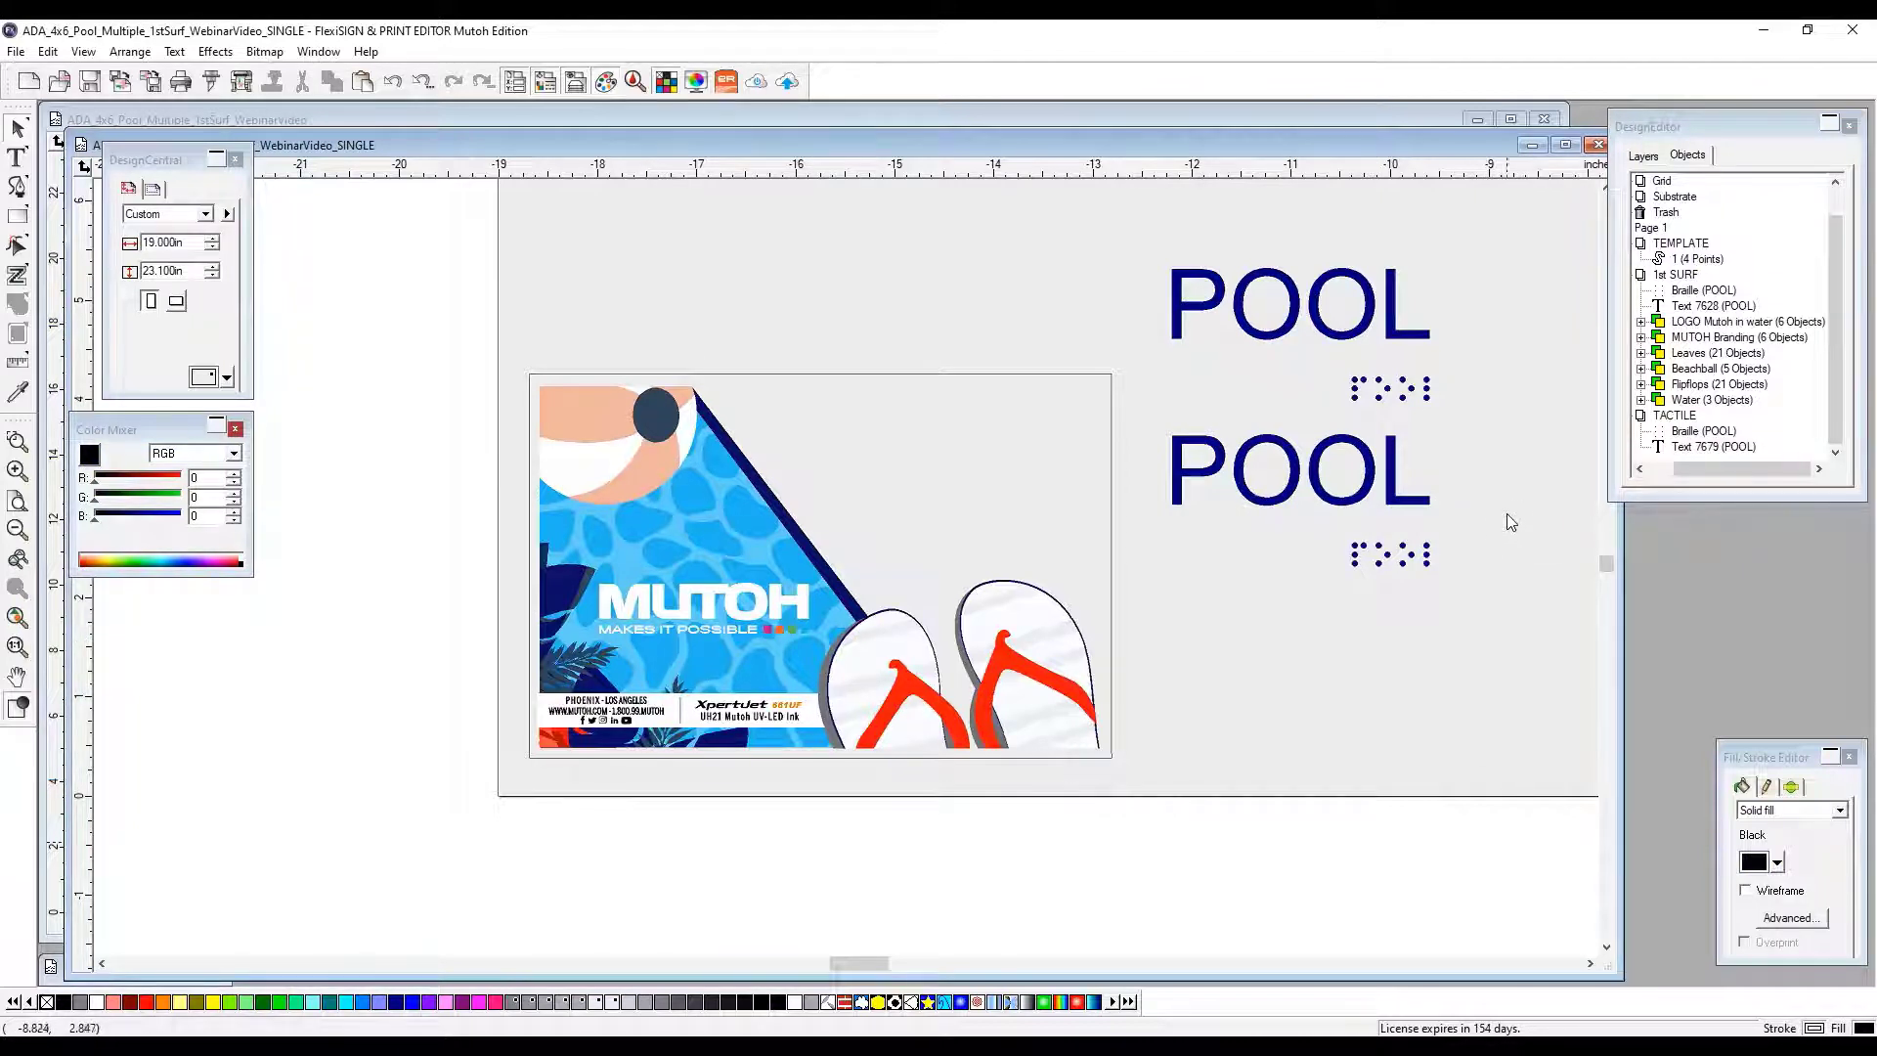
left_click_drag(1470, 474, 1291, 585)
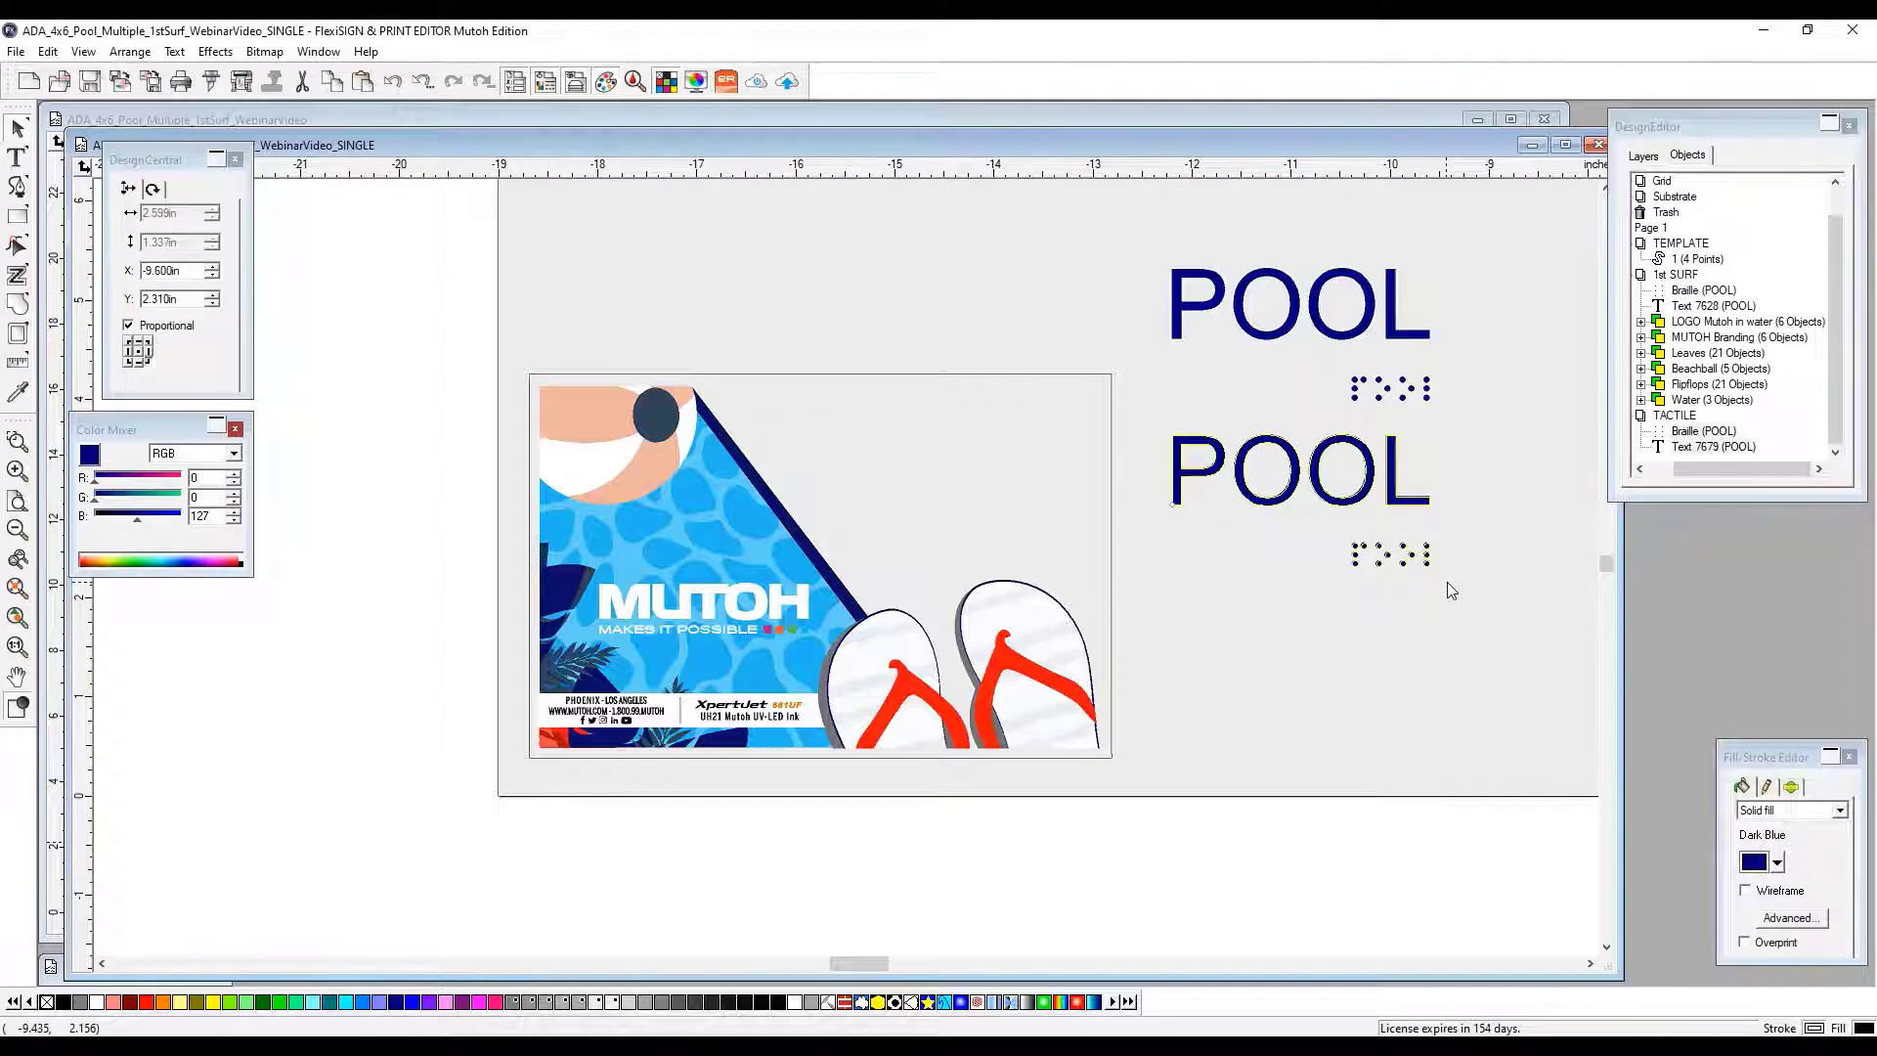
left_click(1478, 496)
left_click(1402, 507)
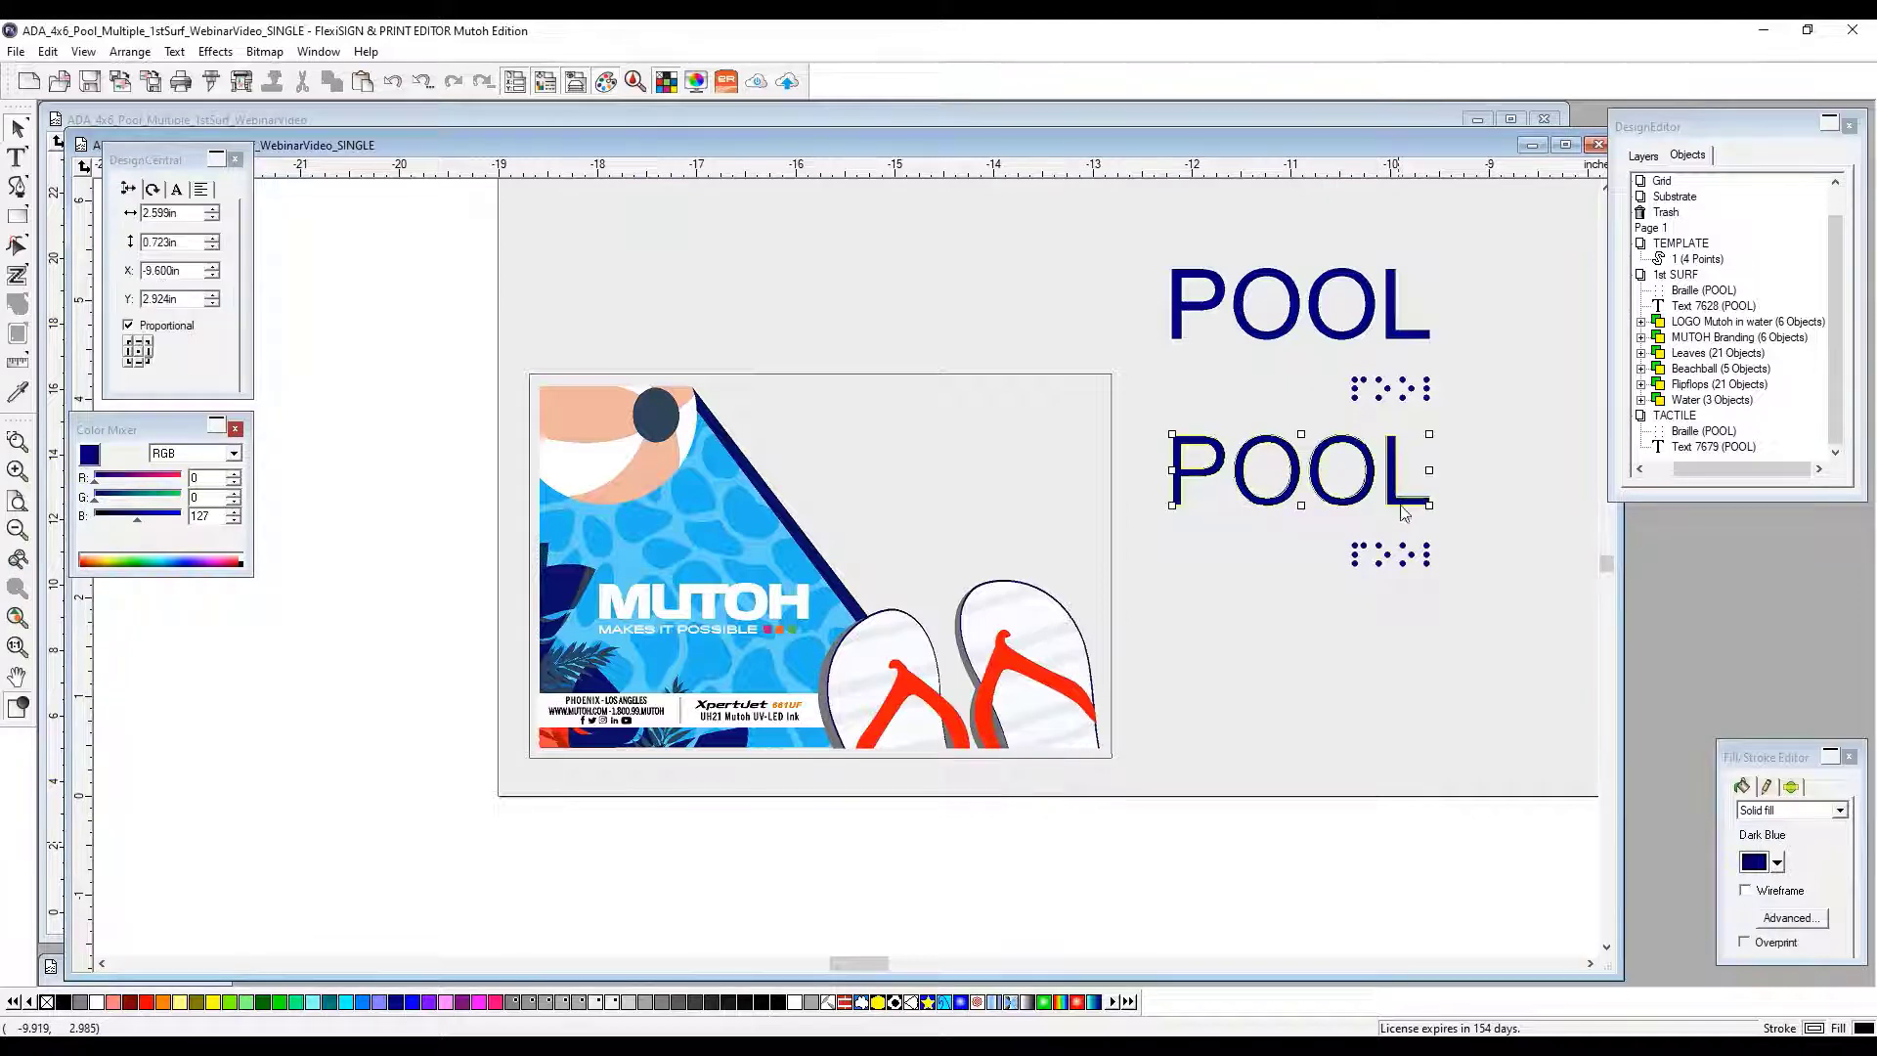
left_click(1431, 567)
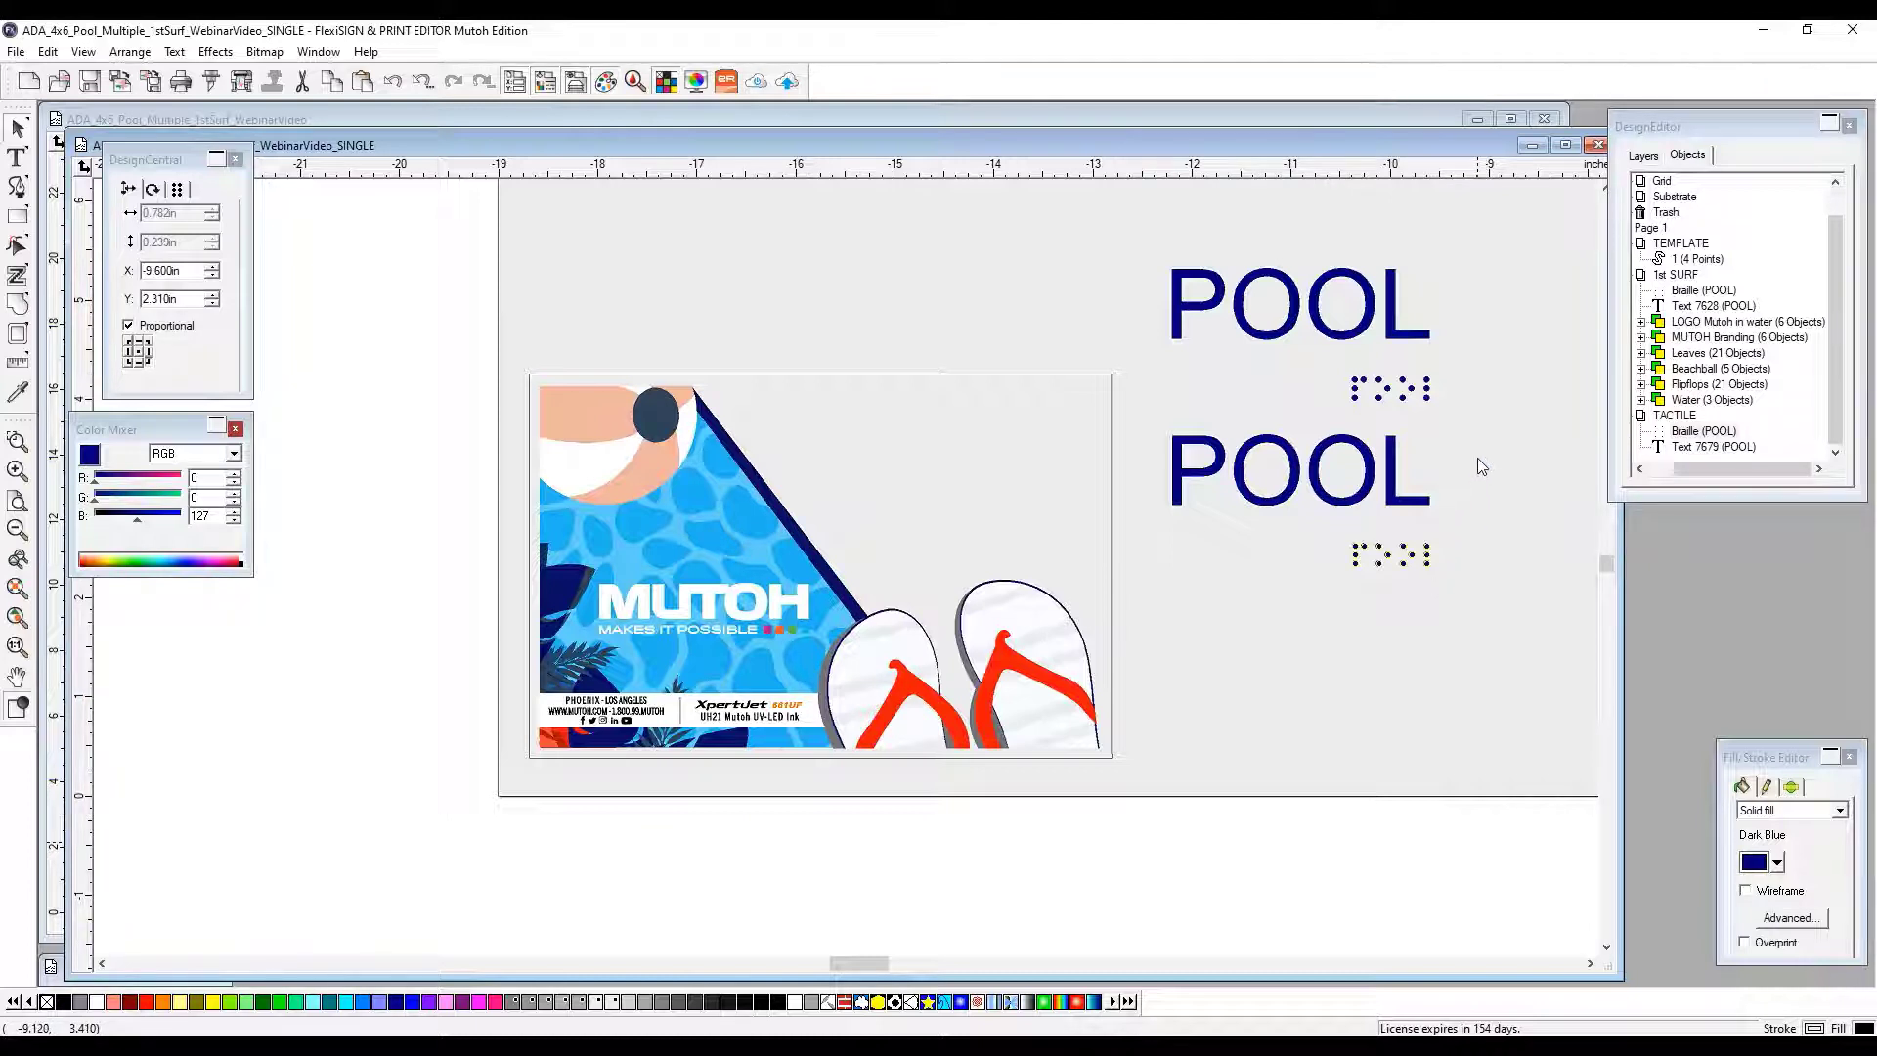
Fill the lower POOL lettering with the ADA Tactile - CMYK 20% swatch and its braille with ADA Braille Dots - CMYK 1%.
left_click(1398, 501)
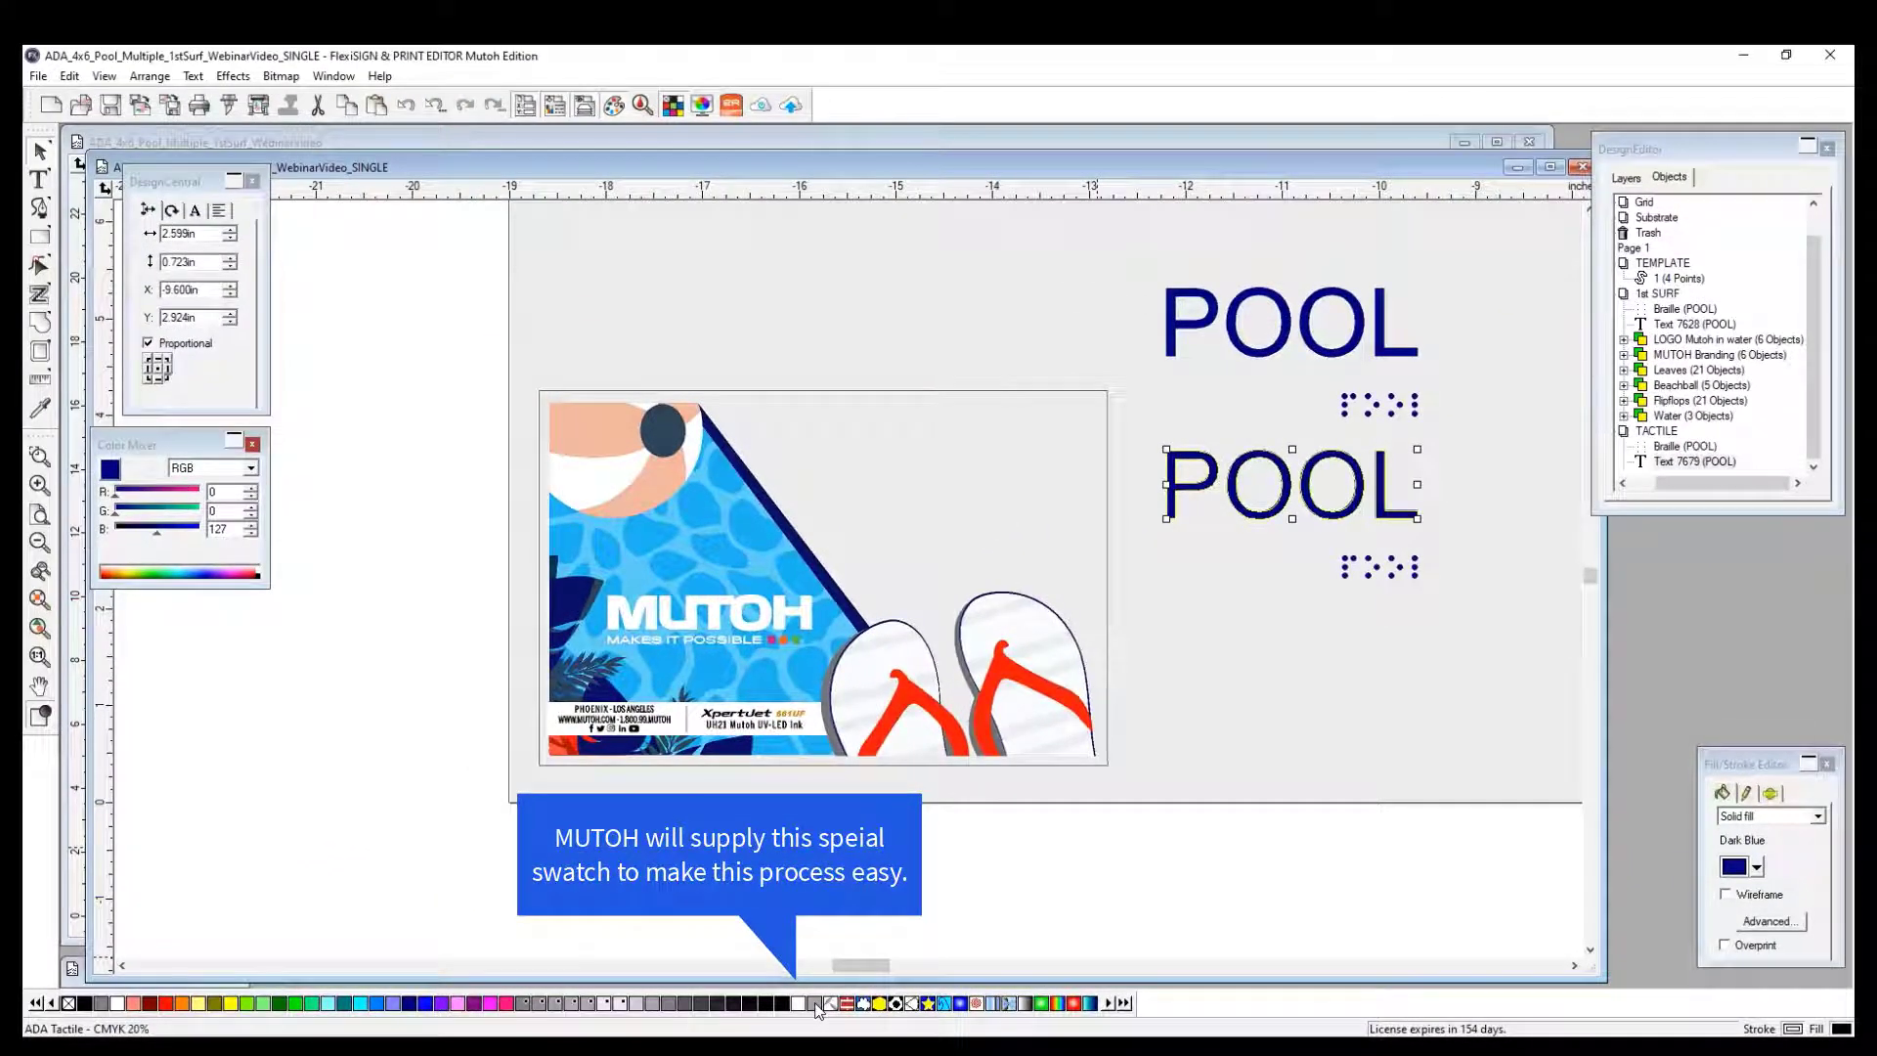
left_click(817, 1007)
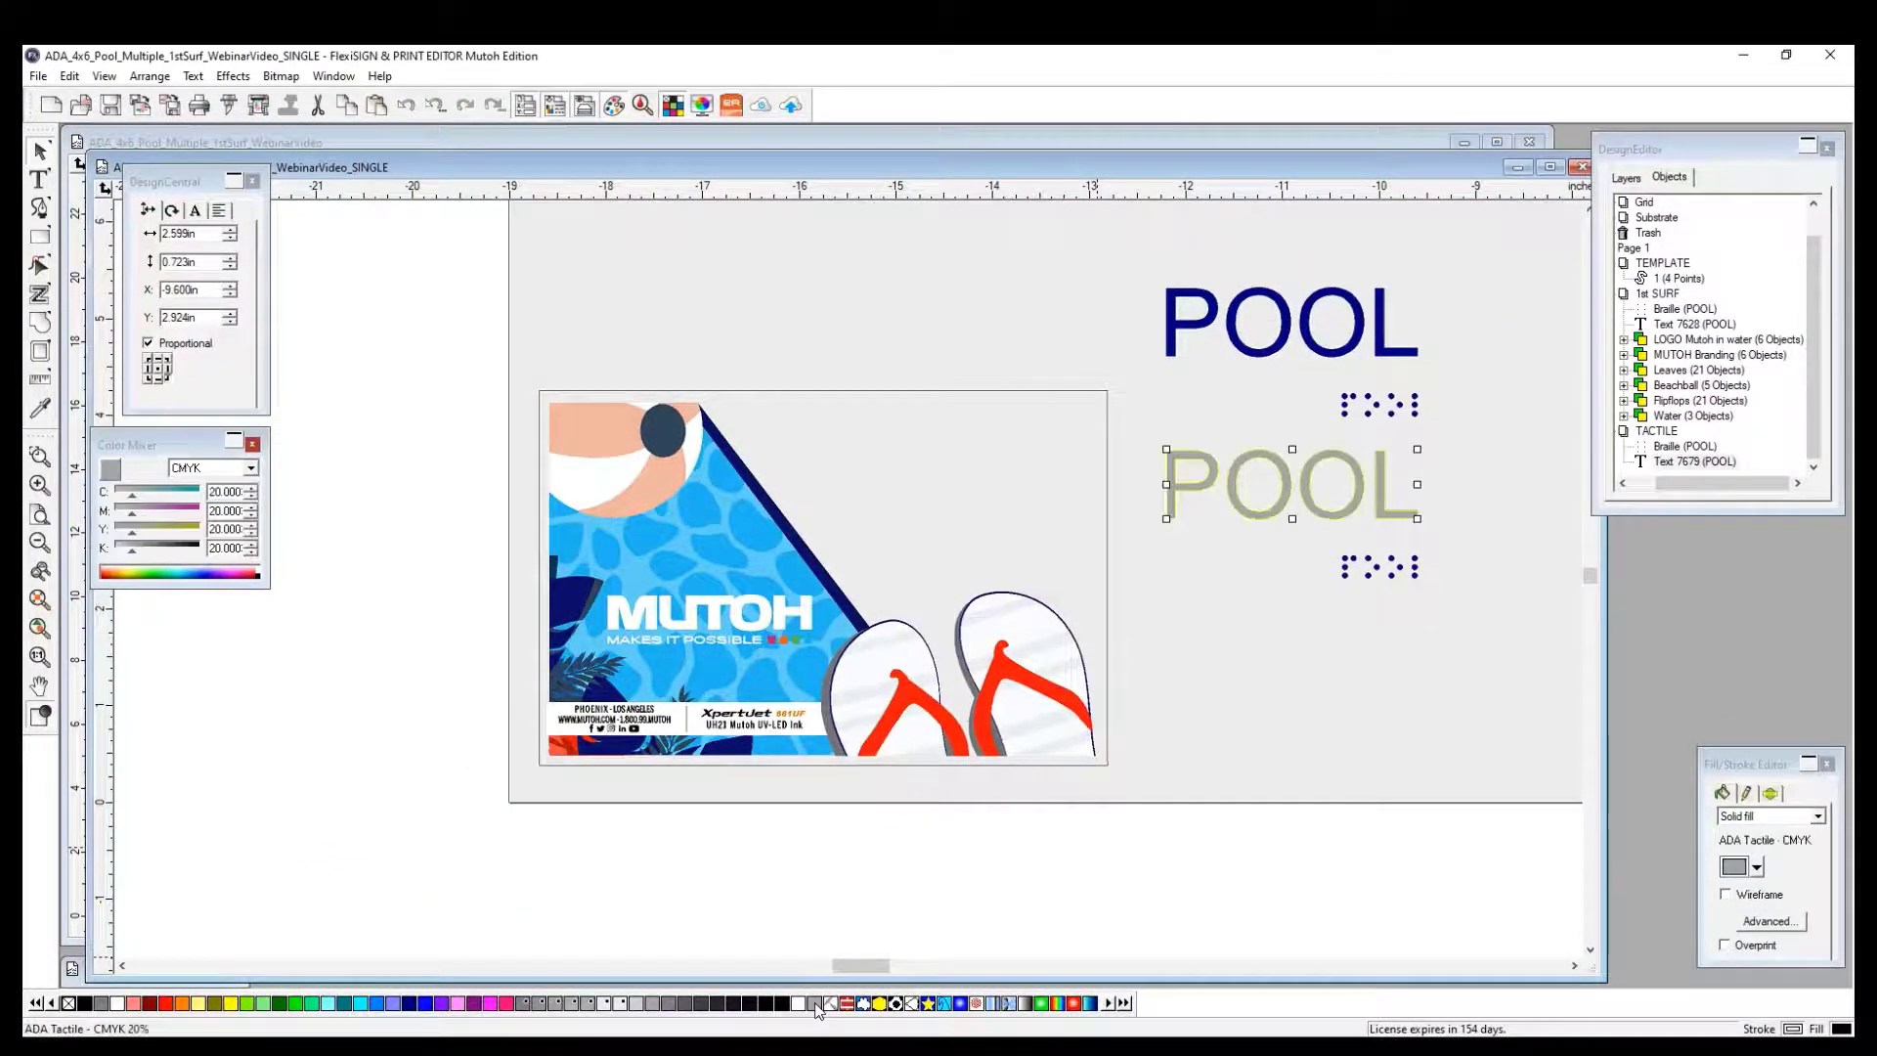
left_click(1363, 691)
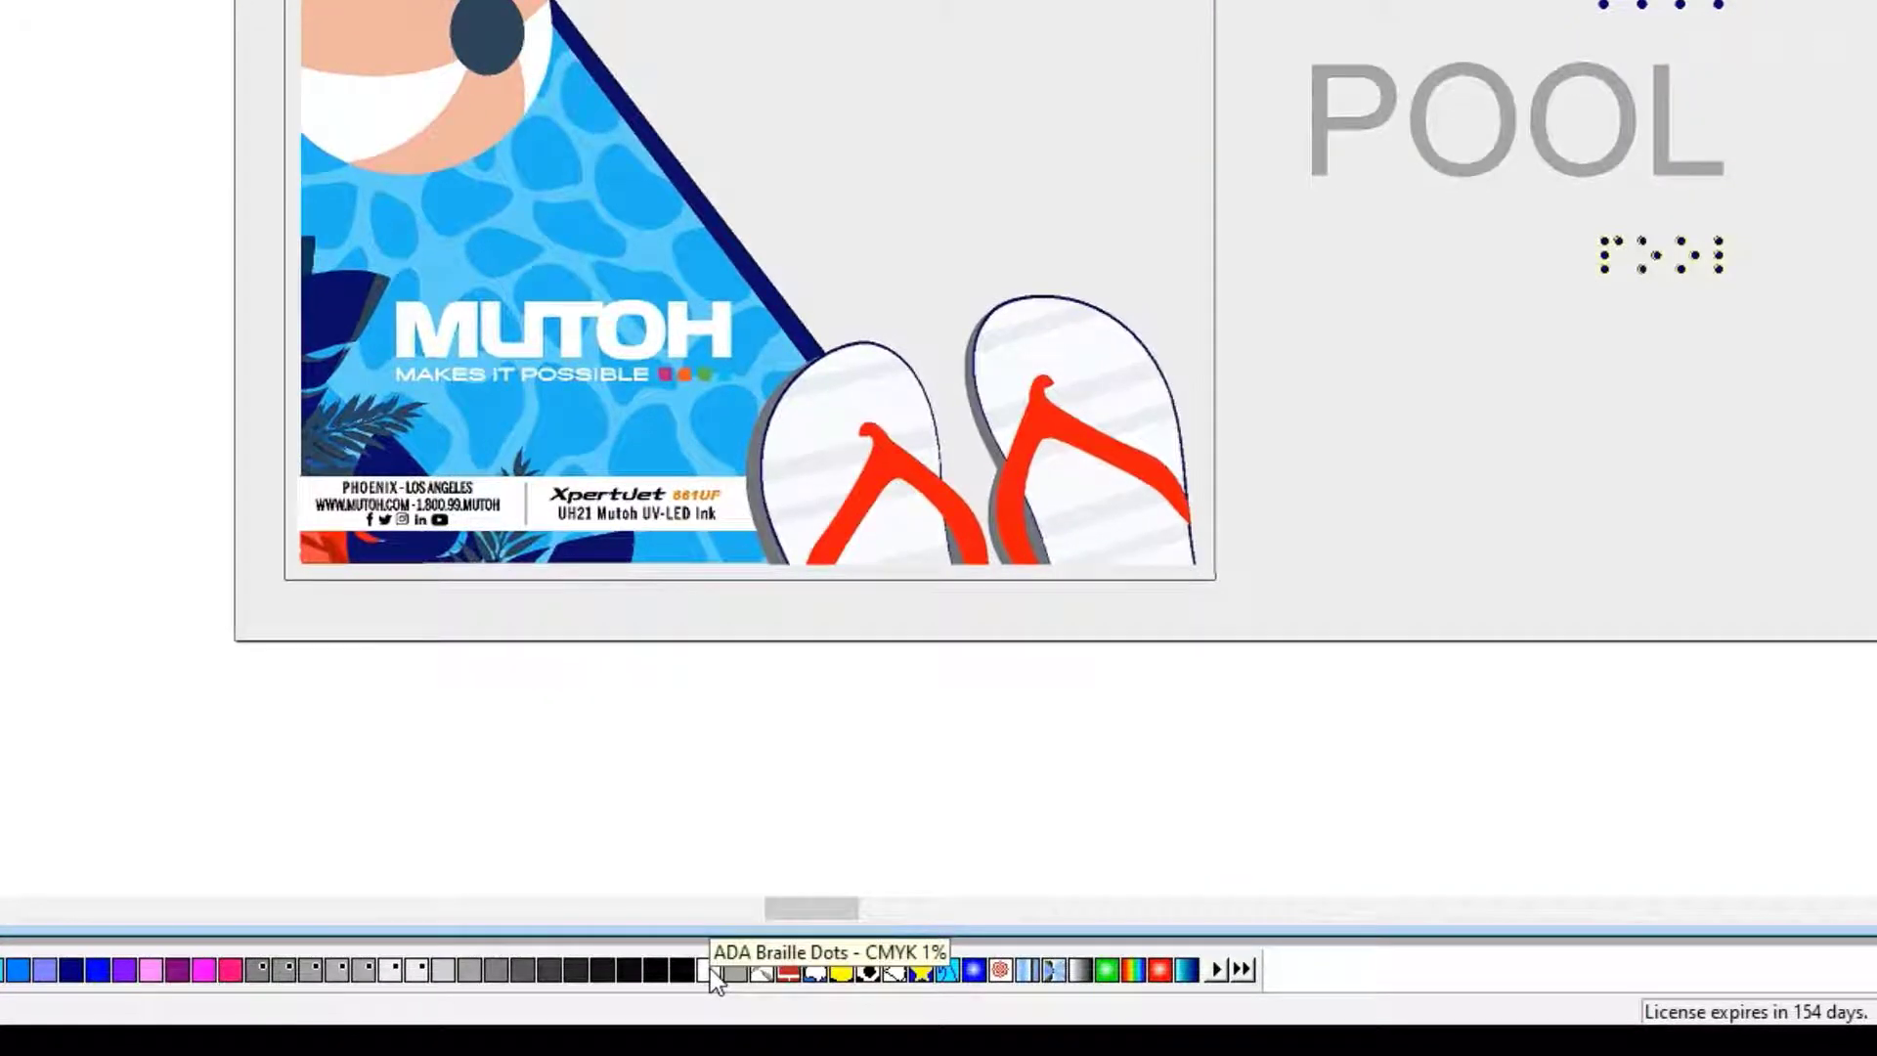
left_click(709, 968)
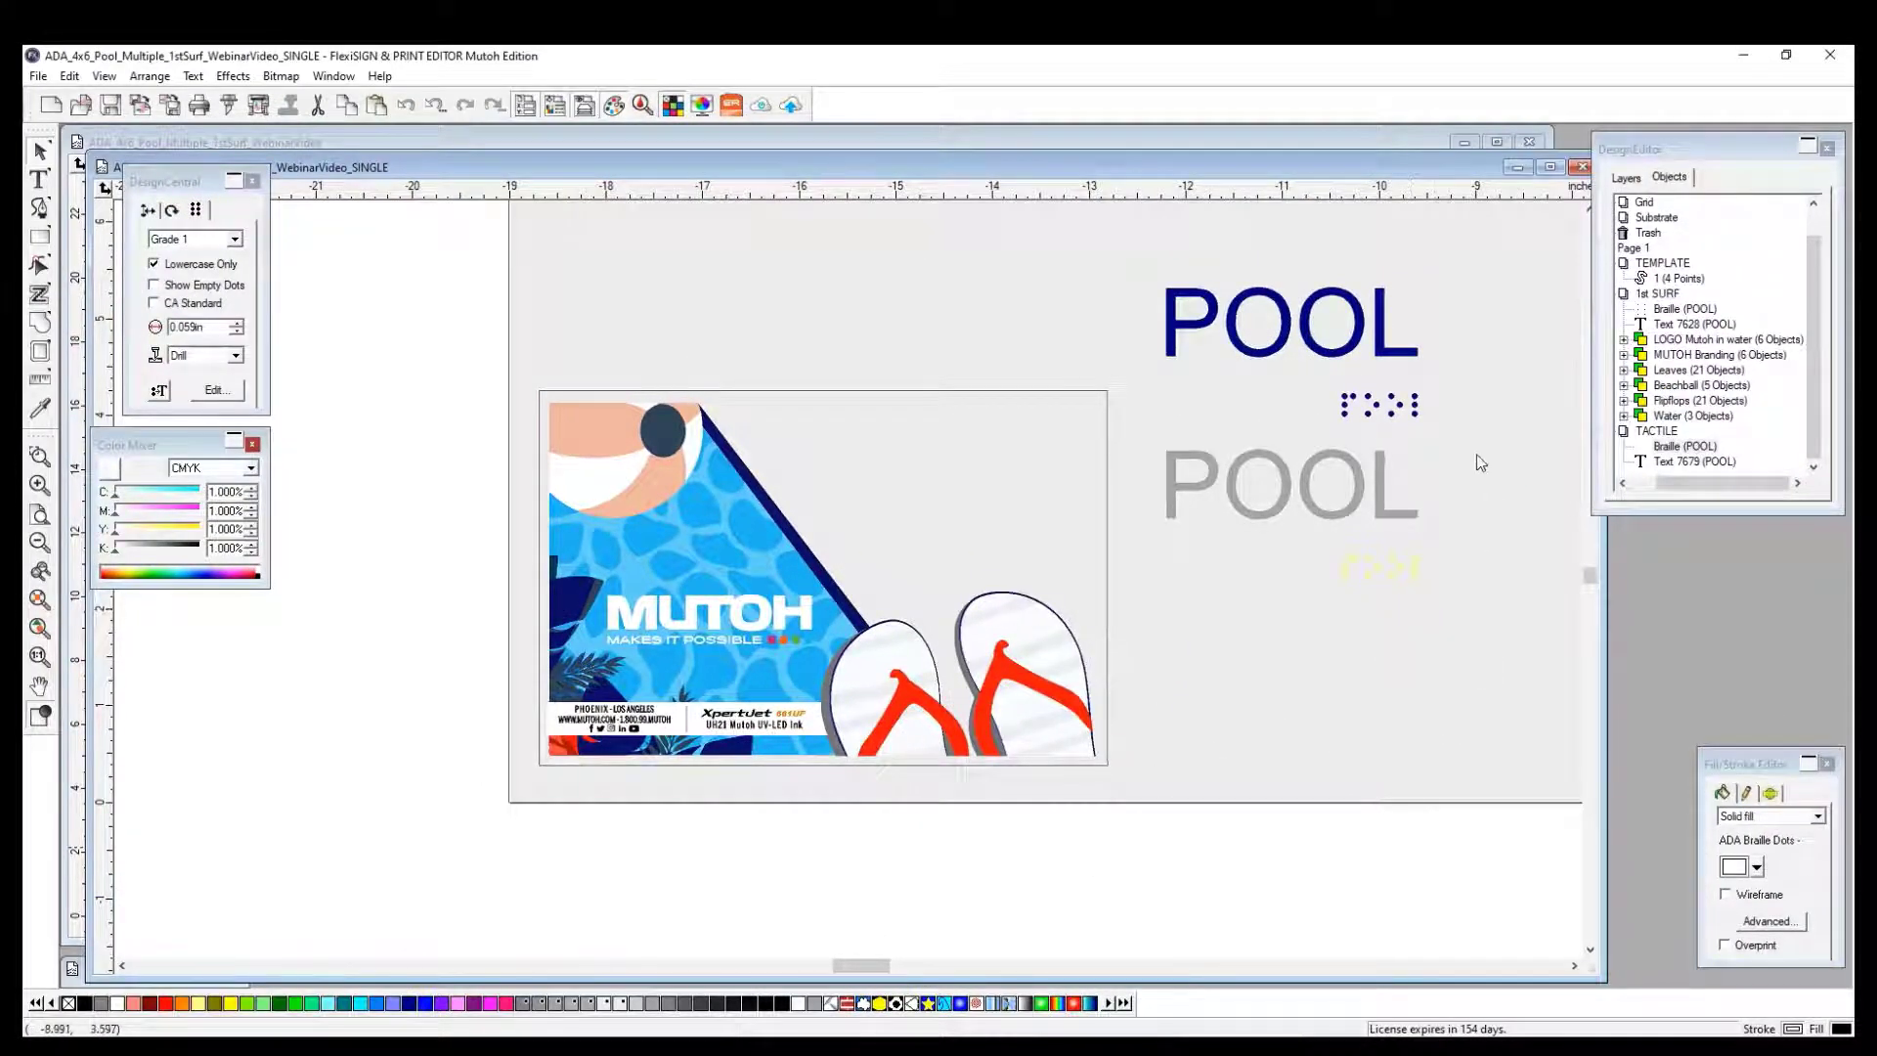
Group the lower POOL lettering with its braille and collapse the group in the TACTILE layer.
left_click_drag(1475, 447, 1142, 595)
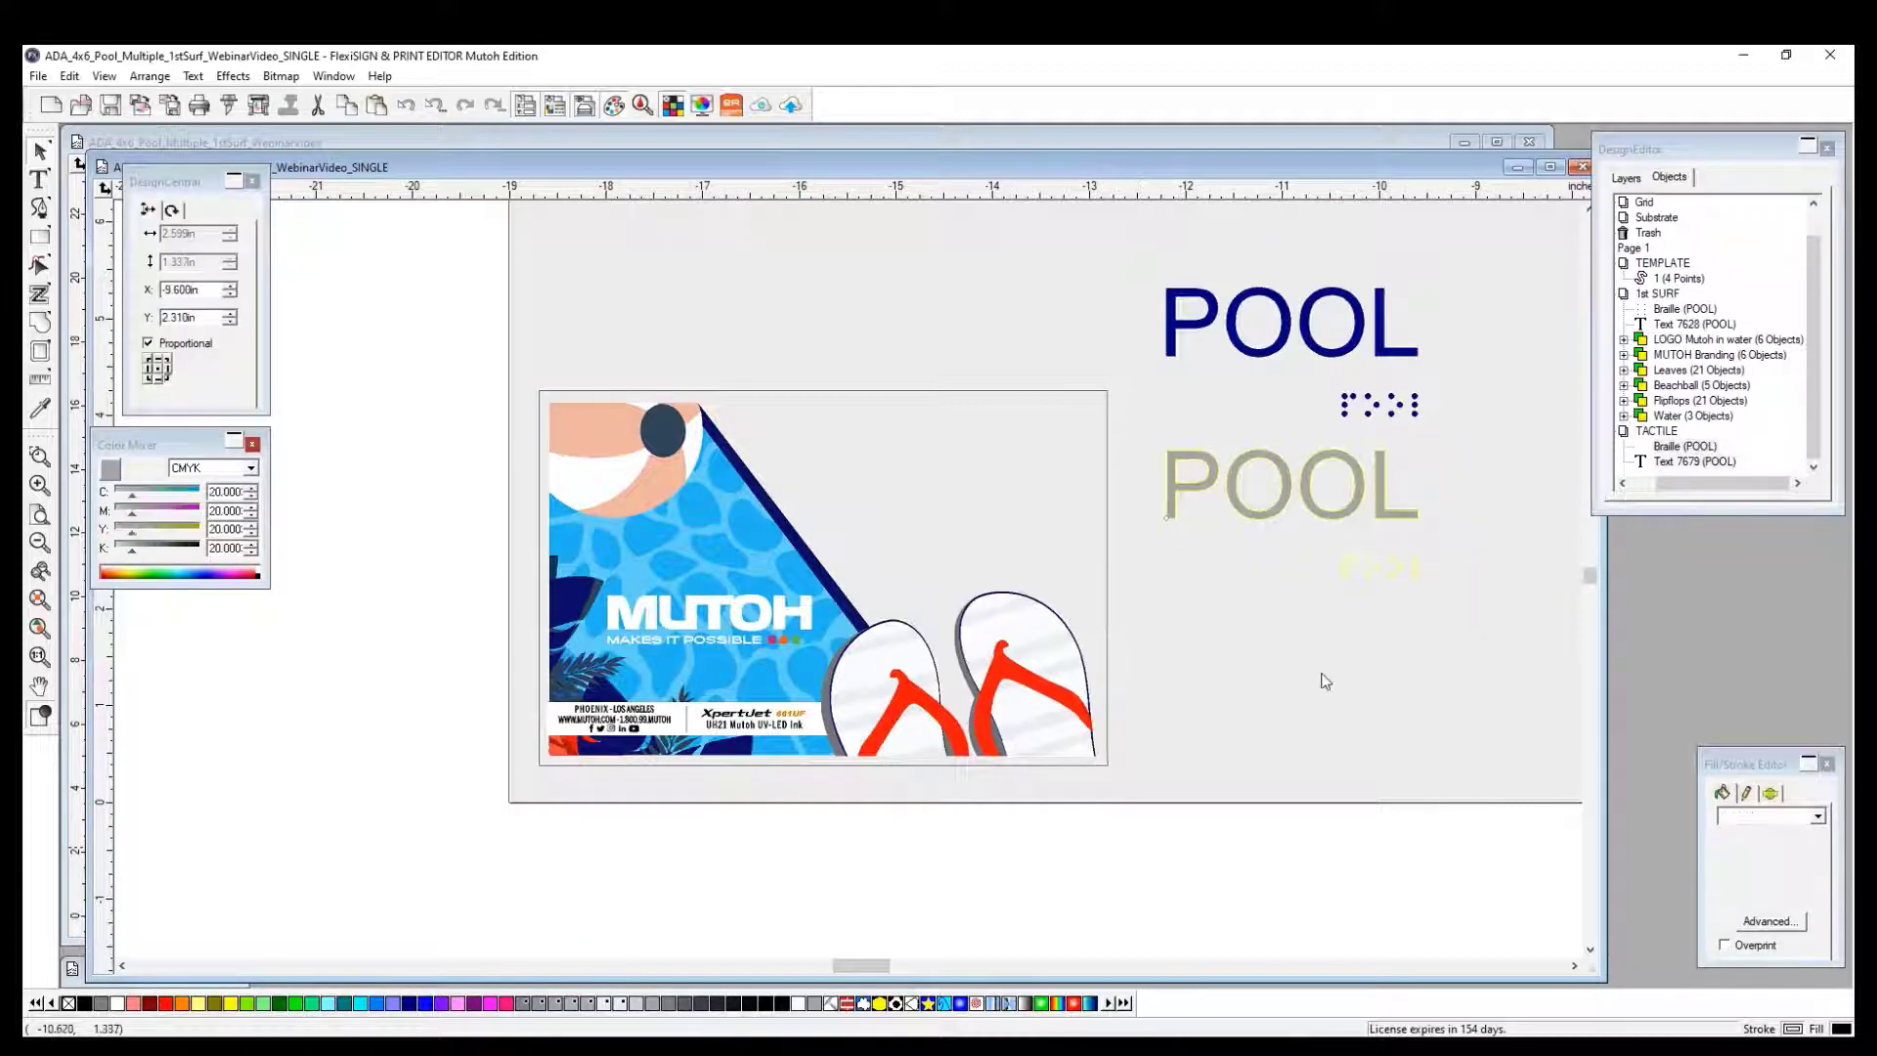
key("ctrl+g")
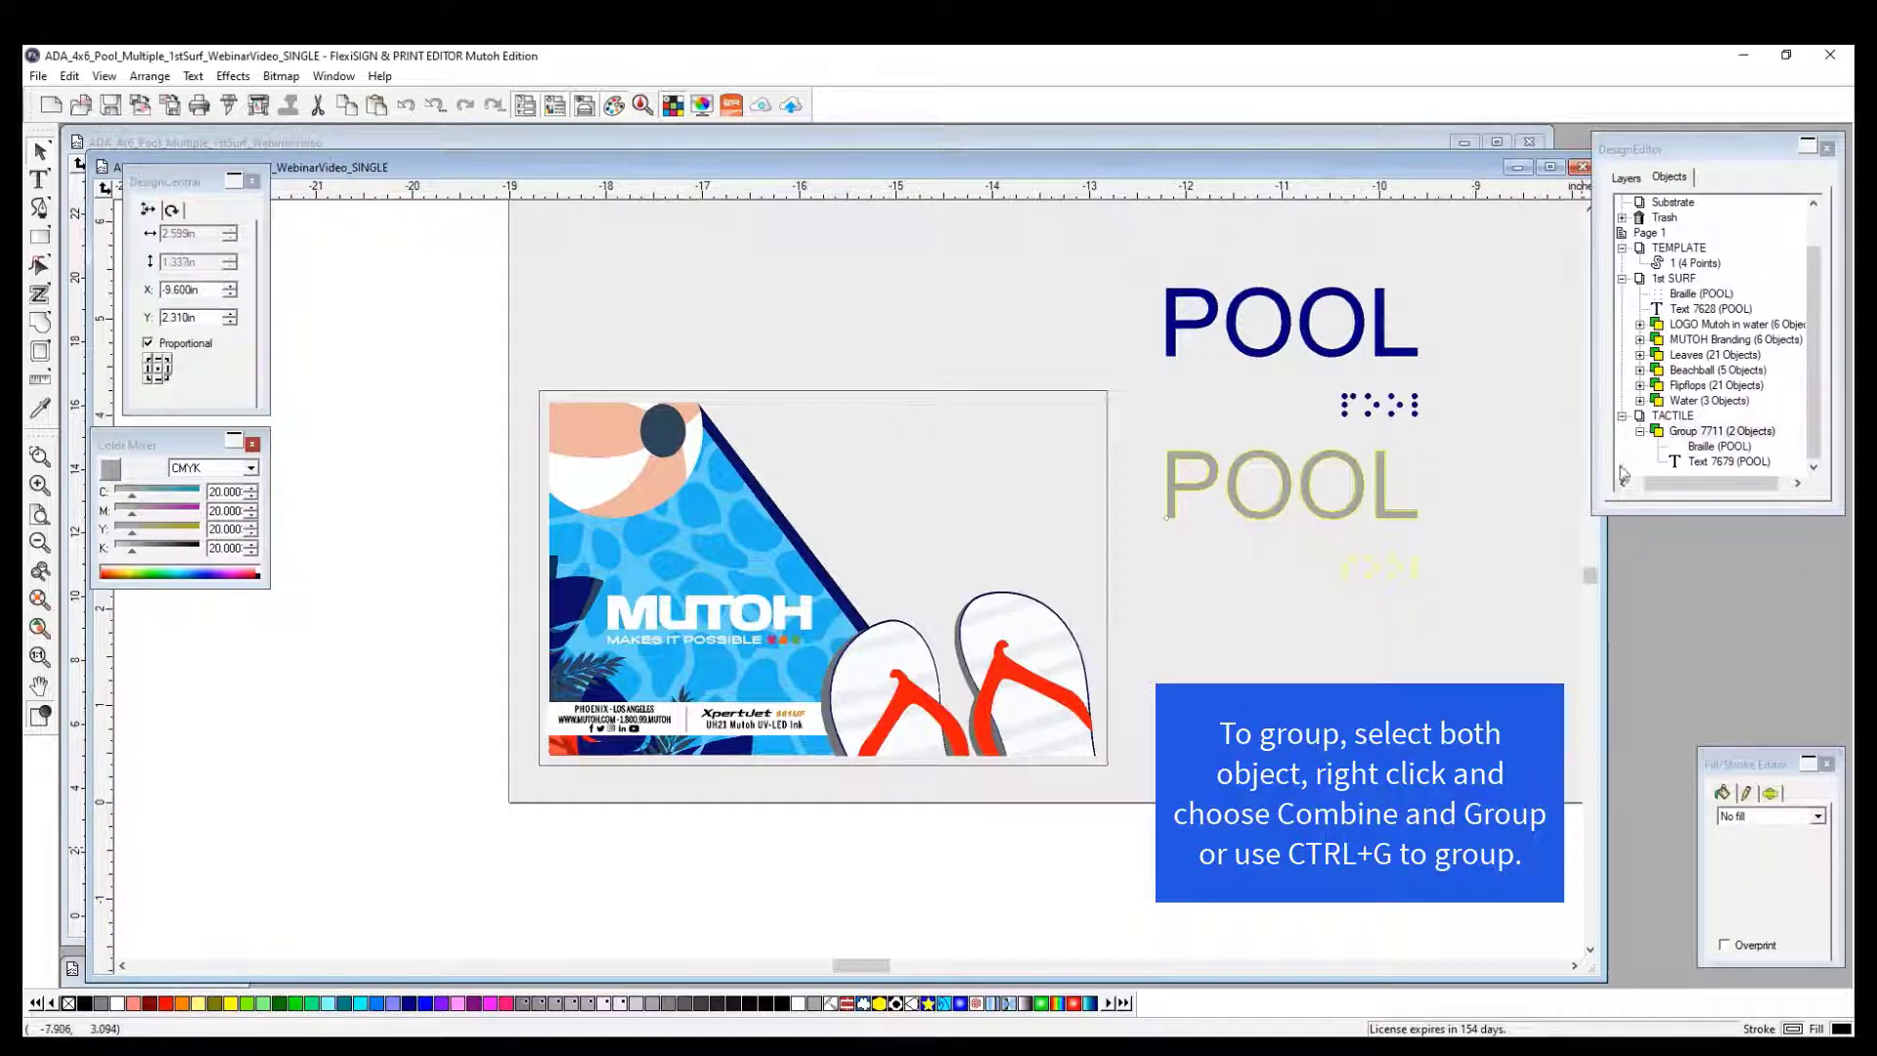
left_click(1639, 431)
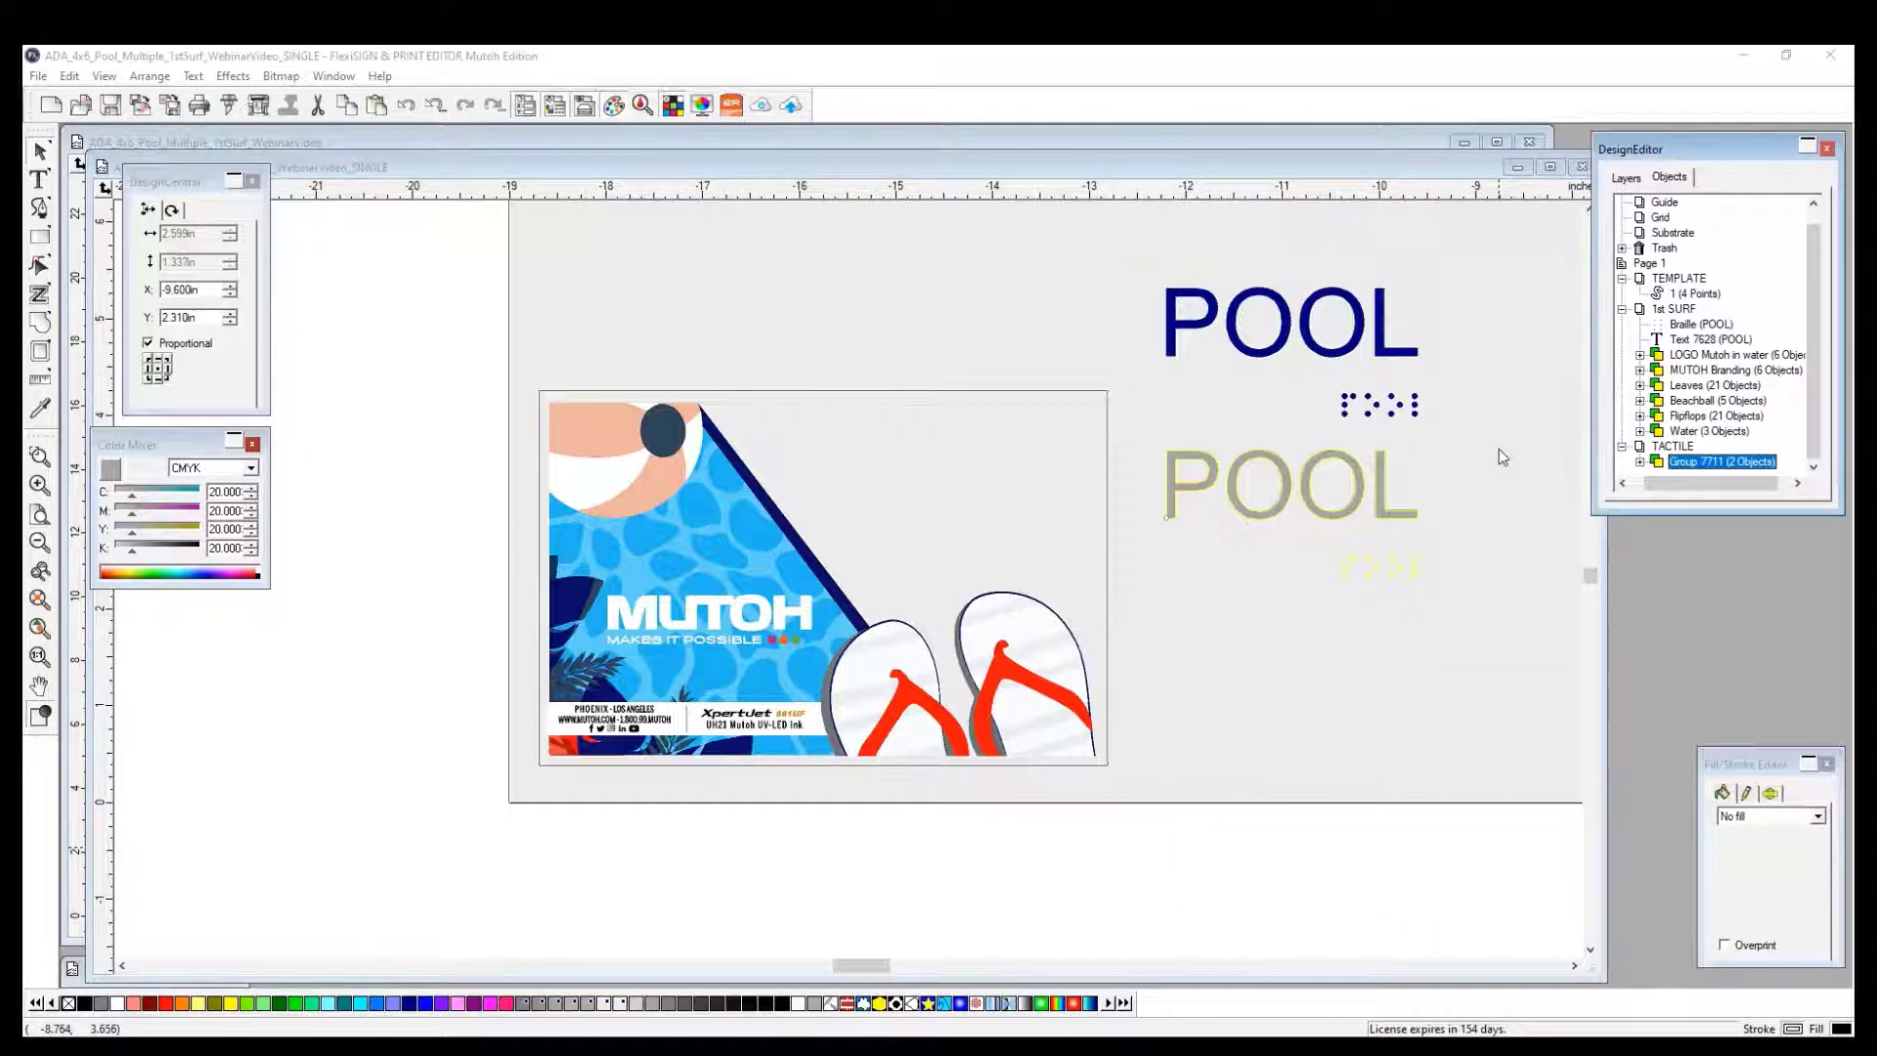
Add a single 0.004 in outline around the dark blue POOL braille dots, keeping the original.
left_click(1417, 417)
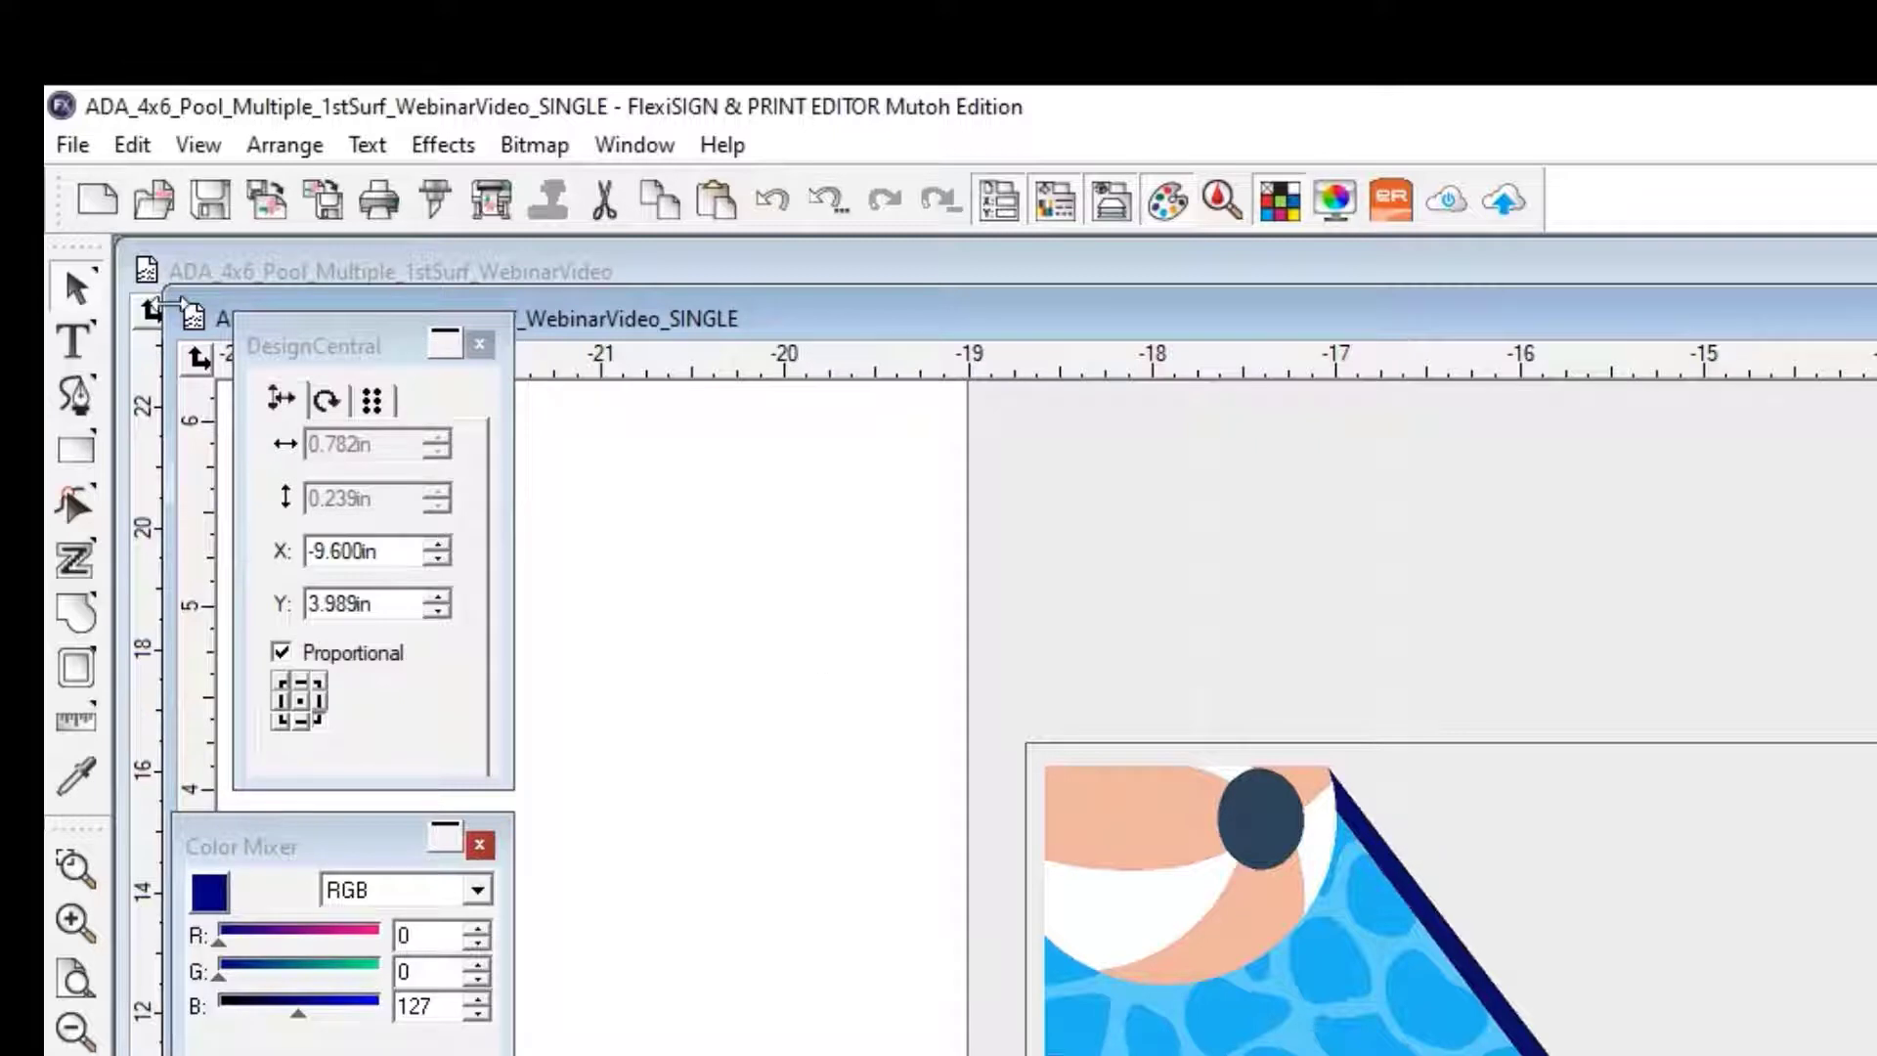
left_click(448, 144)
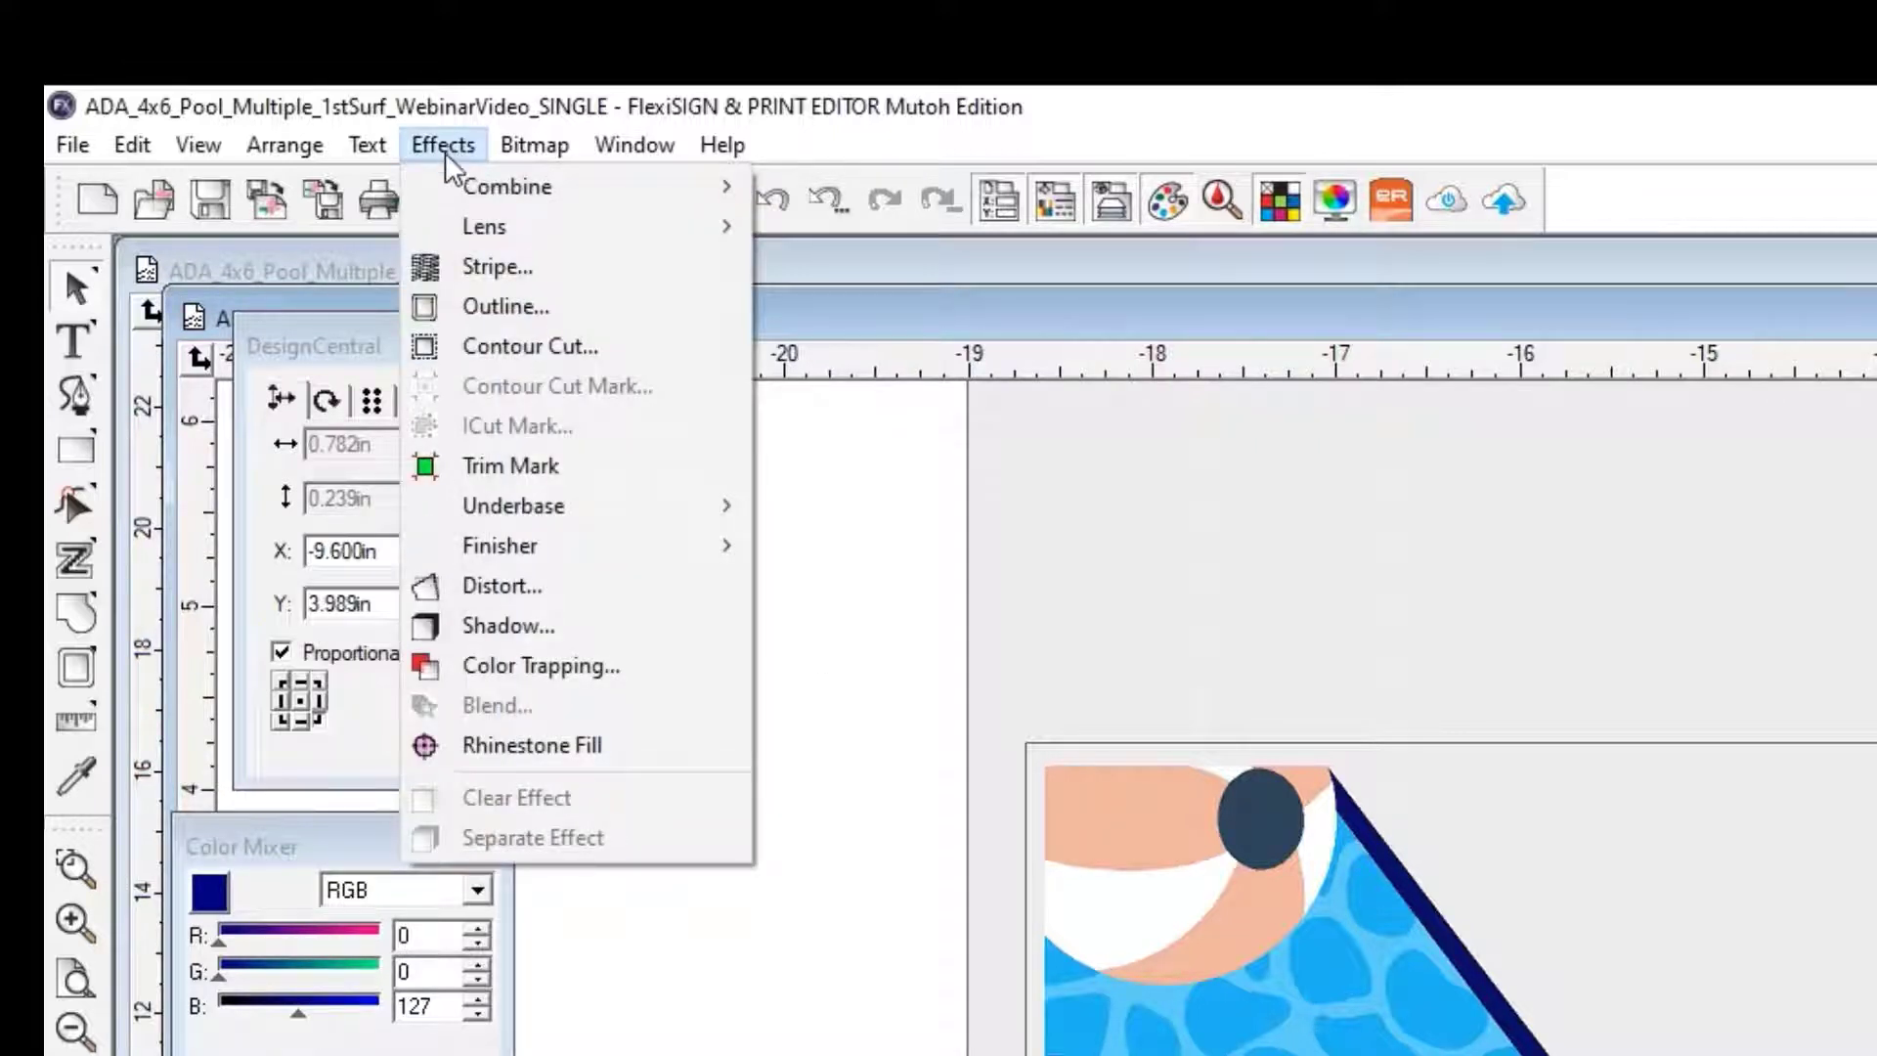
left_click(462, 307)
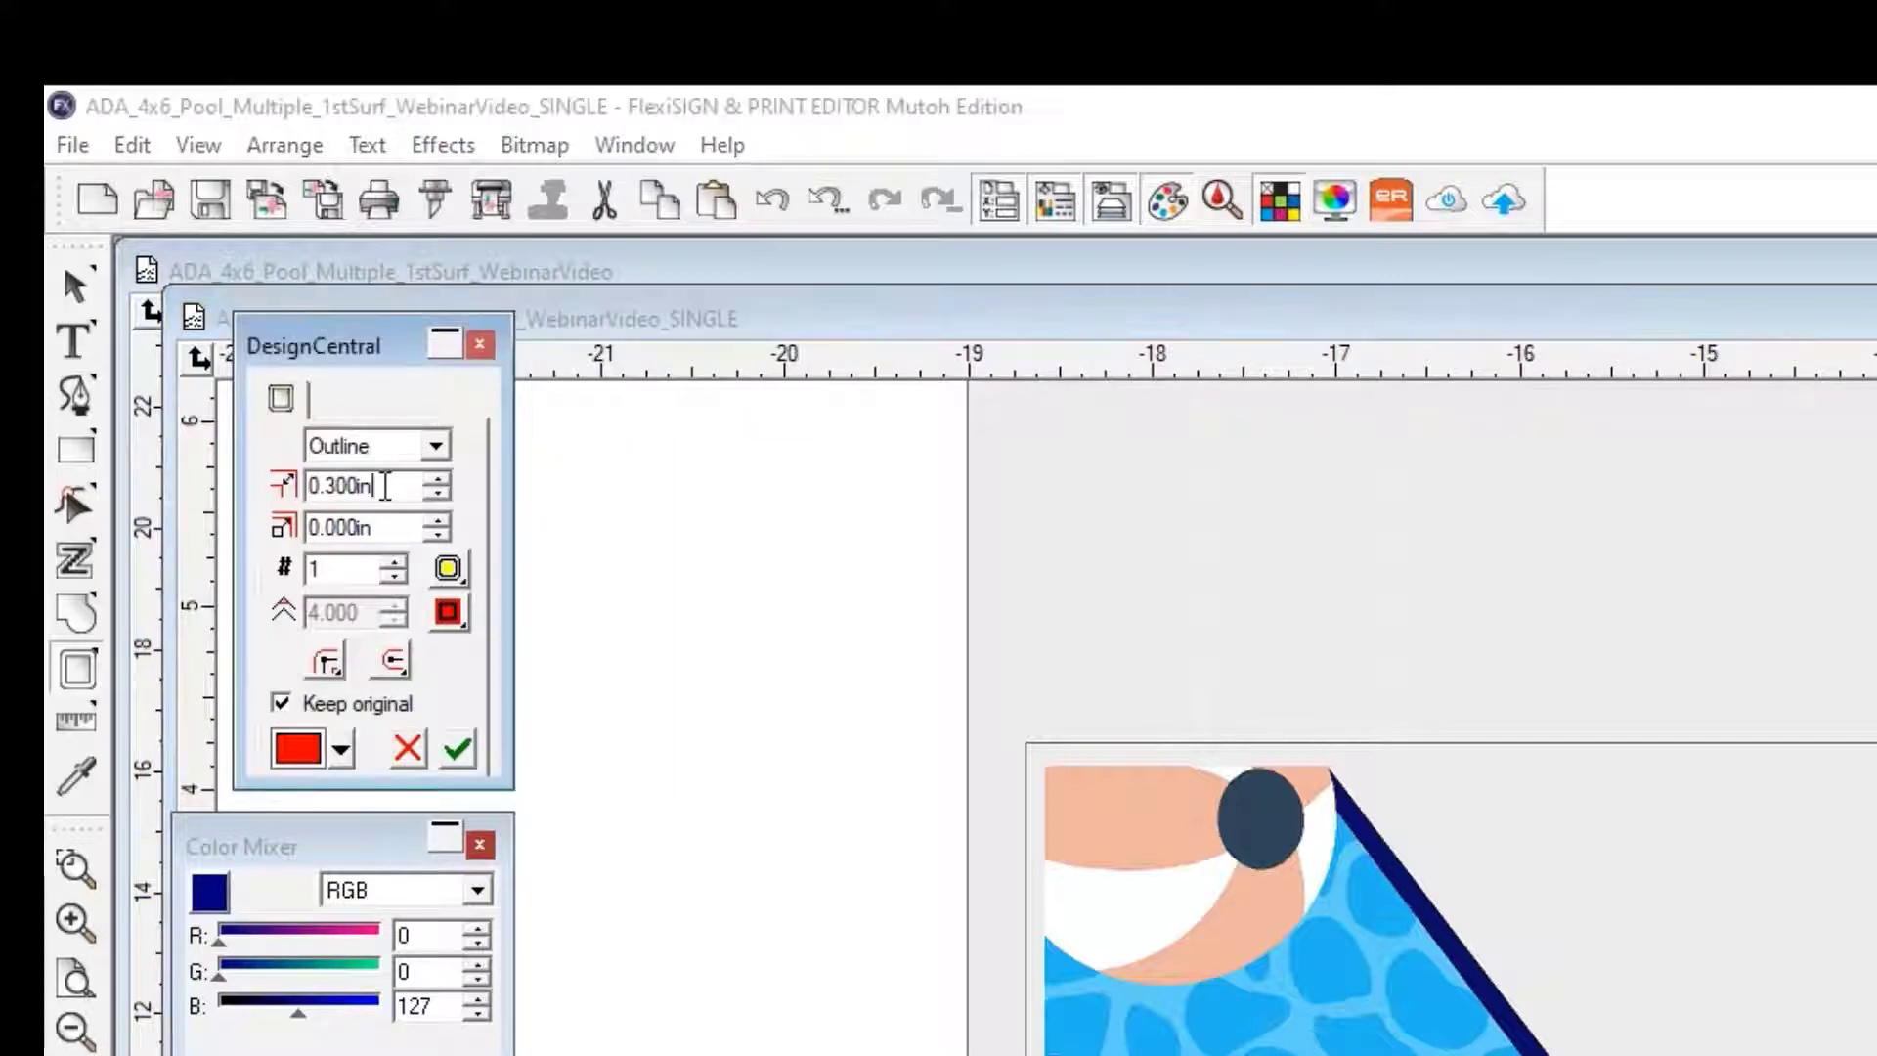
left_click_drag(389, 485, 304, 486)
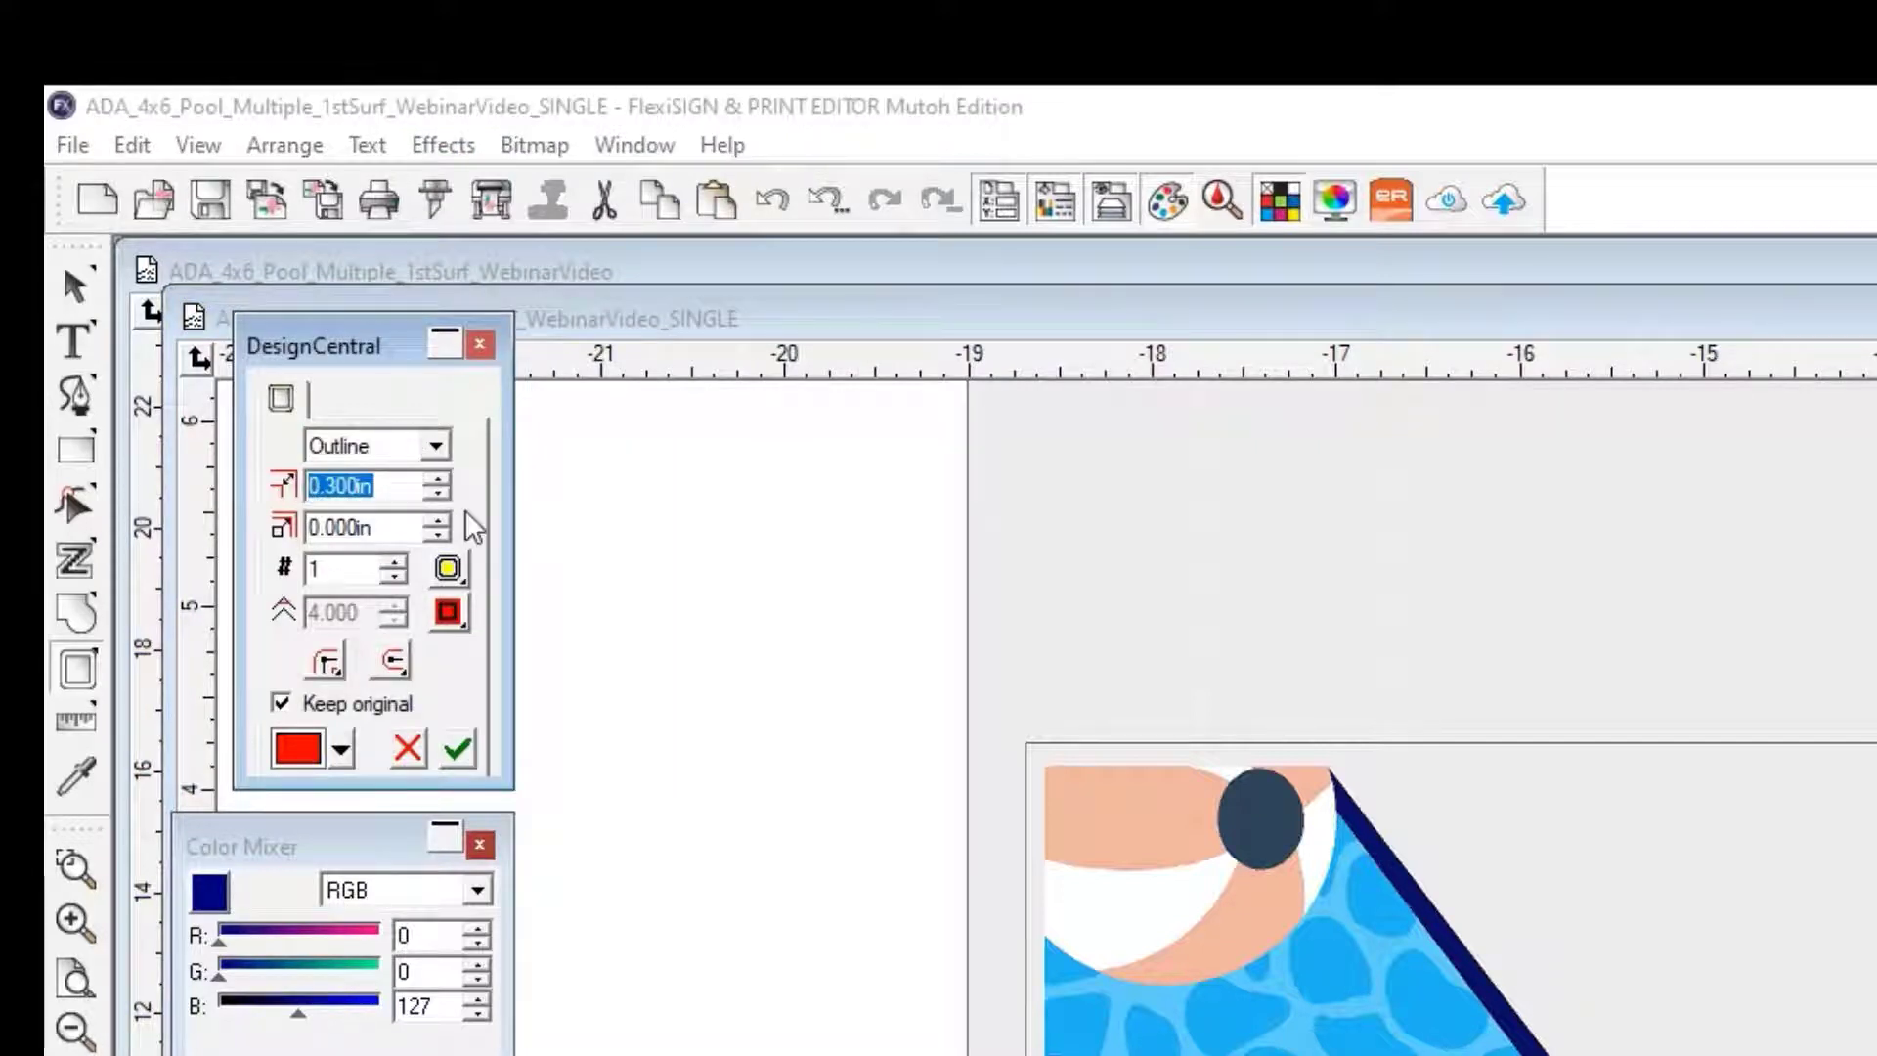
type("04")
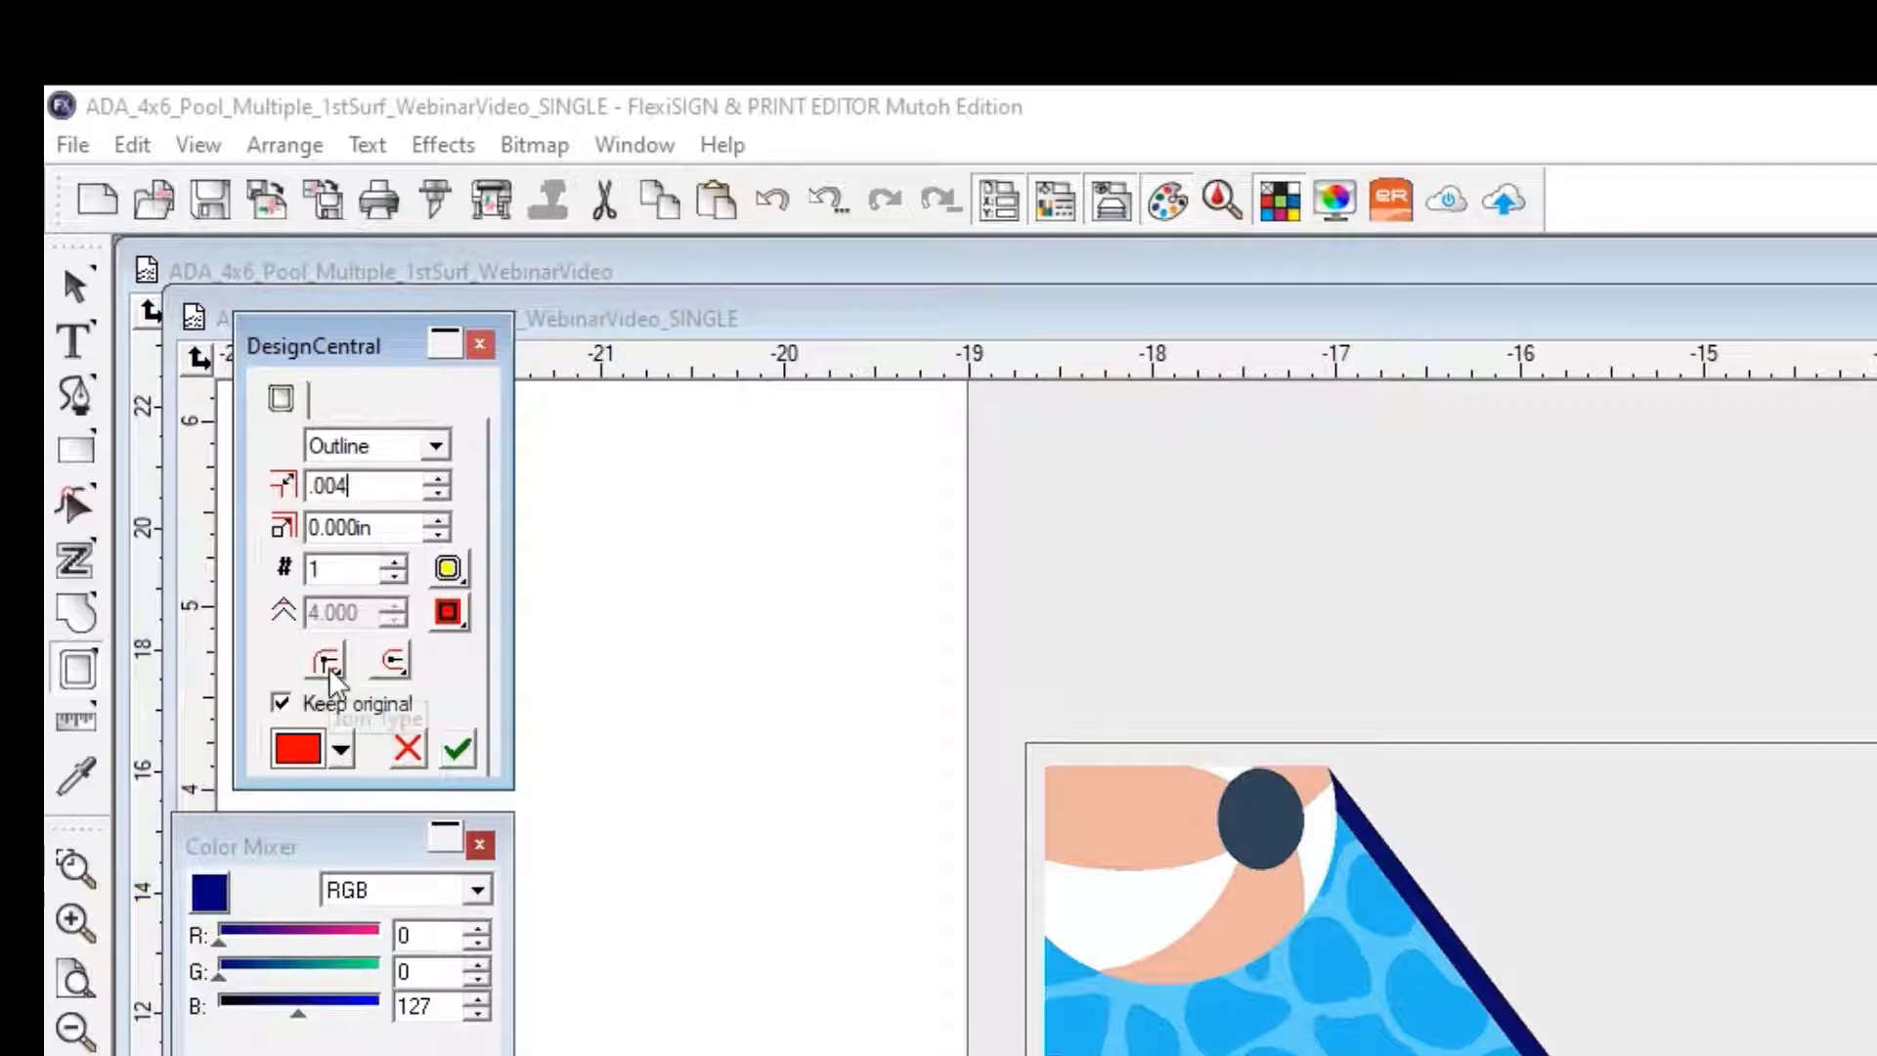
key("Return")
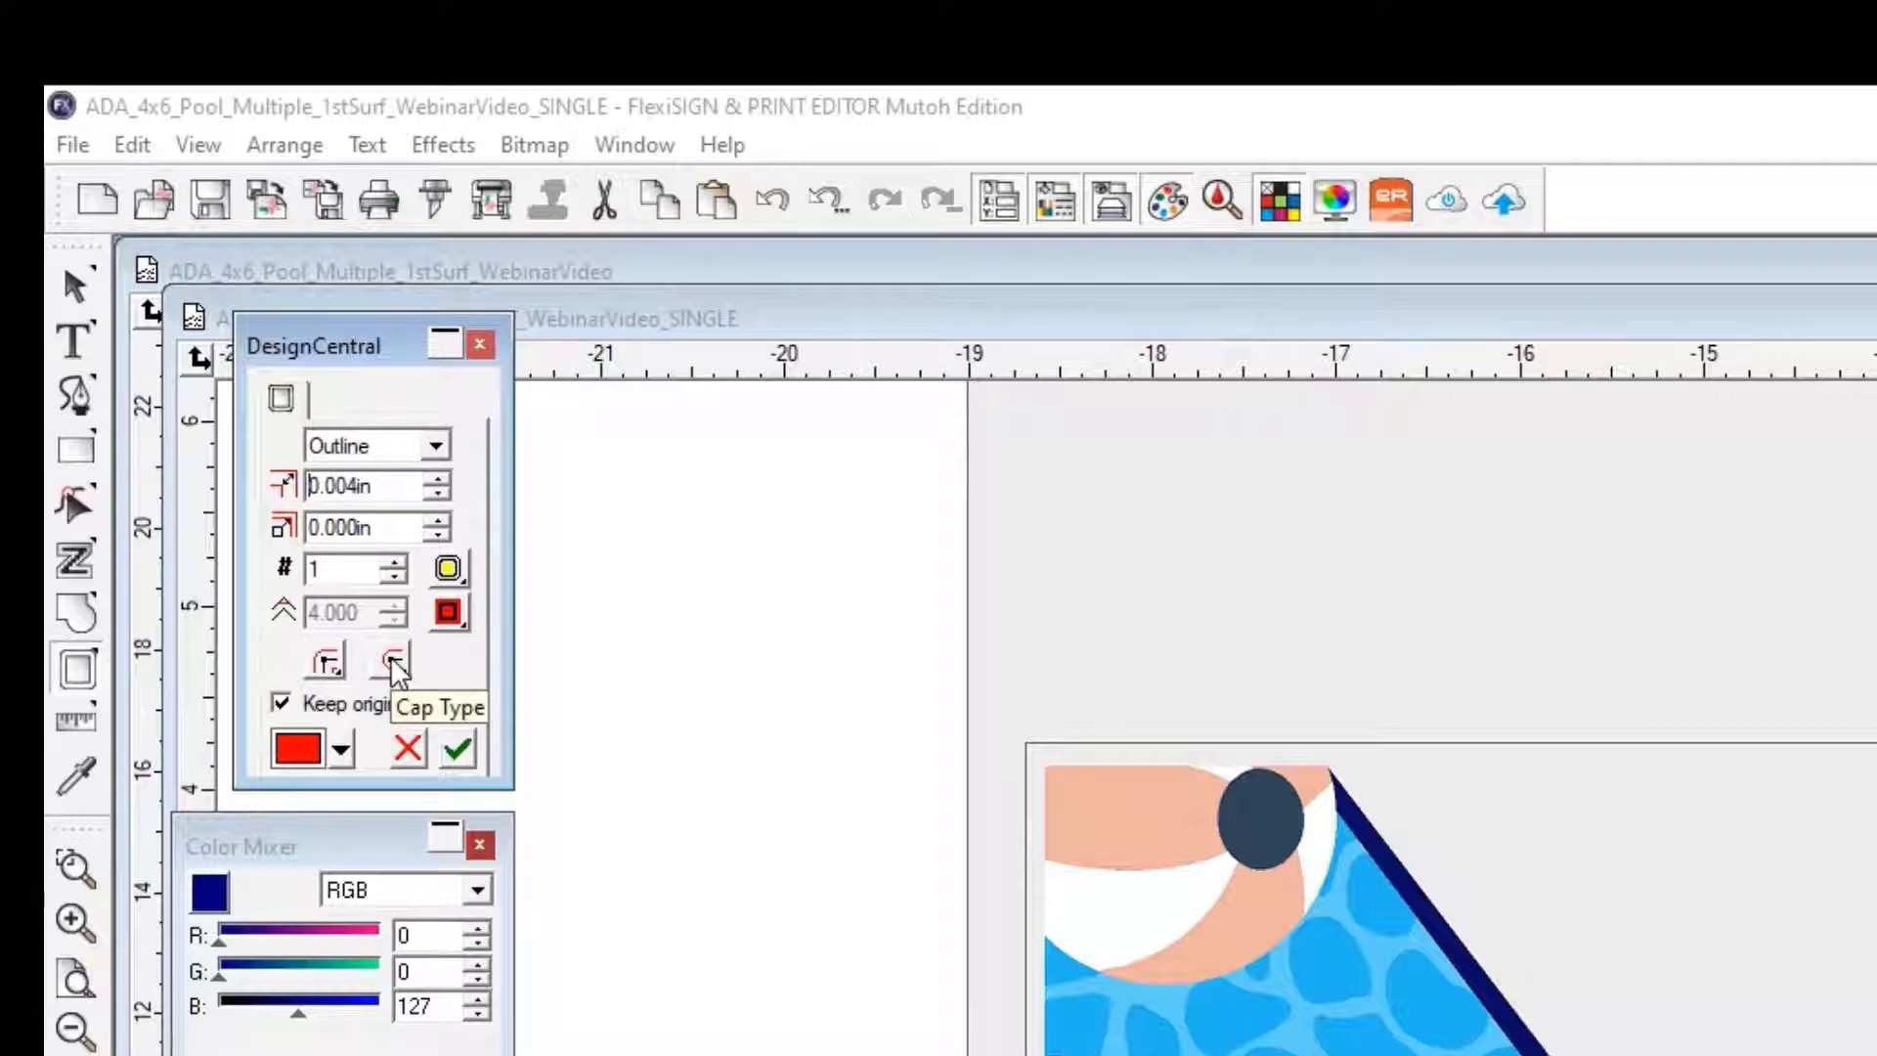
left_click(456, 567)
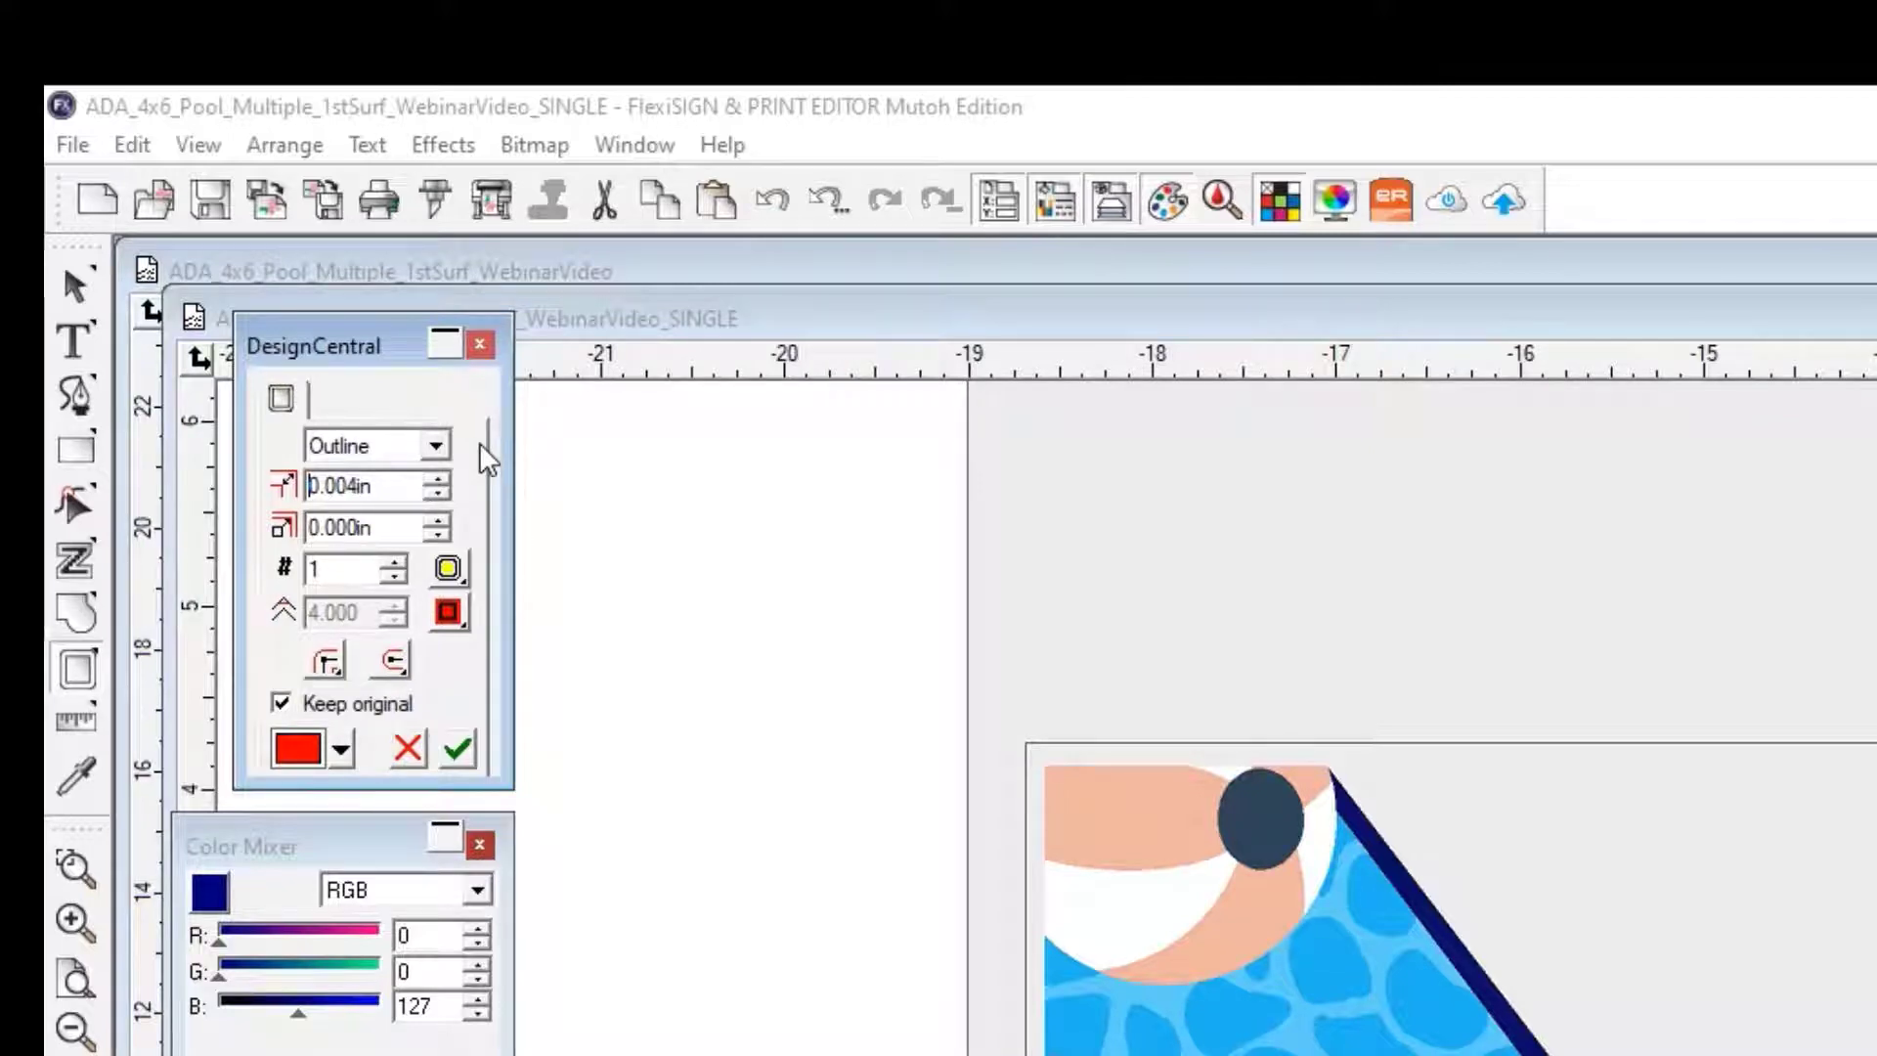
left_click(456, 747)
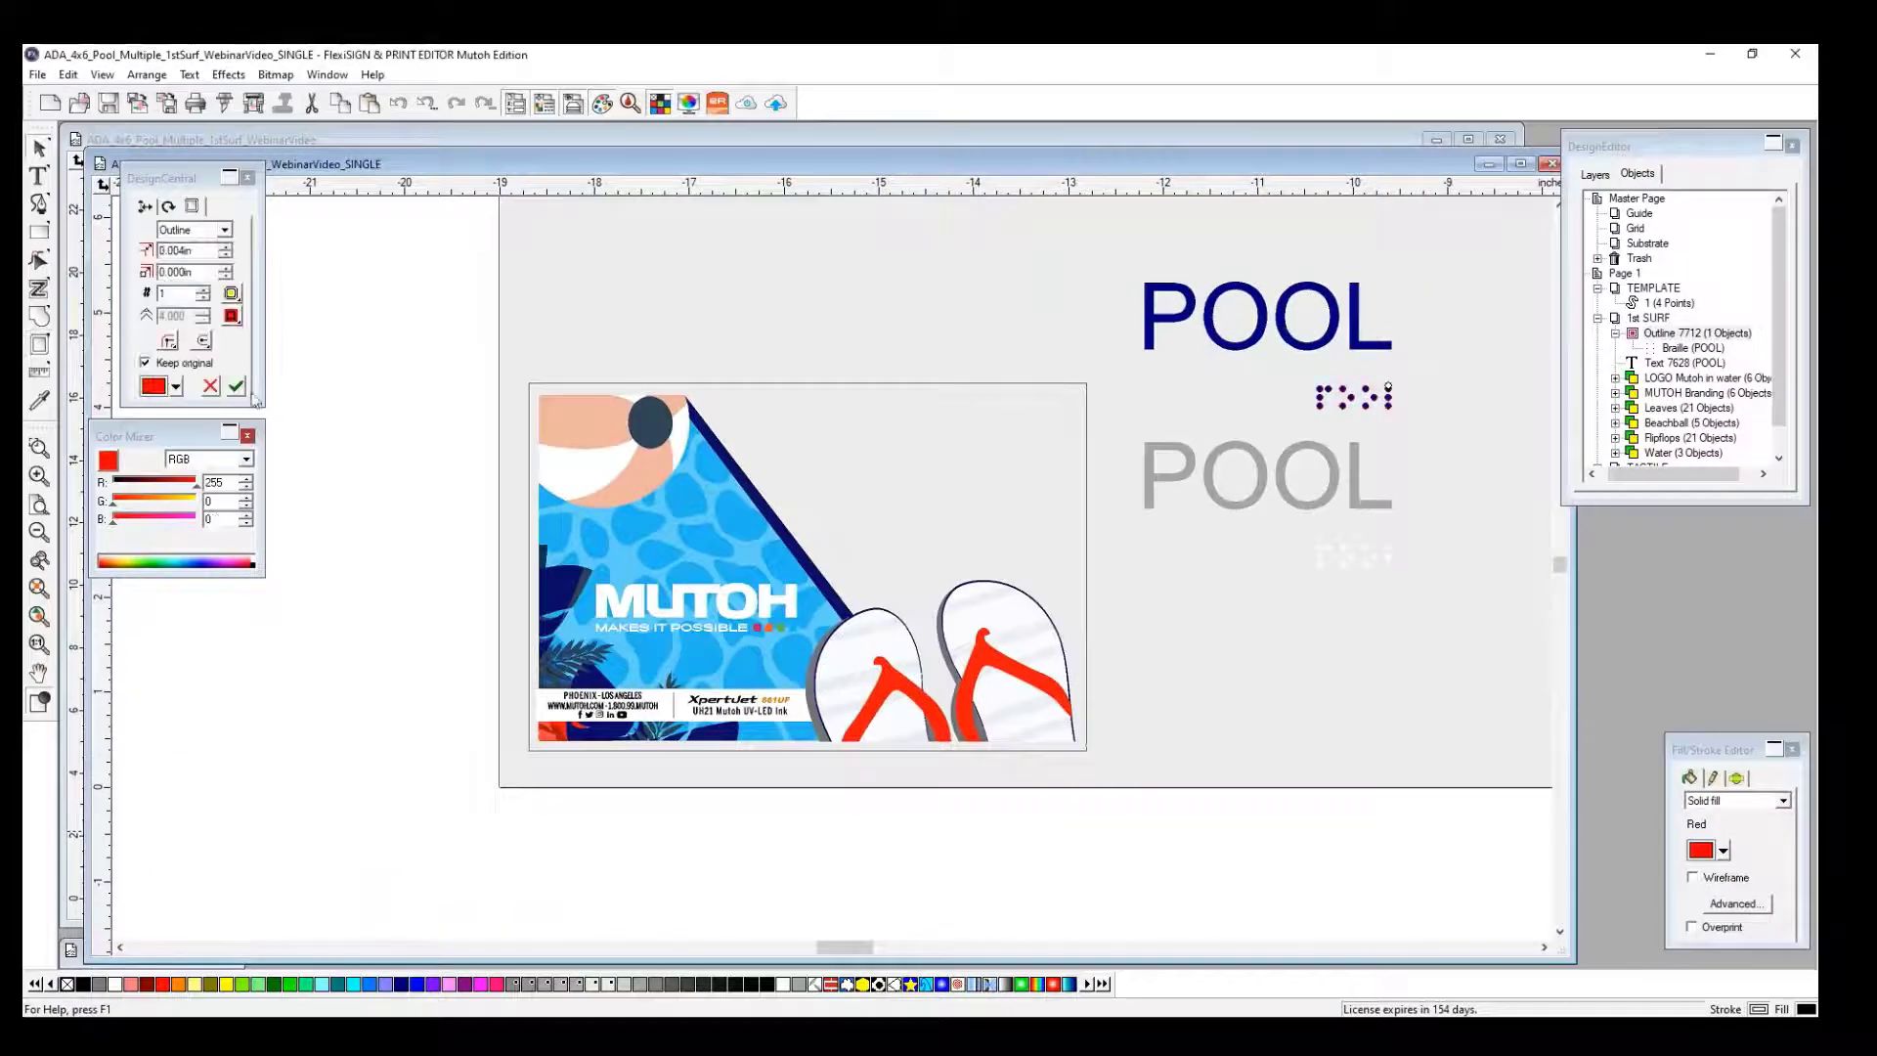
left_click(1455, 404)
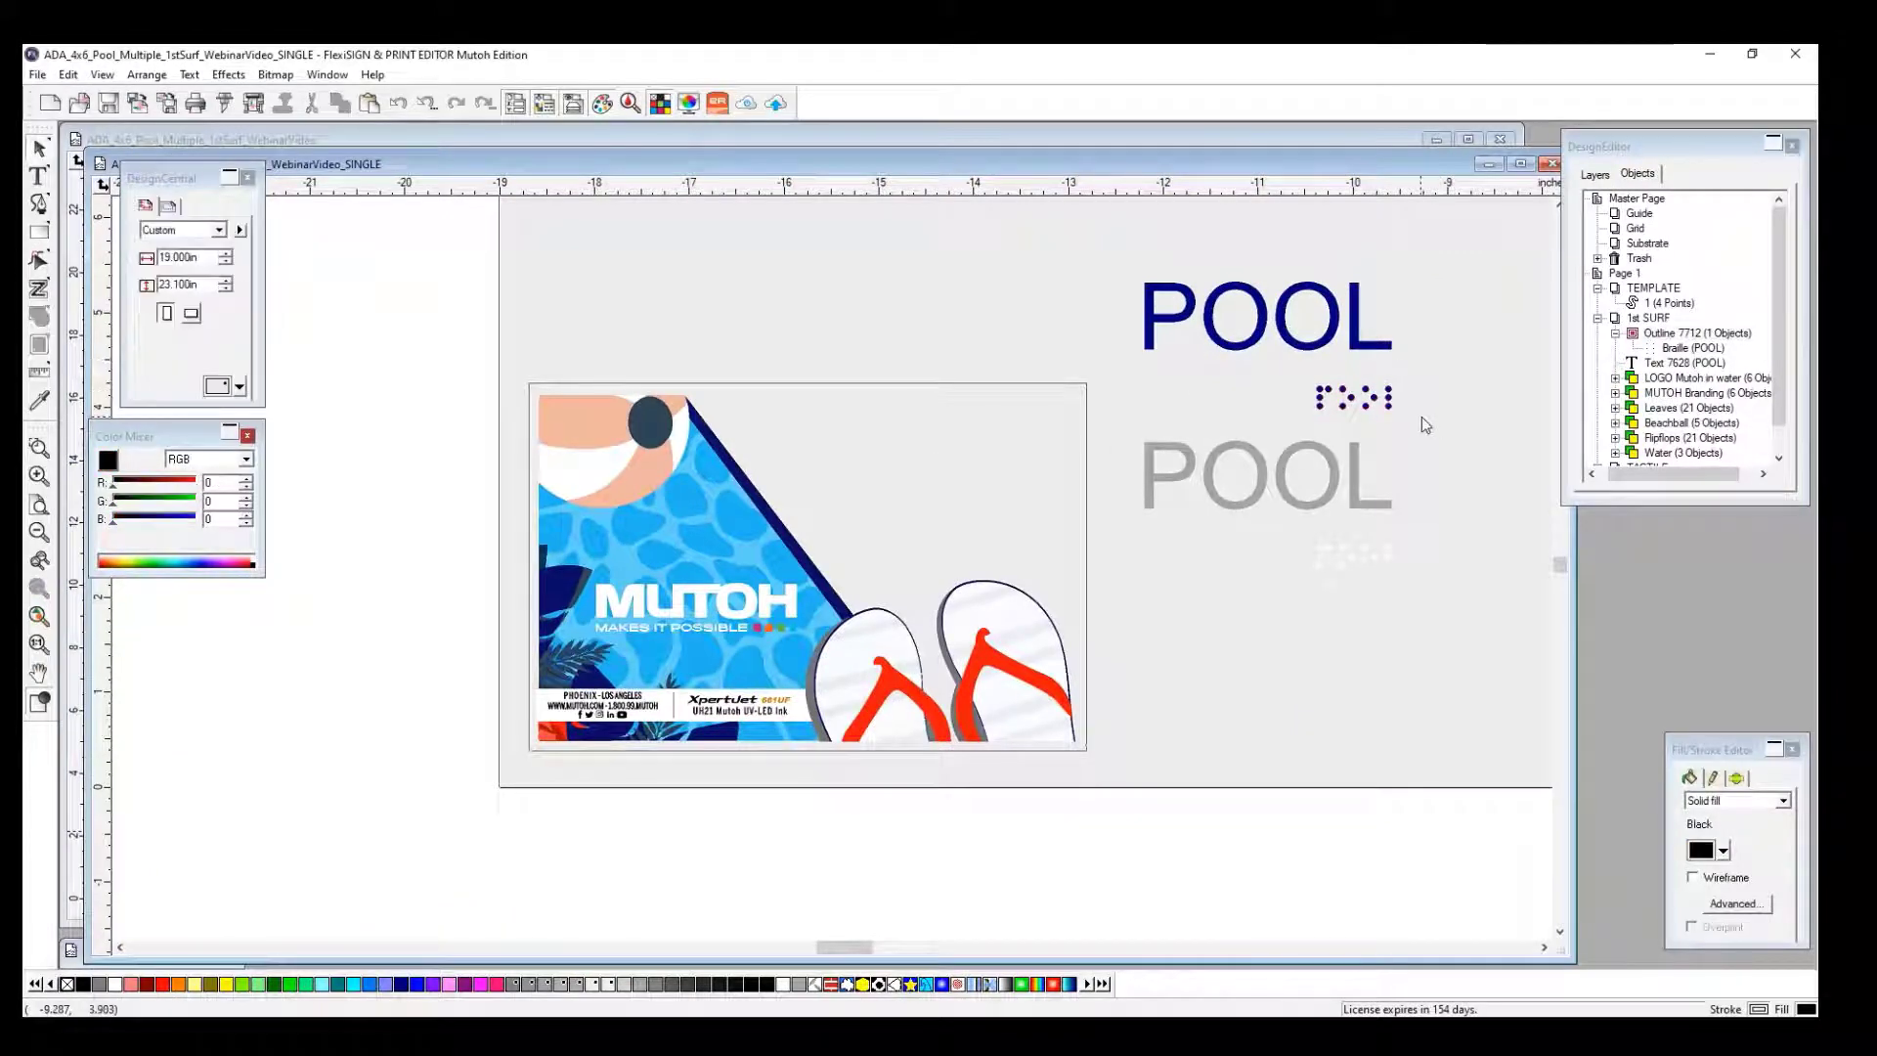
Fill the braille outline in the 1st SURF layer with Dark Blue to match the dots.
scroll(1421, 410, "up", 1)
scroll(1408, 409, "up", 10)
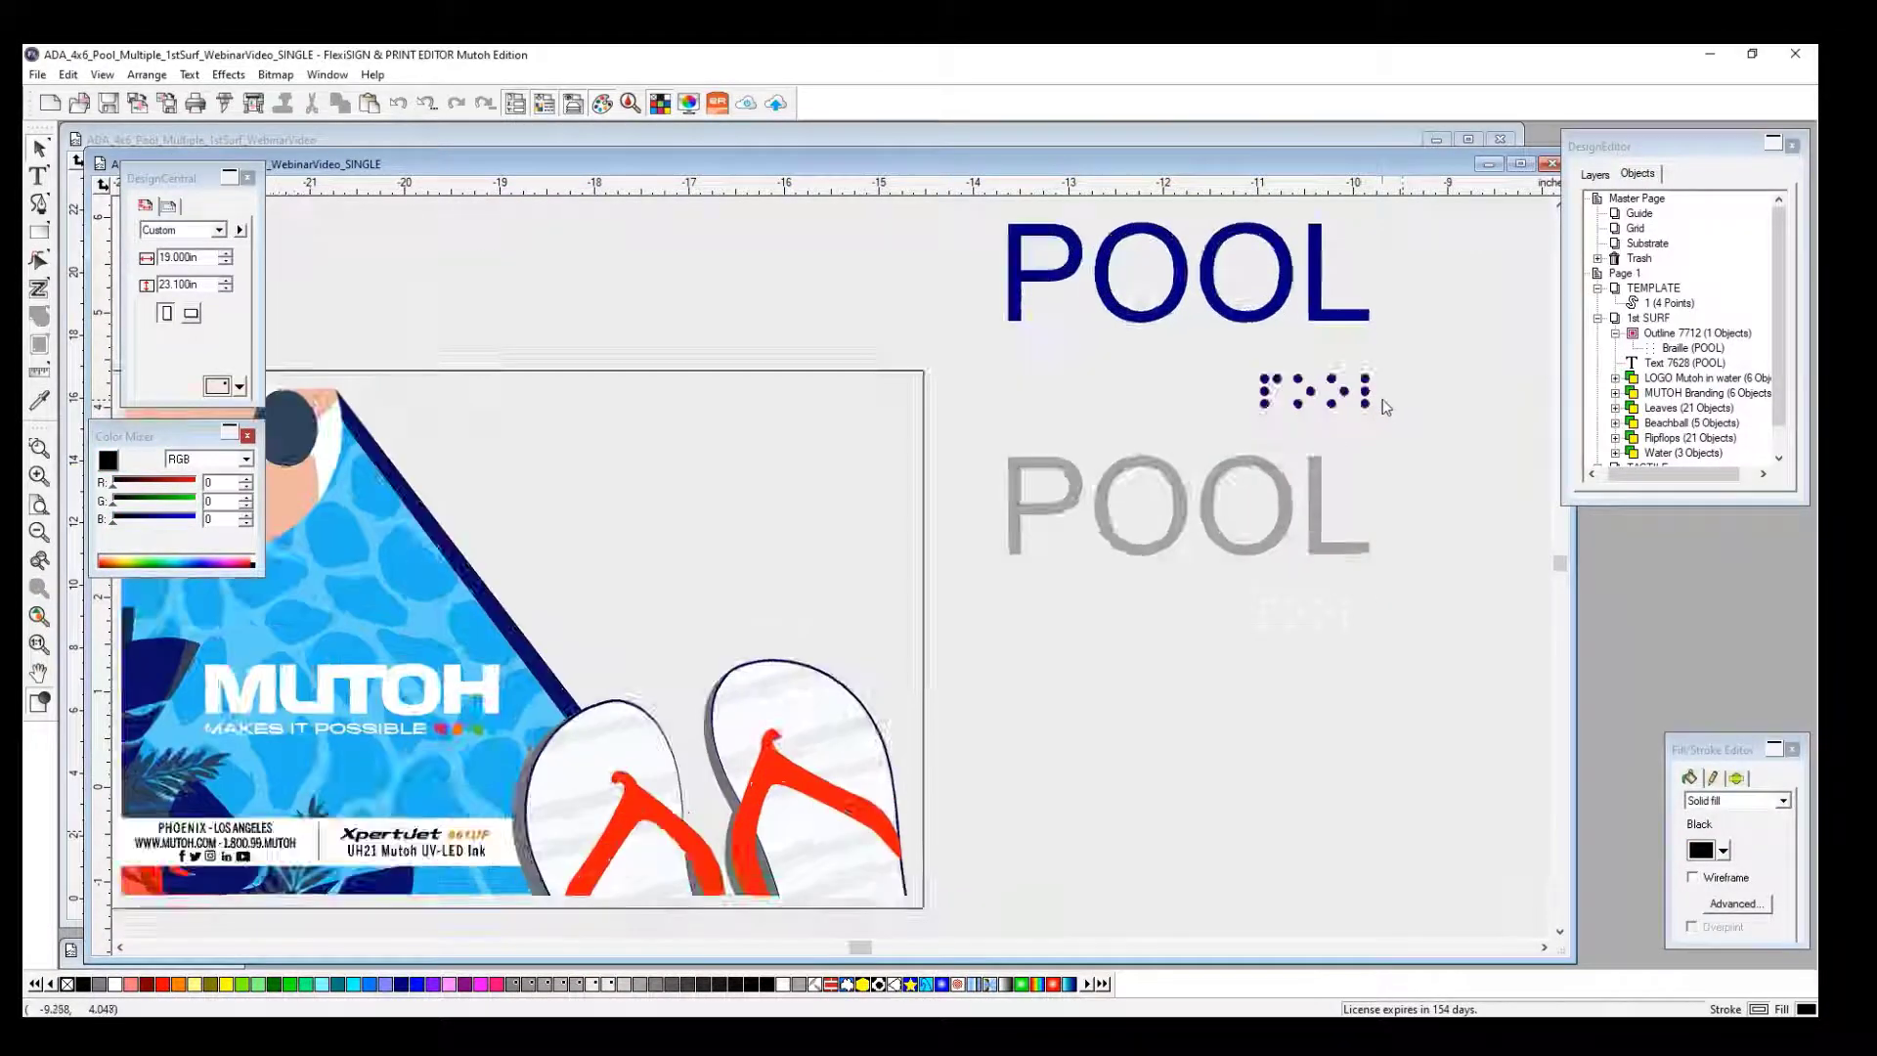
scroll(1183, 388, "up", 6)
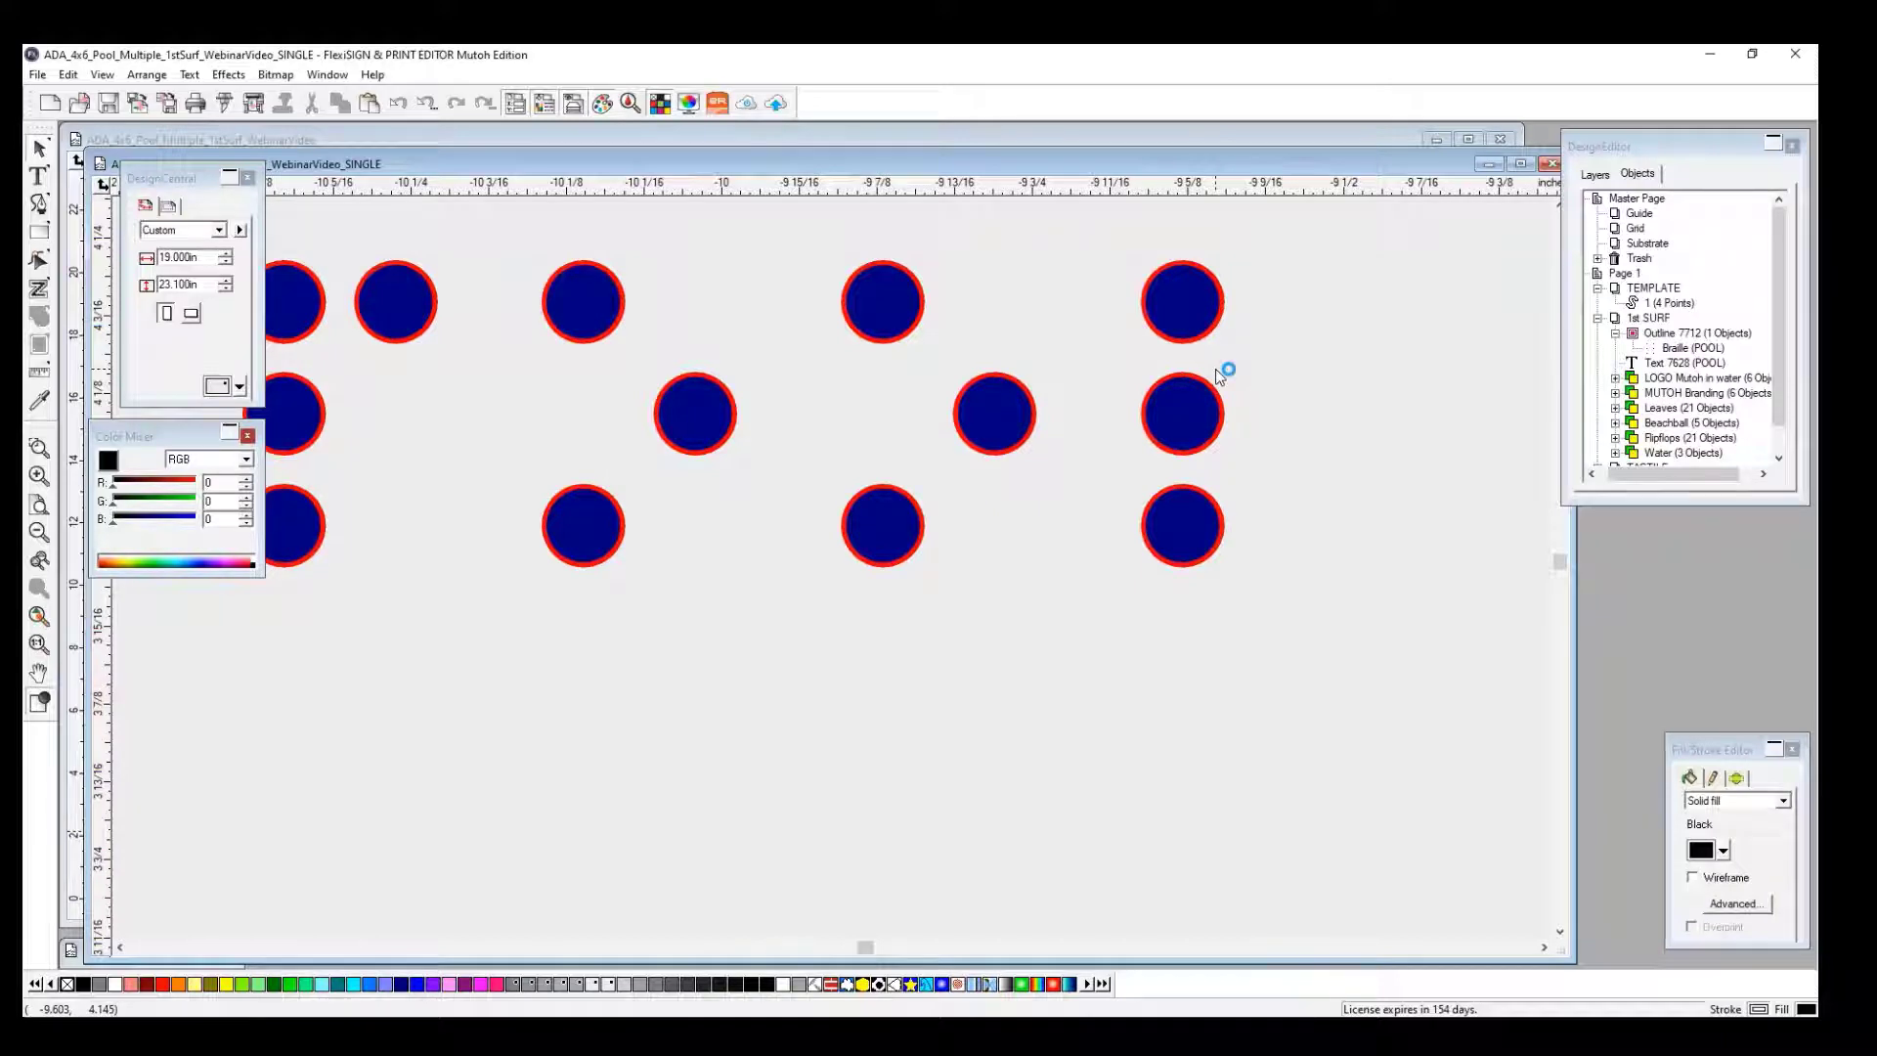
scroll(1023, 425, "down", 2)
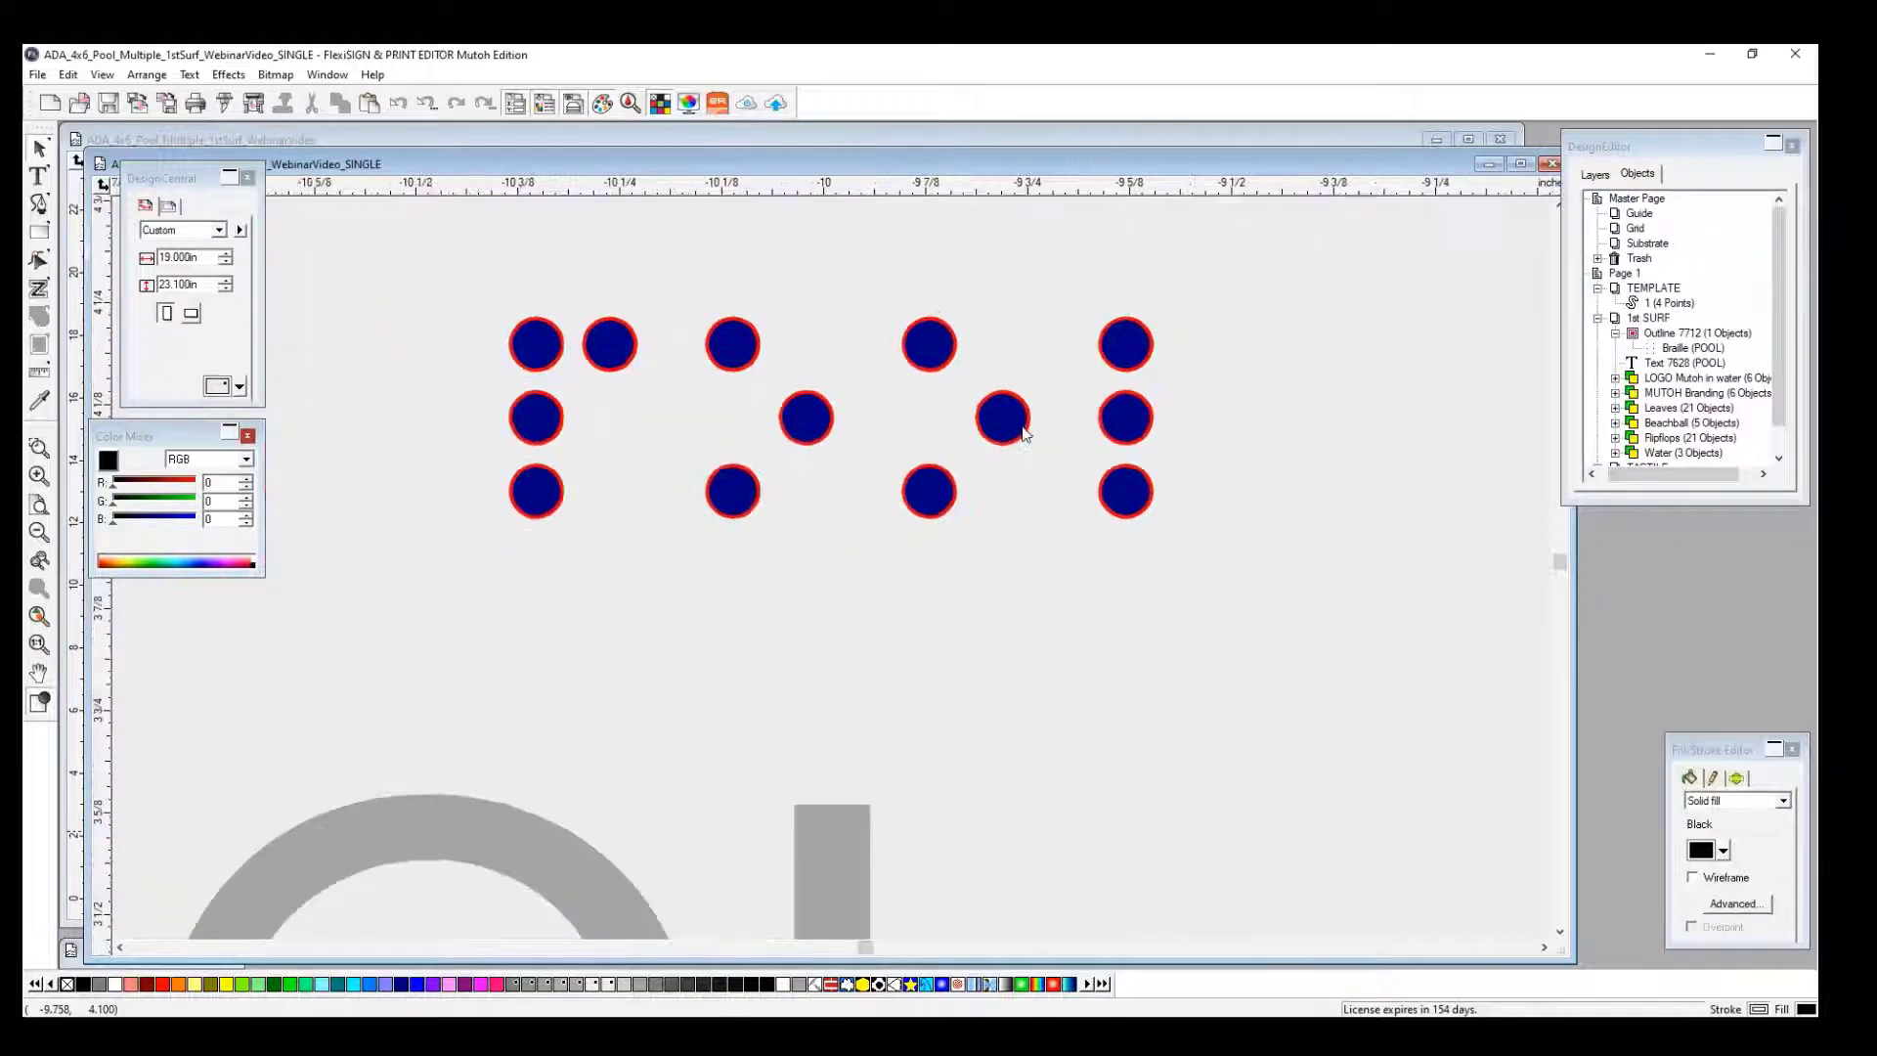
left_click(1155, 426)
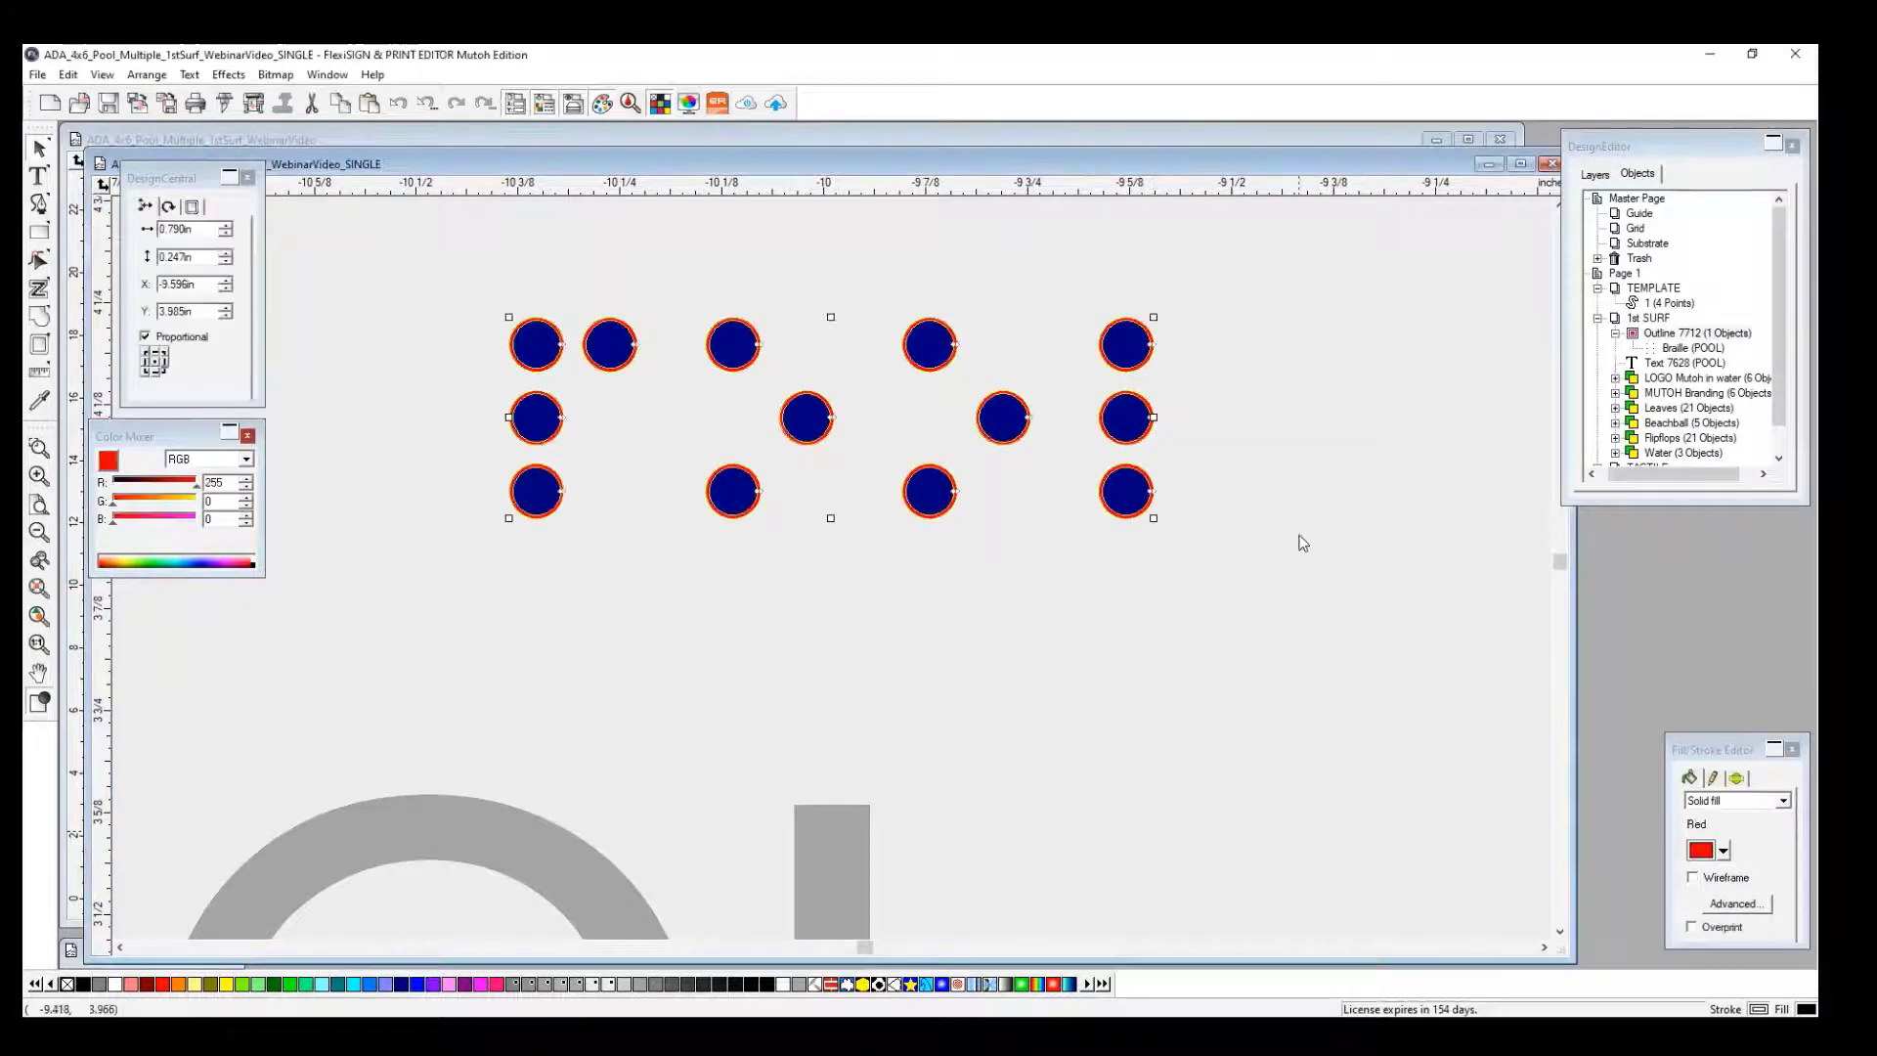
left_click(1724, 851)
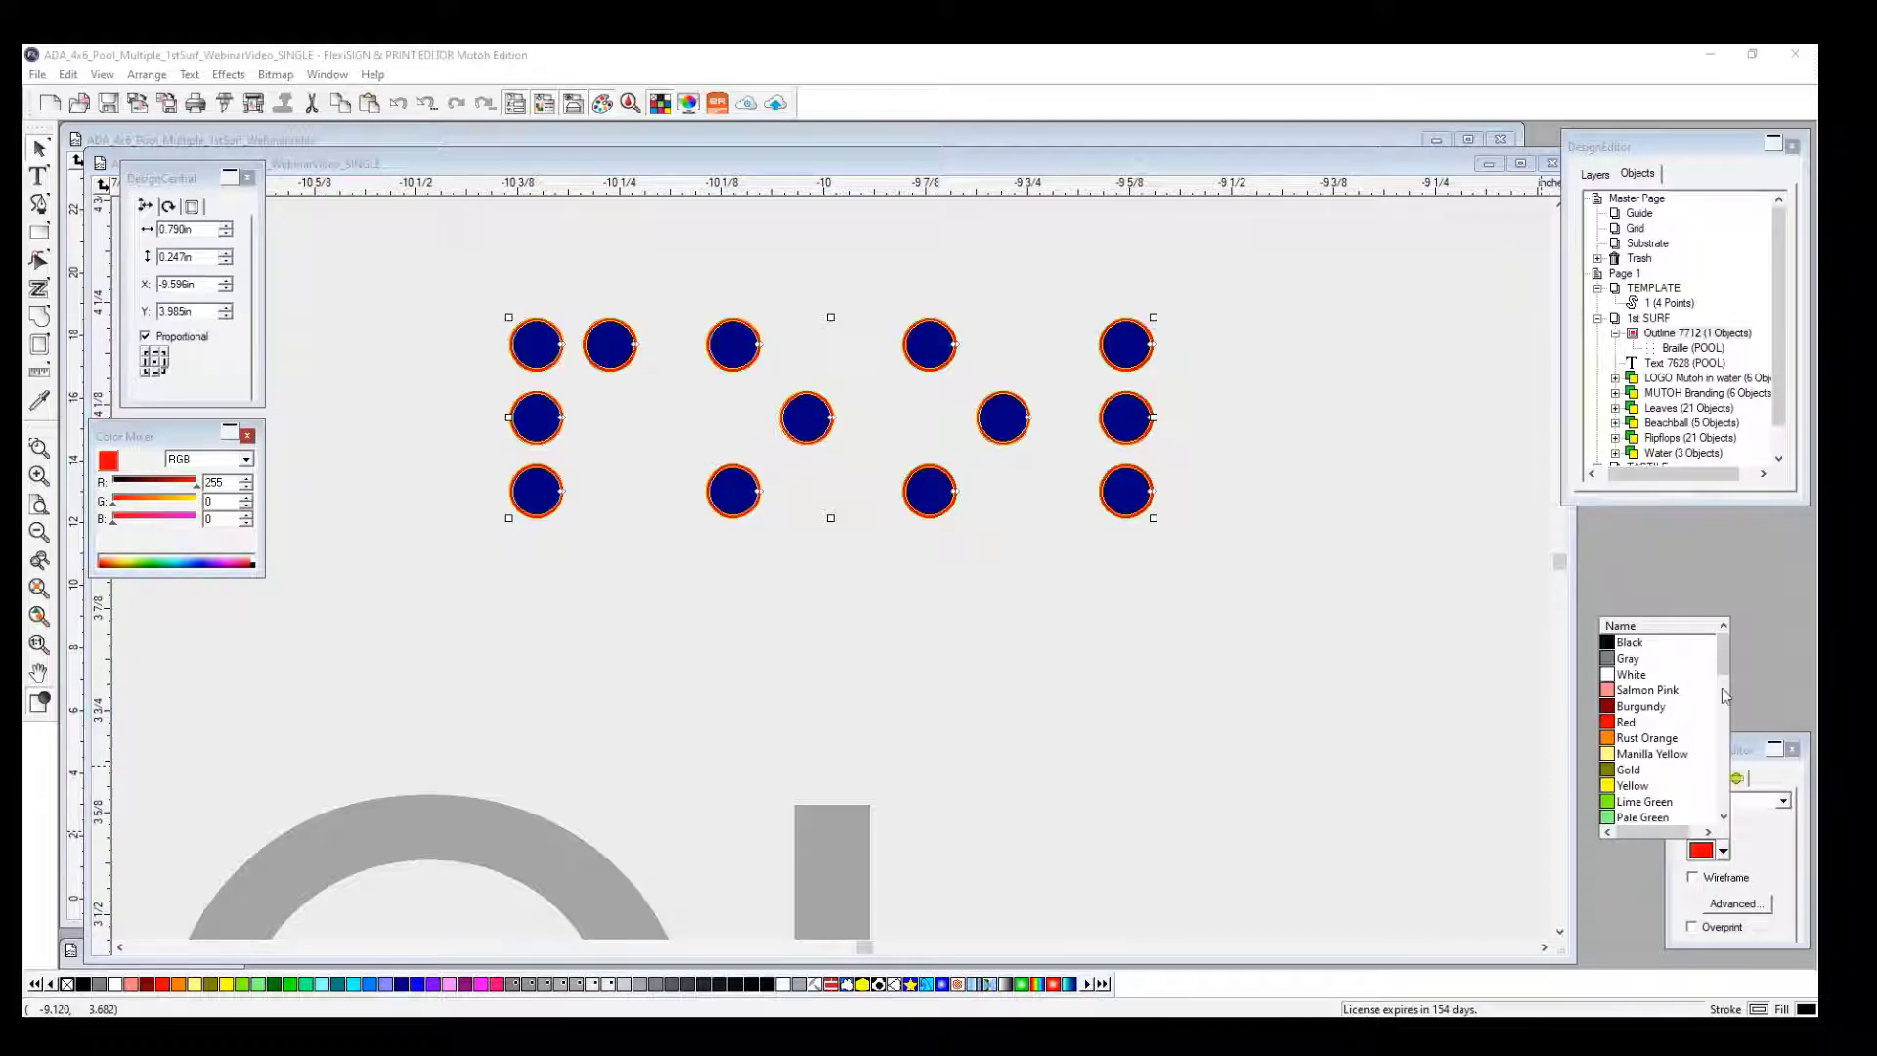
scroll(1726, 696, "down", 4)
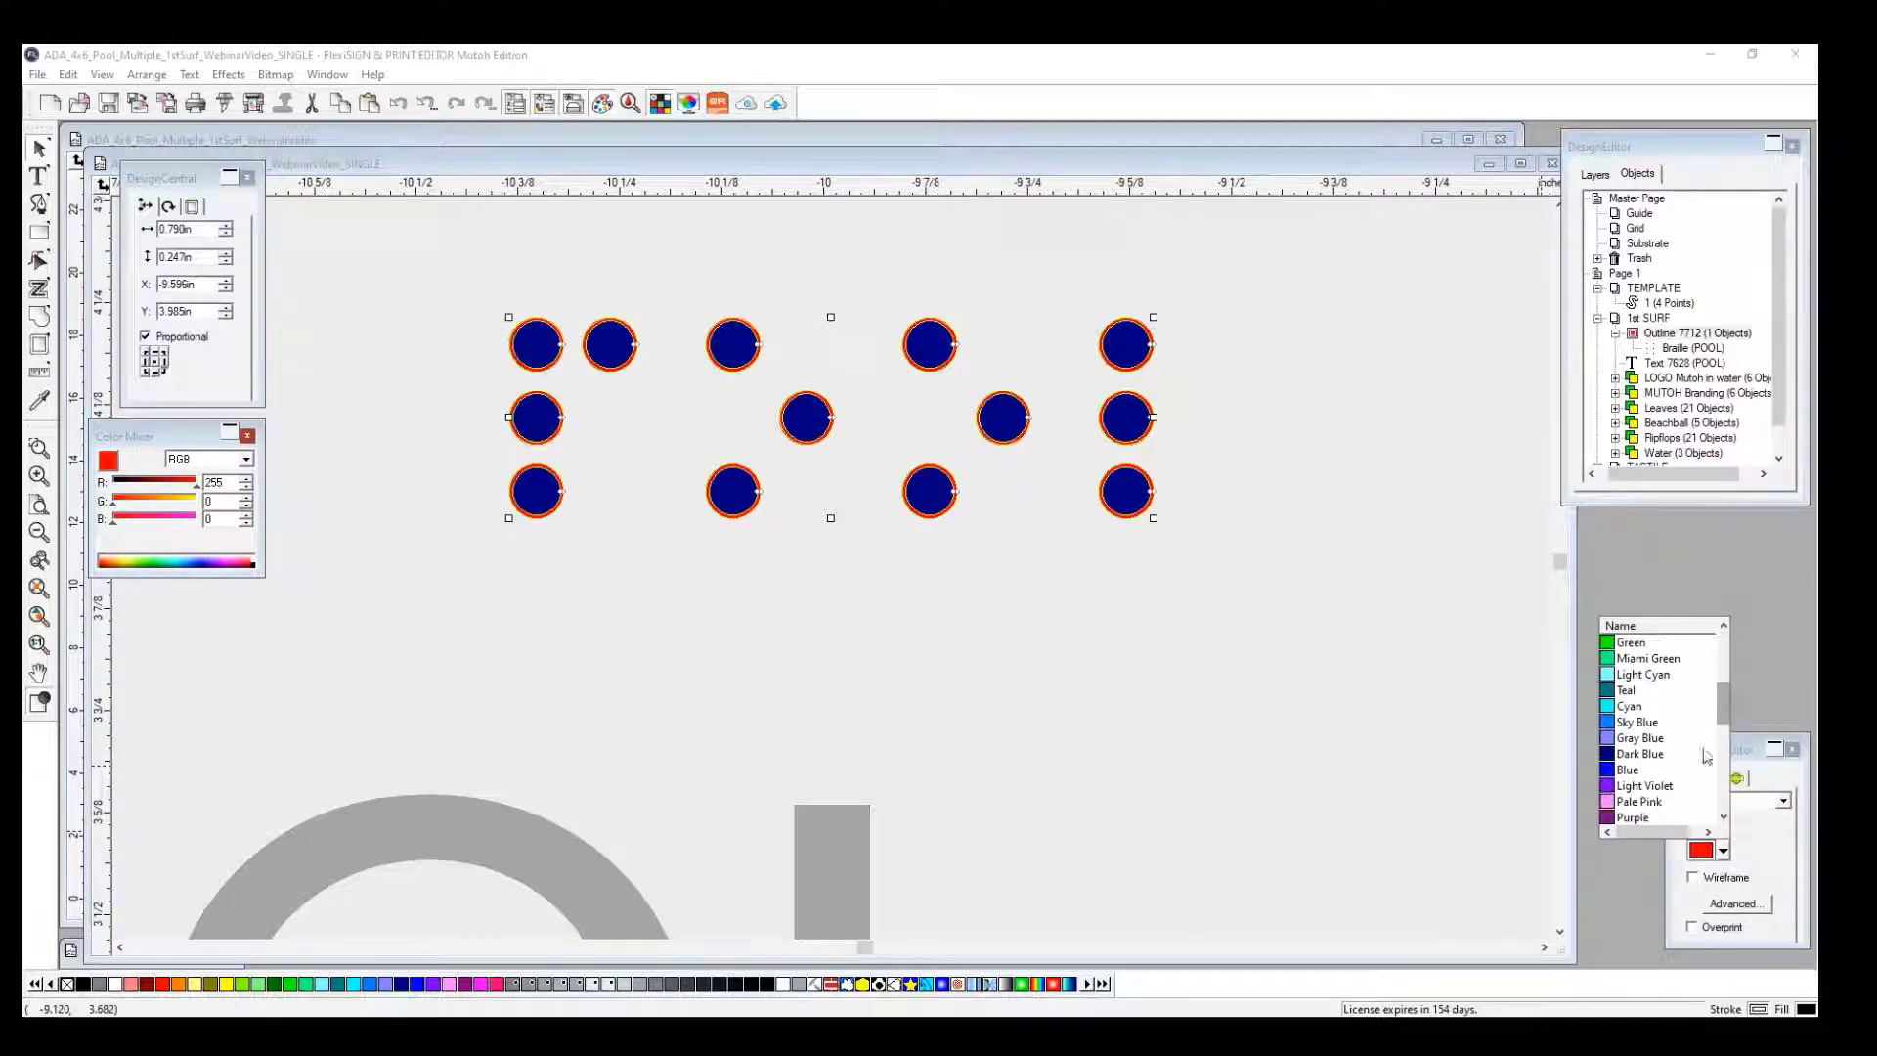
left_click(1645, 755)
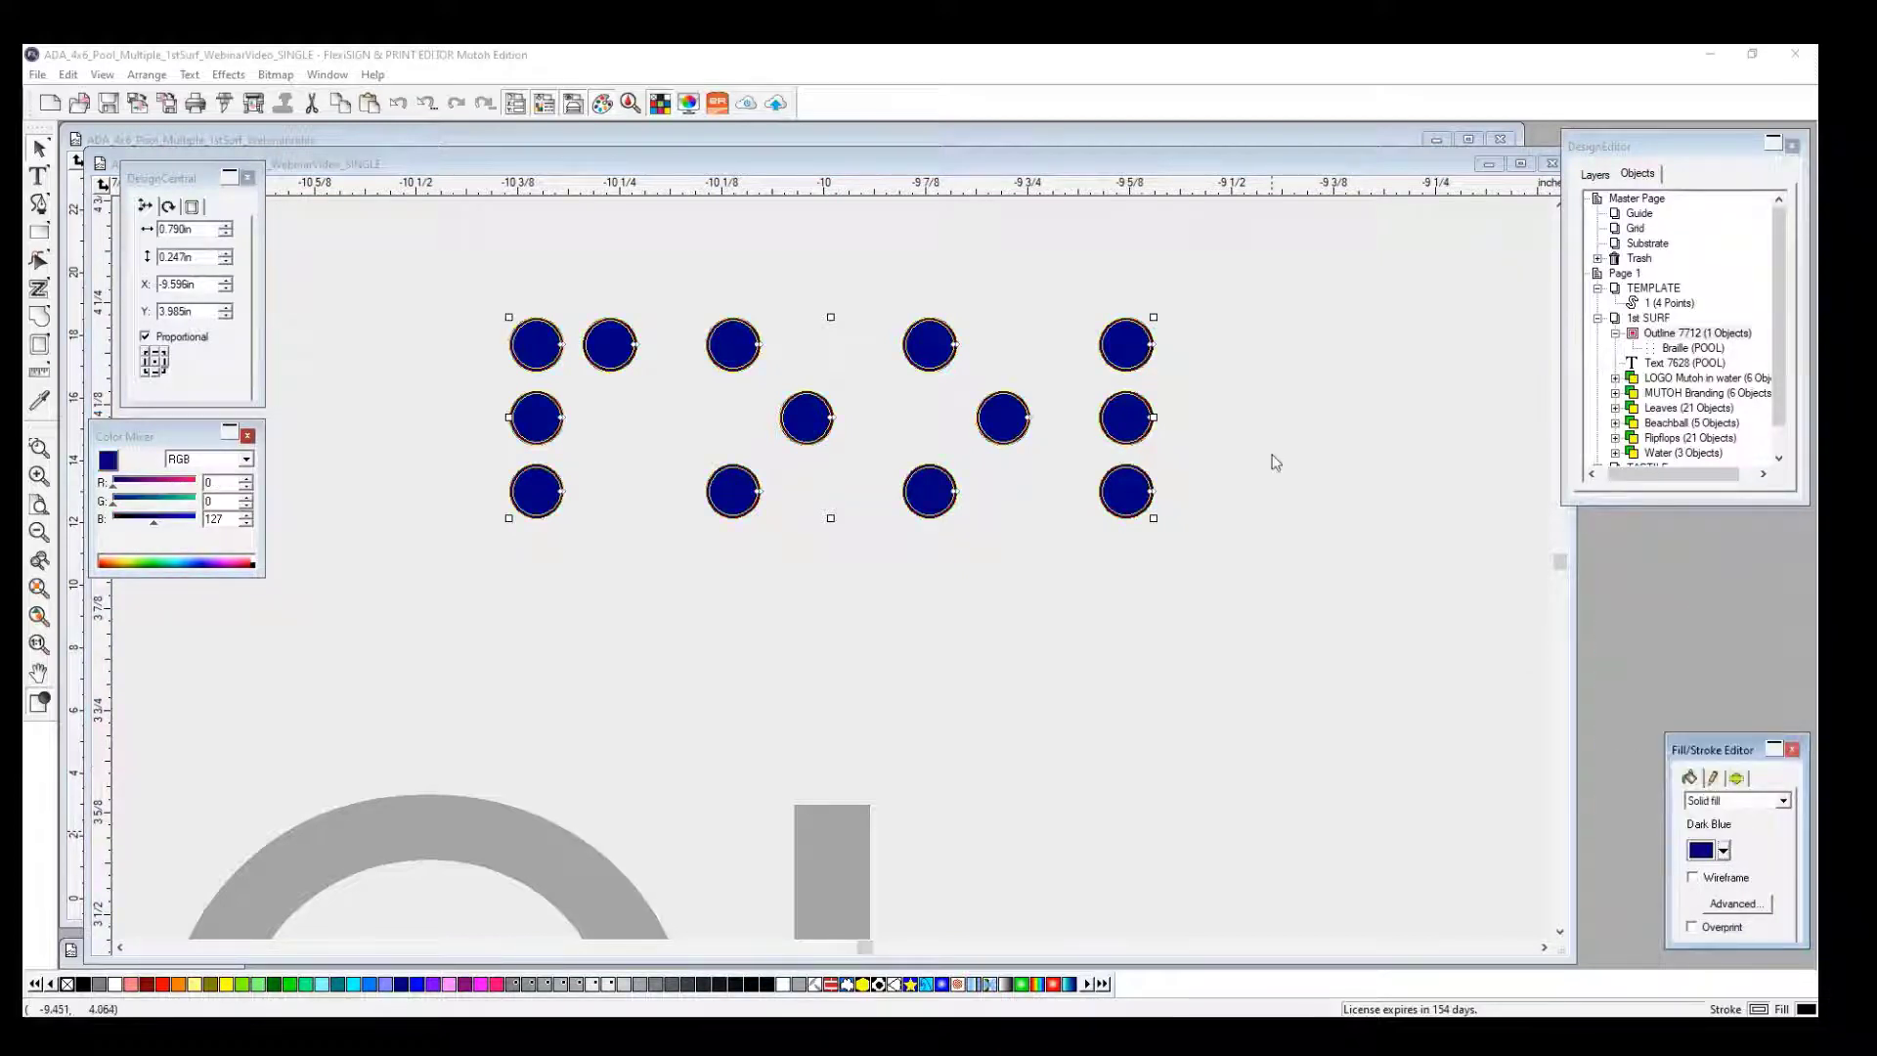
left_click(1242, 454)
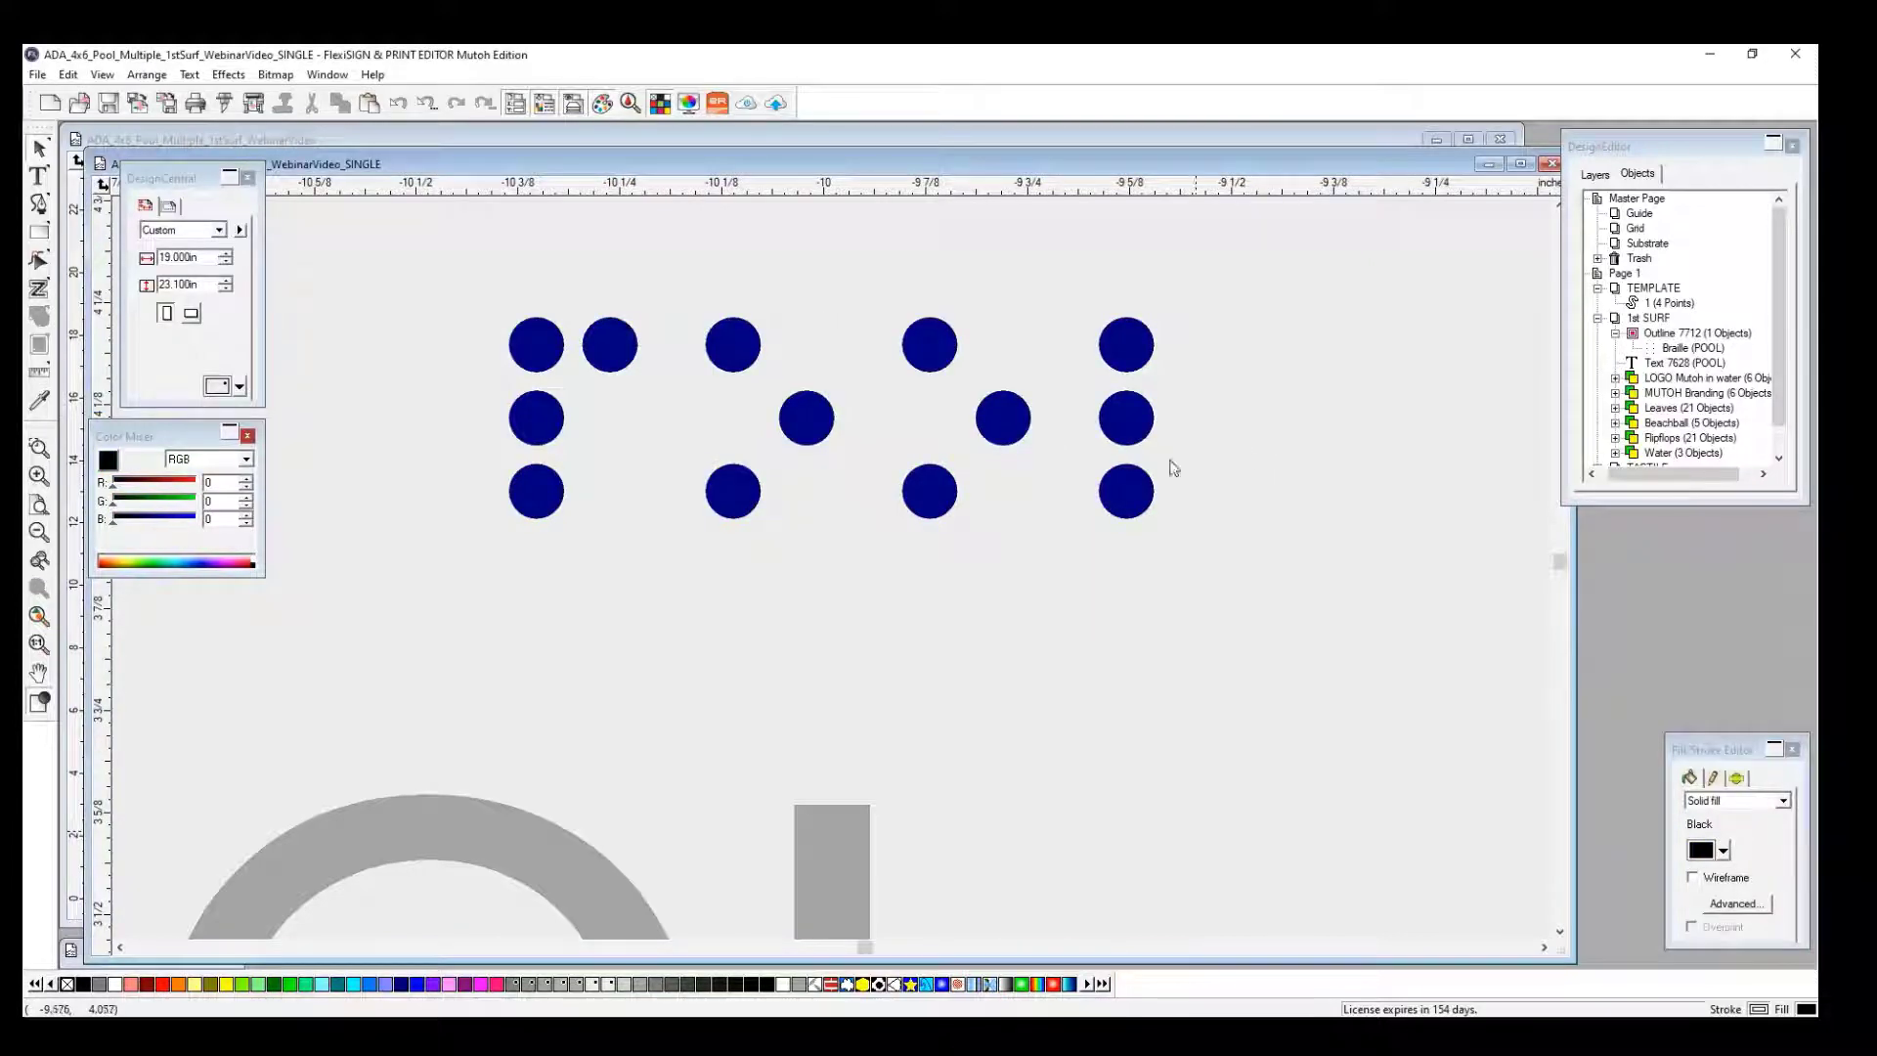
Group the dark blue POOL lettering with its outlined braille and move it onto the sign above the flip-flops, at about X -13.23 in, Y 2.55 in.
left_click(744, 350)
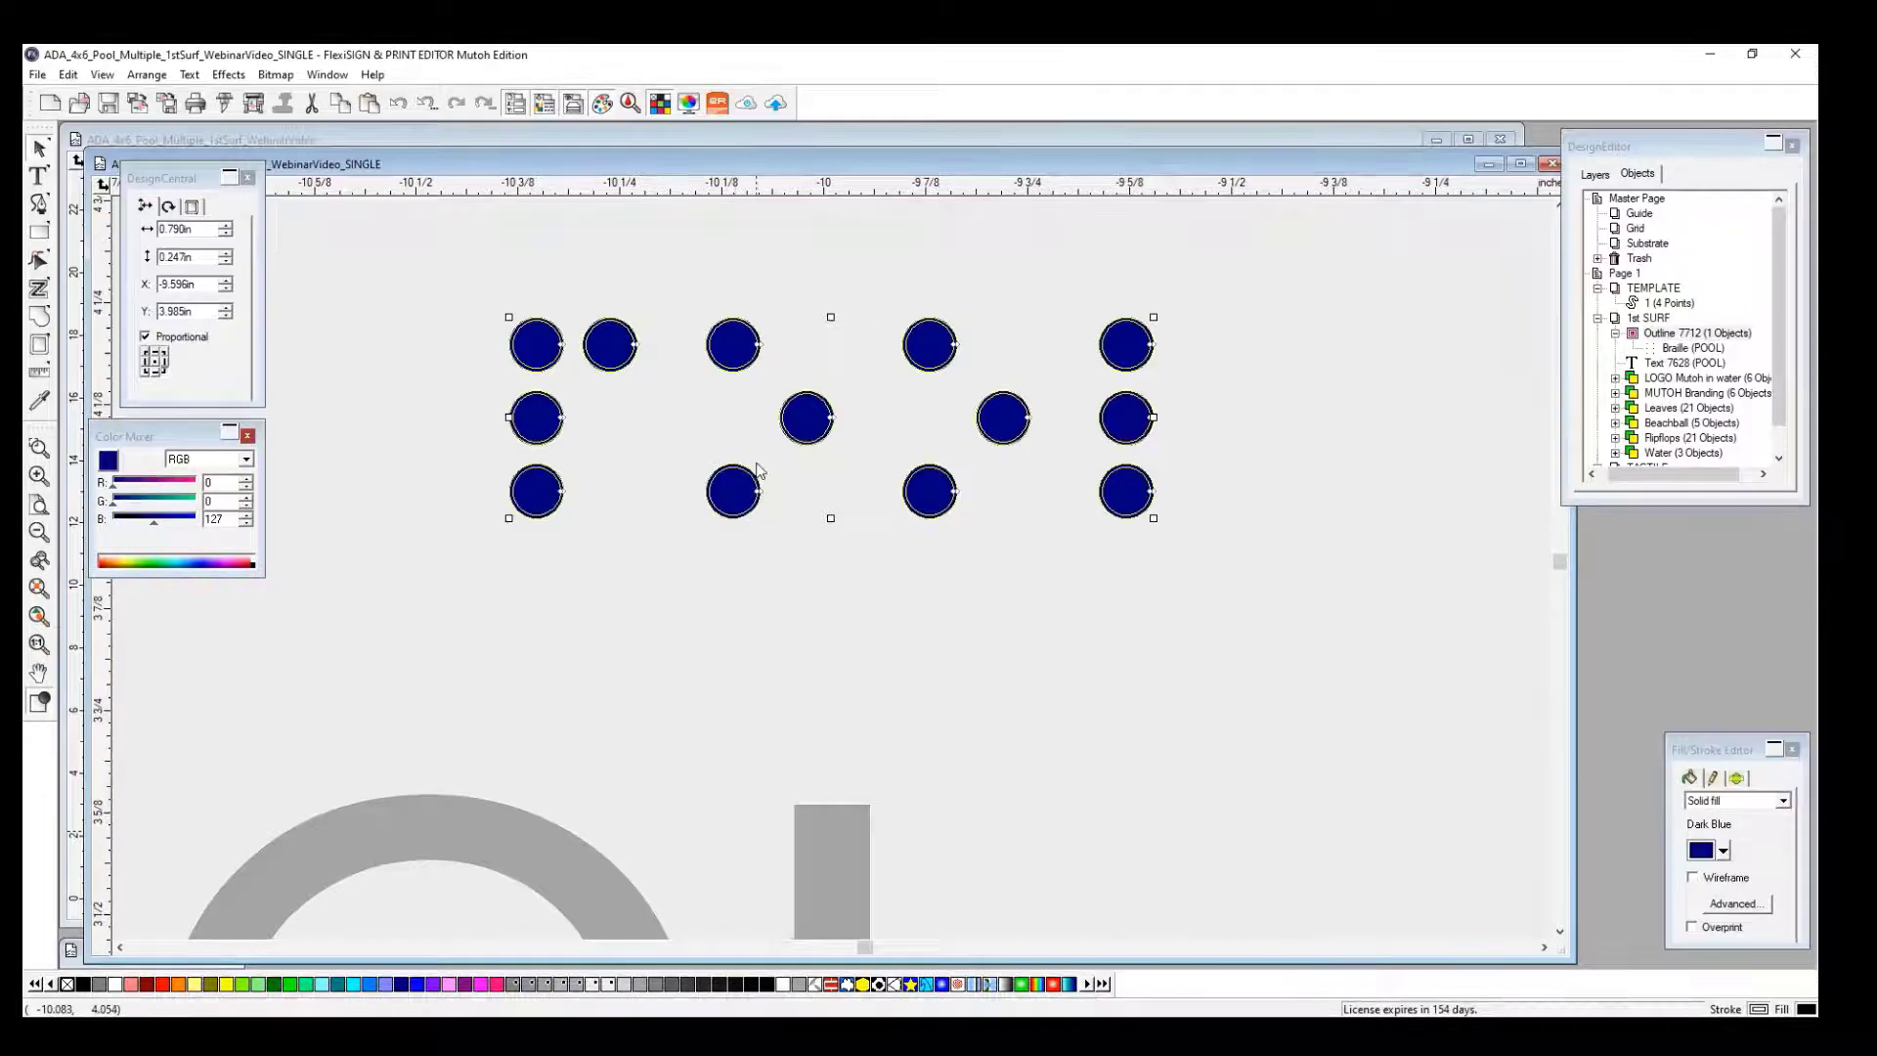
scroll(758, 470, "down", 5)
scroll(758, 470, "down", 5)
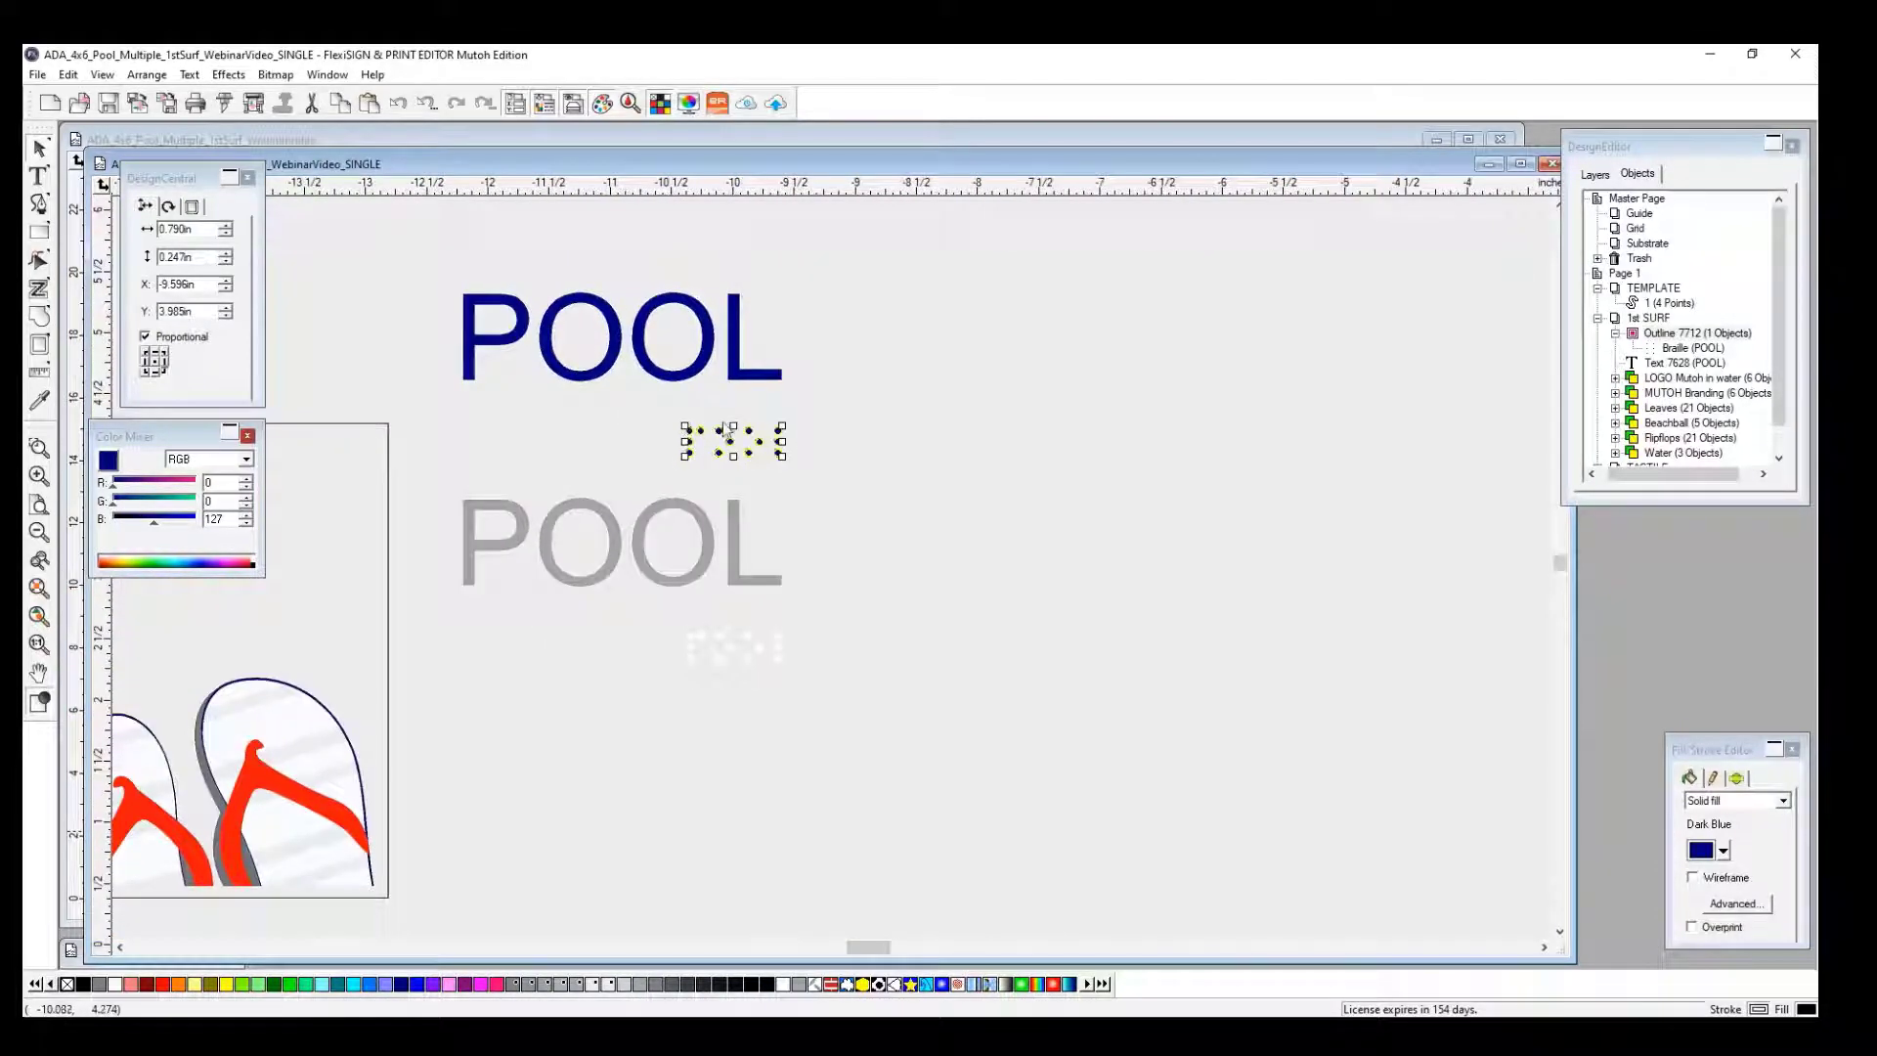
left_click(688, 380)
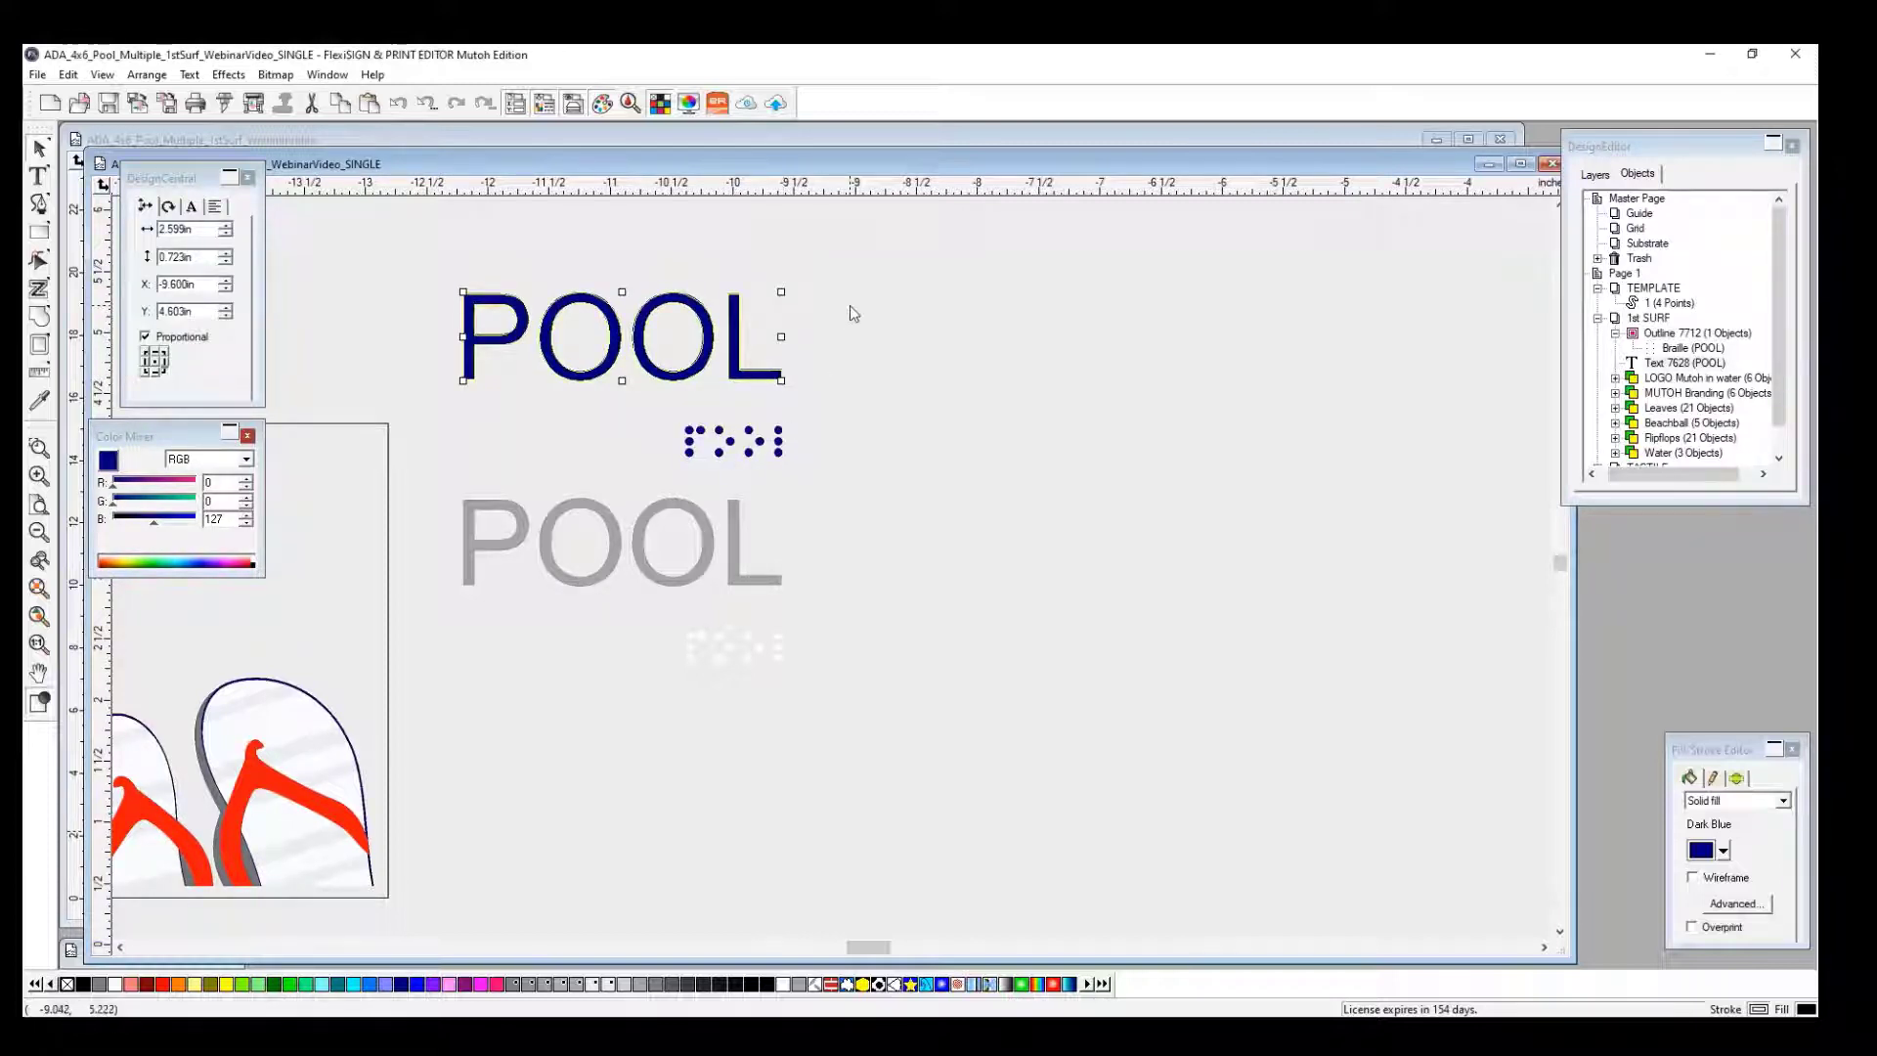
left_click_drag(839, 266, 420, 476)
key("ctrl+g")
left_click_drag(869, 948, 846, 956)
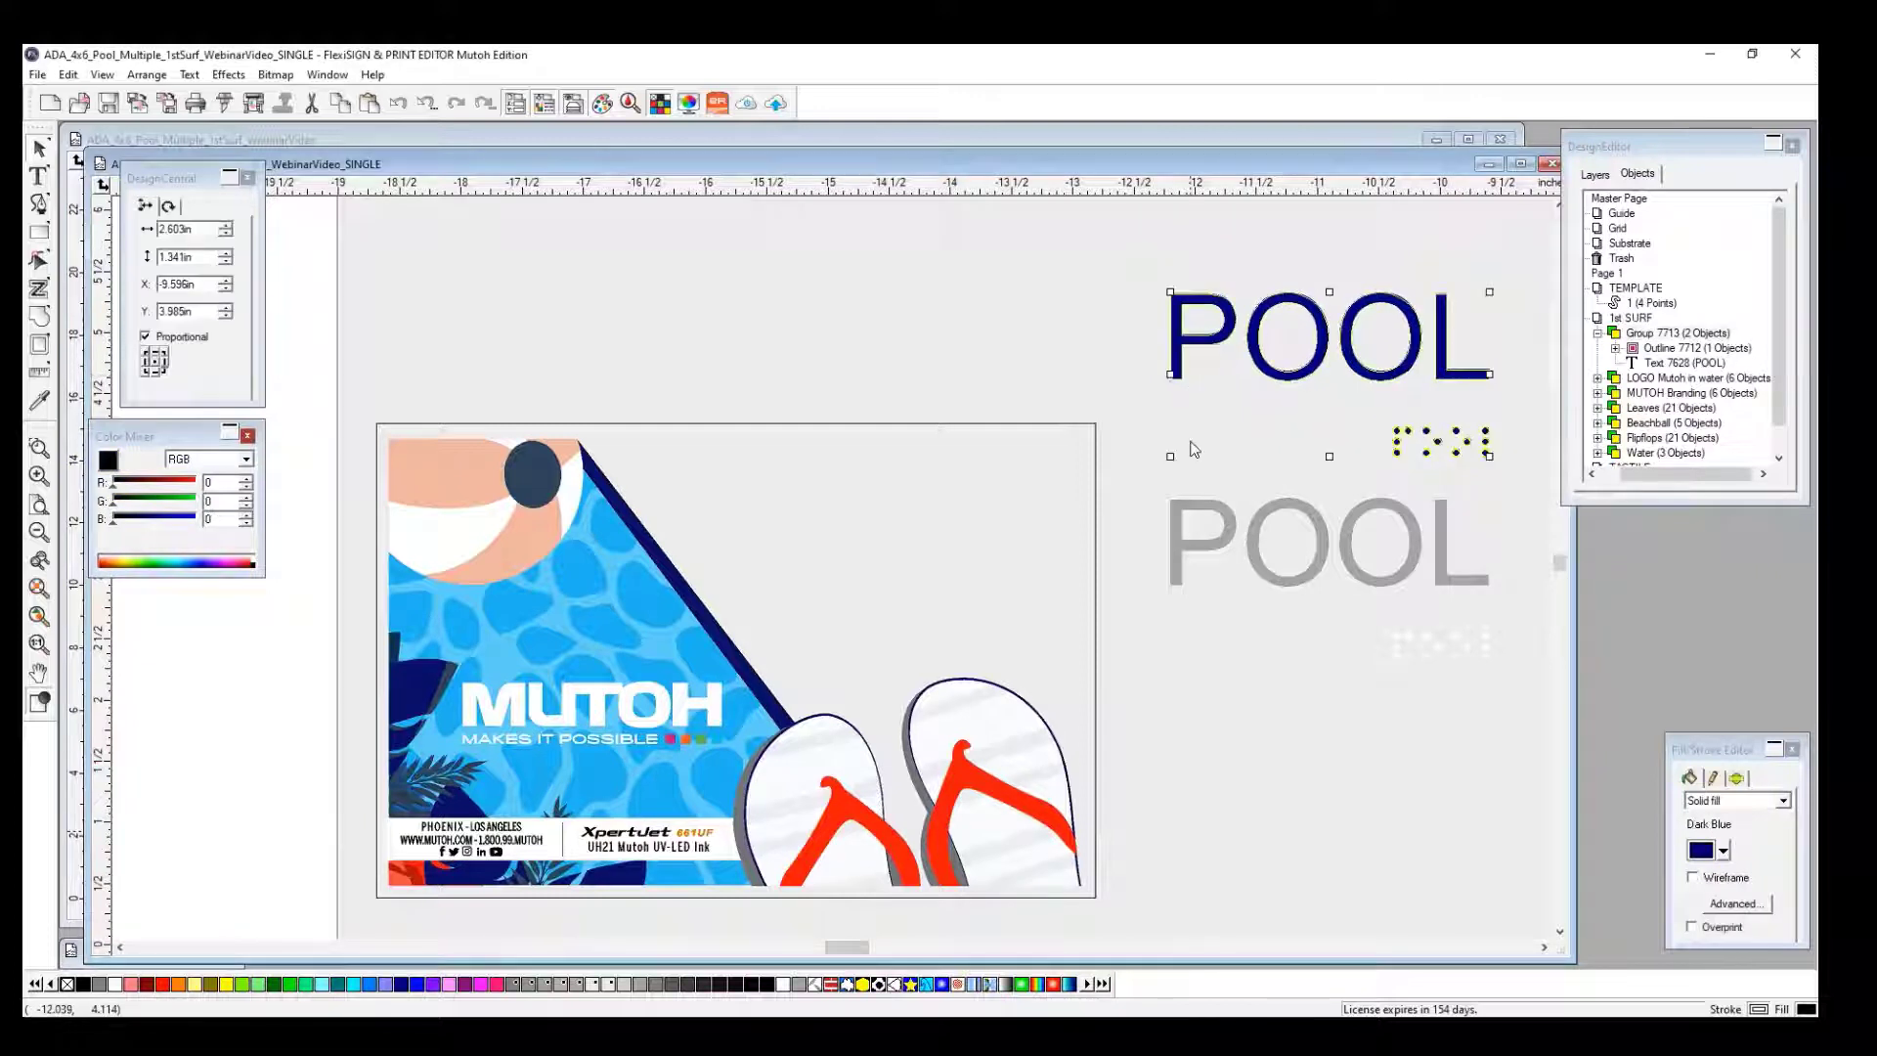
left_click_drag(1179, 342, 732, 518)
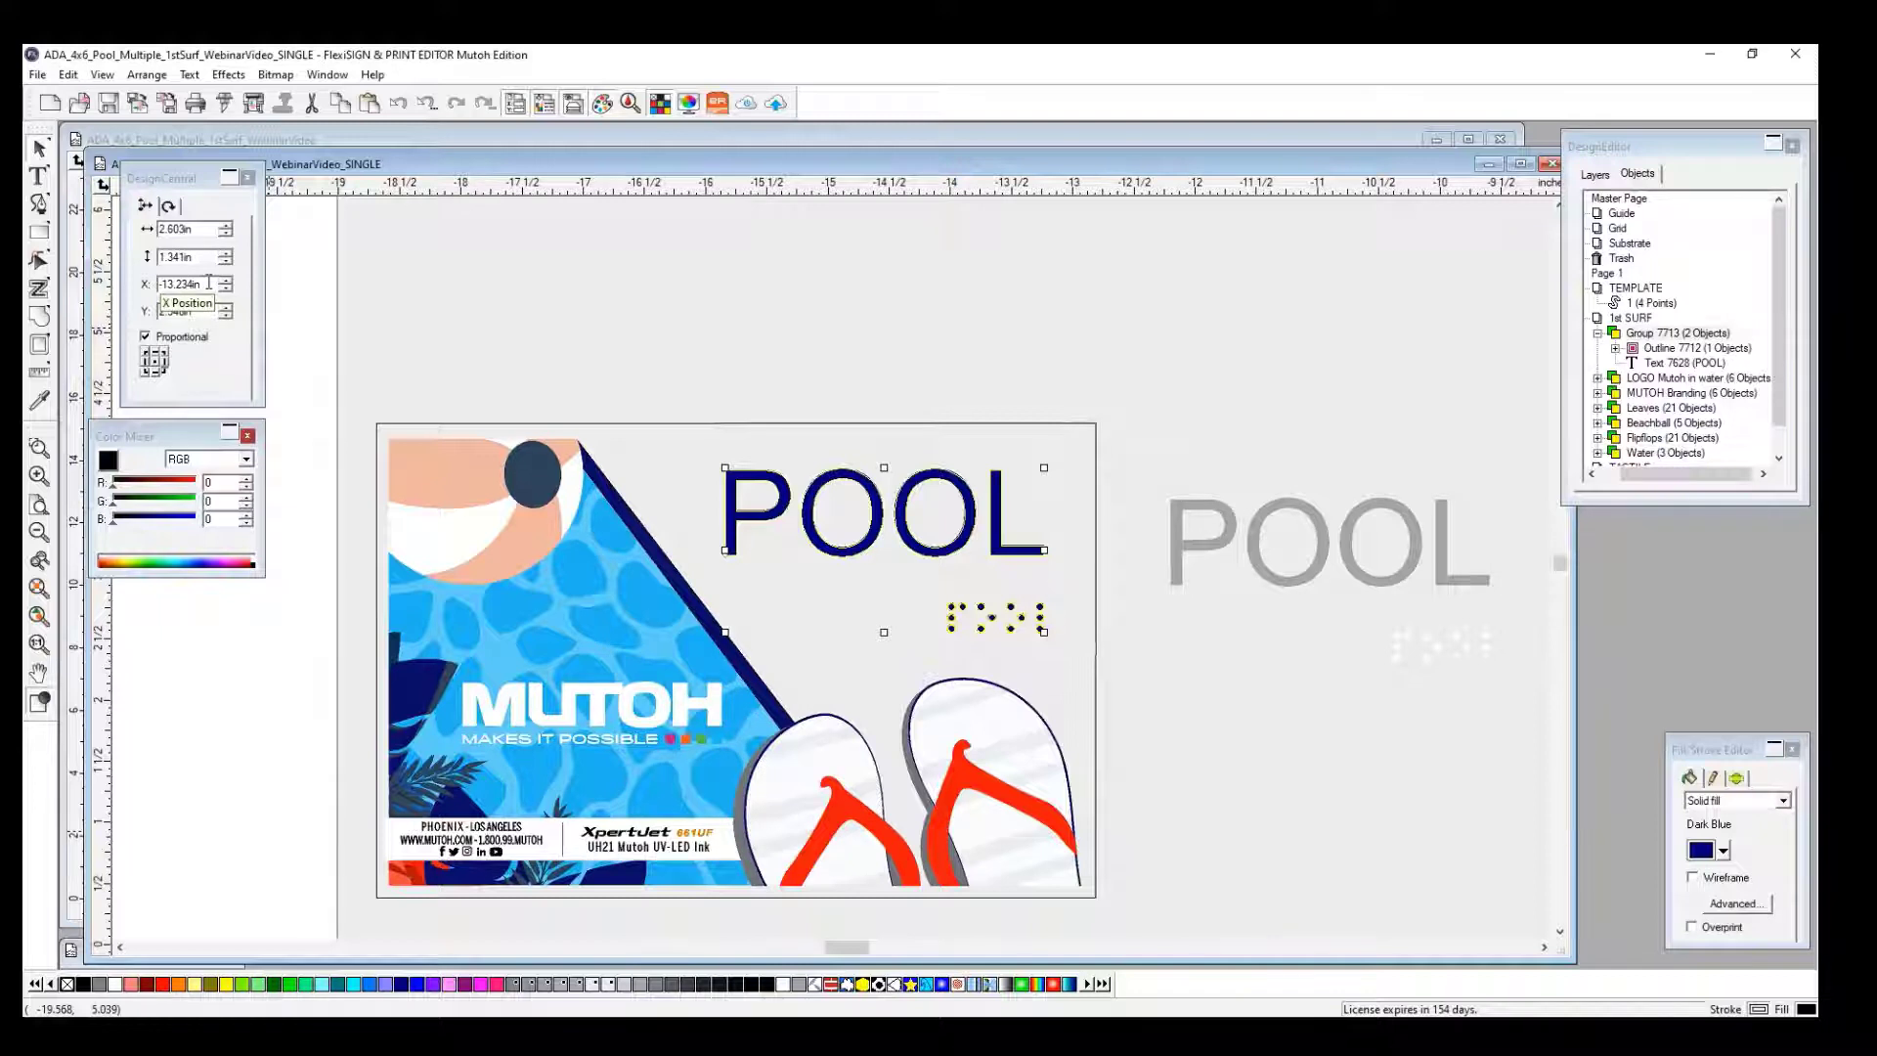
Align the gray tactile POOL group horizontally with the dark blue group by setting its X position to -13.234 in.
left_click_drag(208, 283, 110, 275)
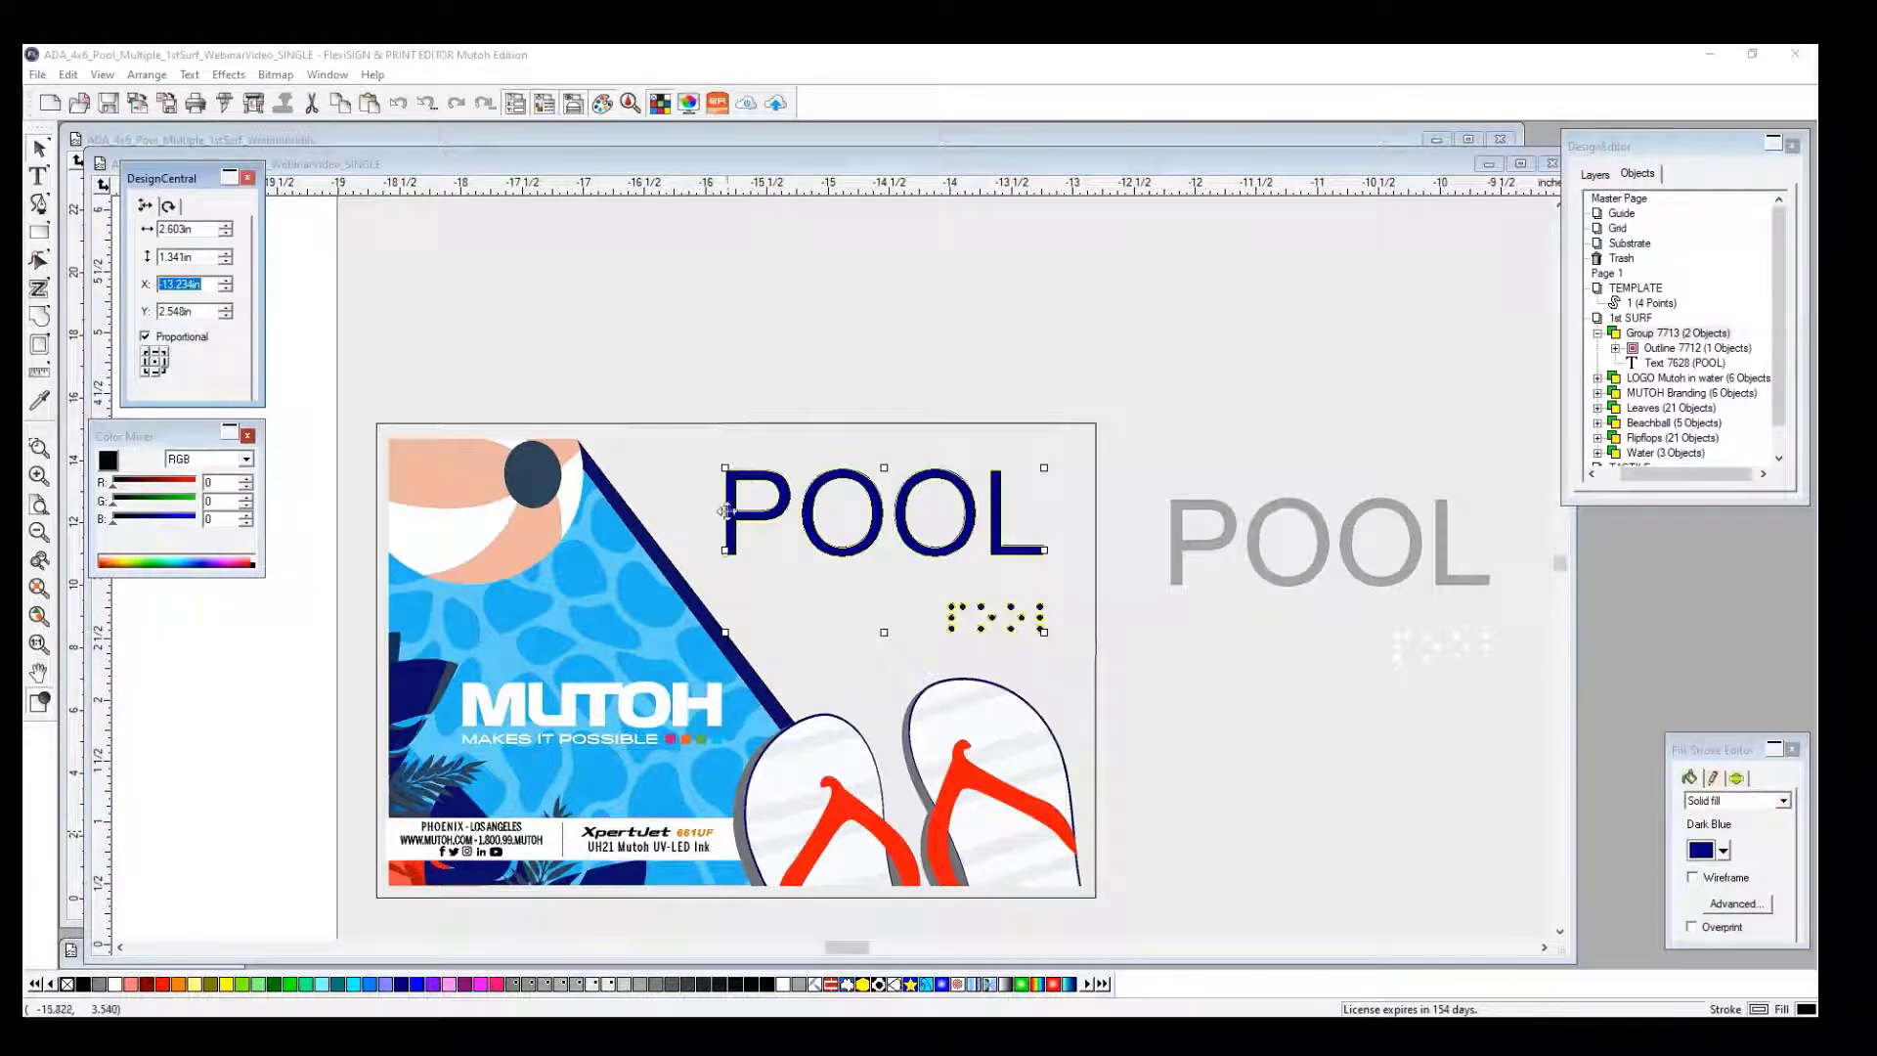
left_click(1178, 582)
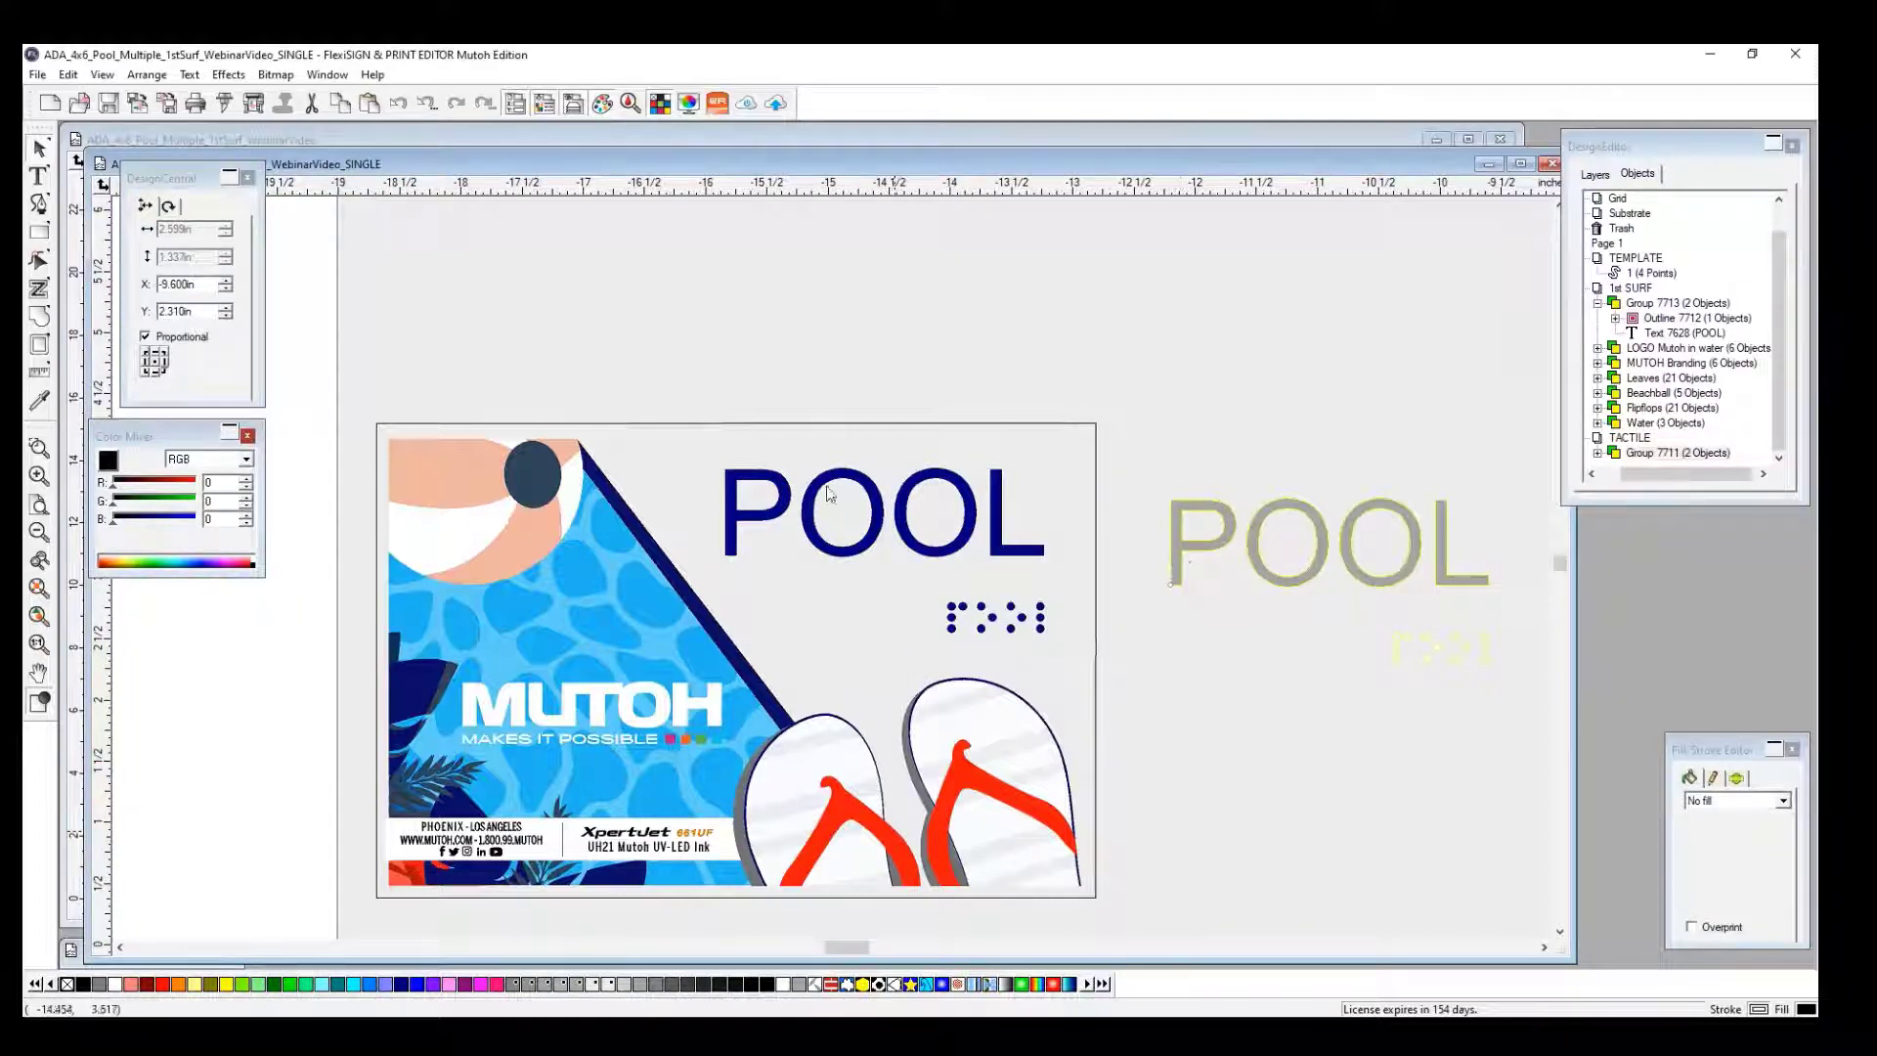
double_click(210, 283)
type("-13.234in")
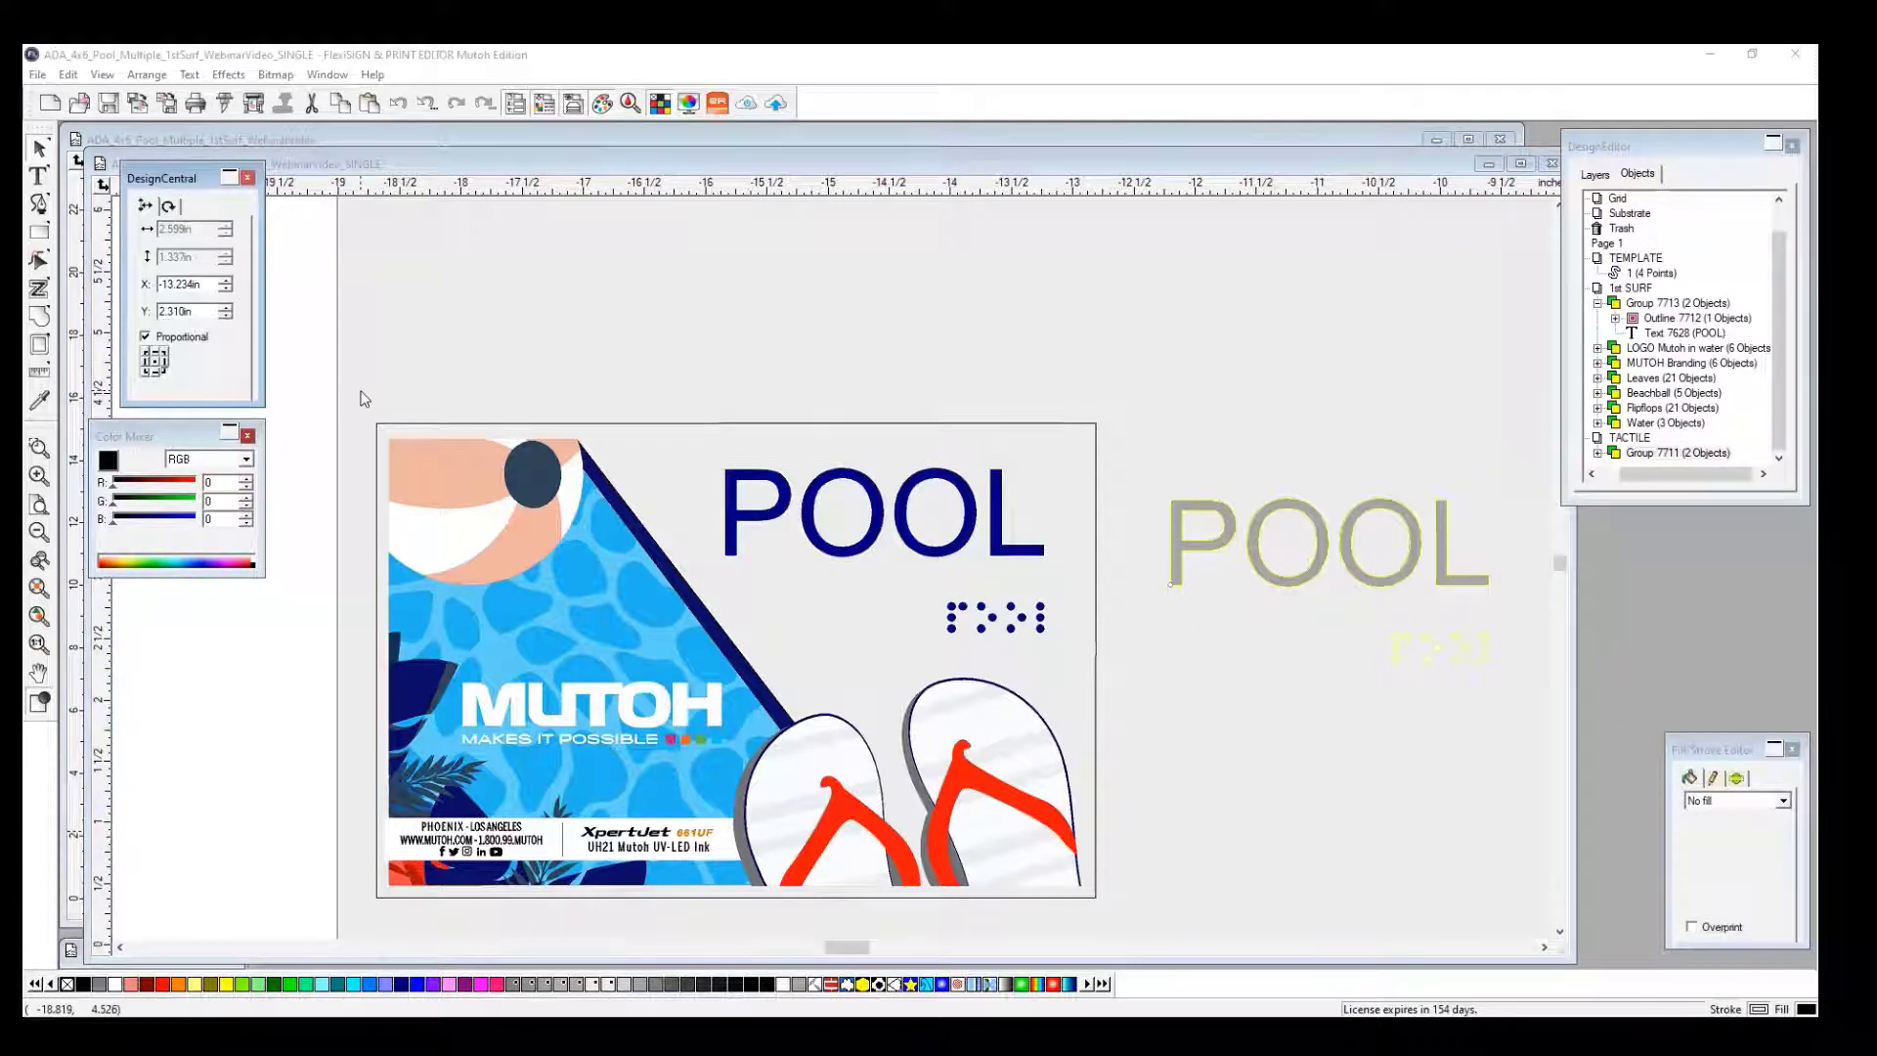
key("Tab")
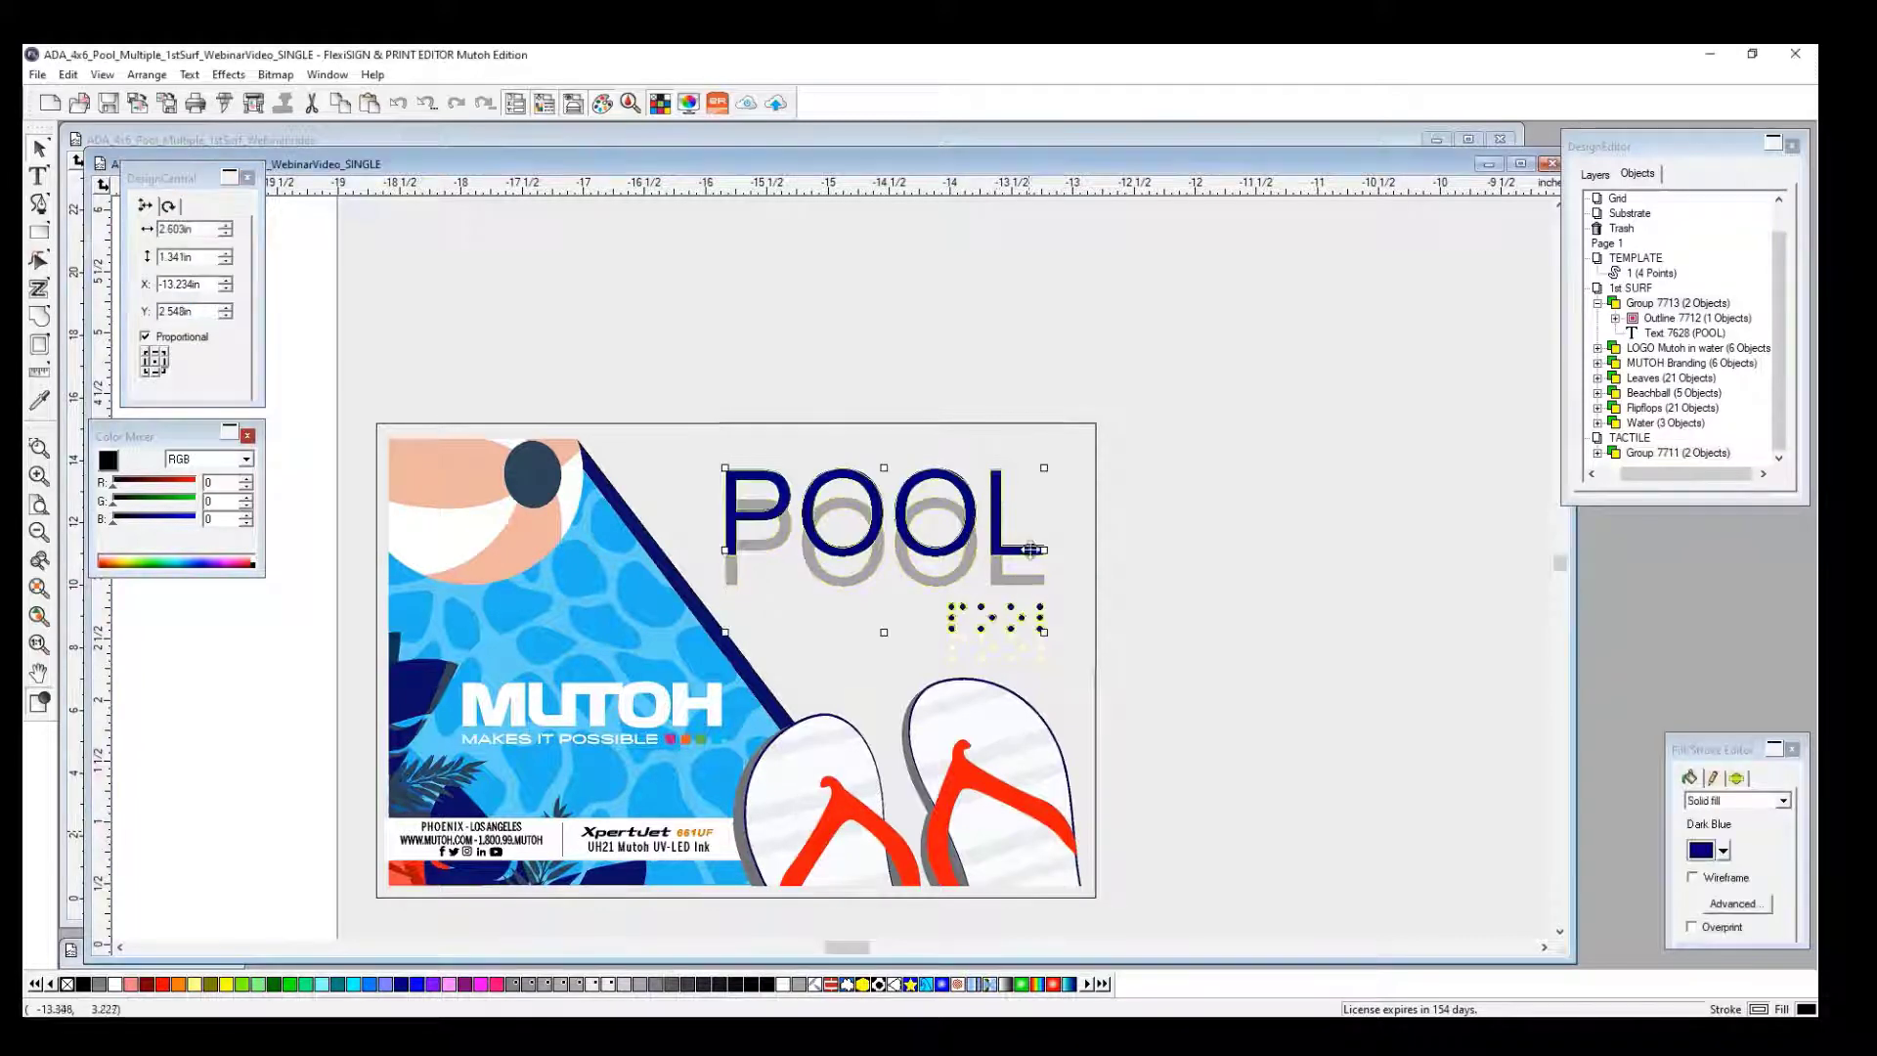
Set the tactile POOL group's Y position to 2.548 in so it matches the dark blue group.
left_click(1003, 484)
left_click(181, 311)
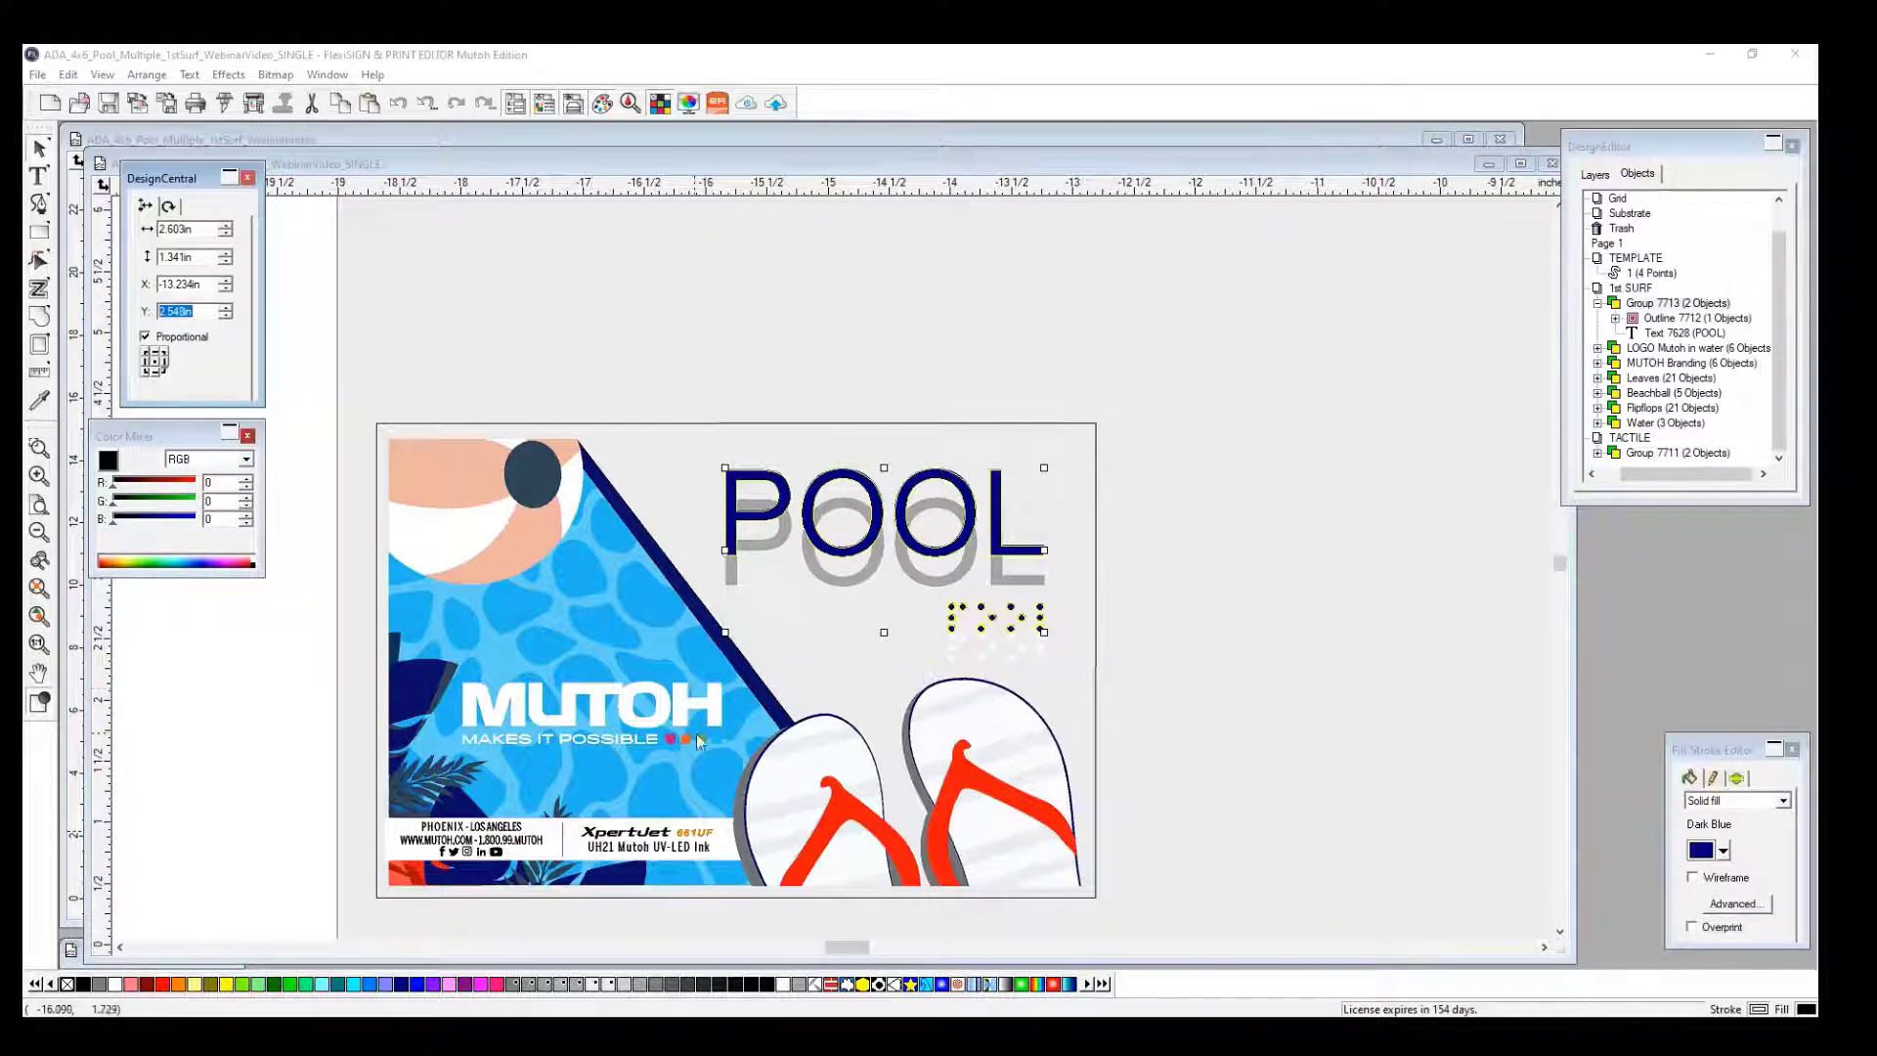
left_click(1198, 677)
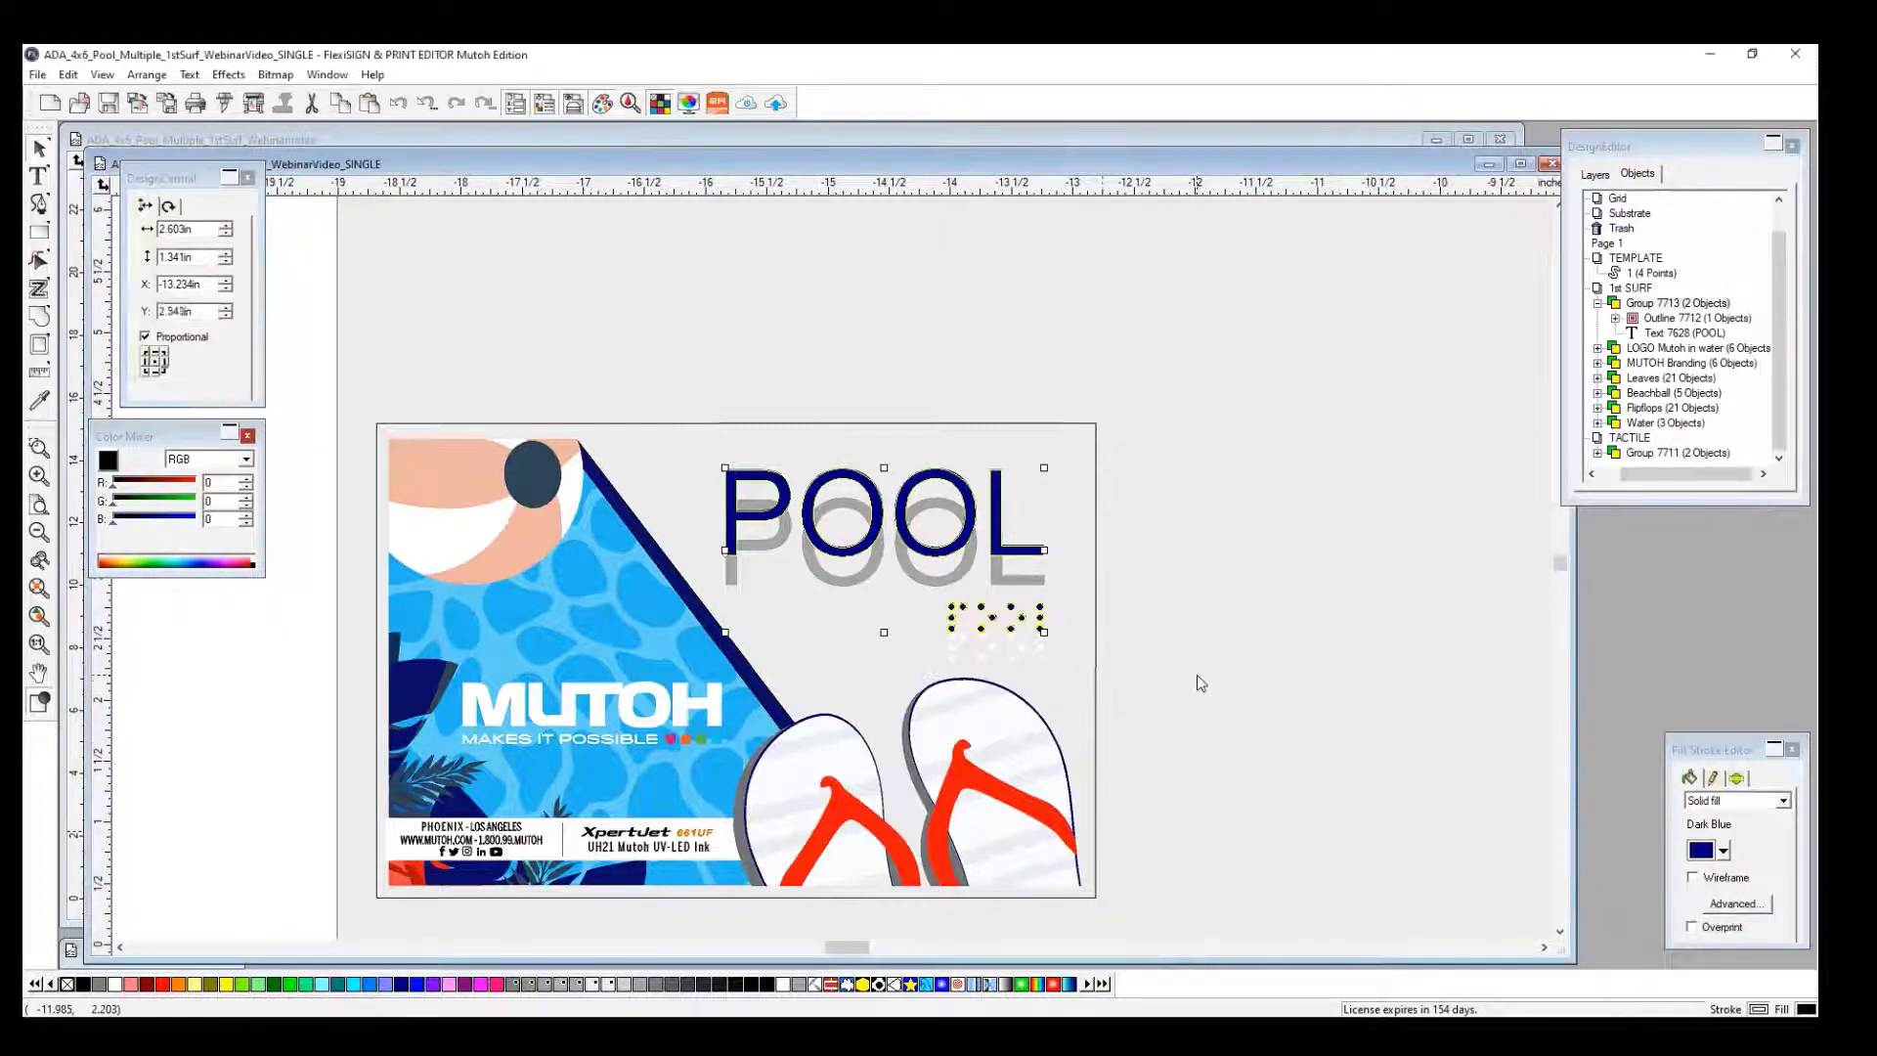
left_click(1046, 665)
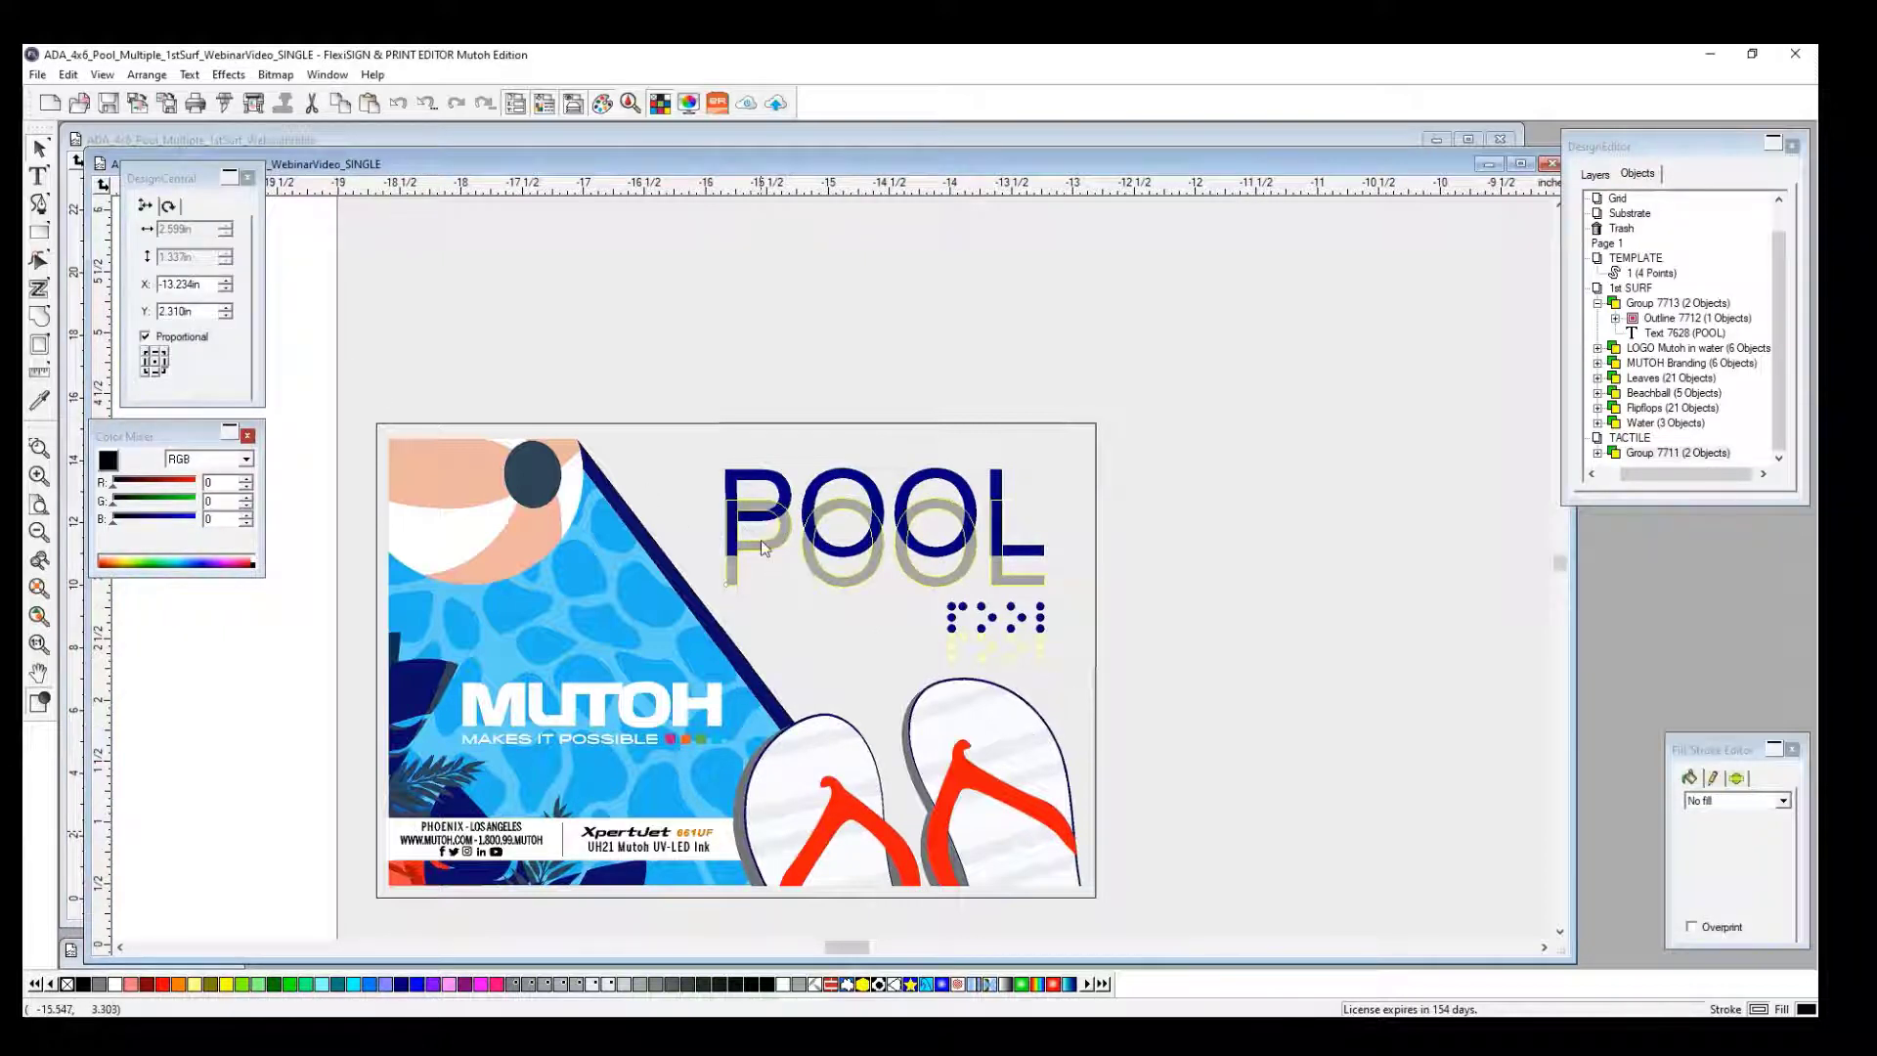
double_click(202, 312)
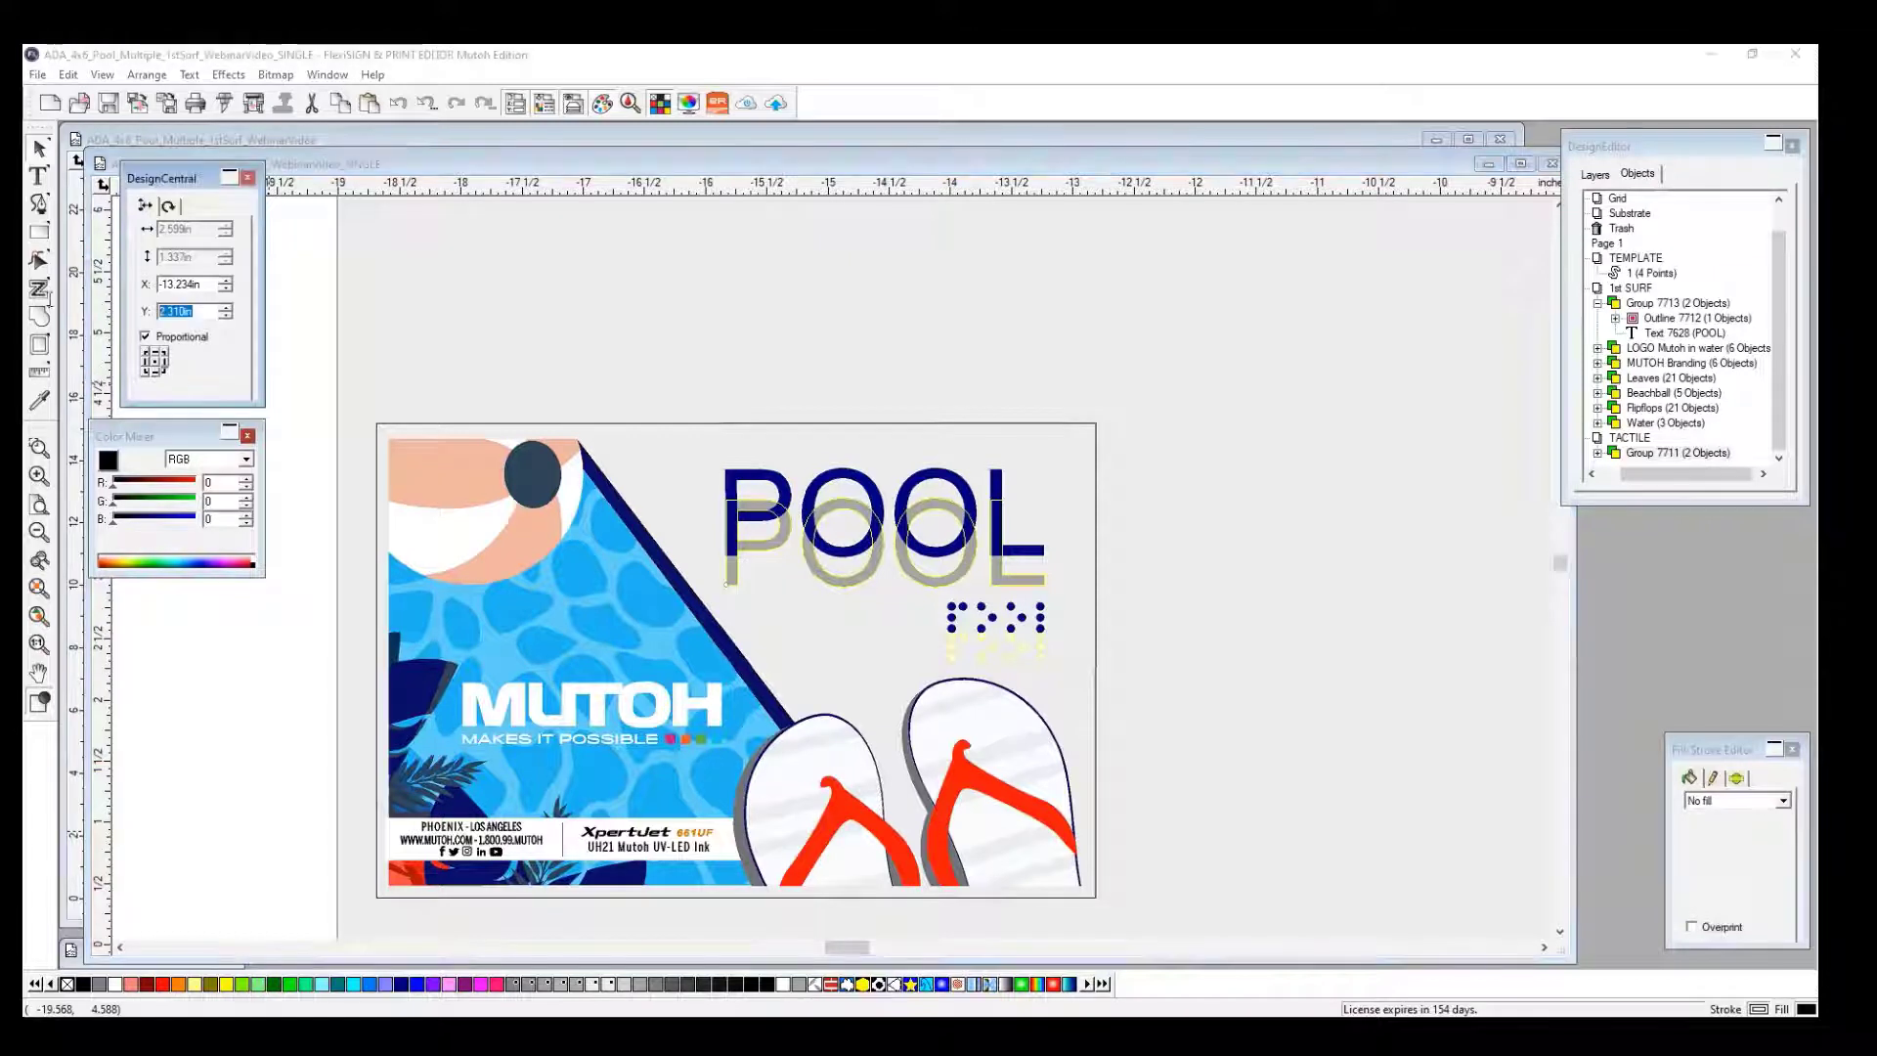
type("2.548")
key("Return")
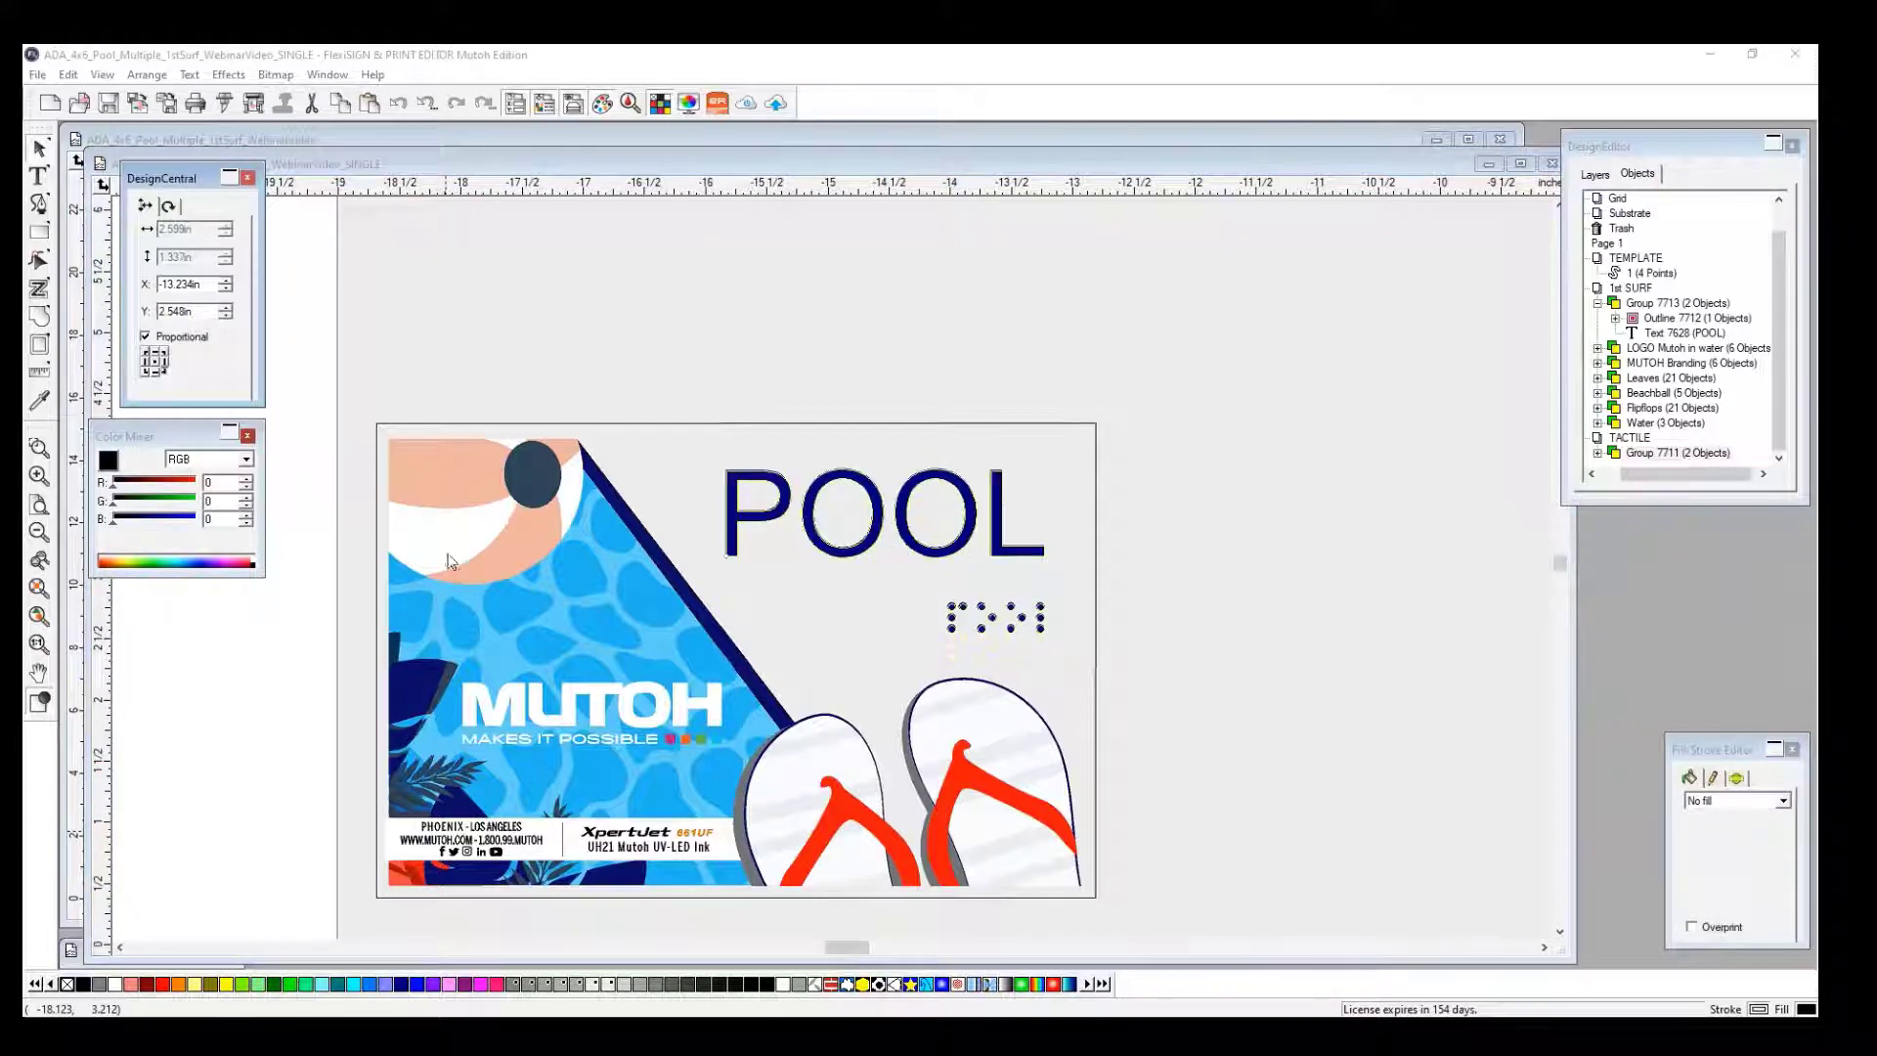
left_click(1266, 605)
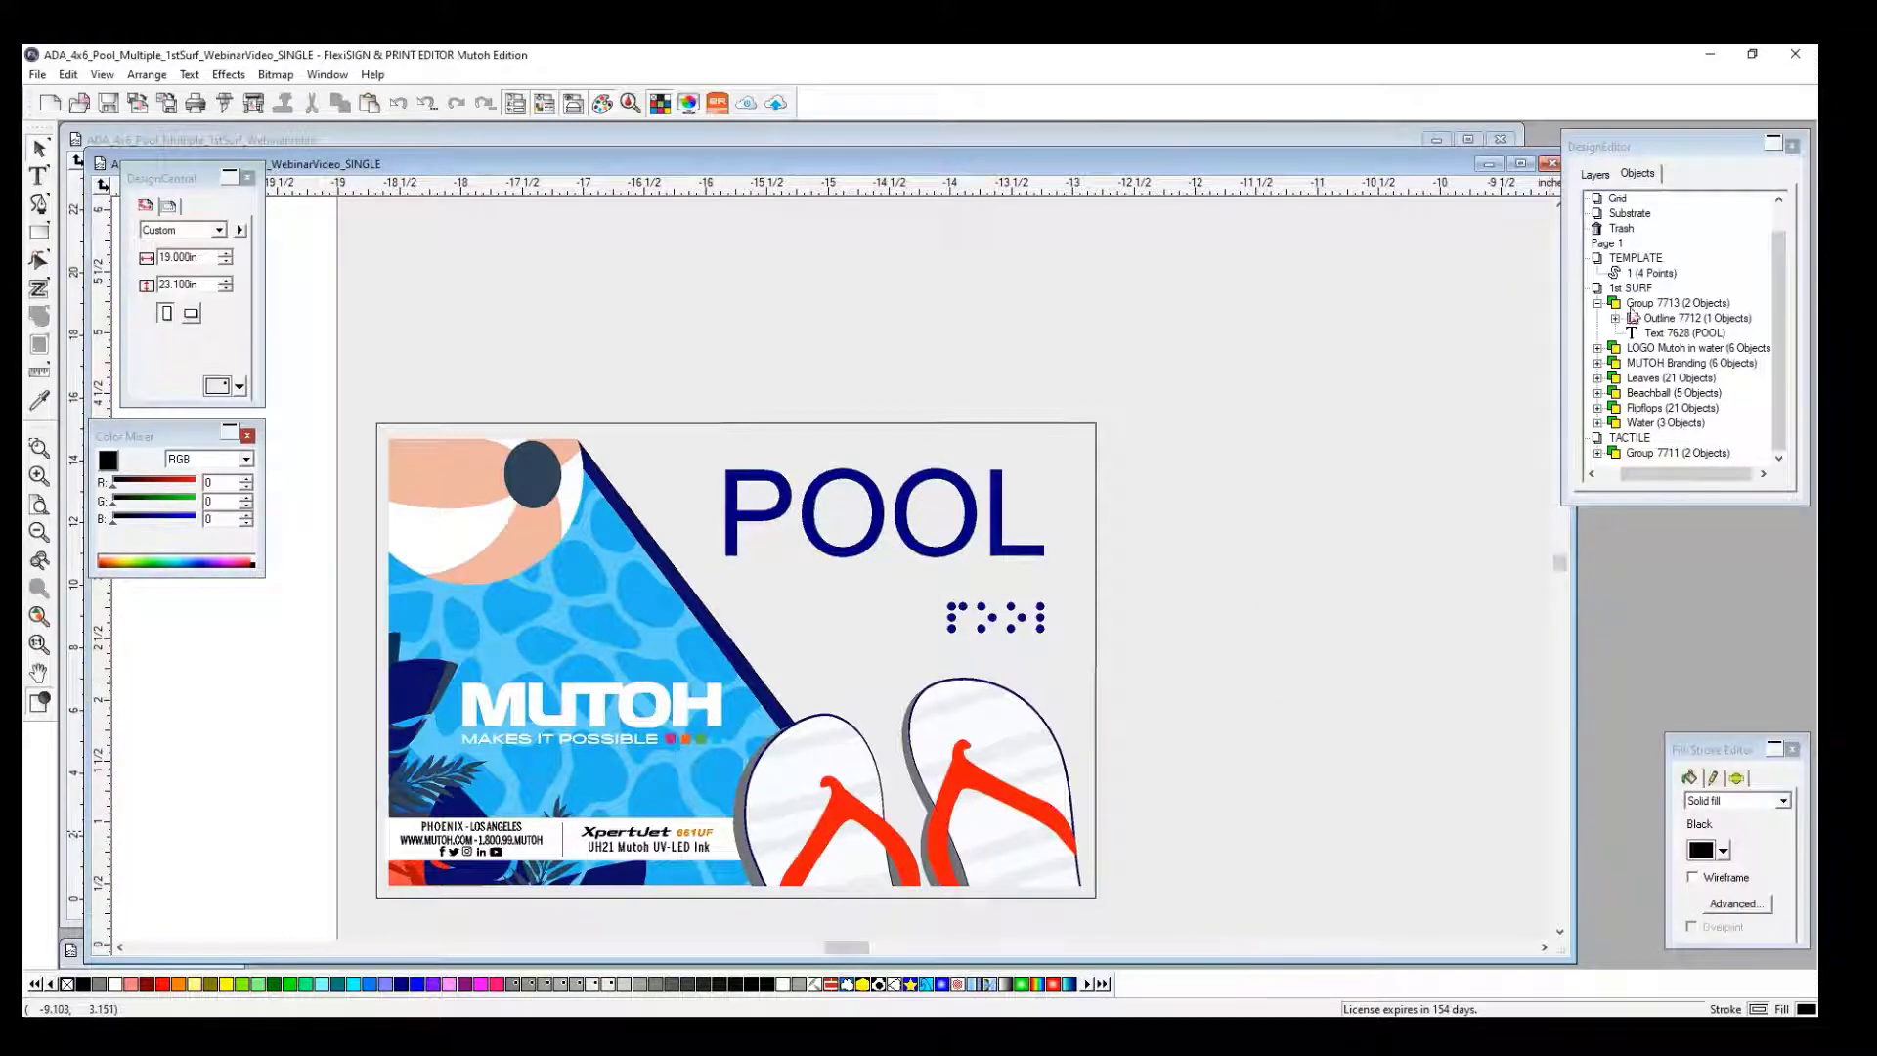
Collapse the POOL group in the 1st SURF layer, then check the TEMPLATE layer by toggling its visibility off and on.
left_click(1597, 304)
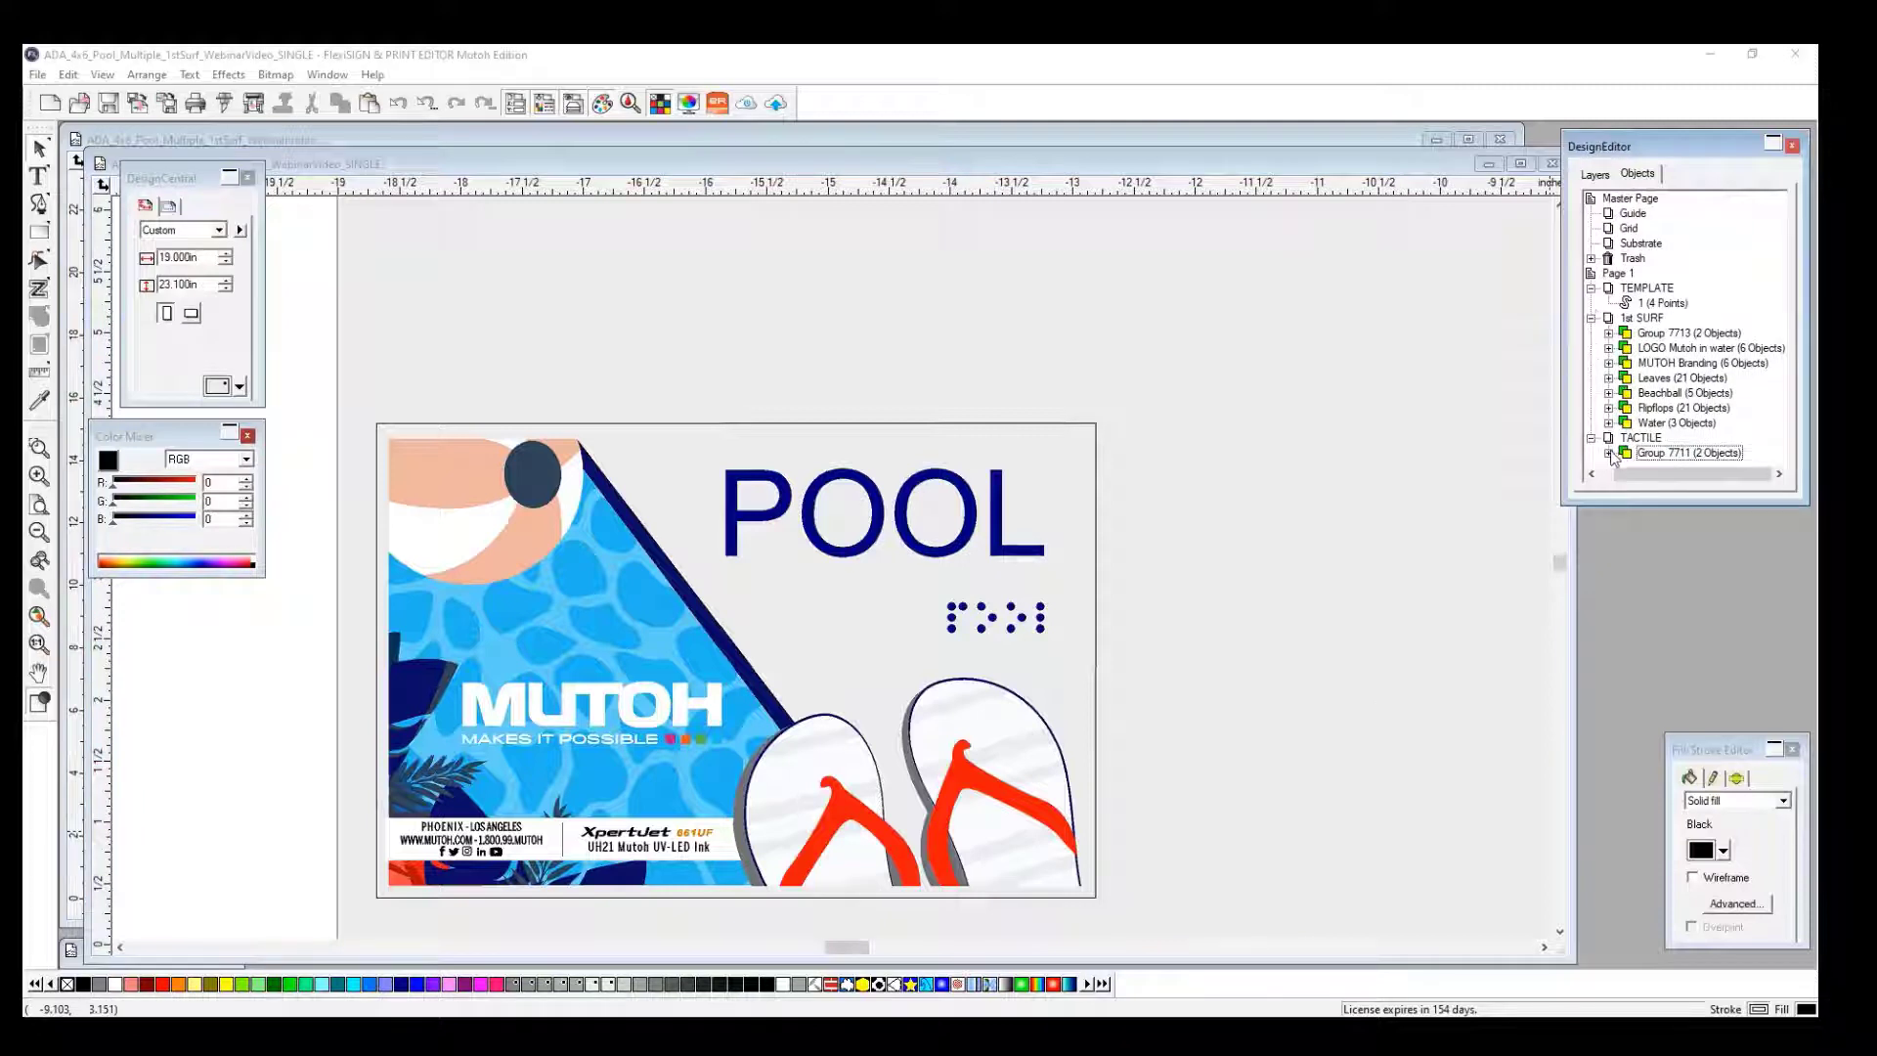
left_click(1600, 180)
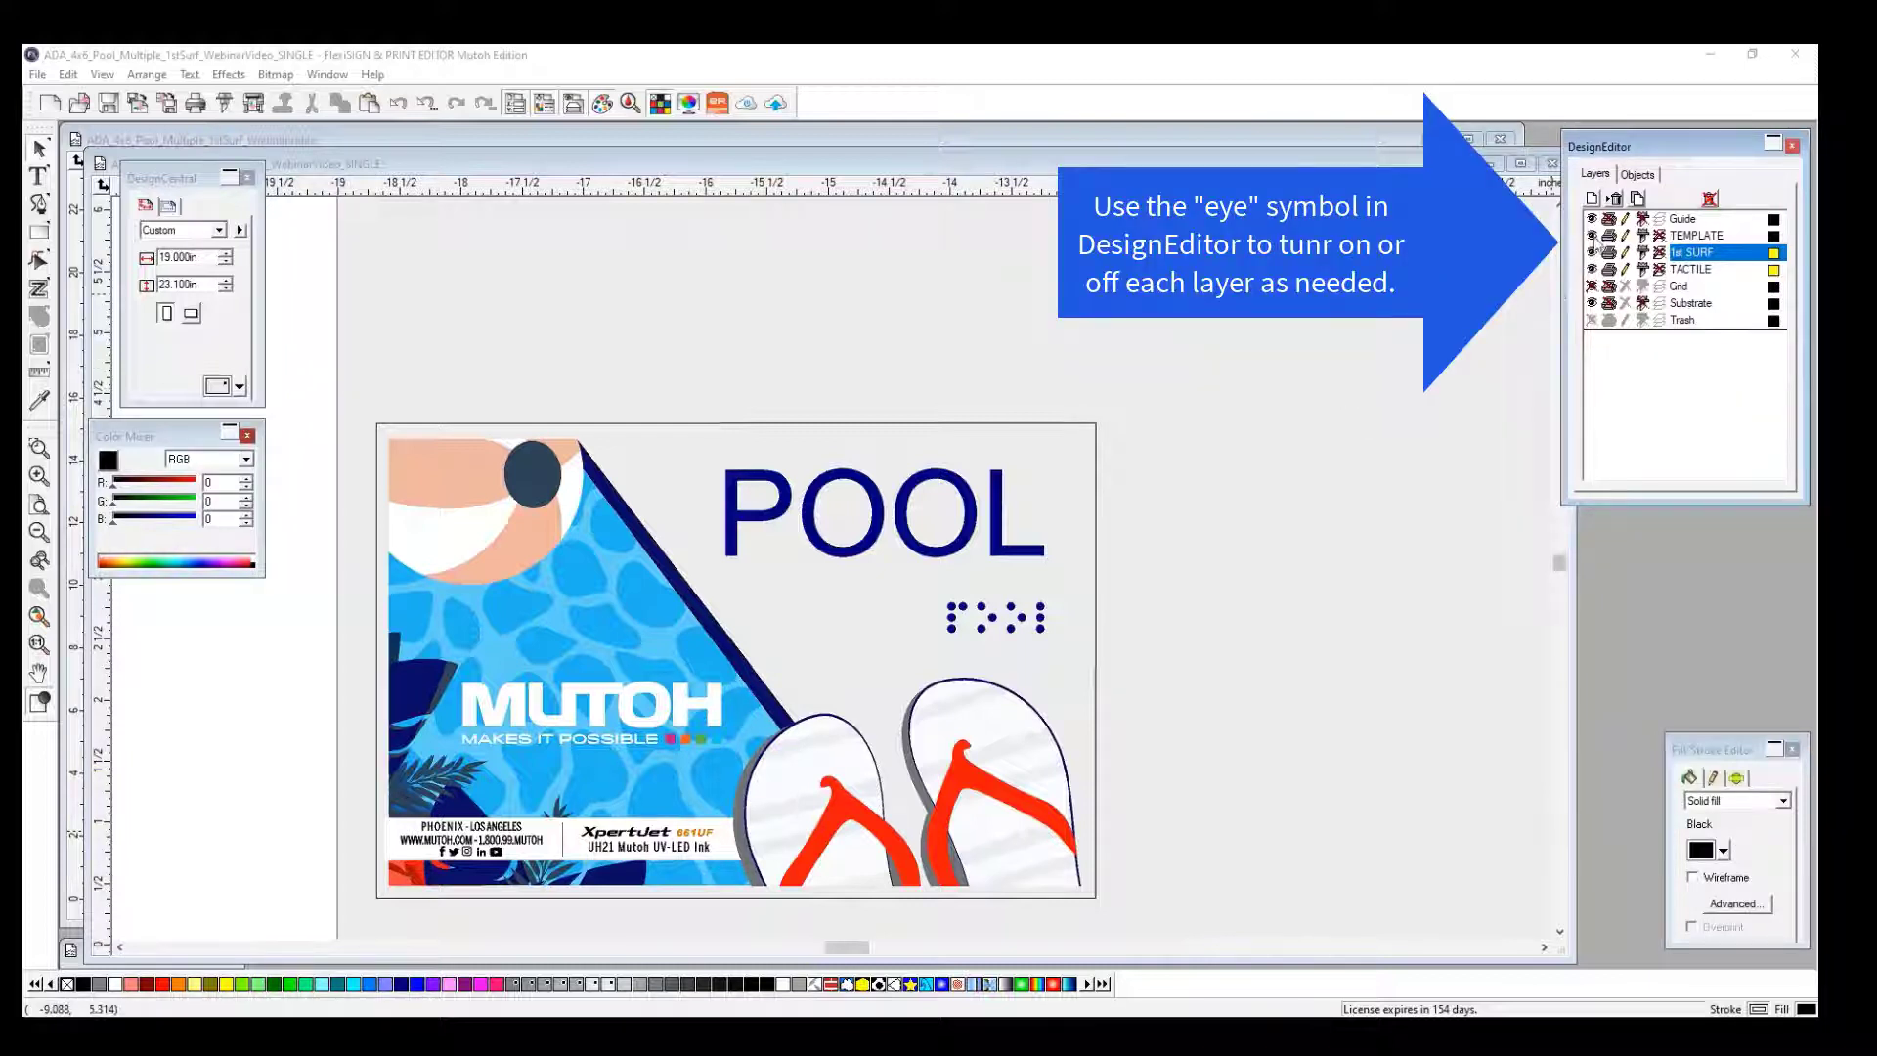
left_click(1592, 236)
left_click(1591, 236)
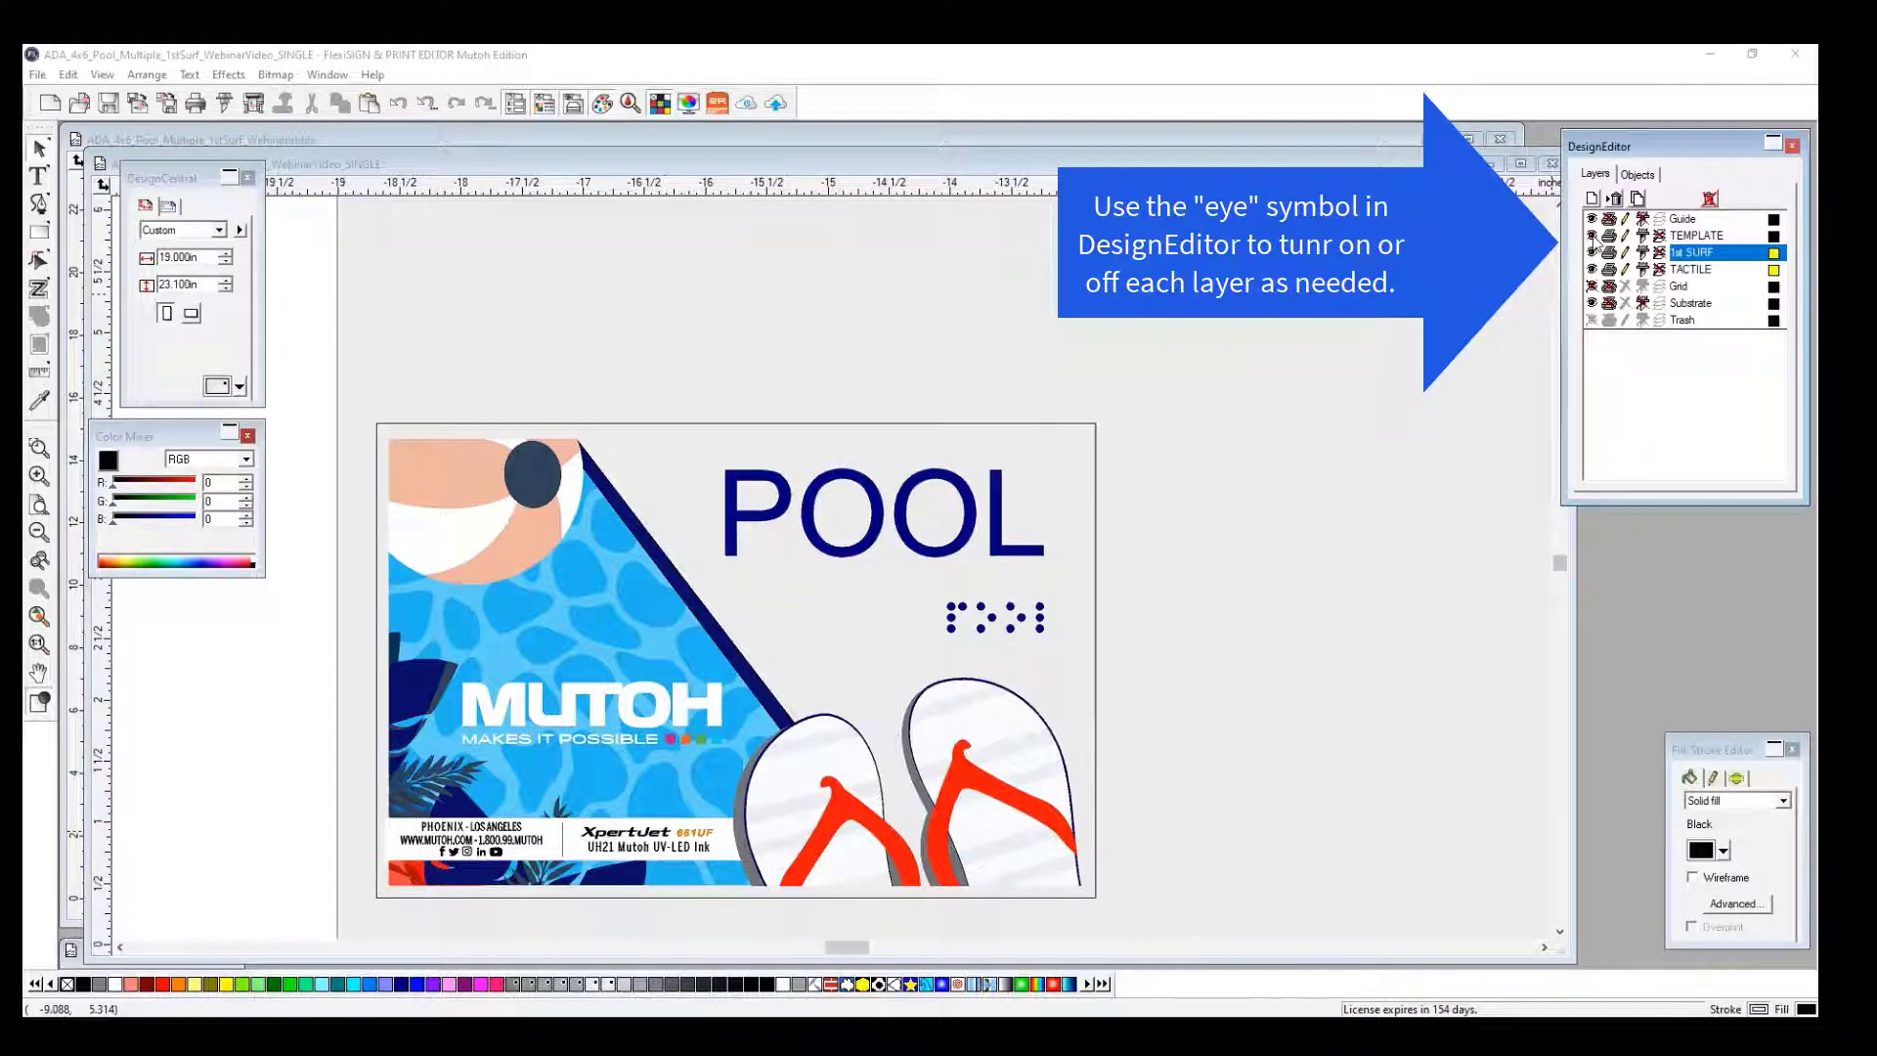
Check the TEMPLATE and 1st SURF layers by toggling their visibility, leaving the 1st SURF layer hidden.
left_click(1591, 235)
left_click(1592, 236)
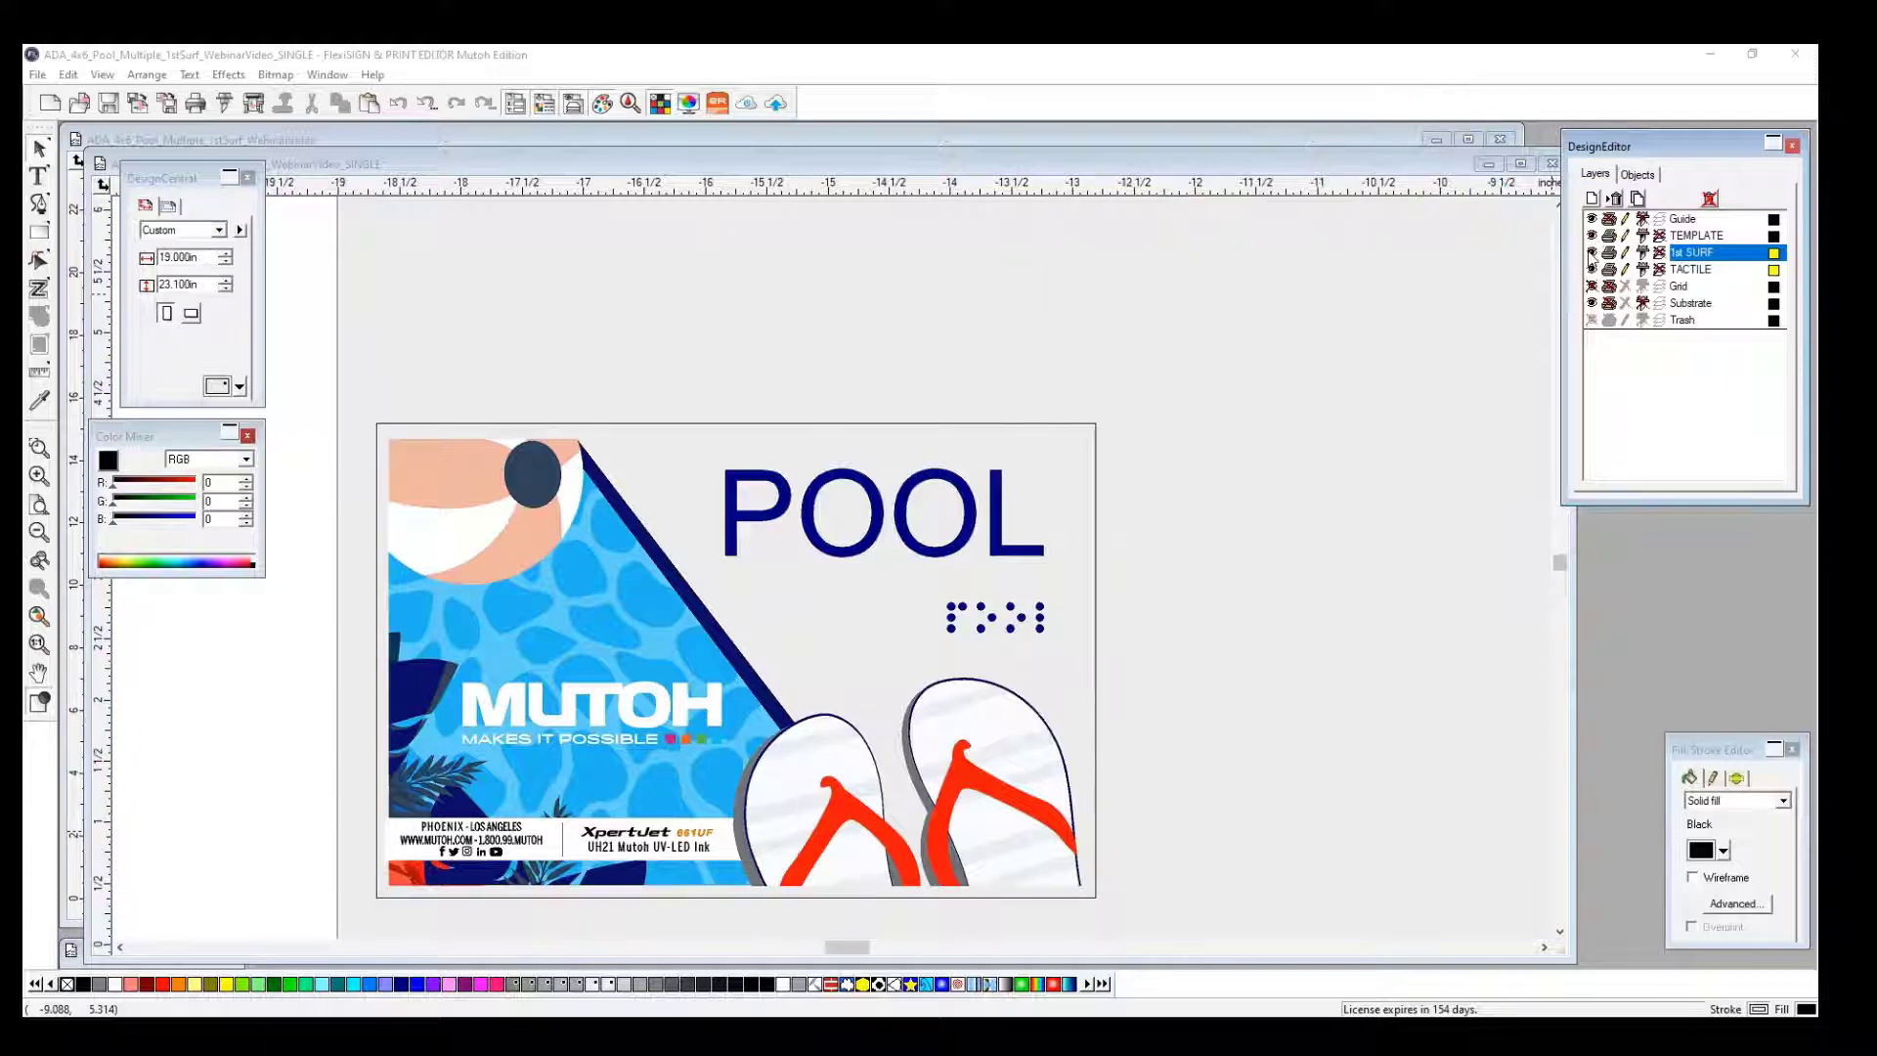
left_click(1591, 254)
left_click(1592, 254)
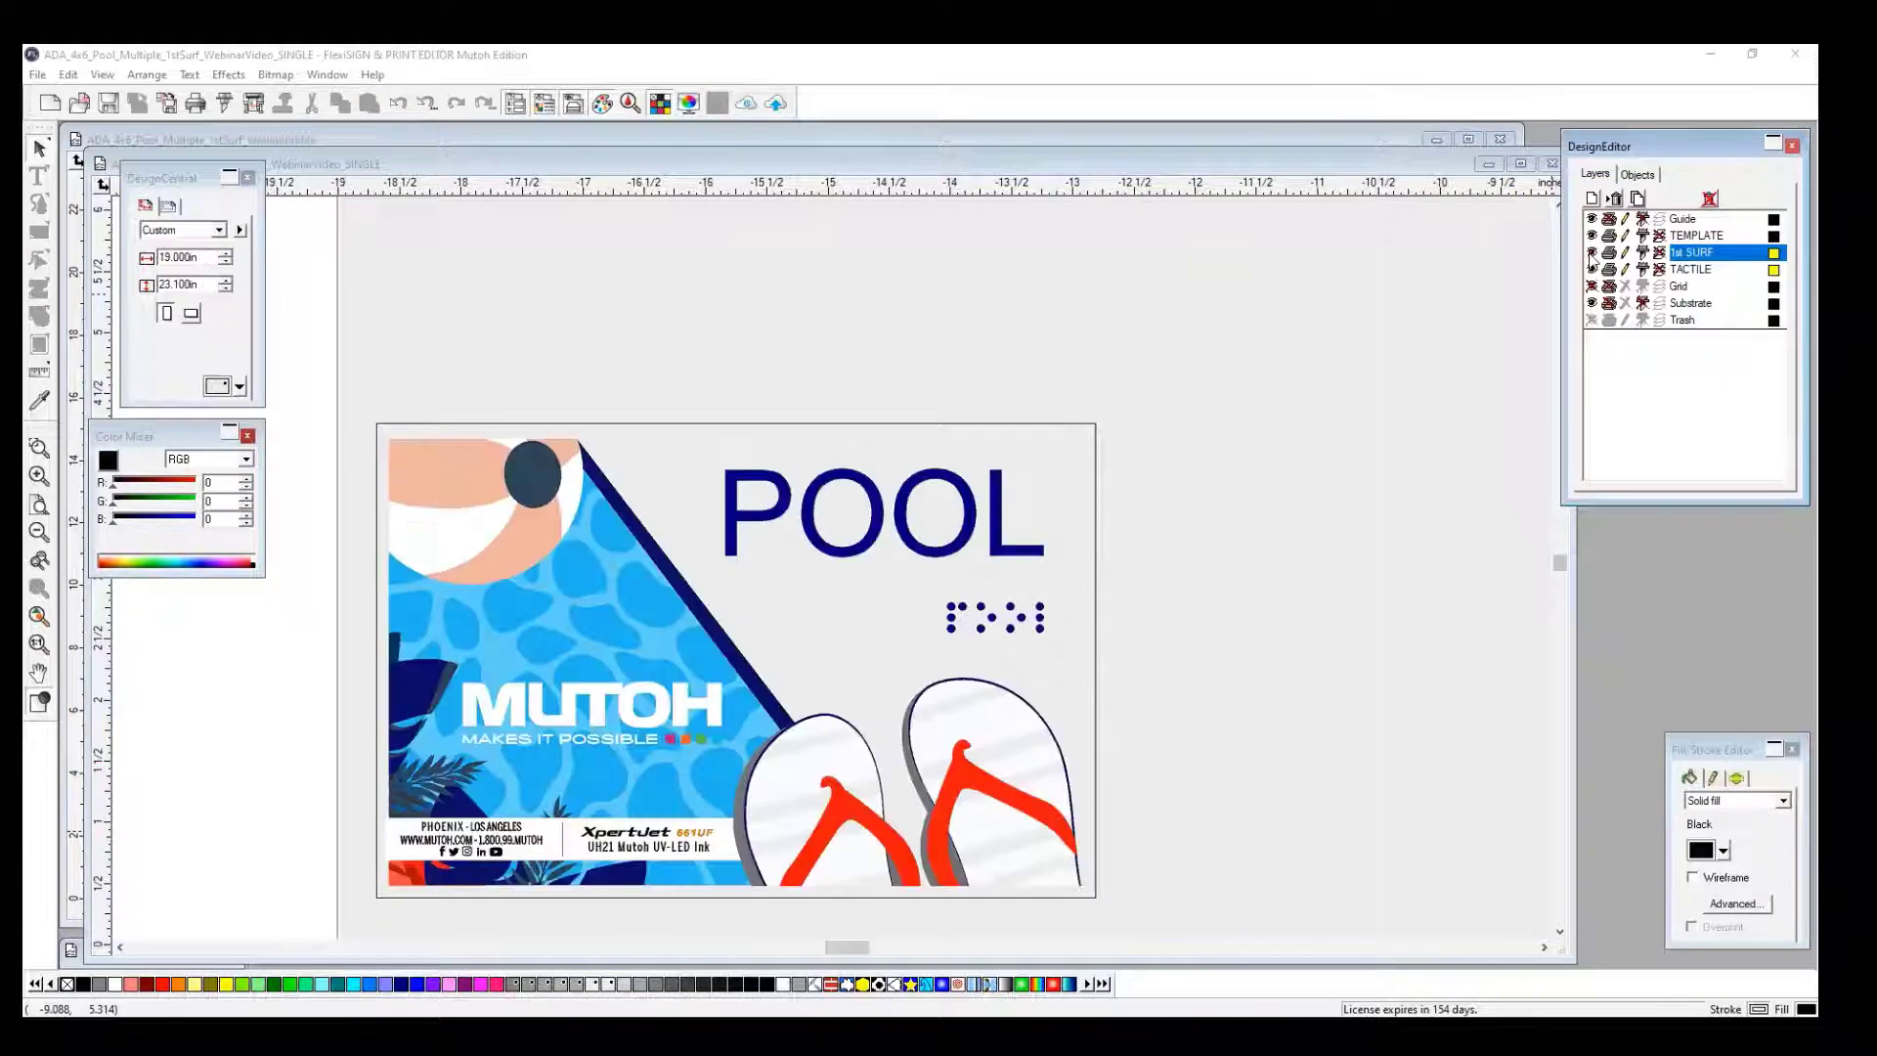
left_click(1591, 254)
left_click(1591, 253)
left_click(1592, 253)
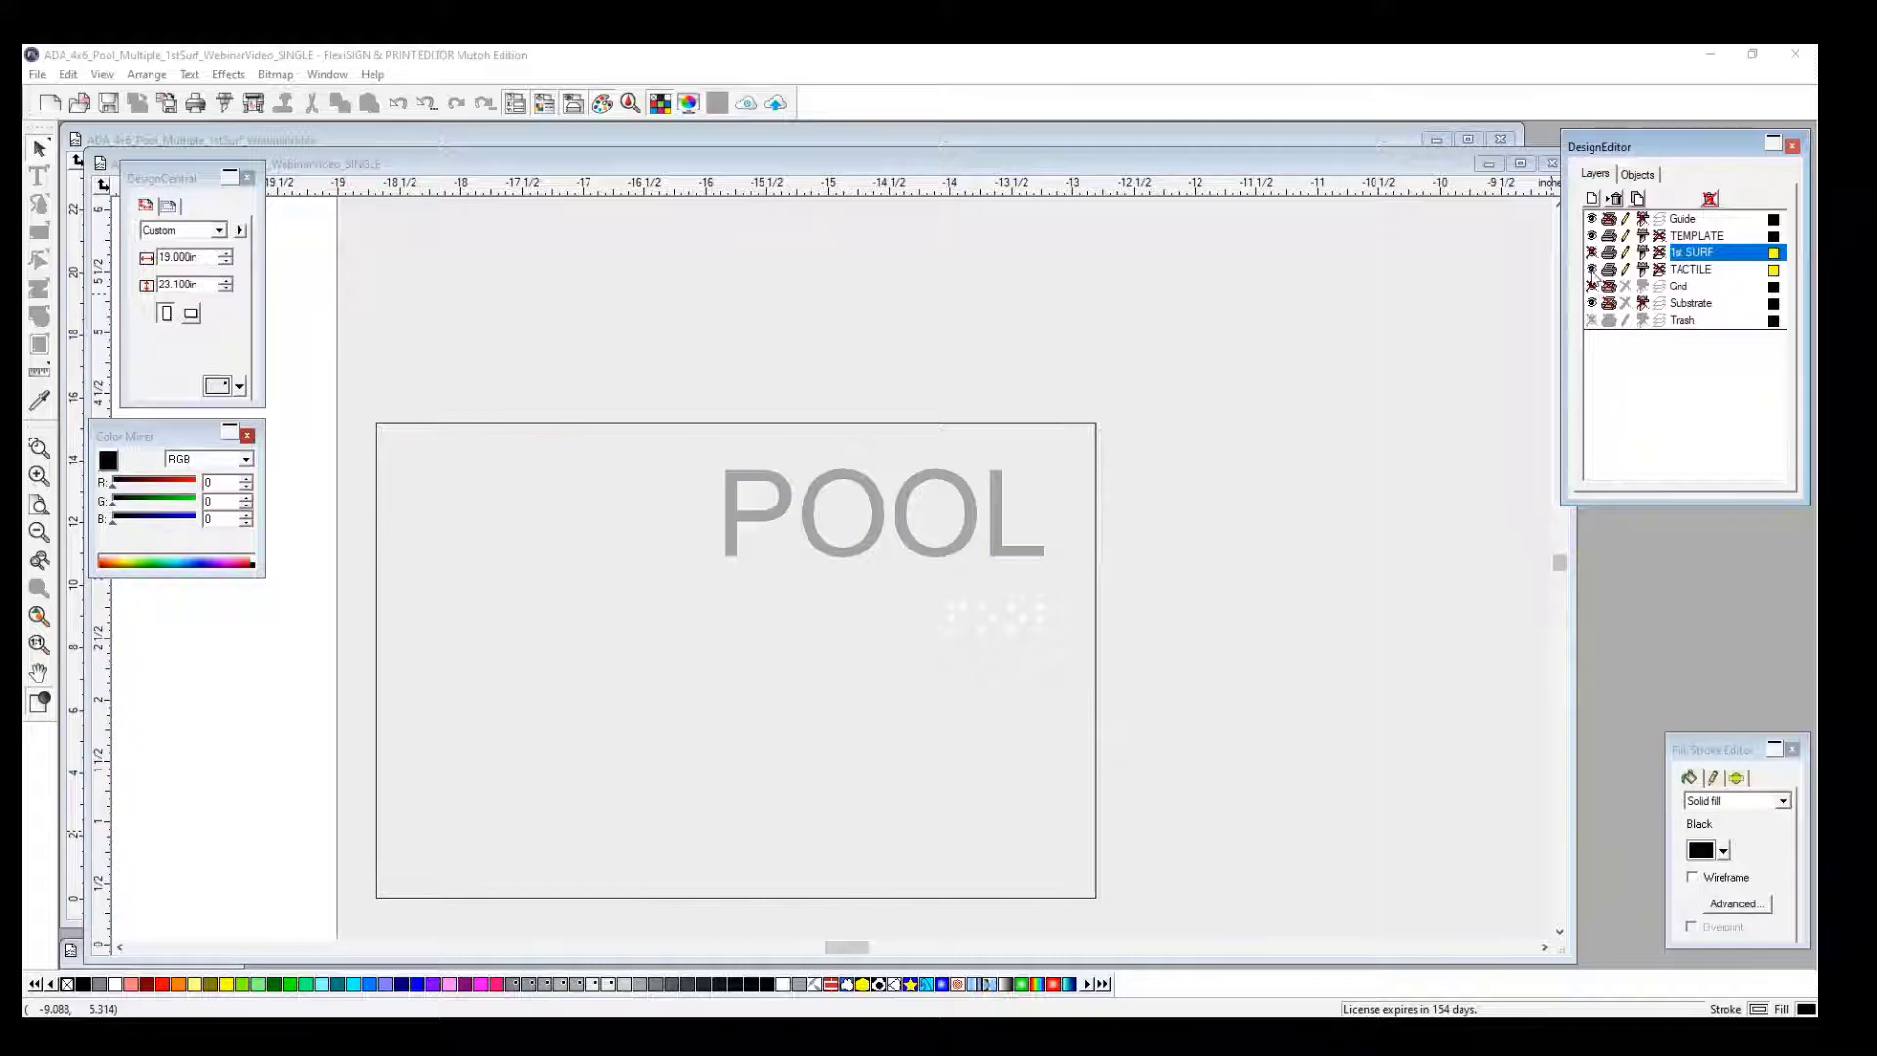
Toggle the TACTILE layer's visibility to check its lettering and braille, and turn the 1st SURF layer back on.
left_click(1591, 271)
left_click(1592, 270)
left_click(1592, 271)
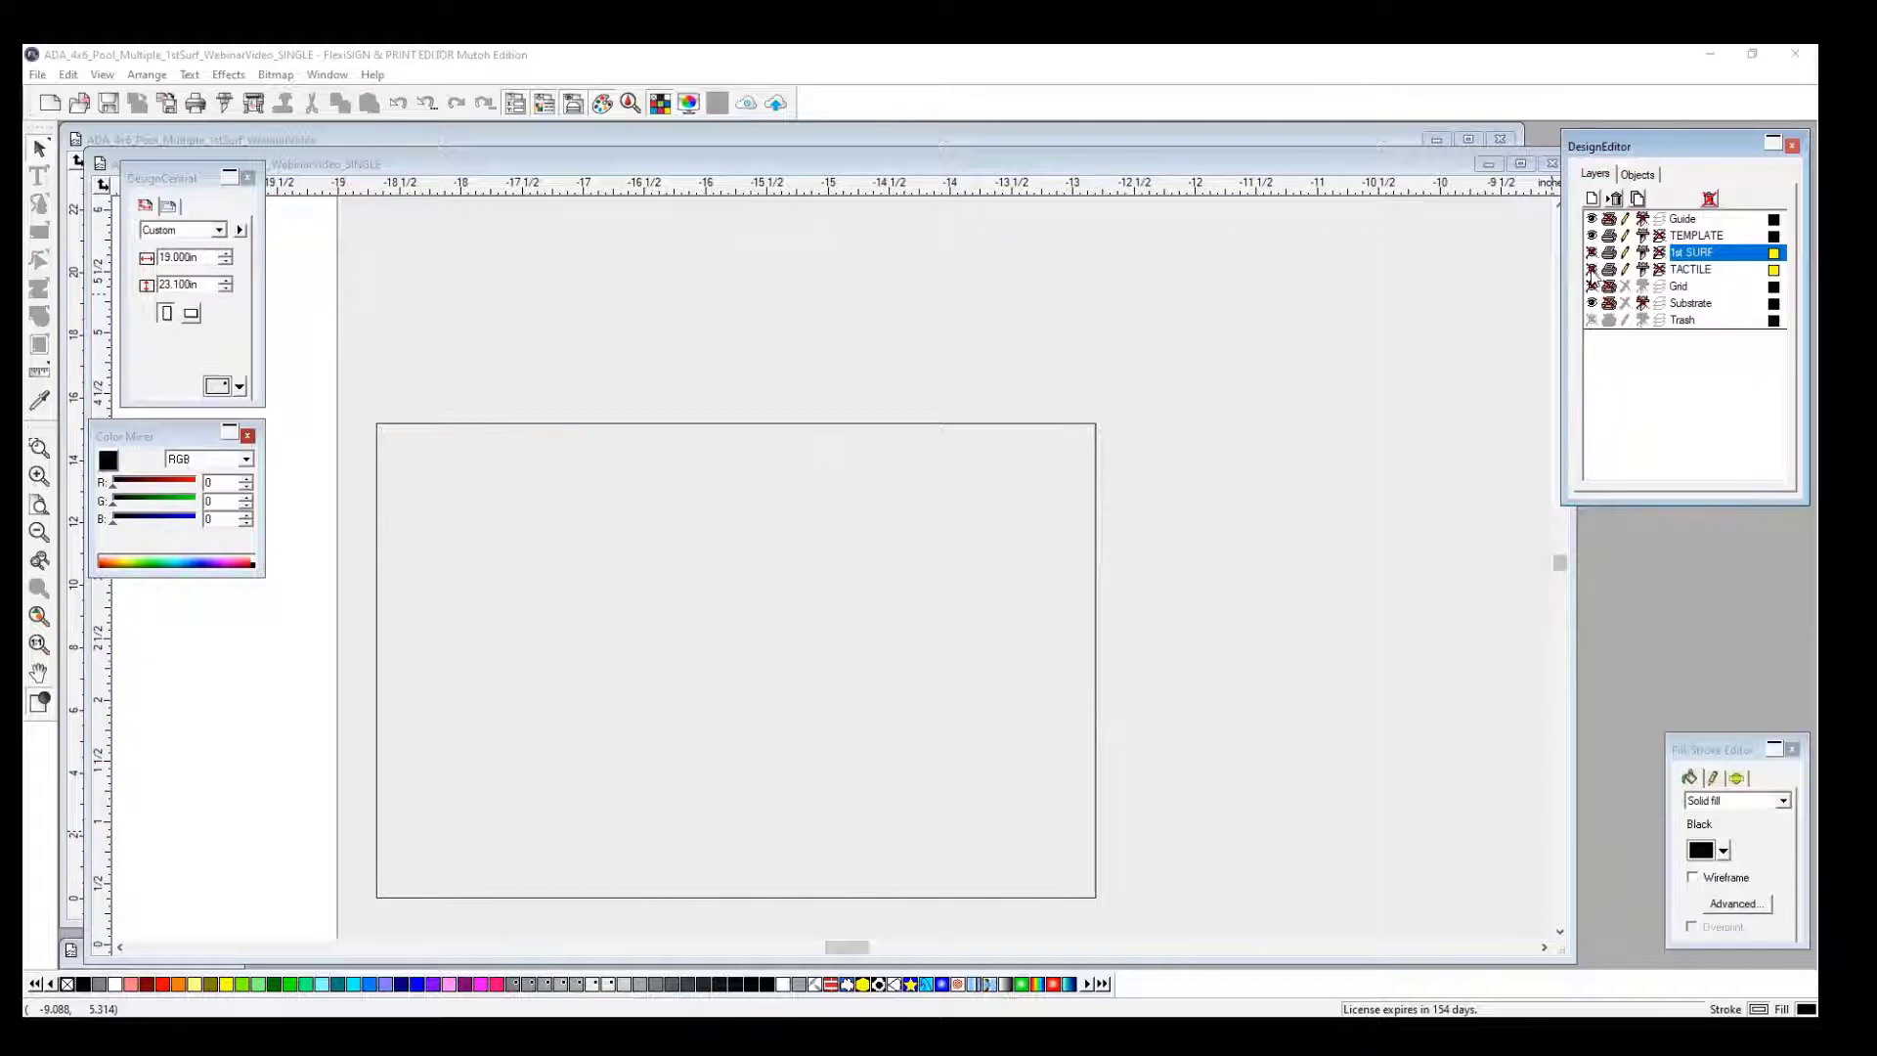
left_click(1590, 271)
left_click(1591, 271)
left_click(1591, 271)
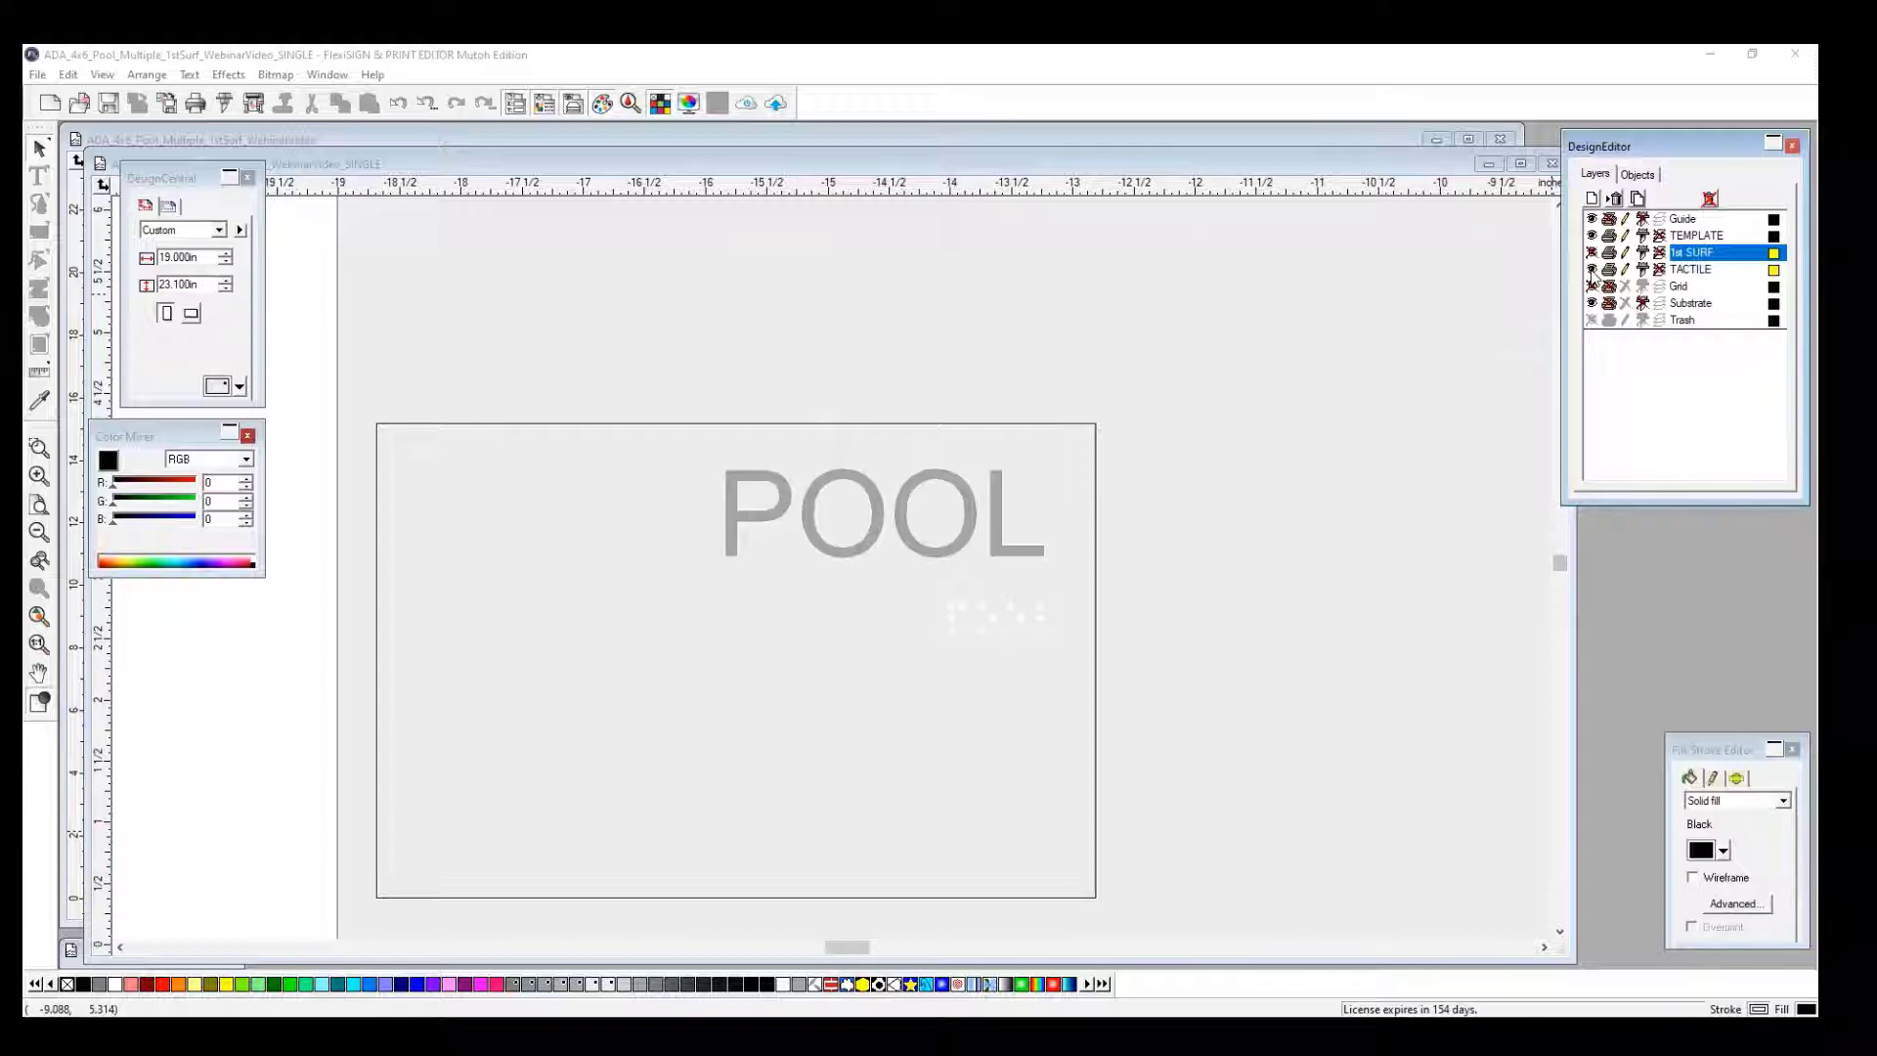
left_click(1592, 271)
left_click(1591, 252)
left_click(1592, 269)
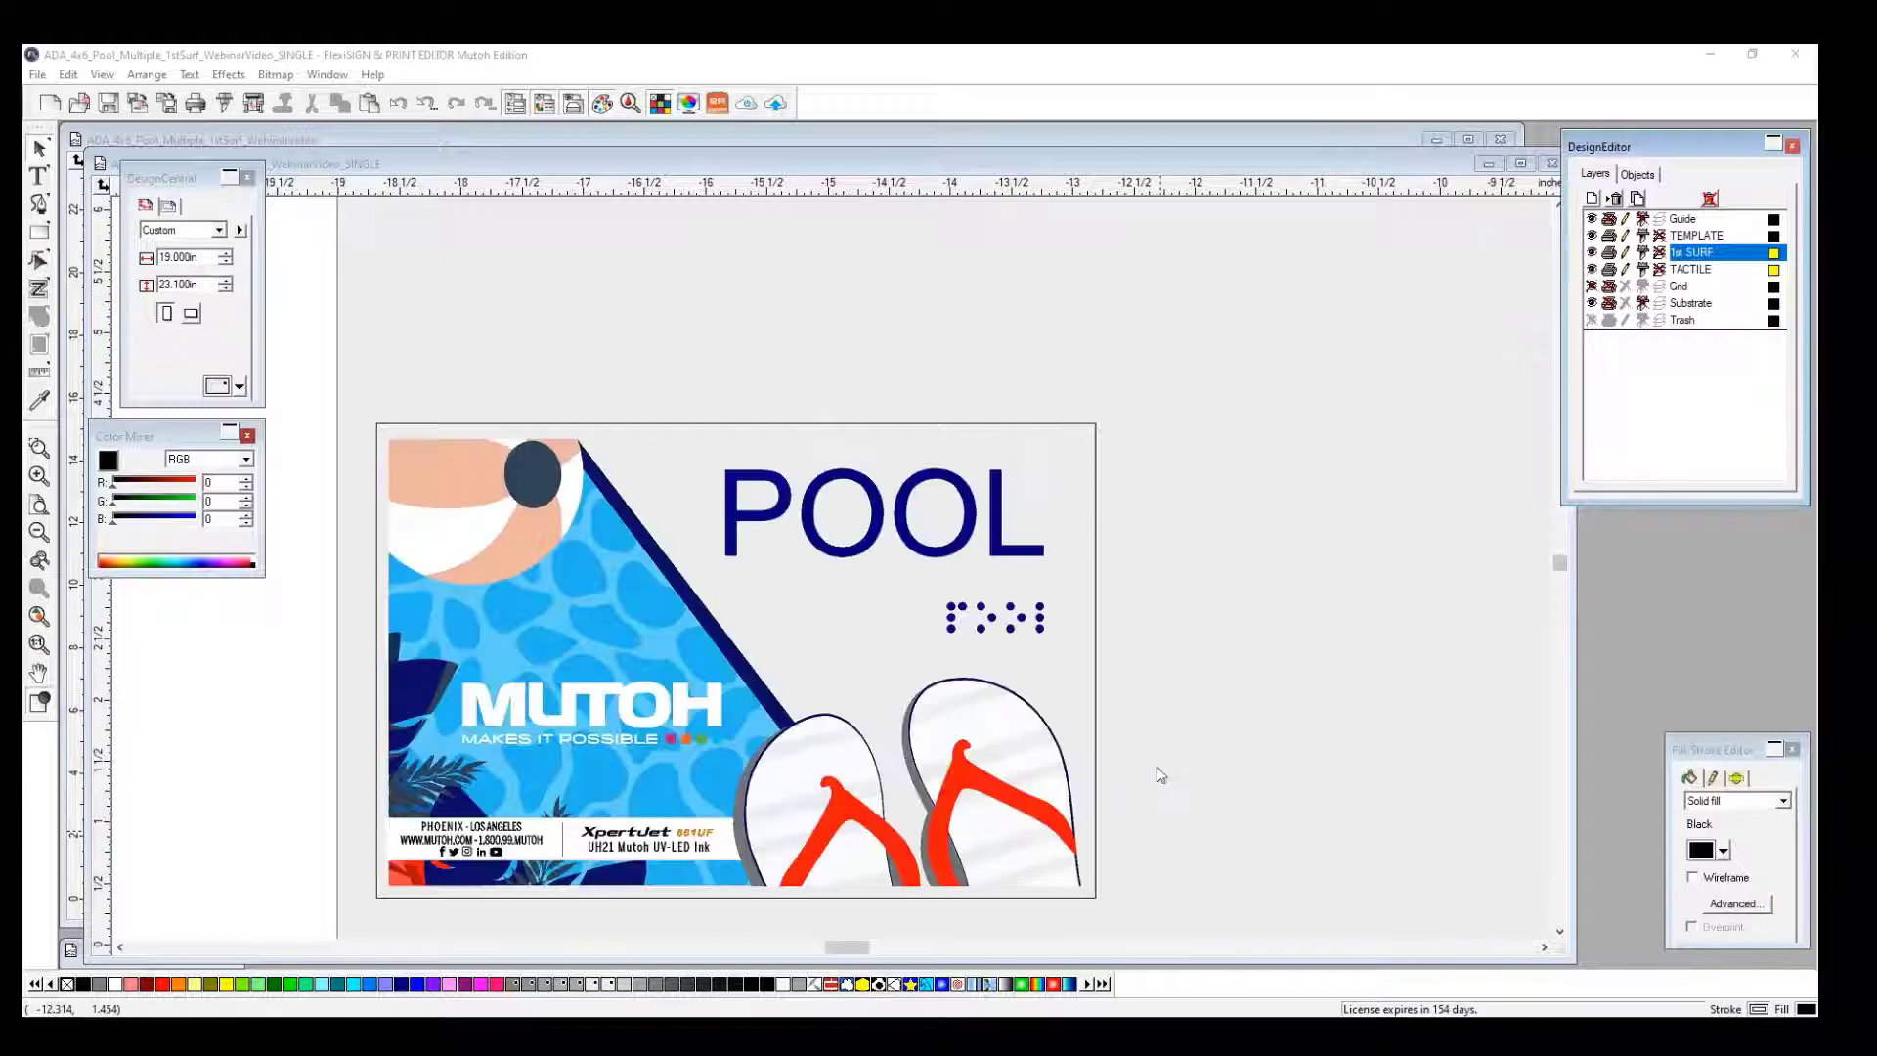
Select the complete pool sign on the printer bed and set up a Step and Repeat with 3 columns.
scroll(653, 704, "down", 3)
scroll(667, 702, "down", 5)
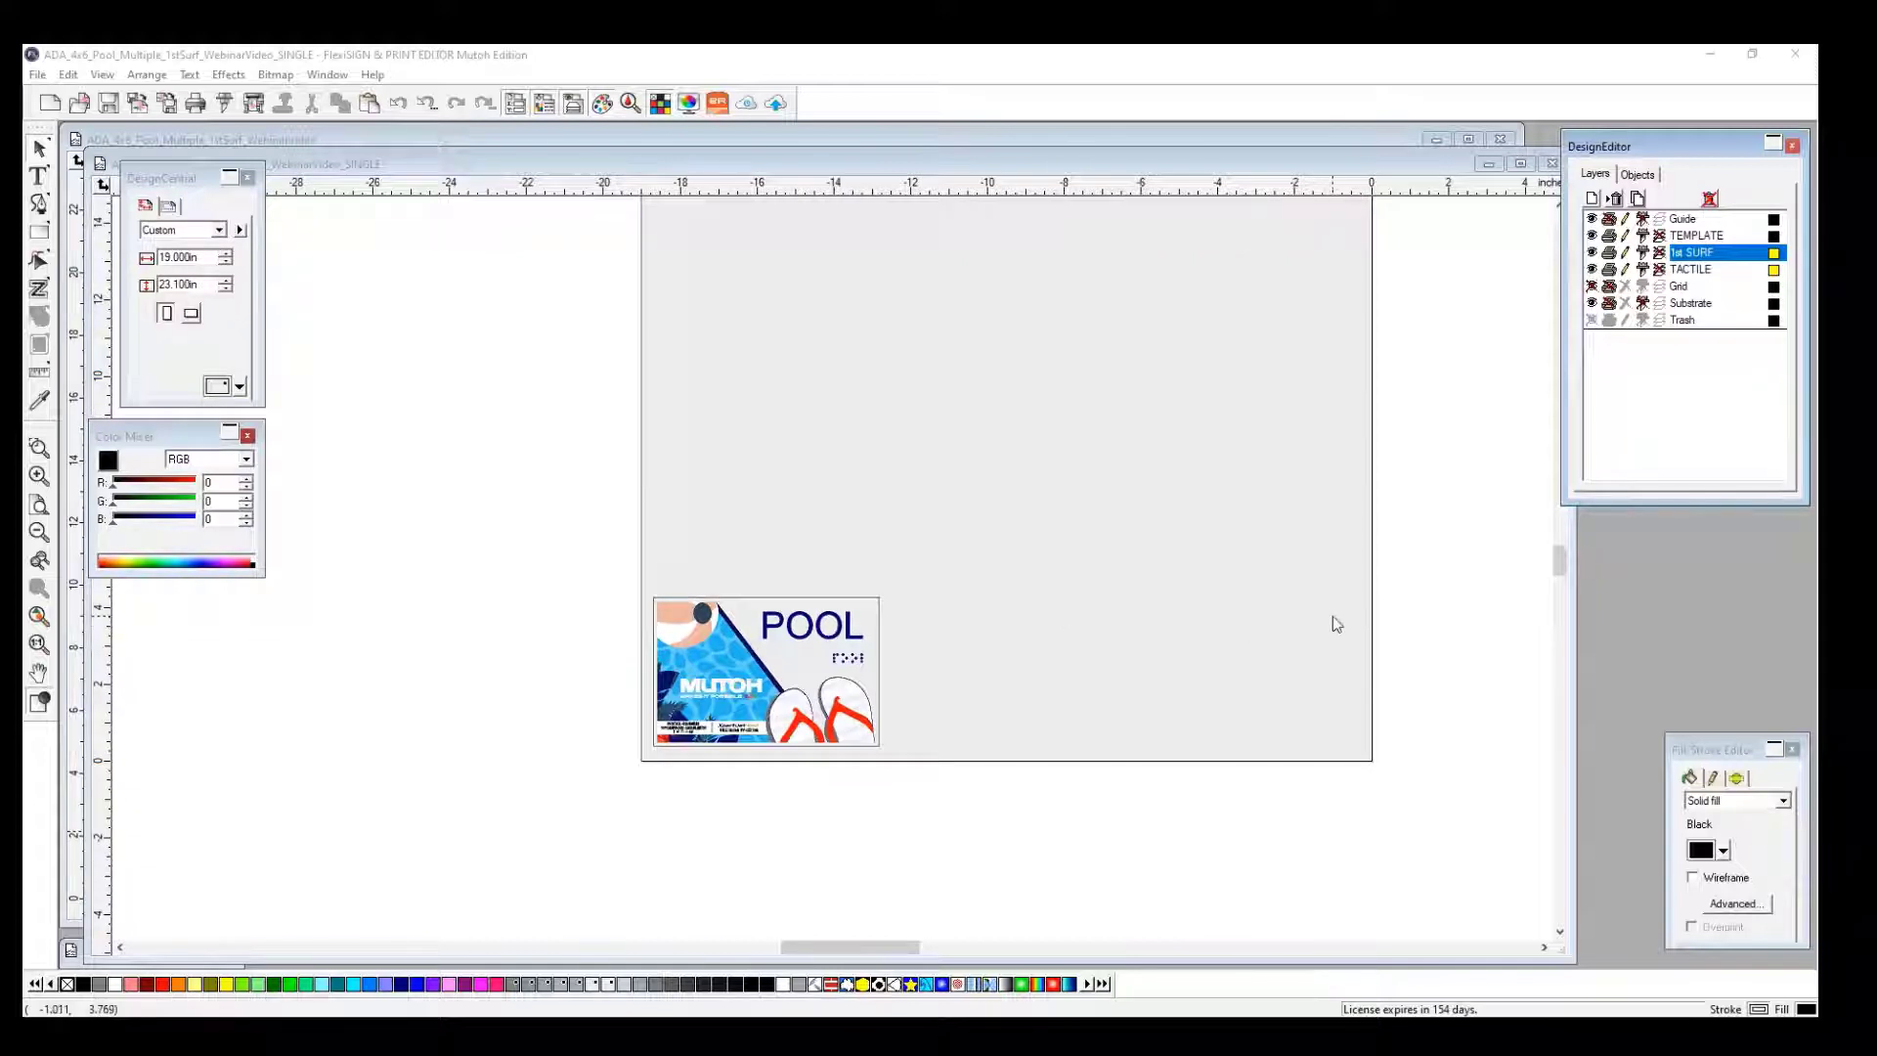
scroll(1256, 612, "down", 1)
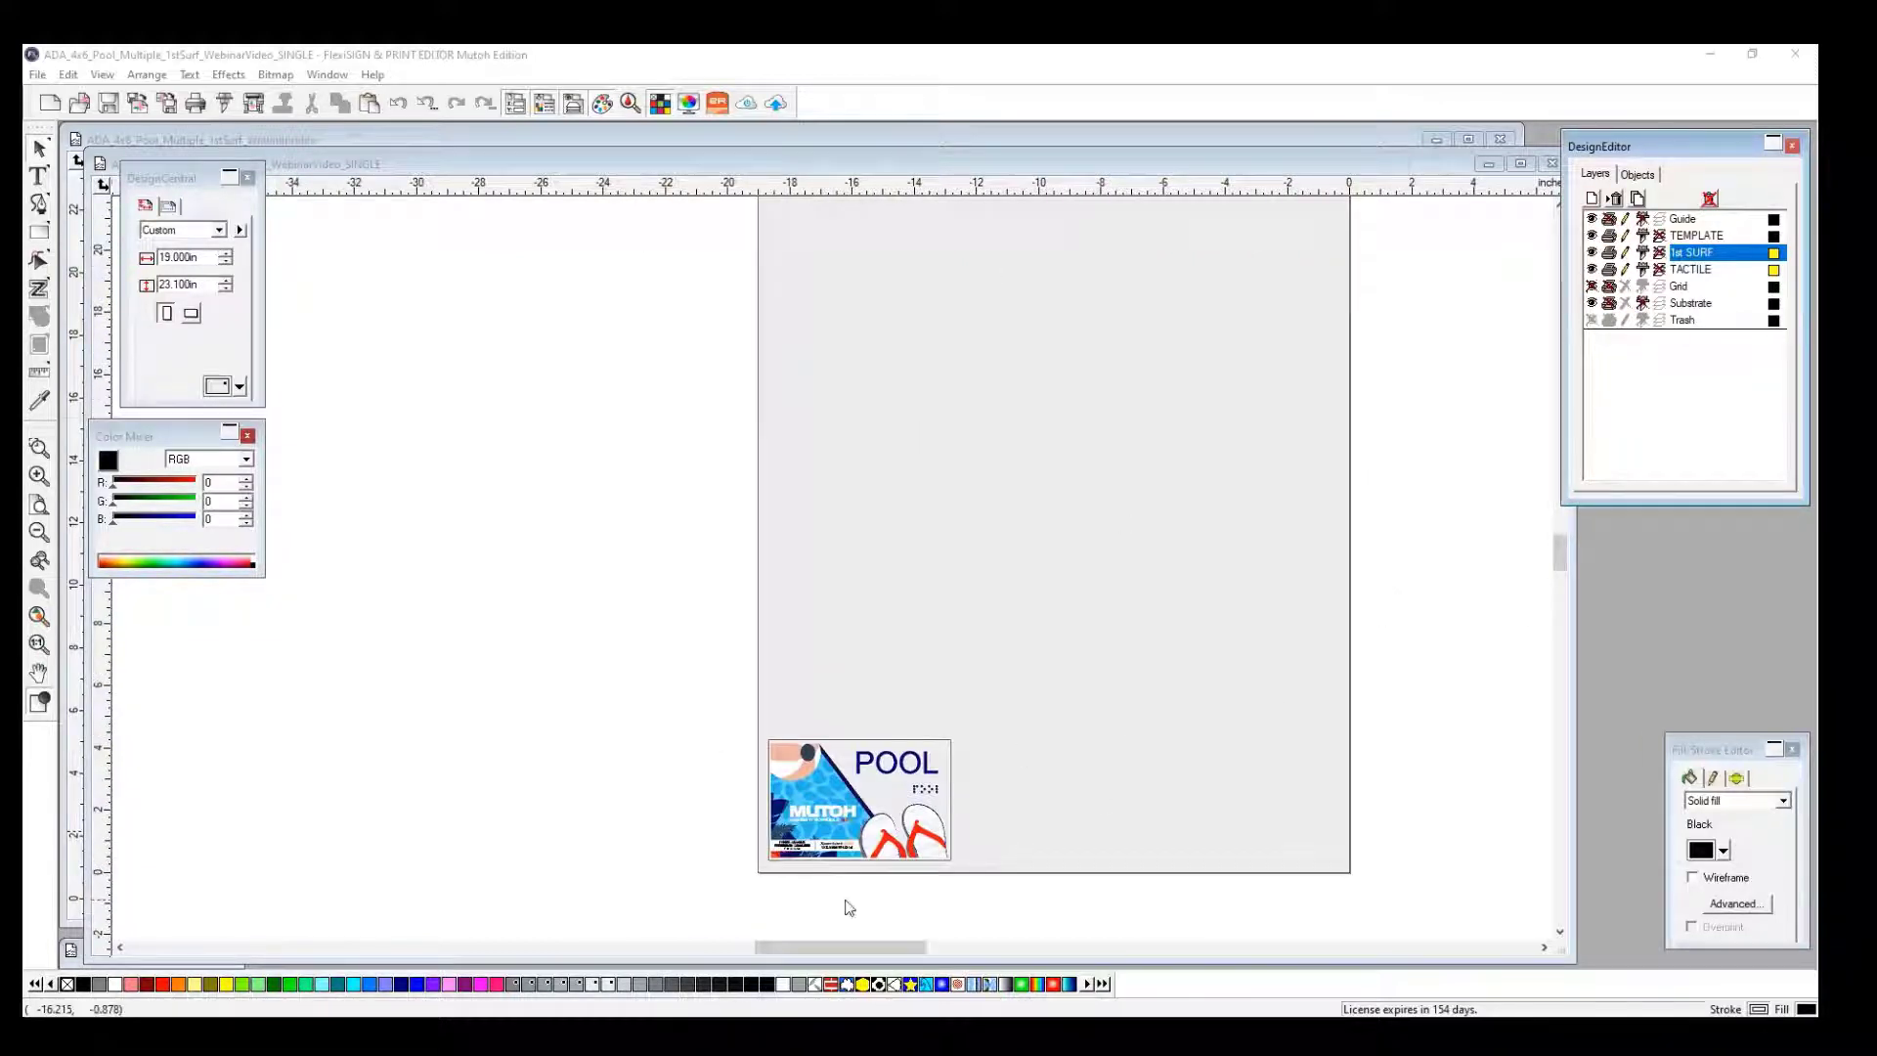
left_click_drag(738, 712, 1001, 888)
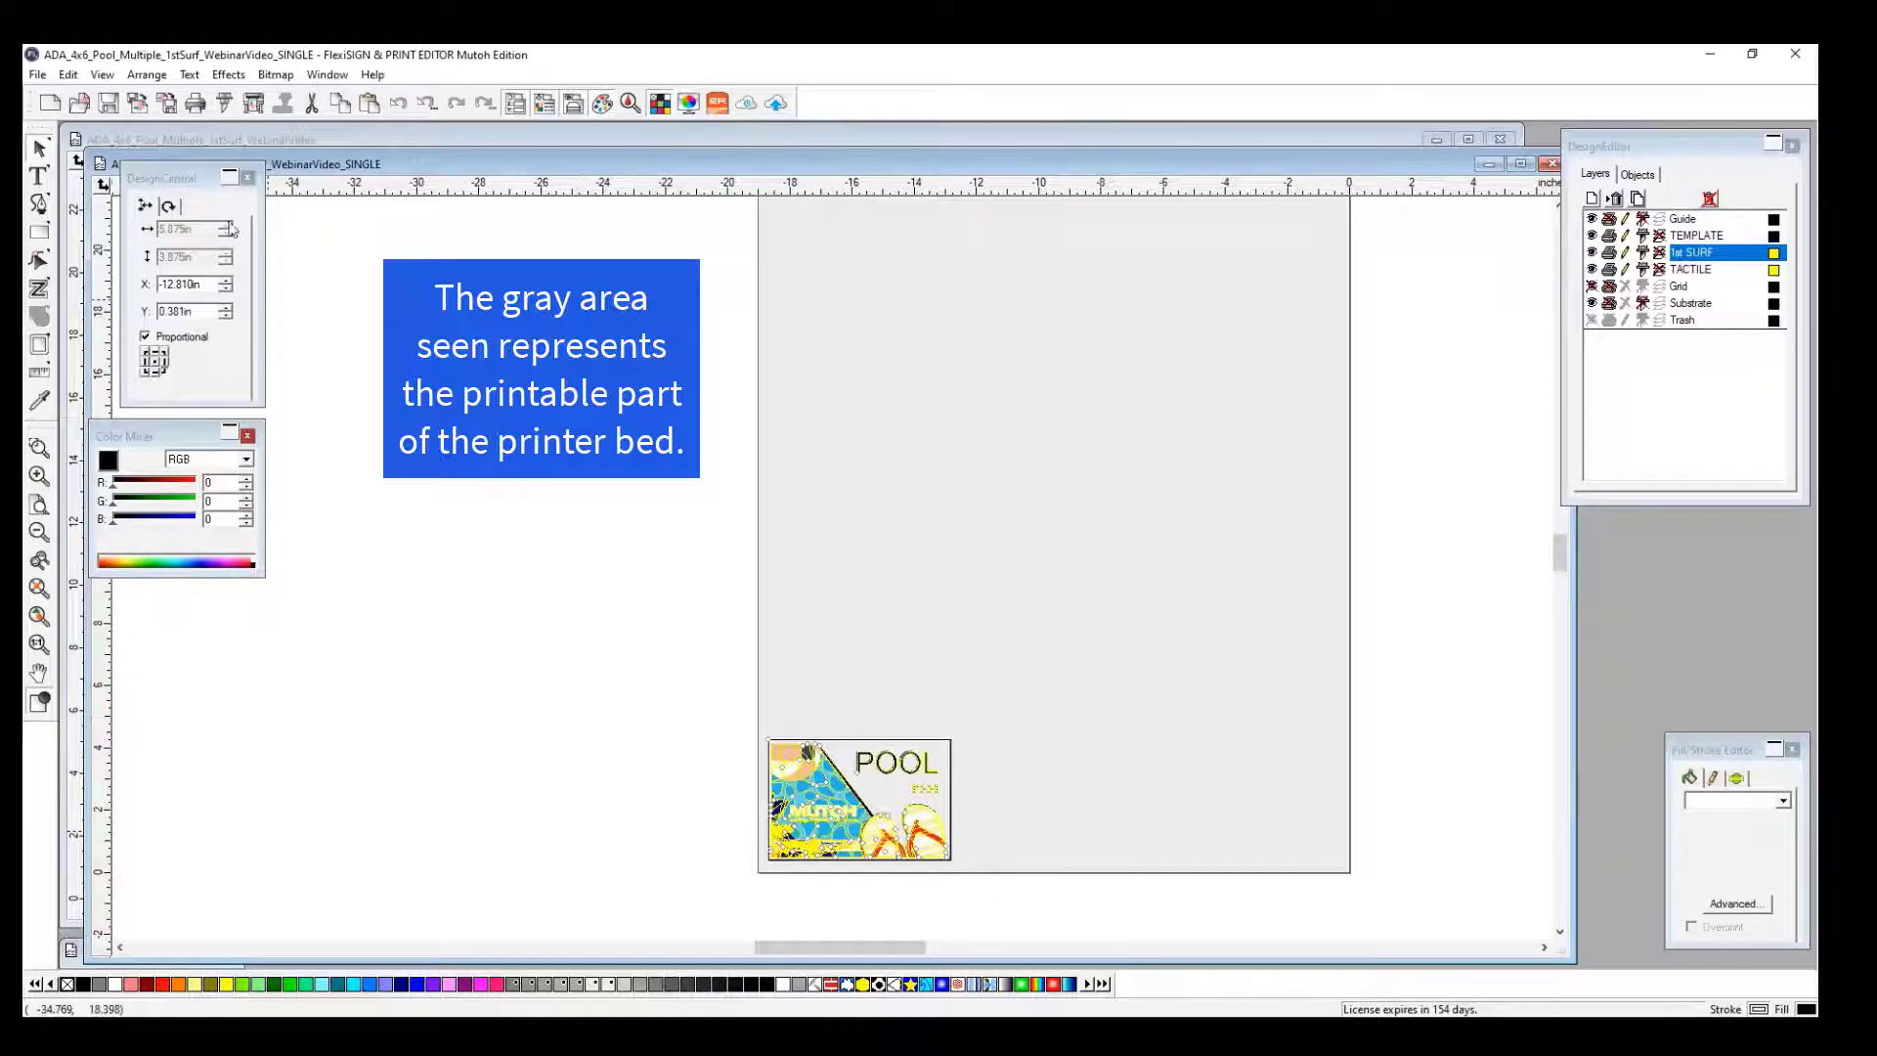
left_click(147, 77)
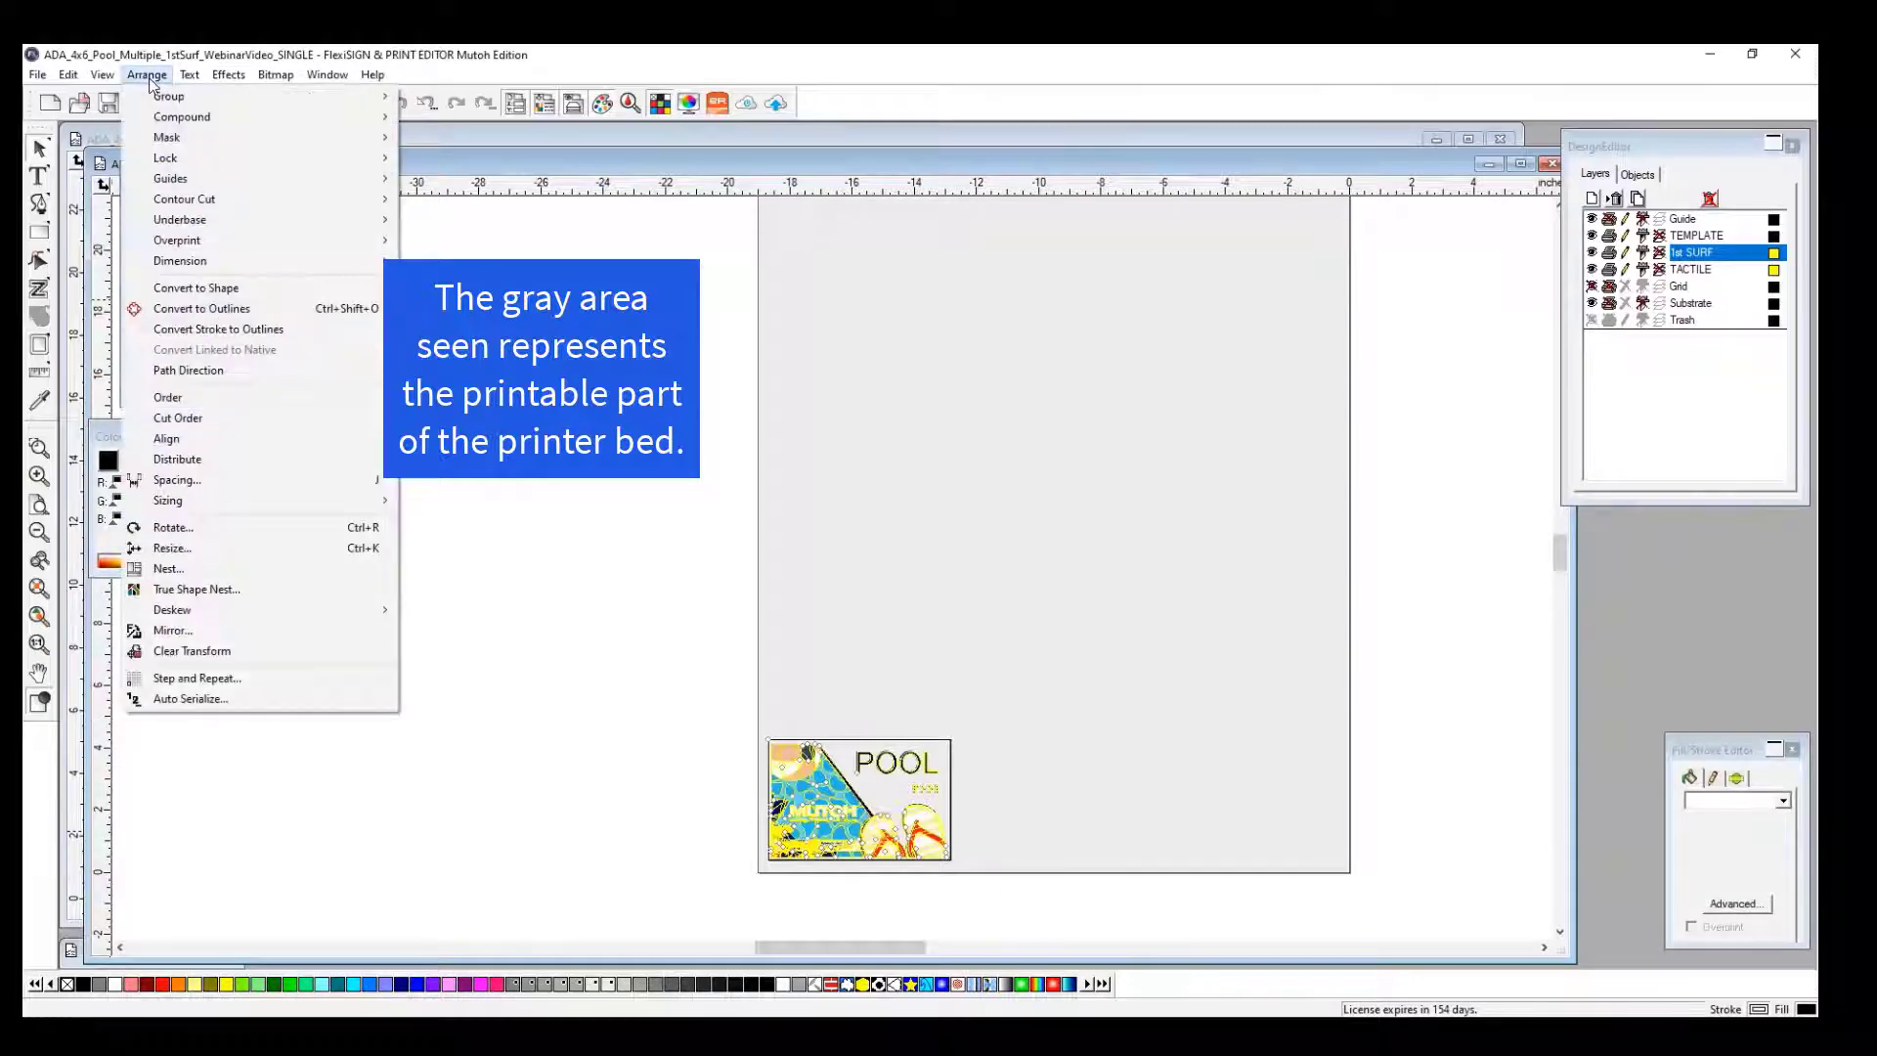
left_click(196, 681)
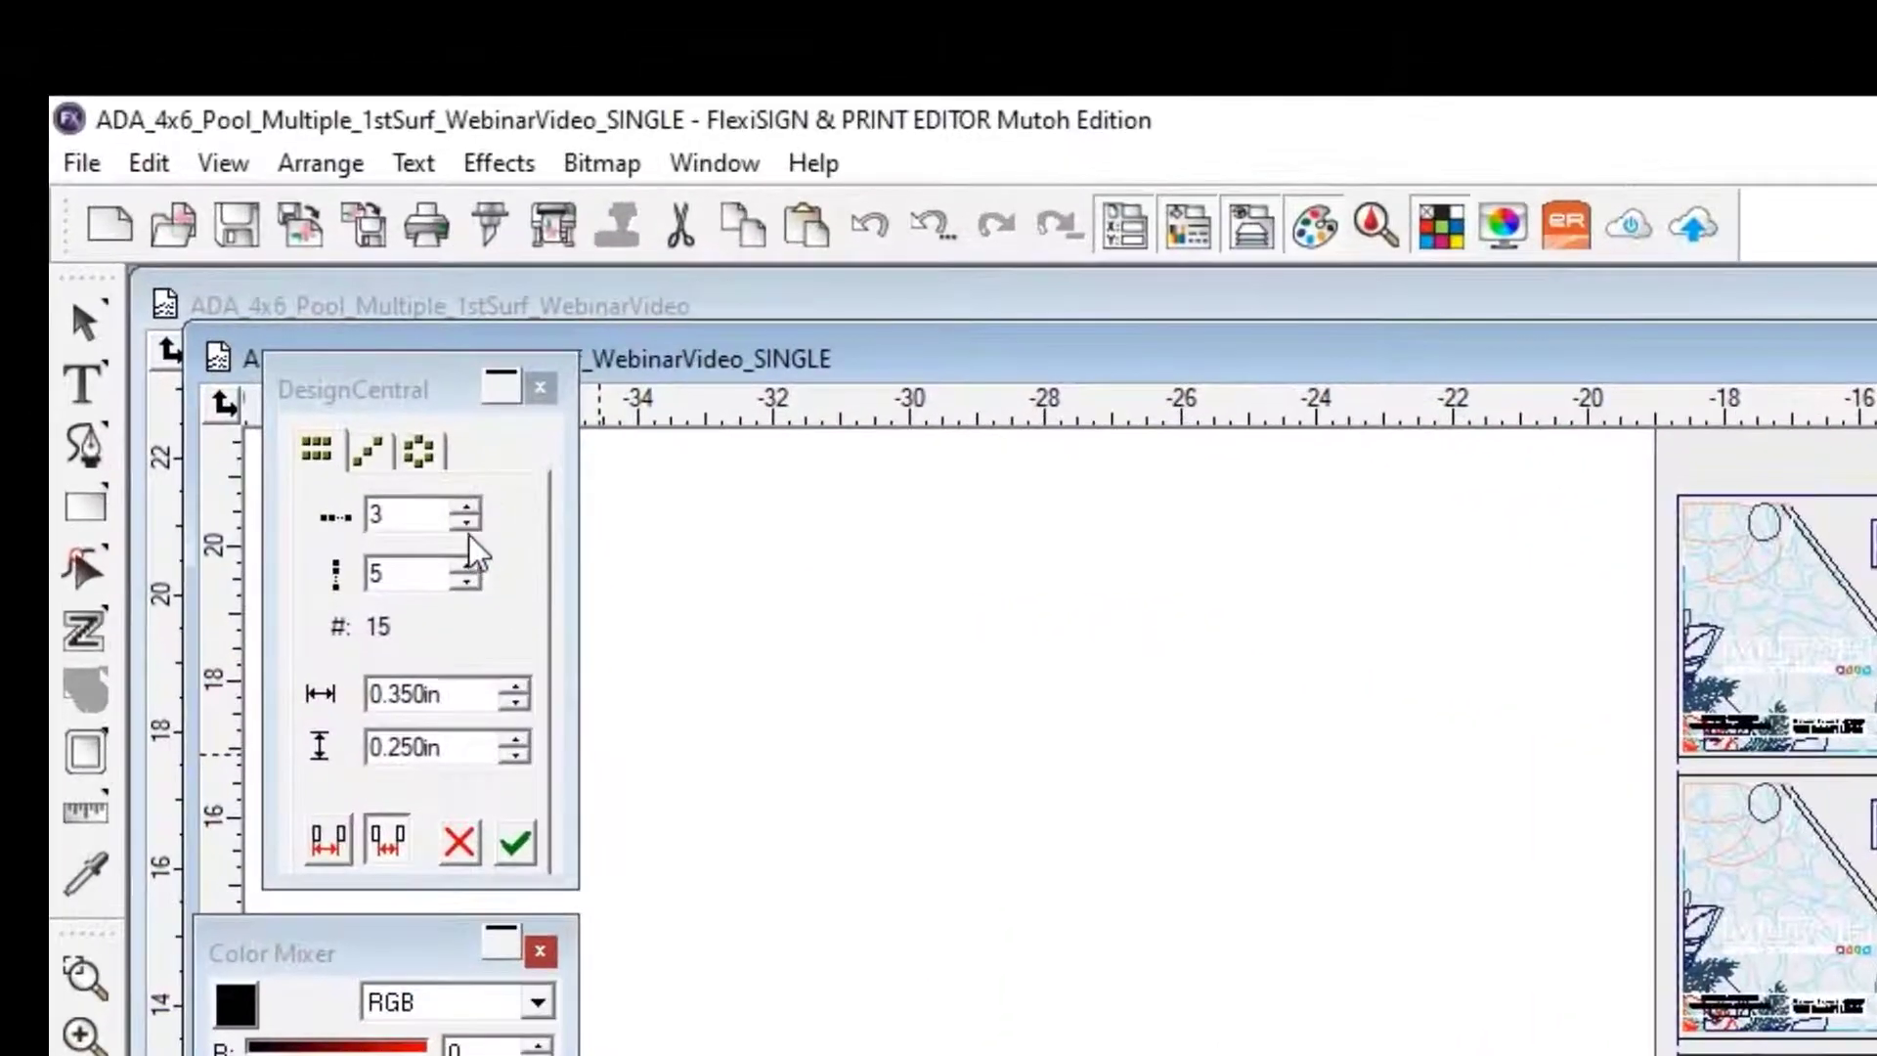
left_click(466, 520)
left_click(465, 520)
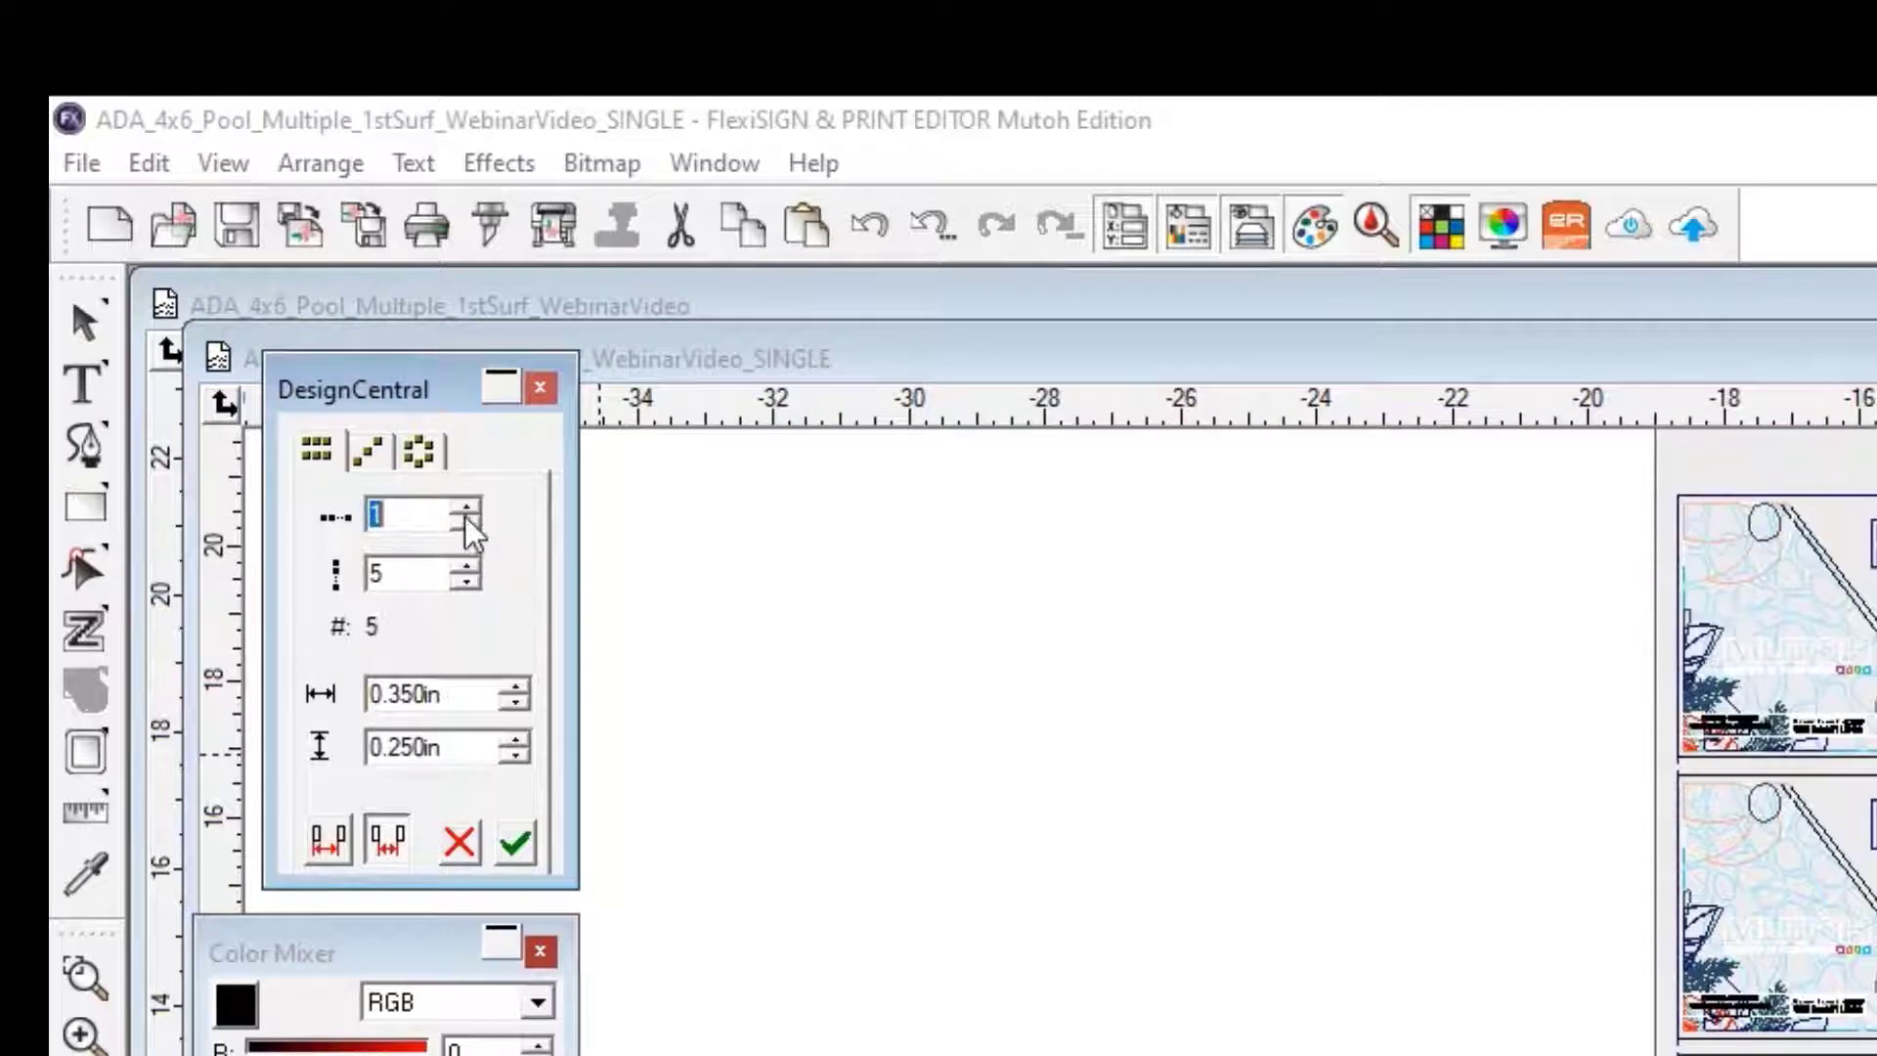
left_click(462, 509)
left_click(467, 506)
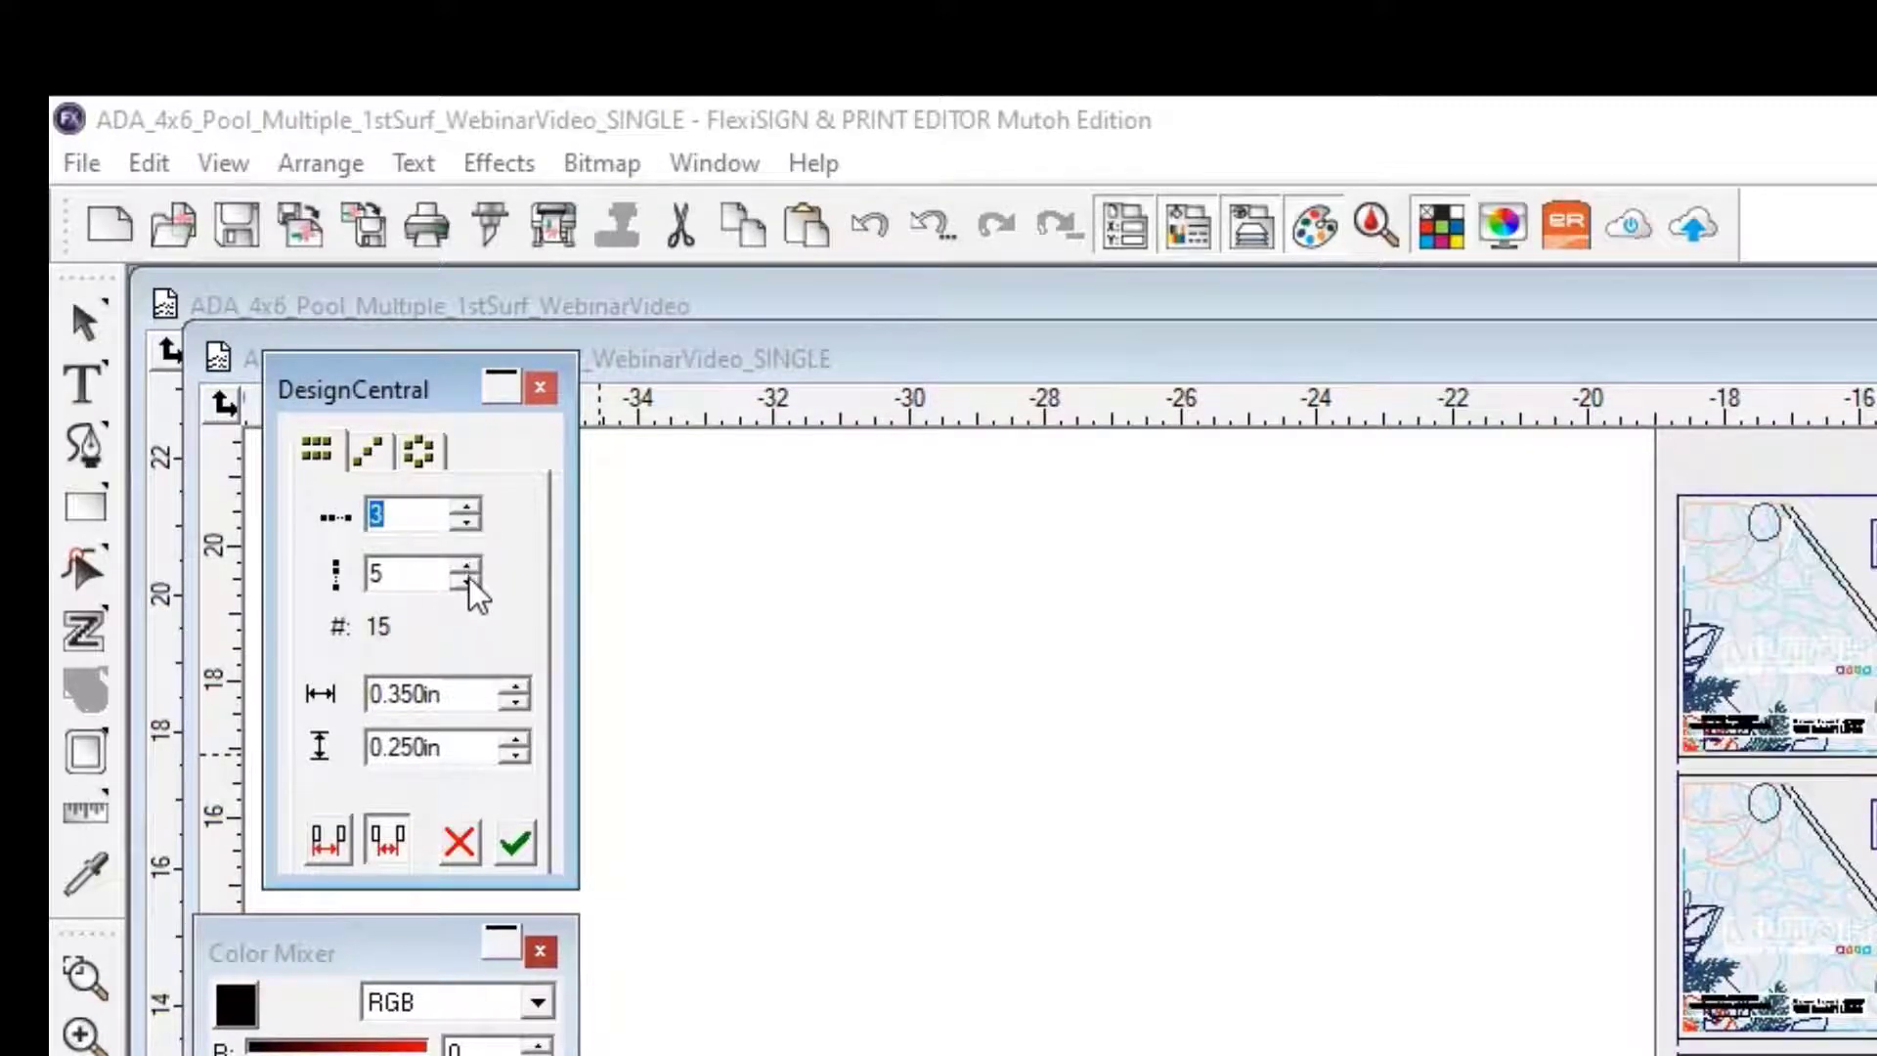
Set the Step and Repeat to 5 rows, keep the 0.350 in and 0.250 in spacing, apply it, and inspect the copies.
left_click(467, 583)
left_click(466, 583)
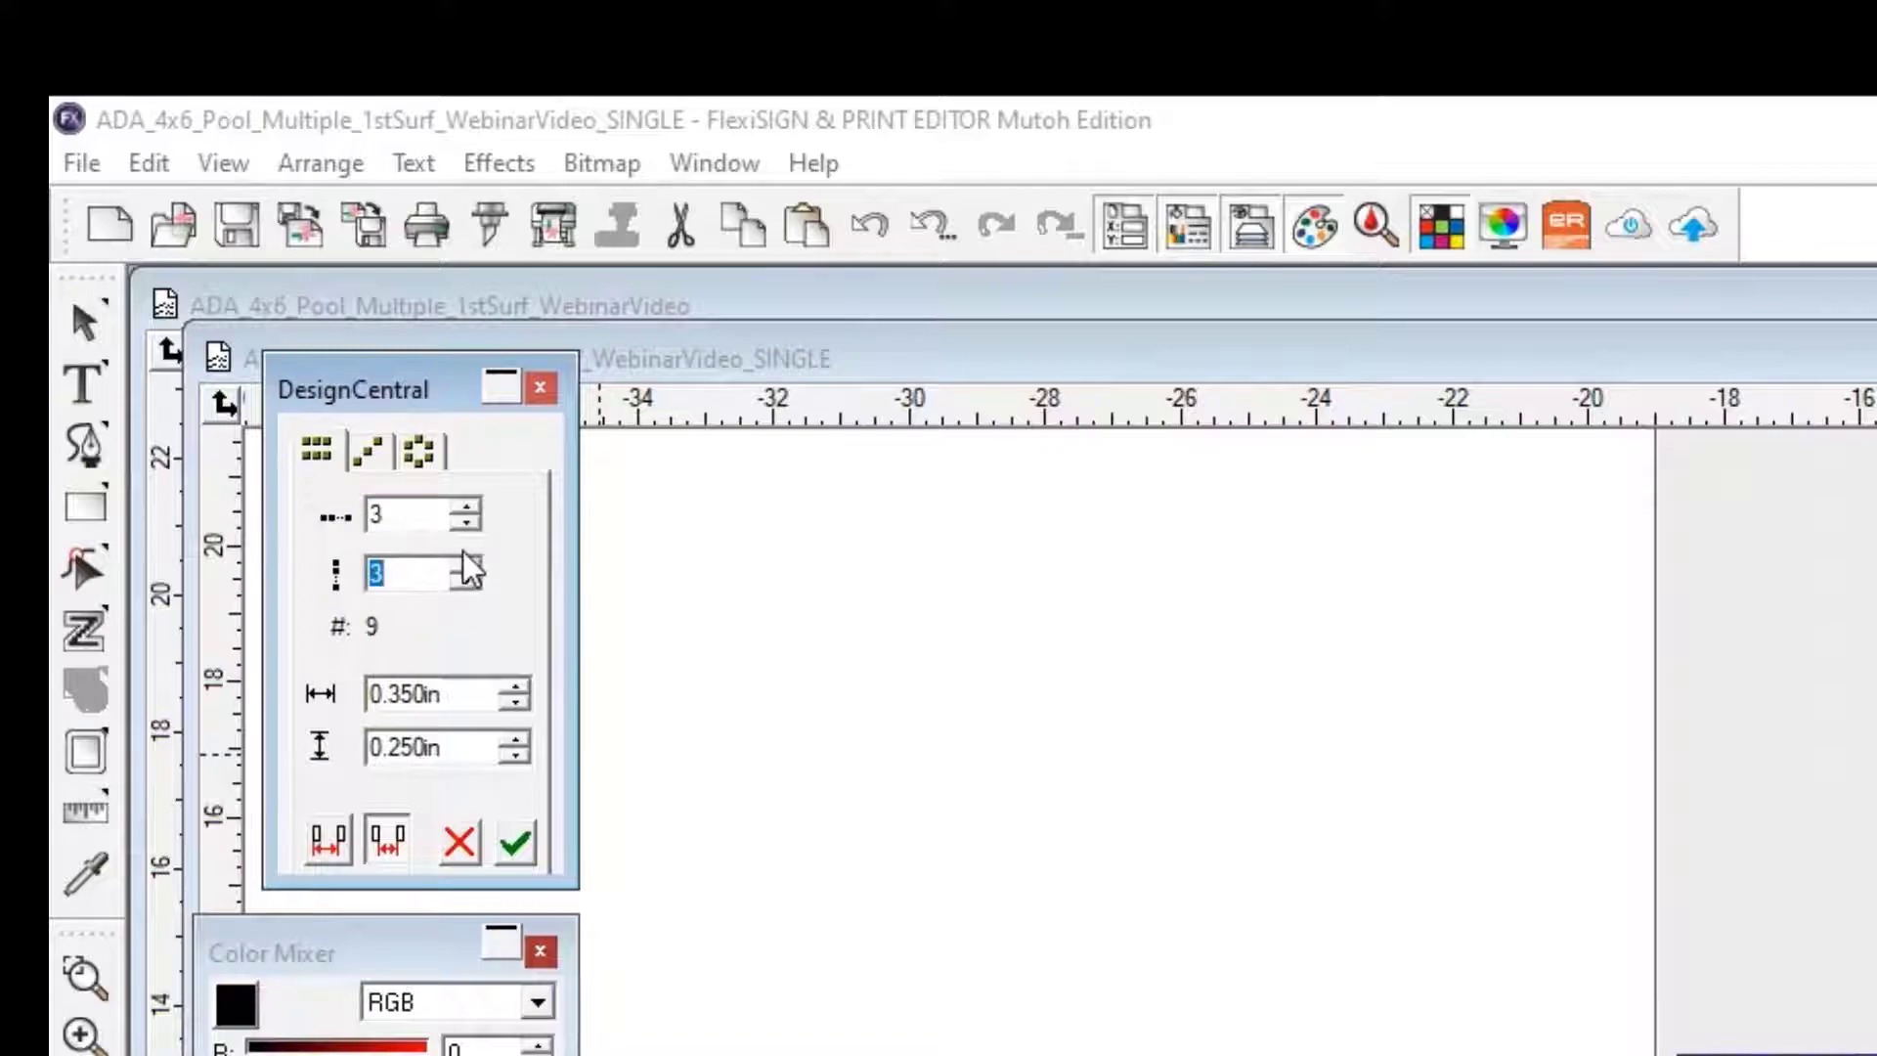
left_click(467, 565)
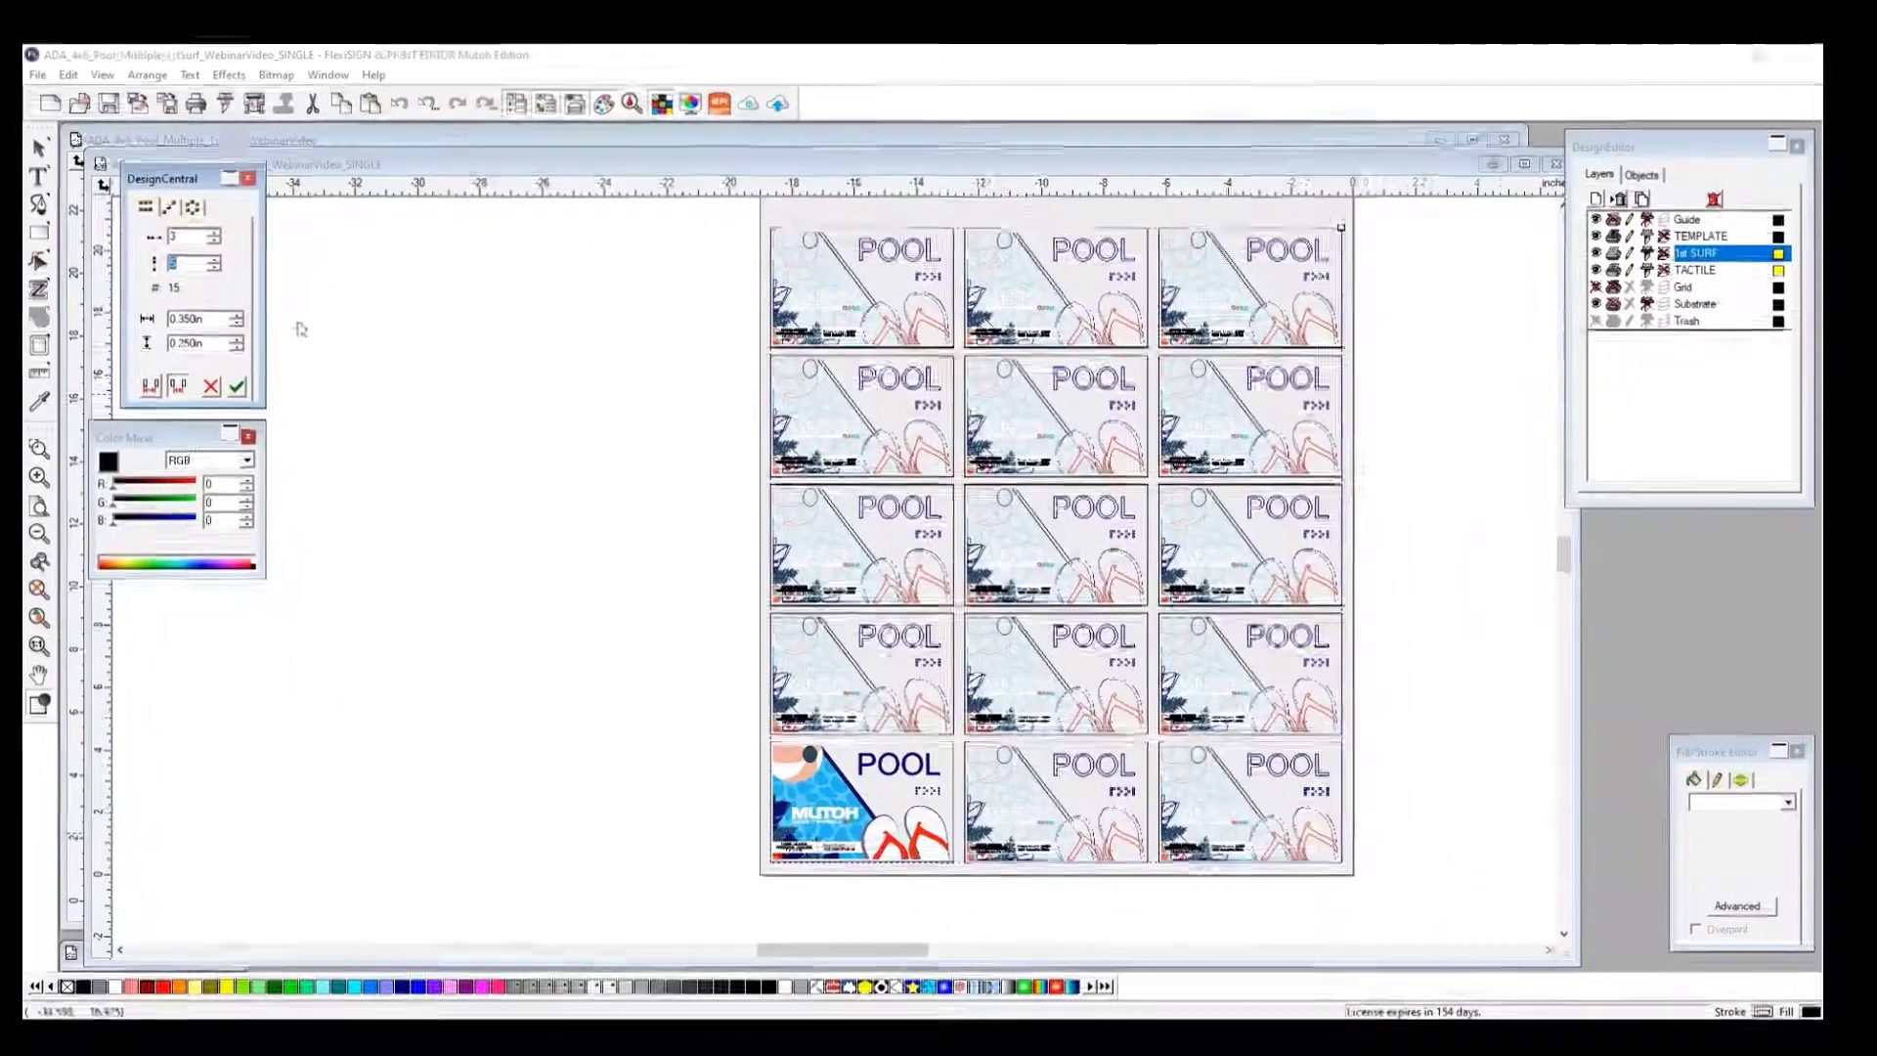
scroll(1445, 395, "down", 3)
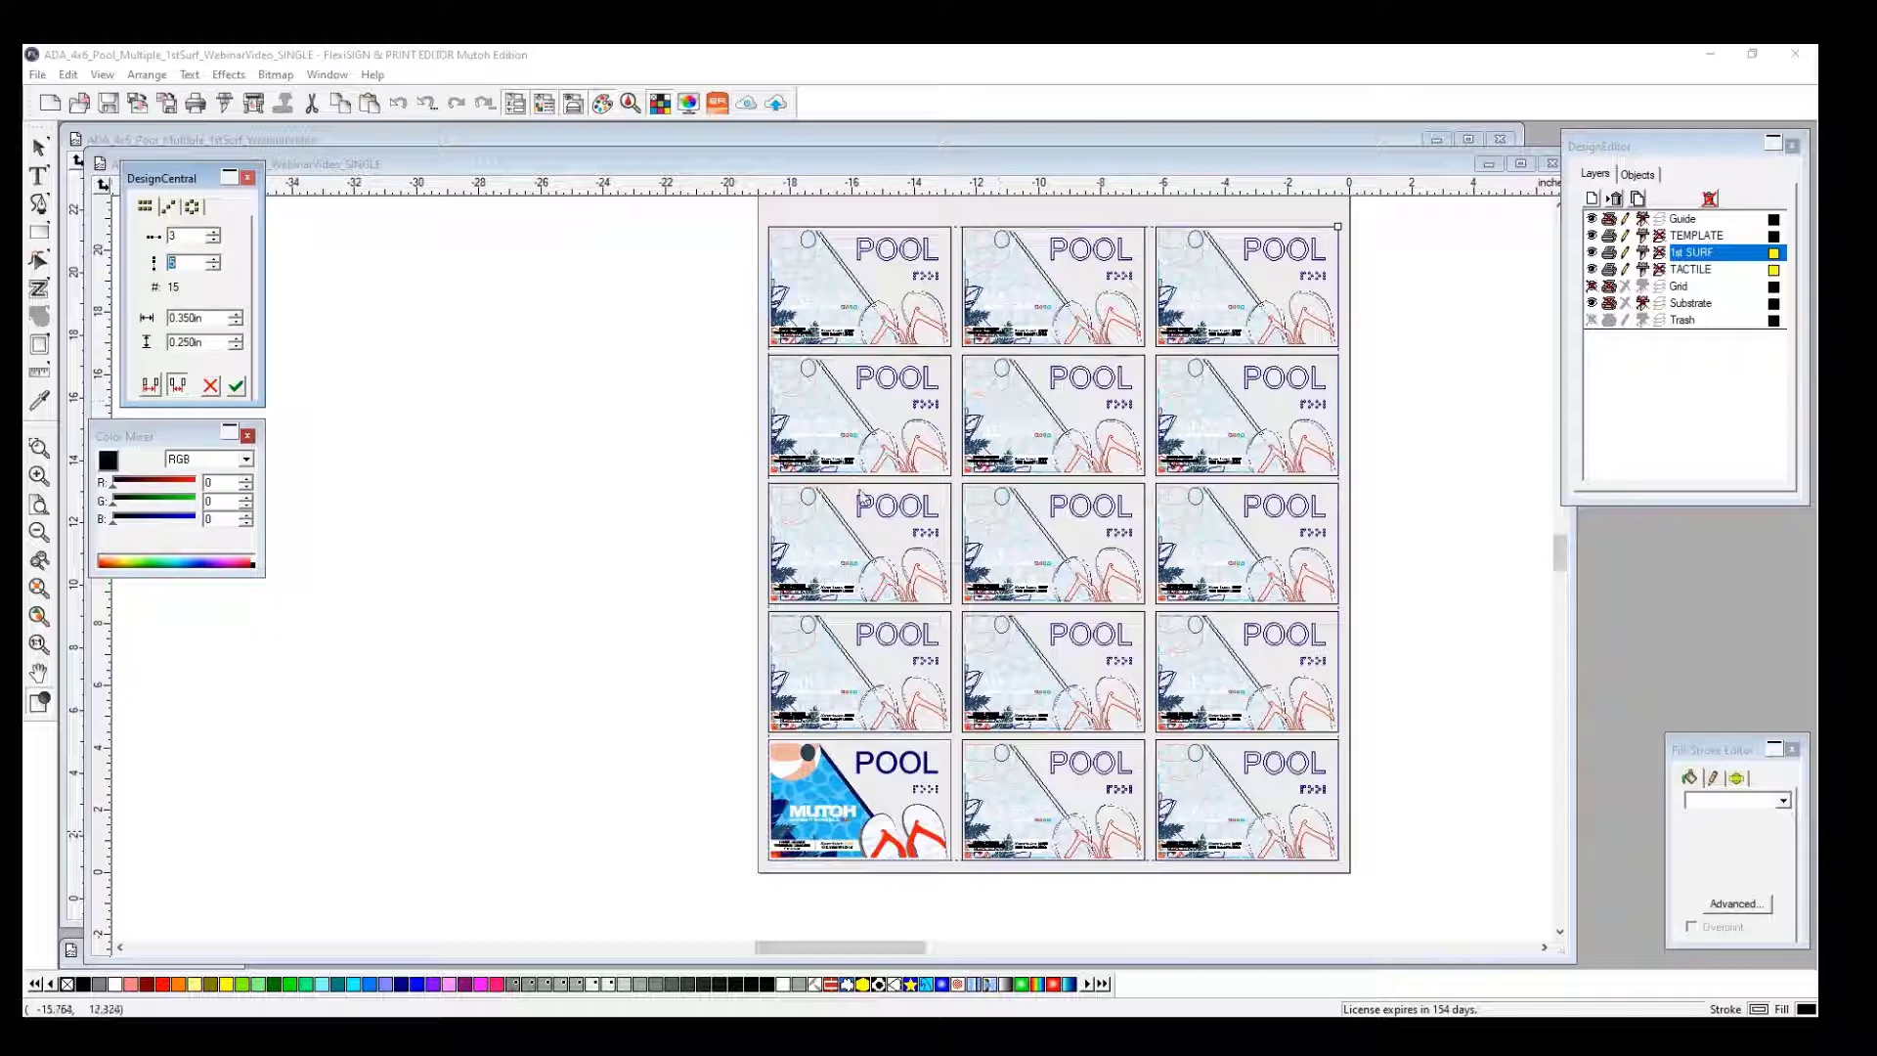
left_click(240, 387)
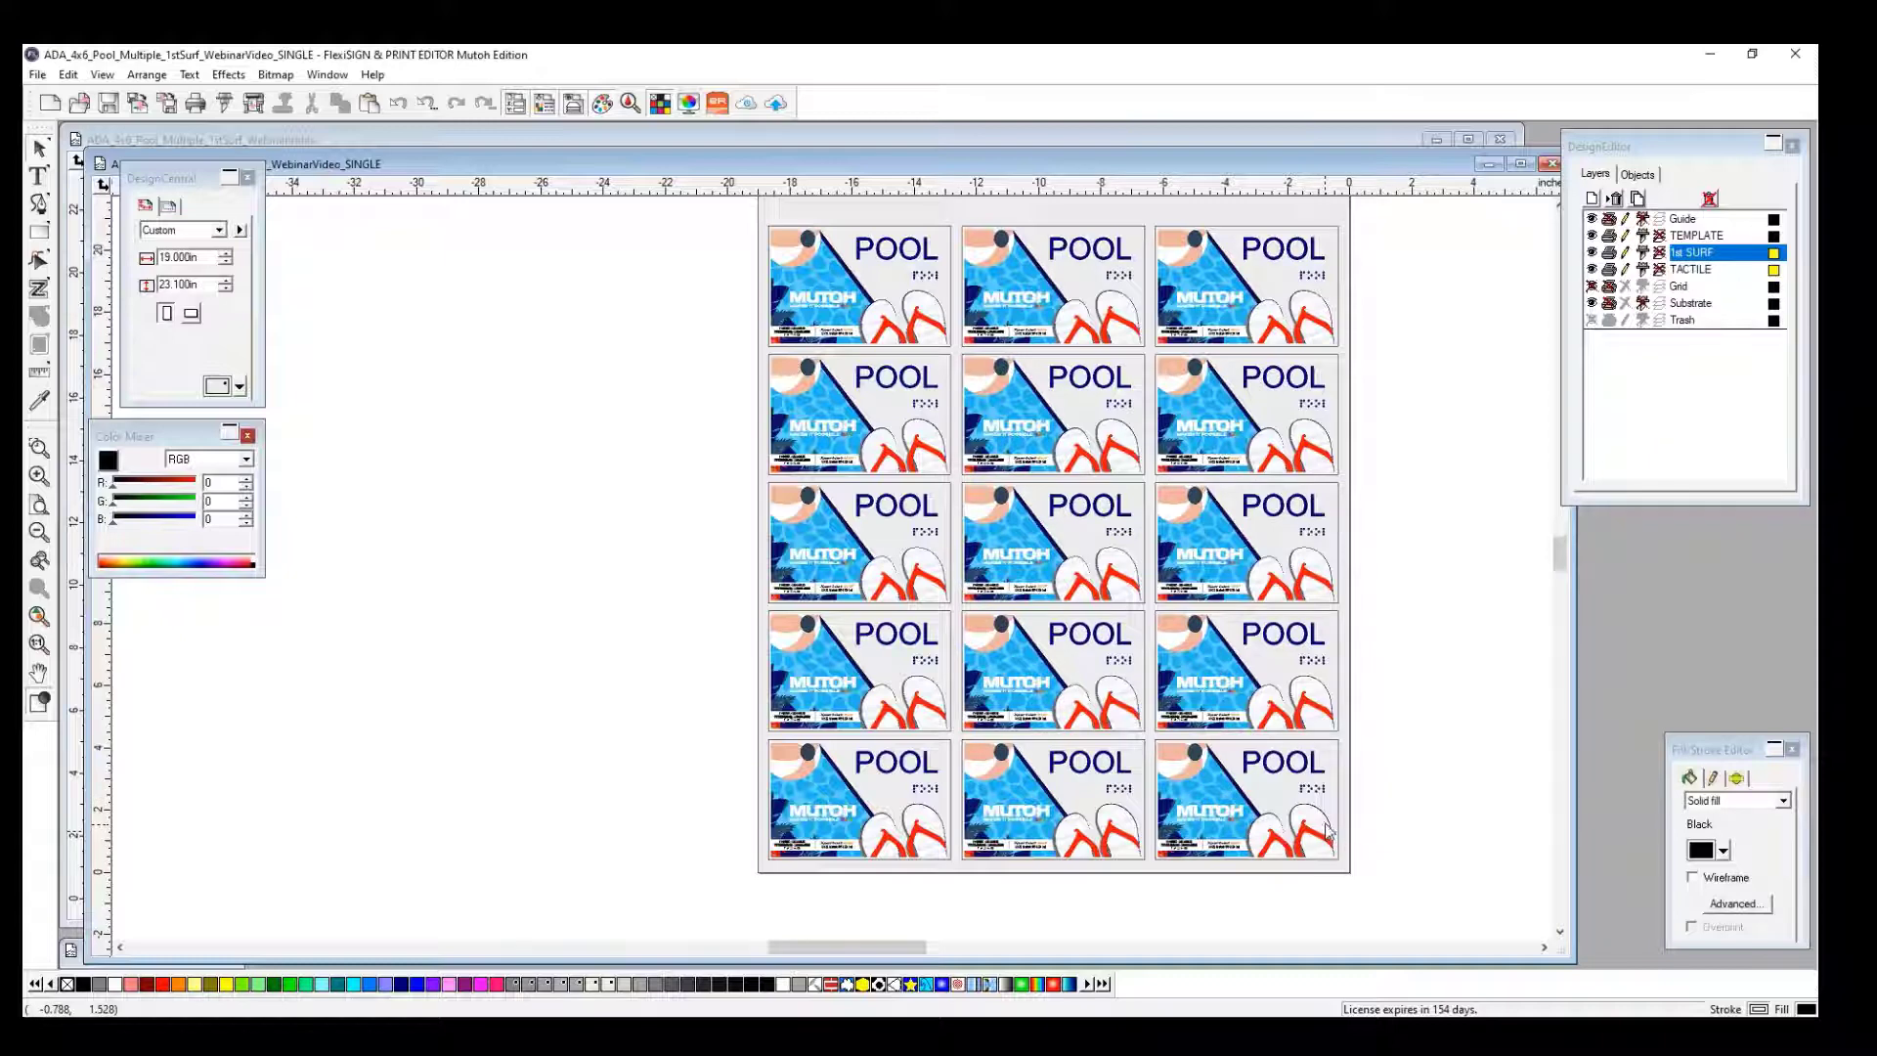
scroll(1354, 802, "up", 1)
scroll(1335, 774, "up", 1)
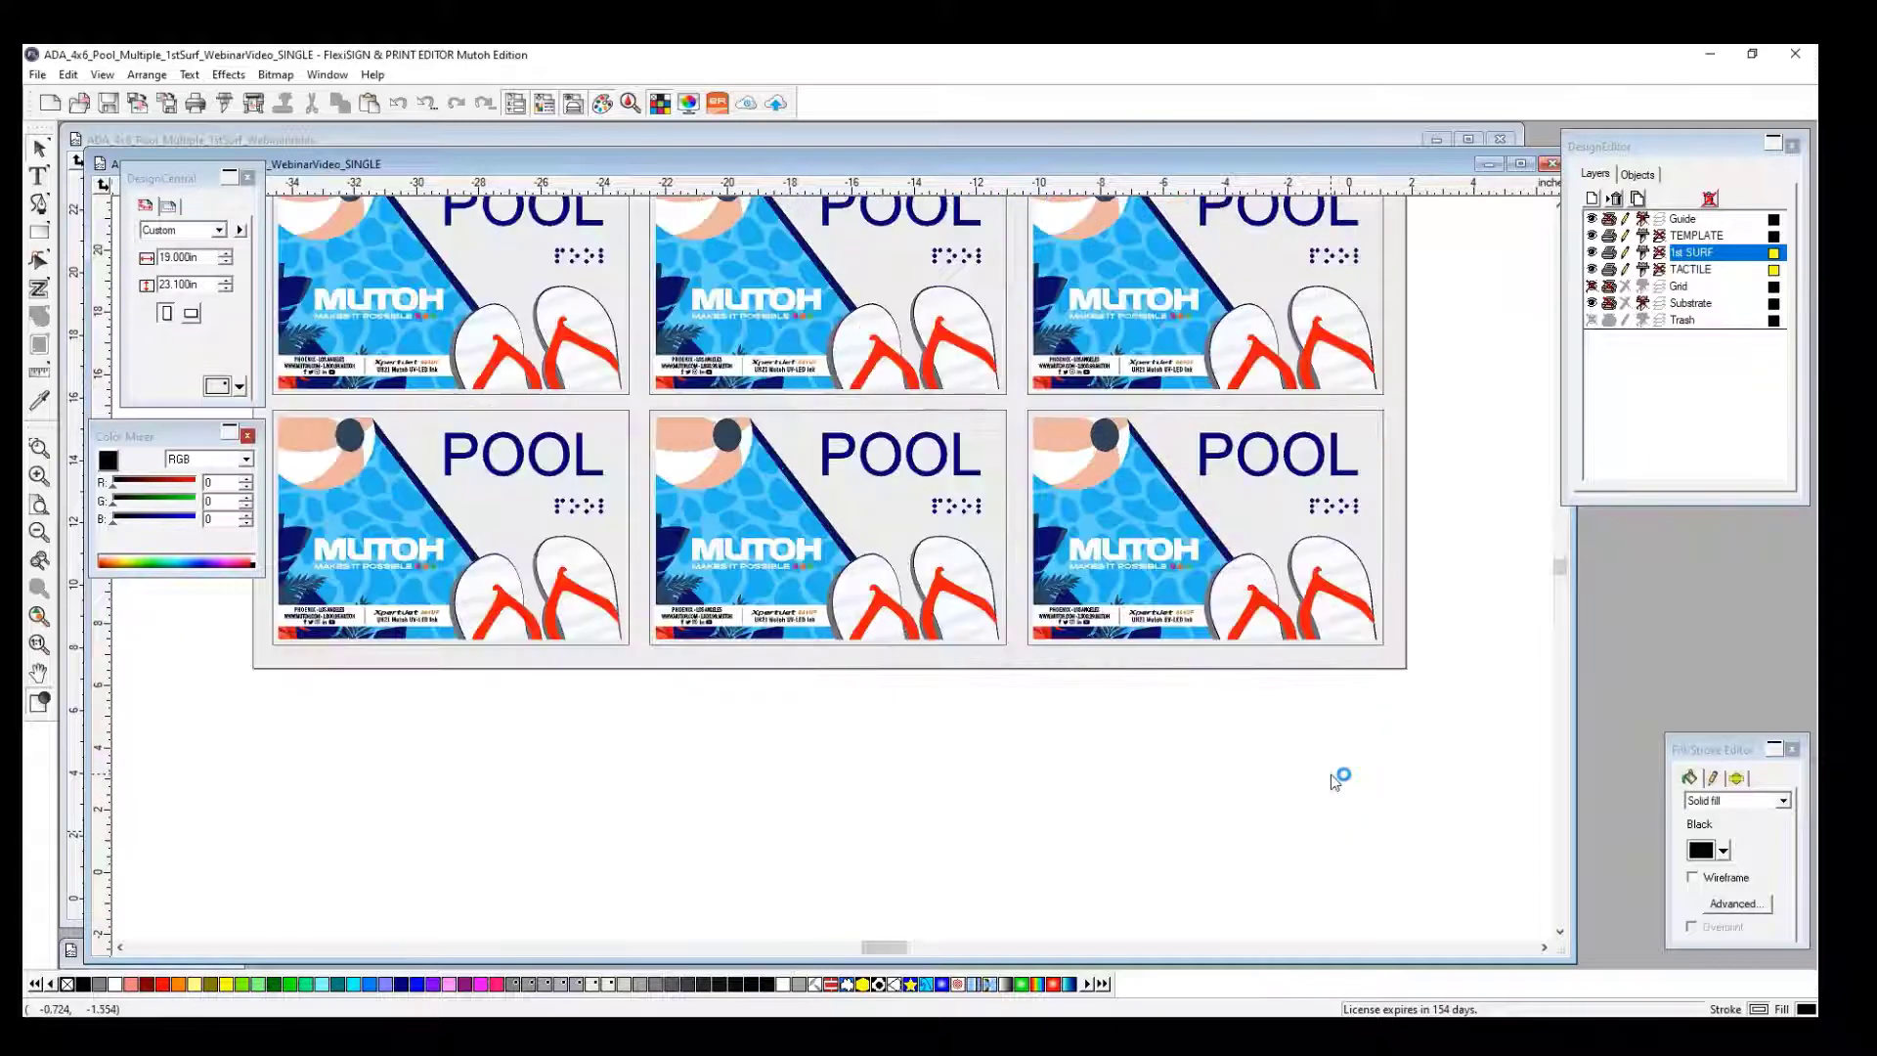
scroll(1339, 775, "up", 1)
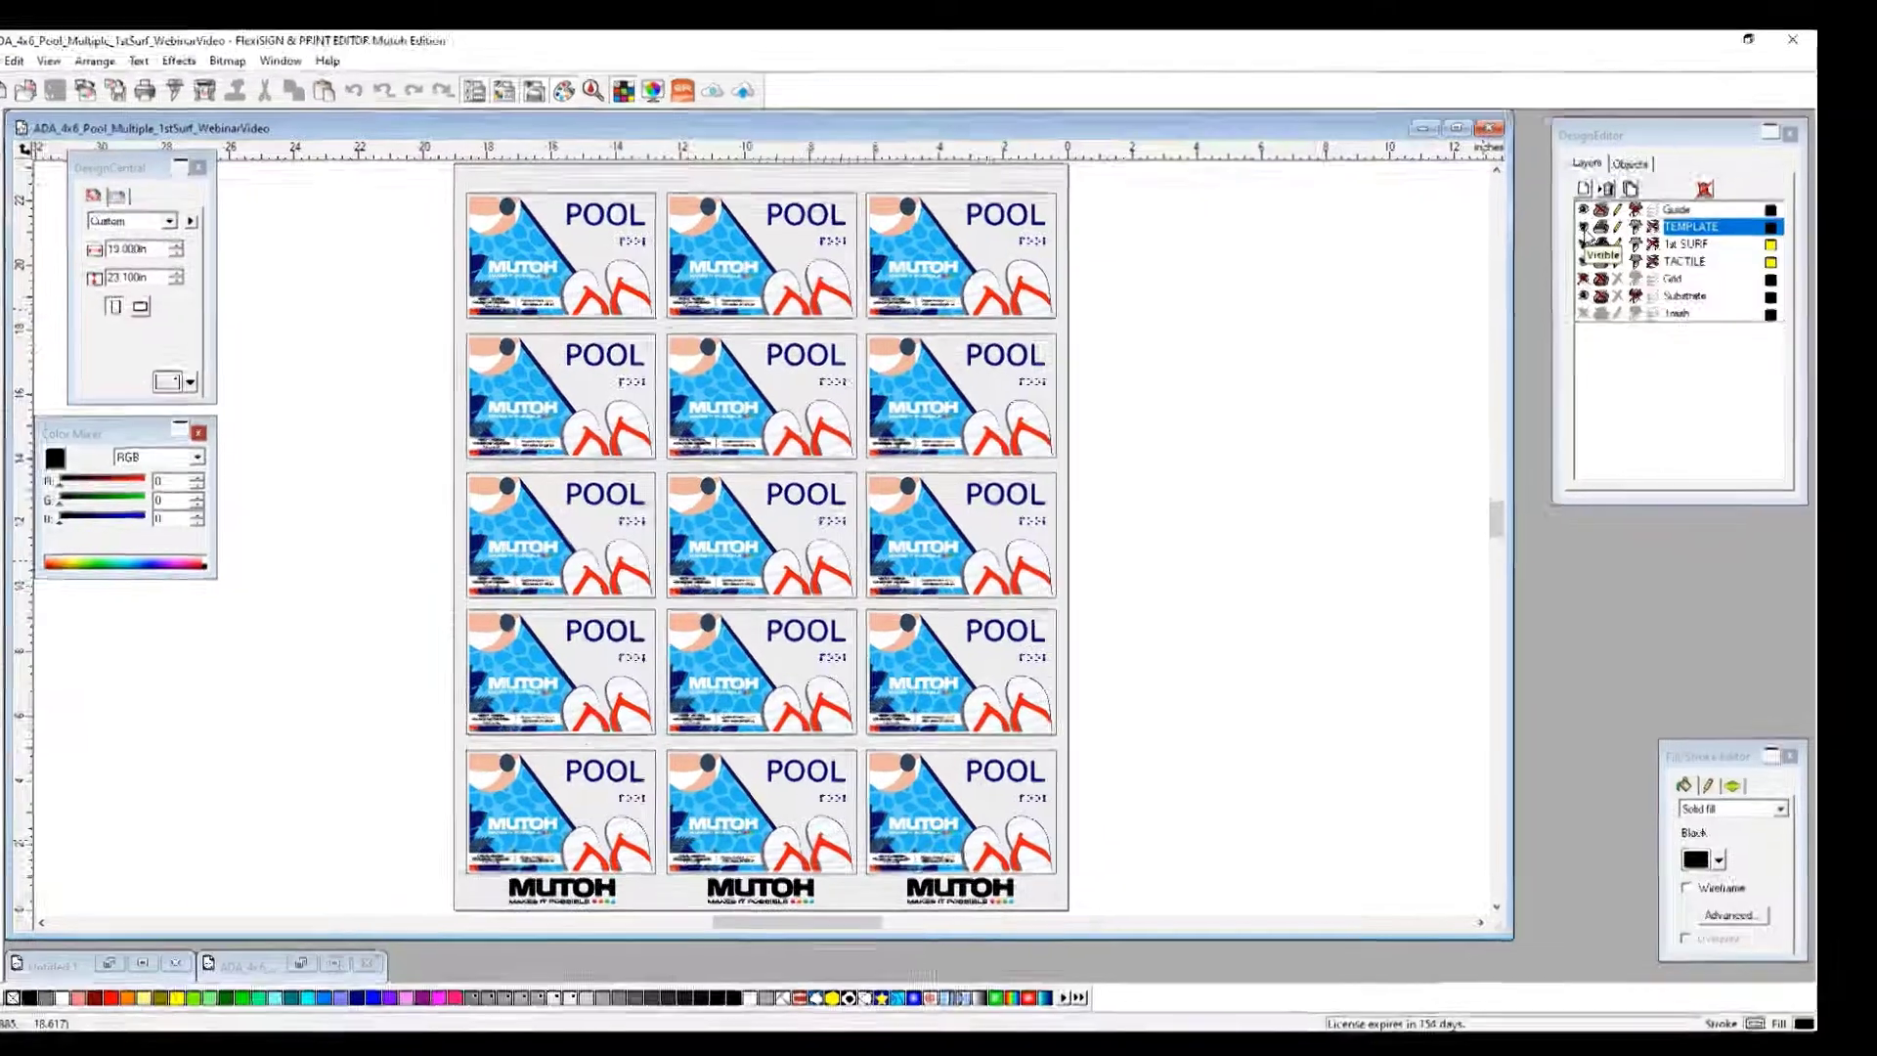
Hide the TEMPLATE and 1st SURF layers, make TACTILE the active layer, and select all its POOL lettering and braille.
left_click(1583, 226)
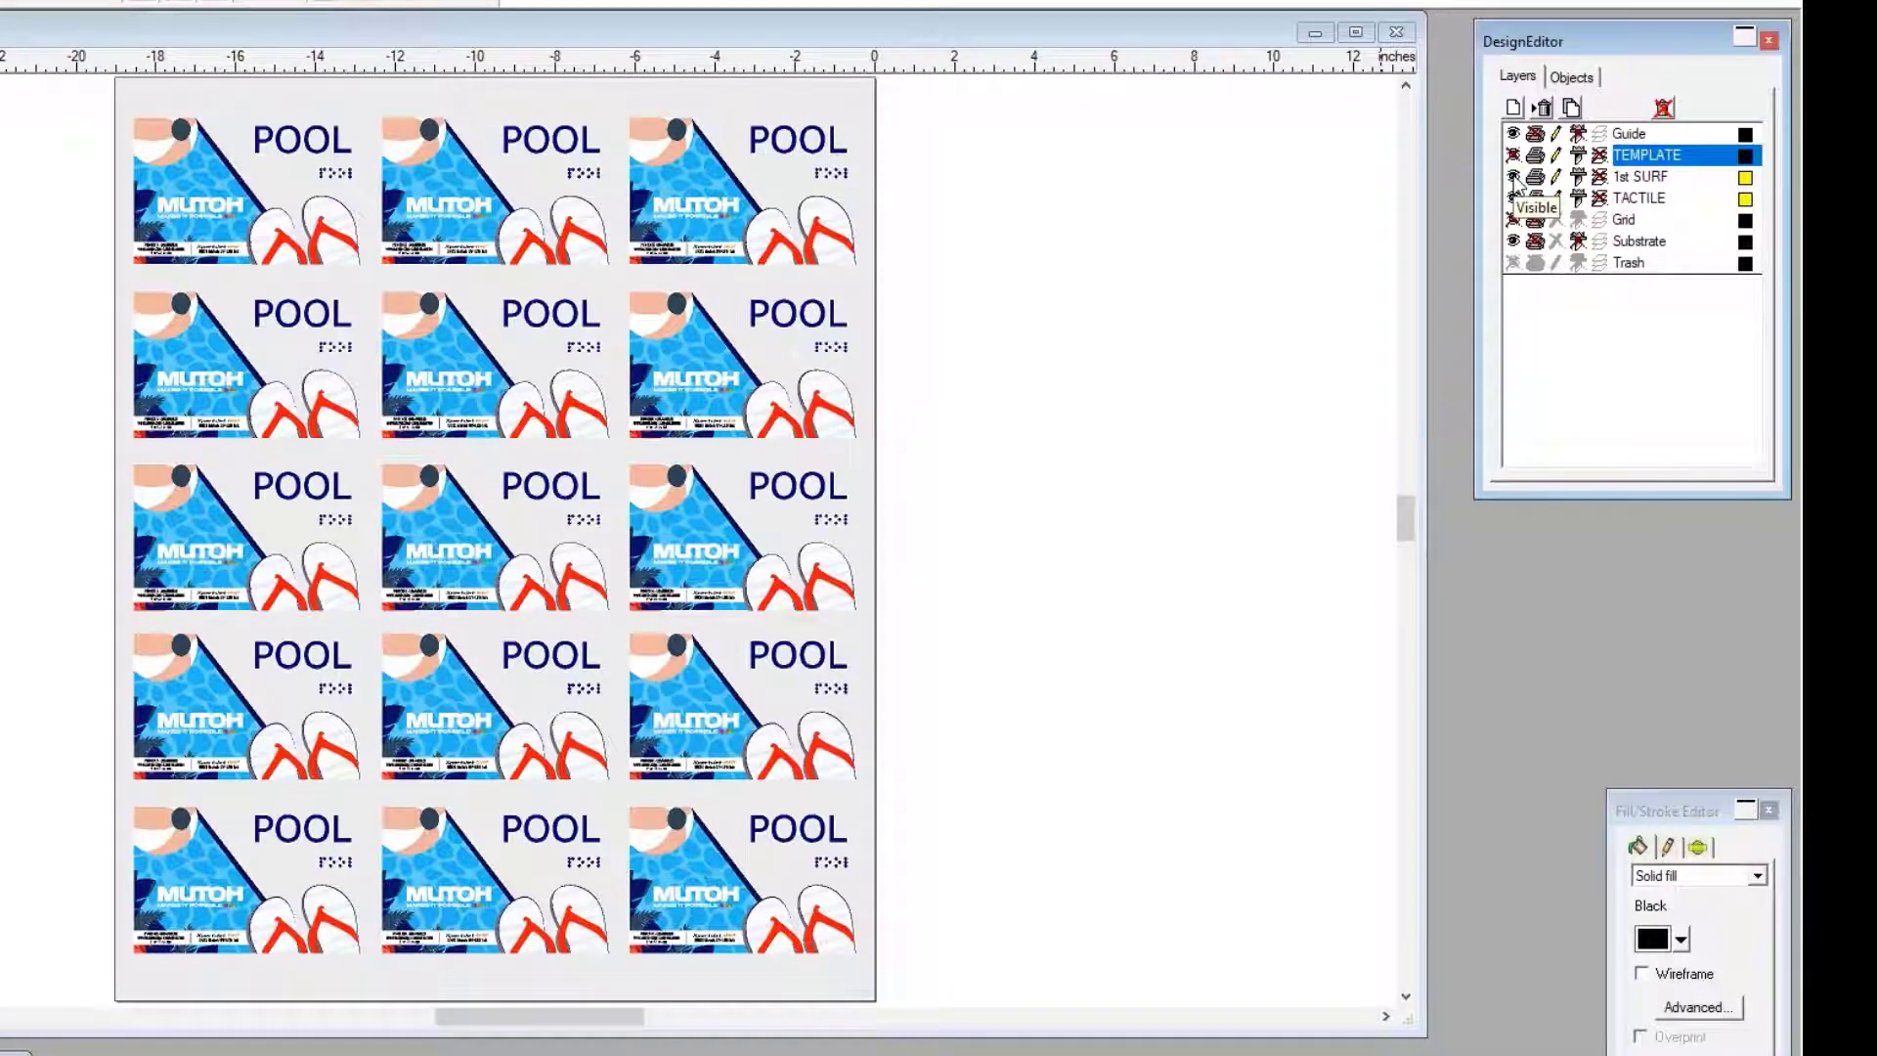
left_click(1514, 177)
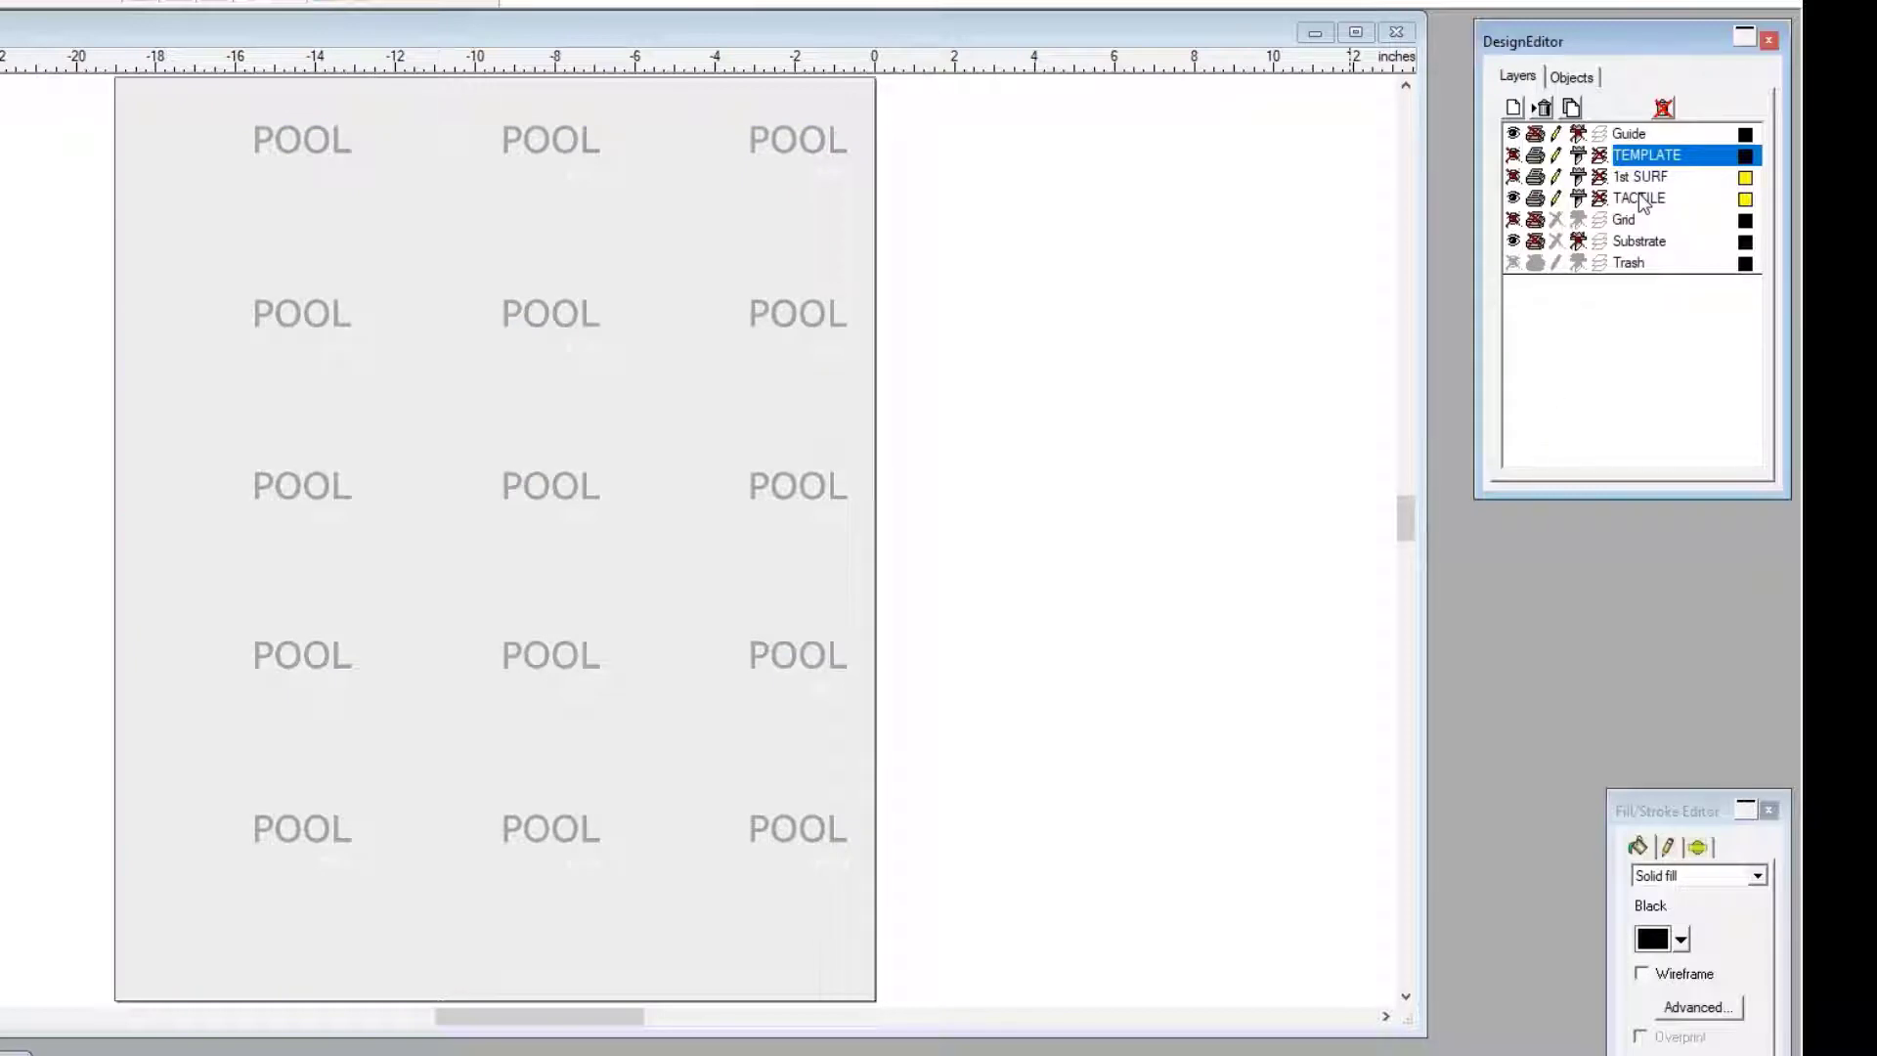
left_click(1642, 200)
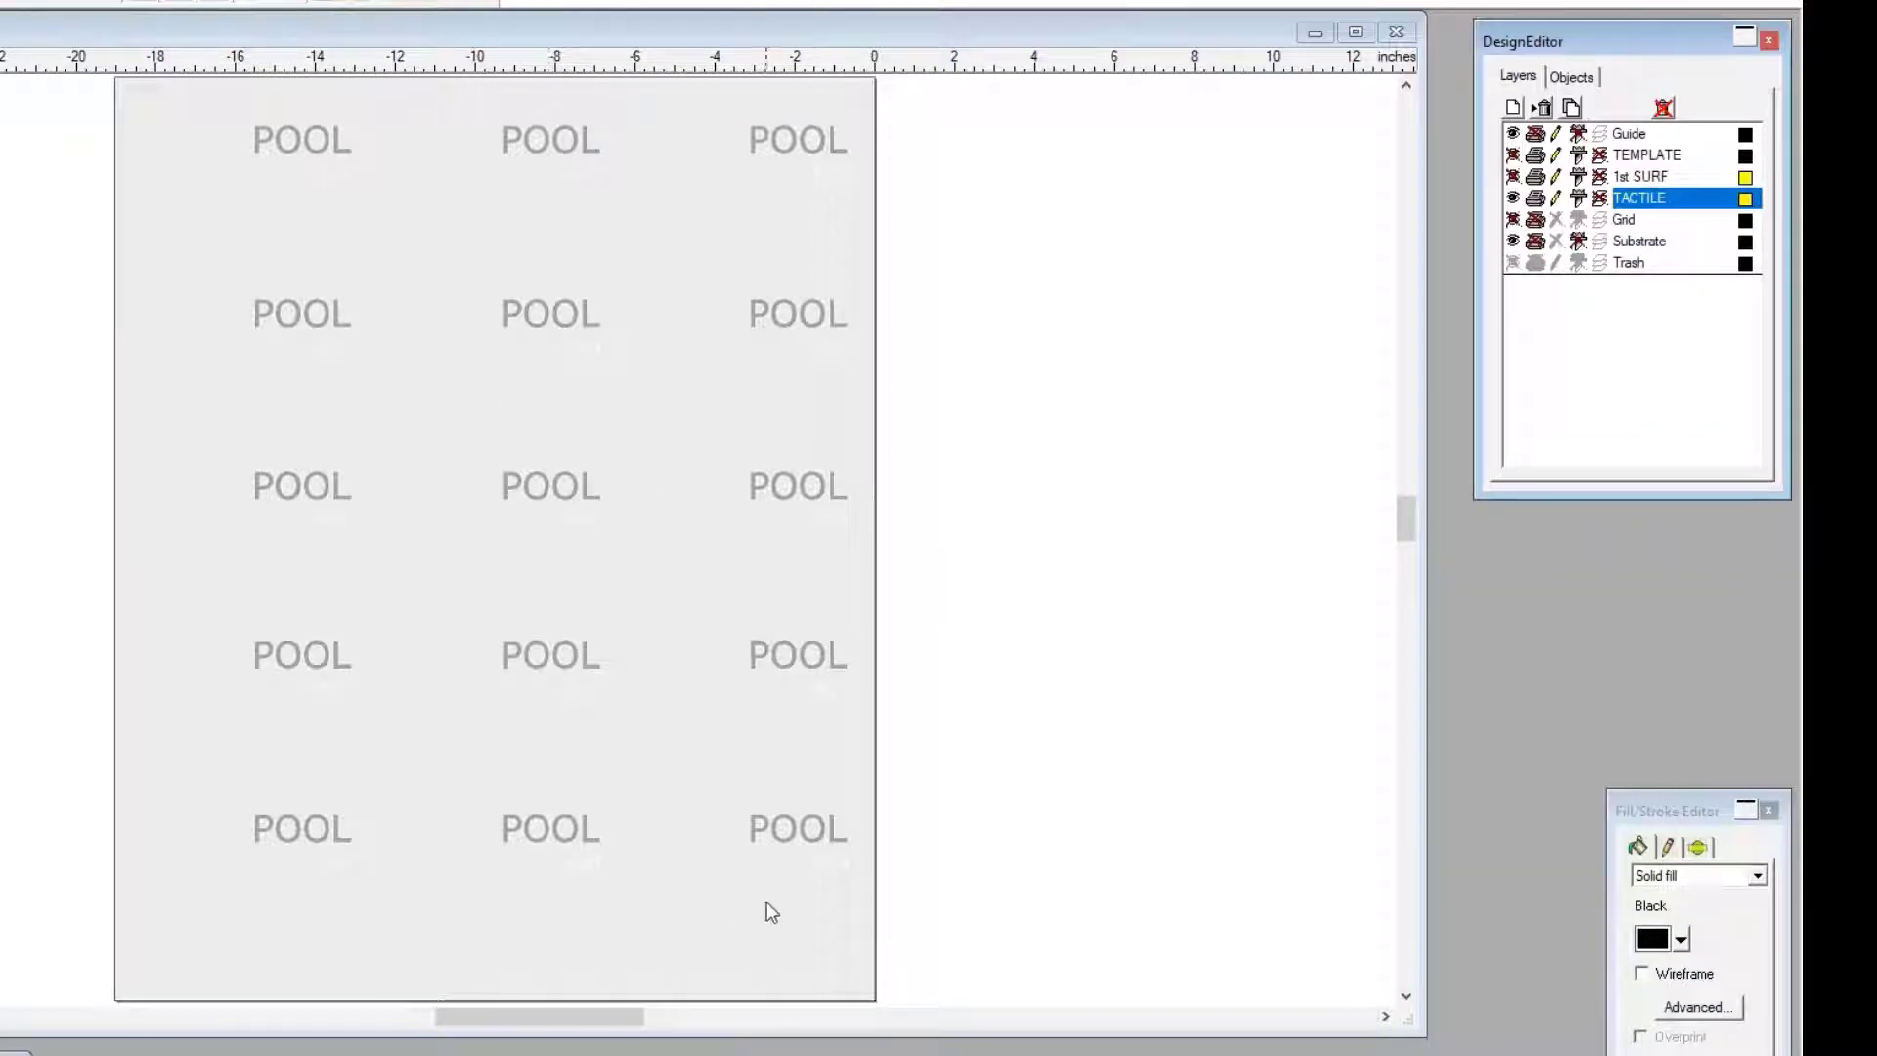
scroll(766, 909, "up", 3)
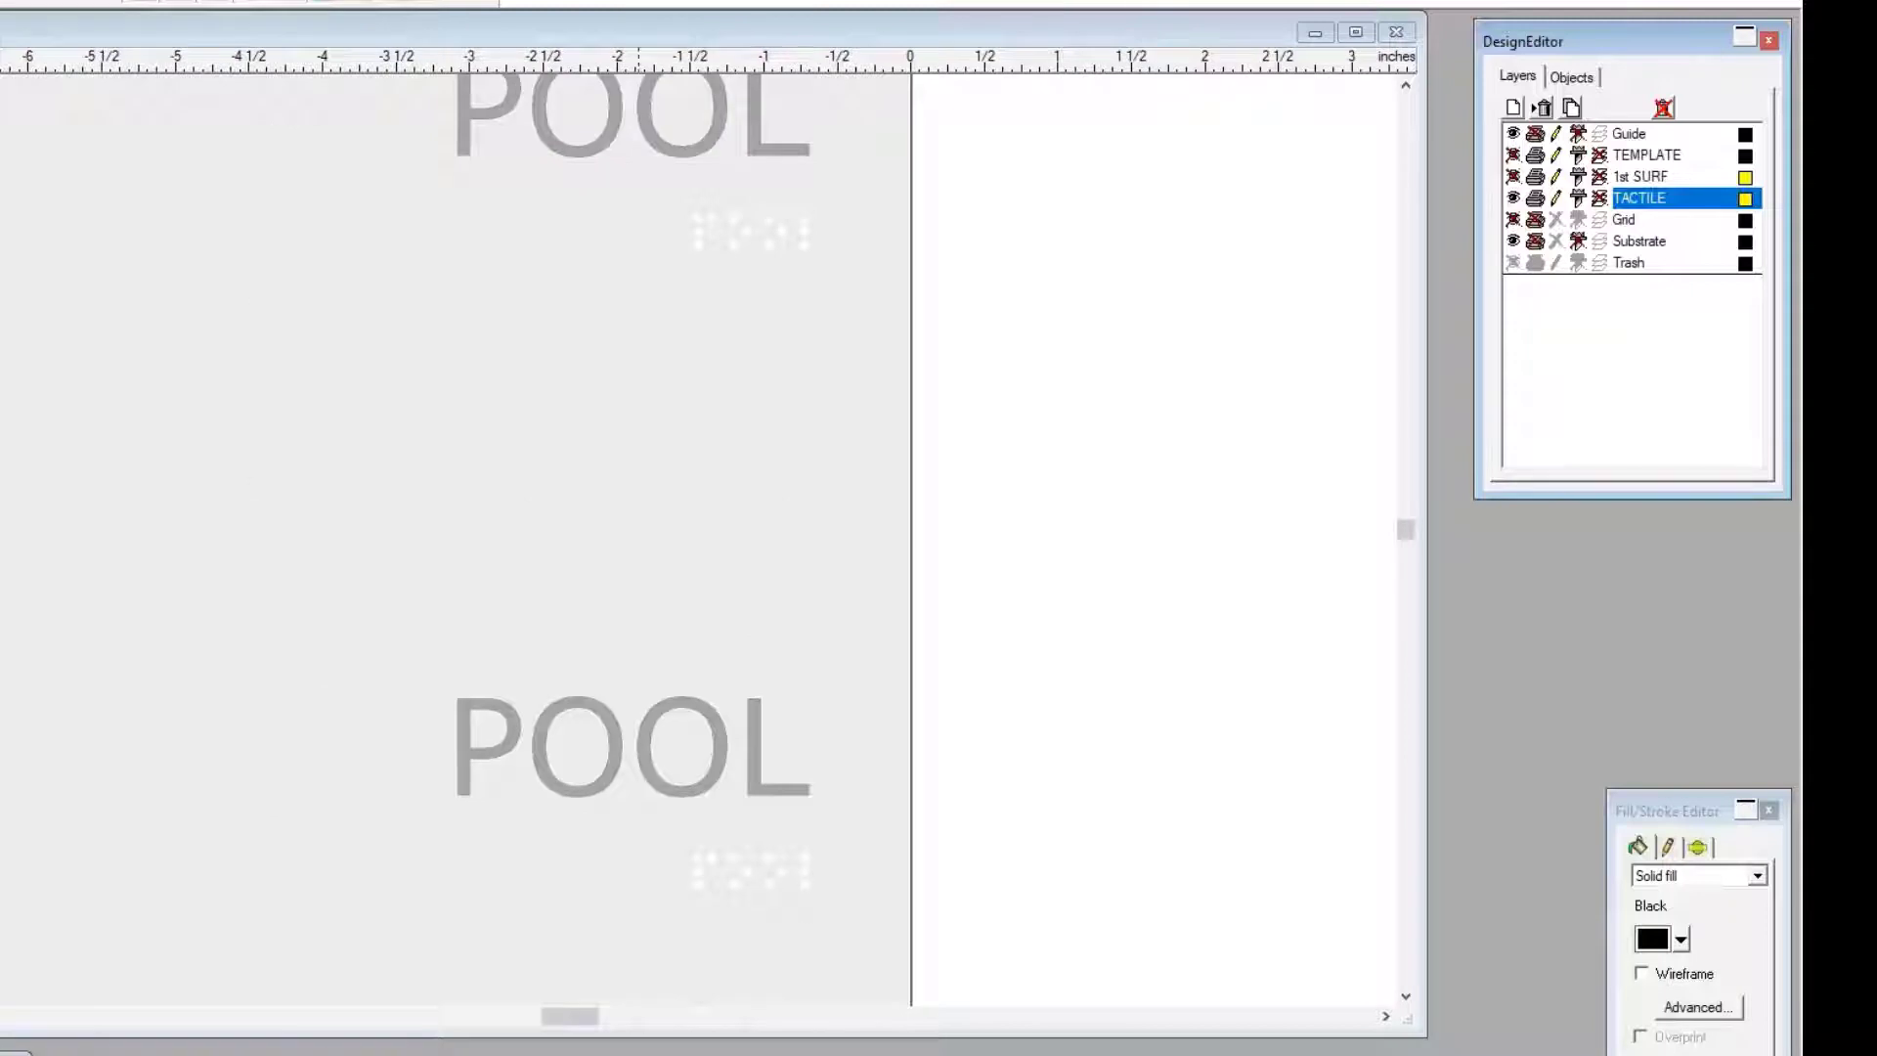
scroll(538, 489, "down", 3)
mouse_move(2, 112)
left_mouse_down()
mouse_move(557, 674)
mouse_move(649, 847)
mouse_move(678, 980)
left_mouse_up()
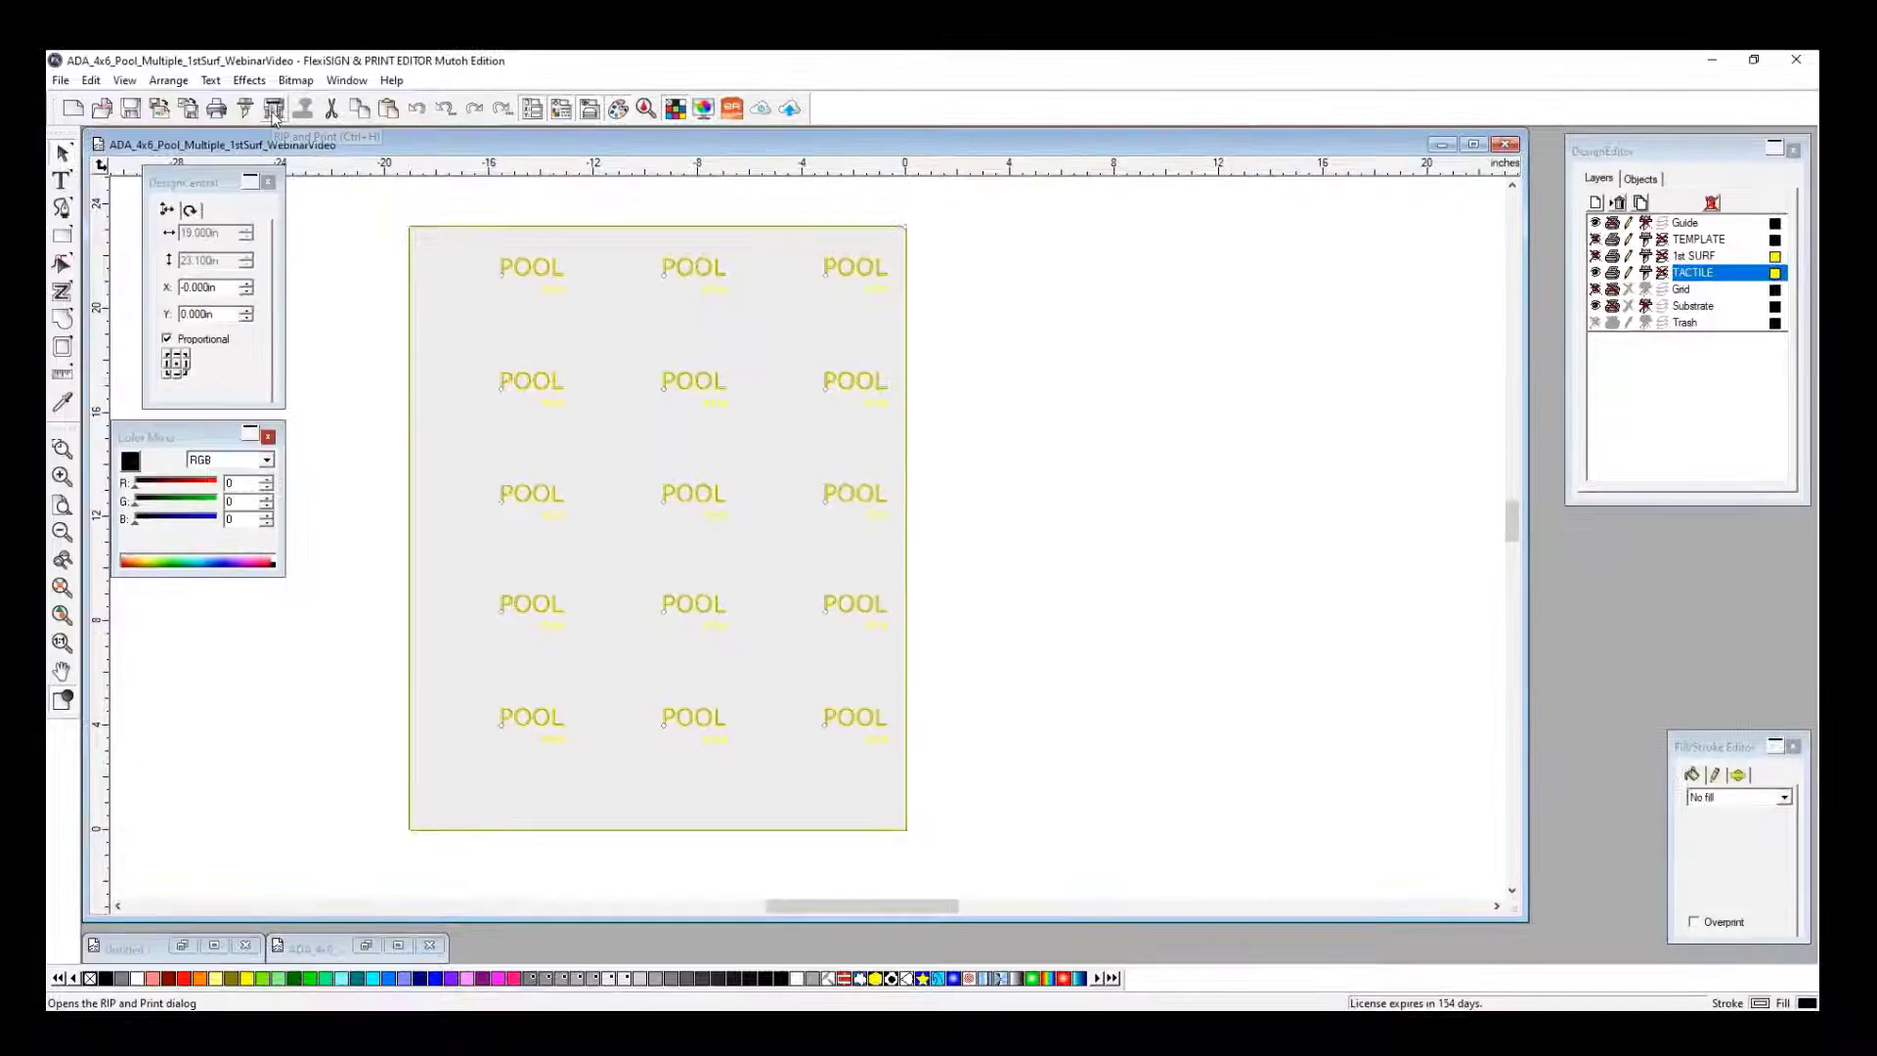
Send the tactile artwork through RIP and Print to the XPJ-661UF, keeping the RIP and Print settings and using the ADA Build-Up Pass preset.
left_click(274, 109)
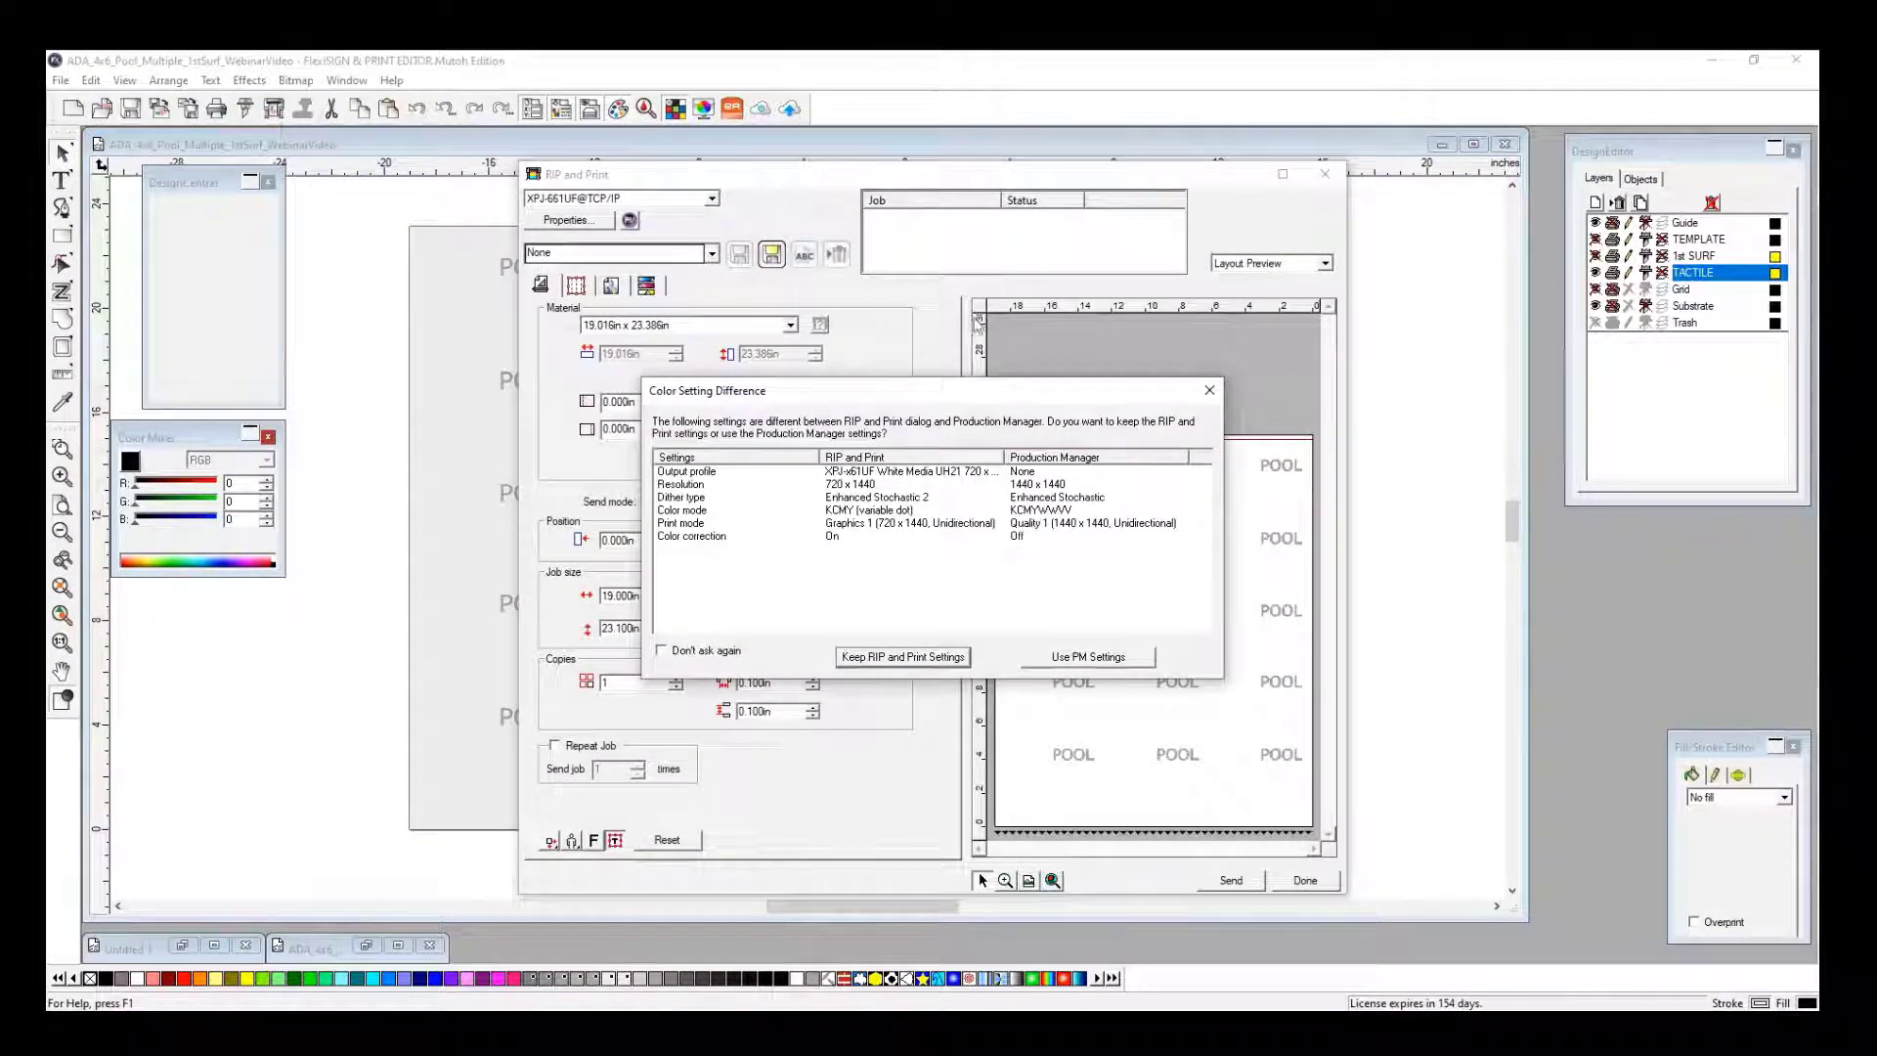
left_click(901, 656)
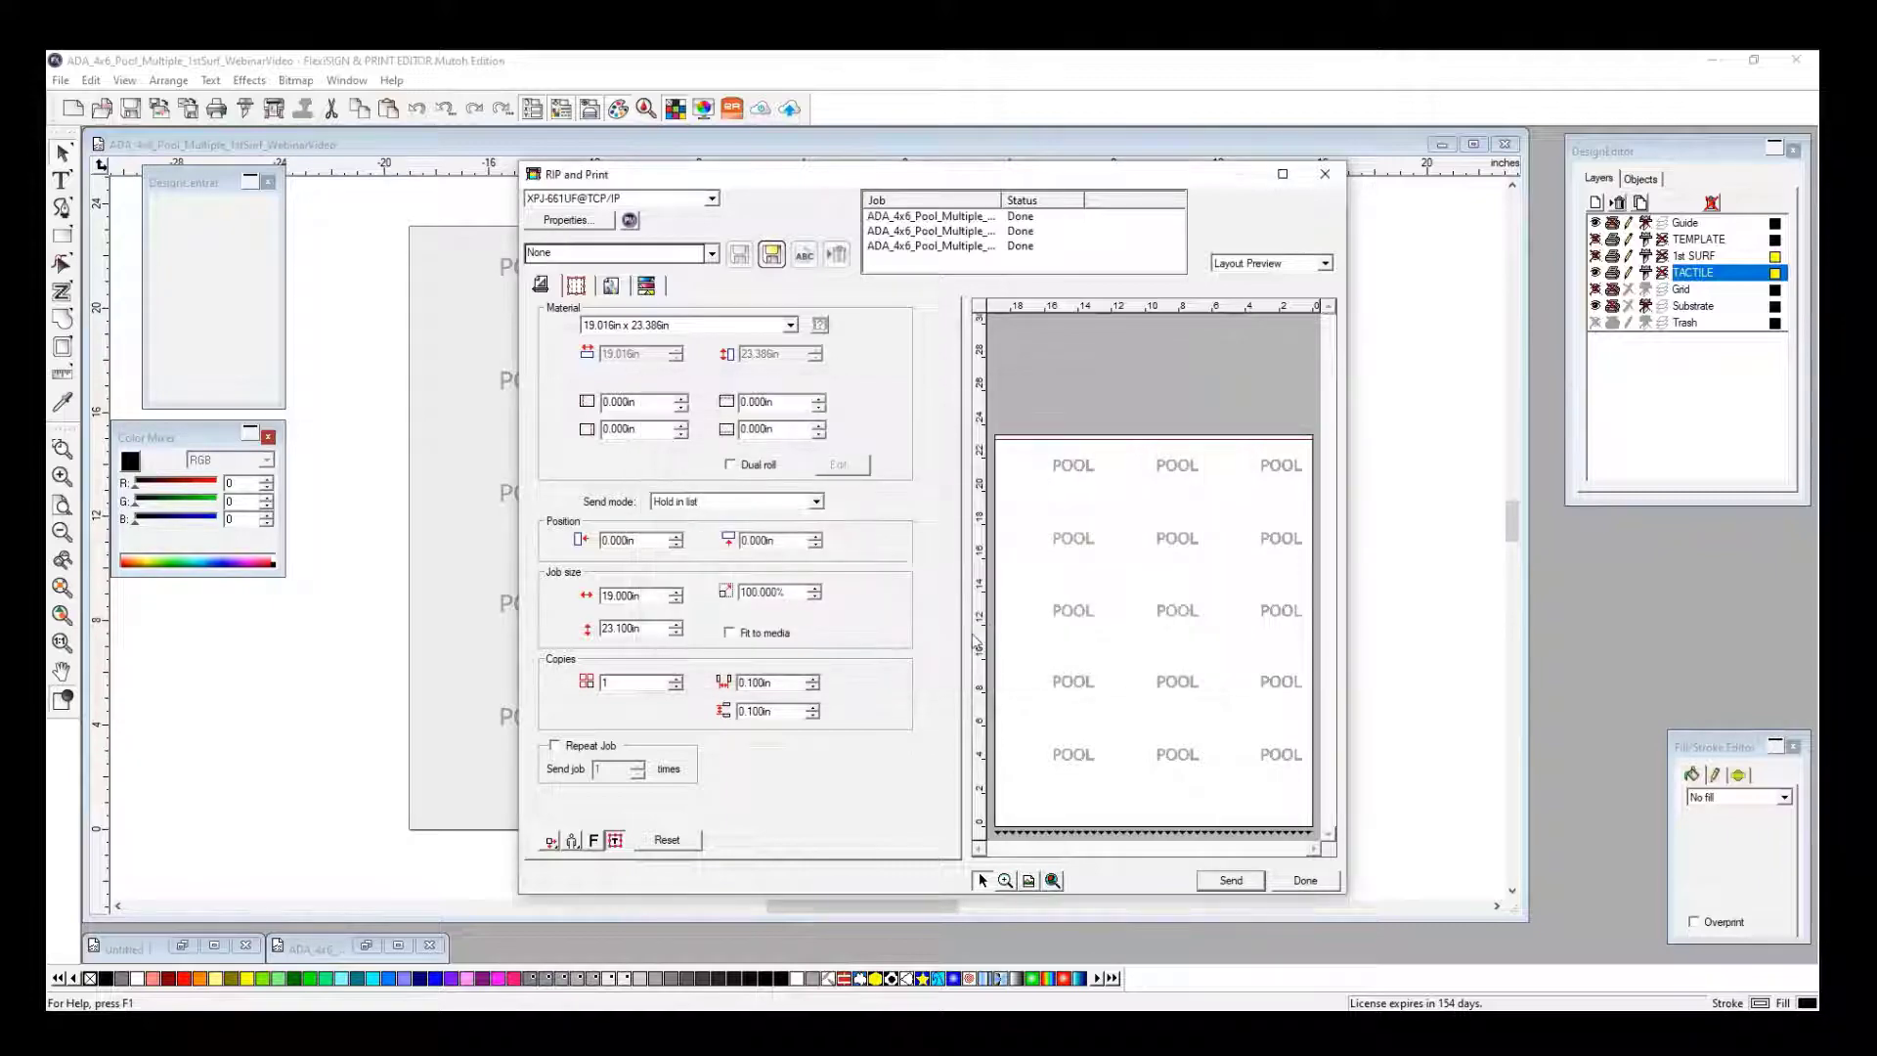
left_click(712, 256)
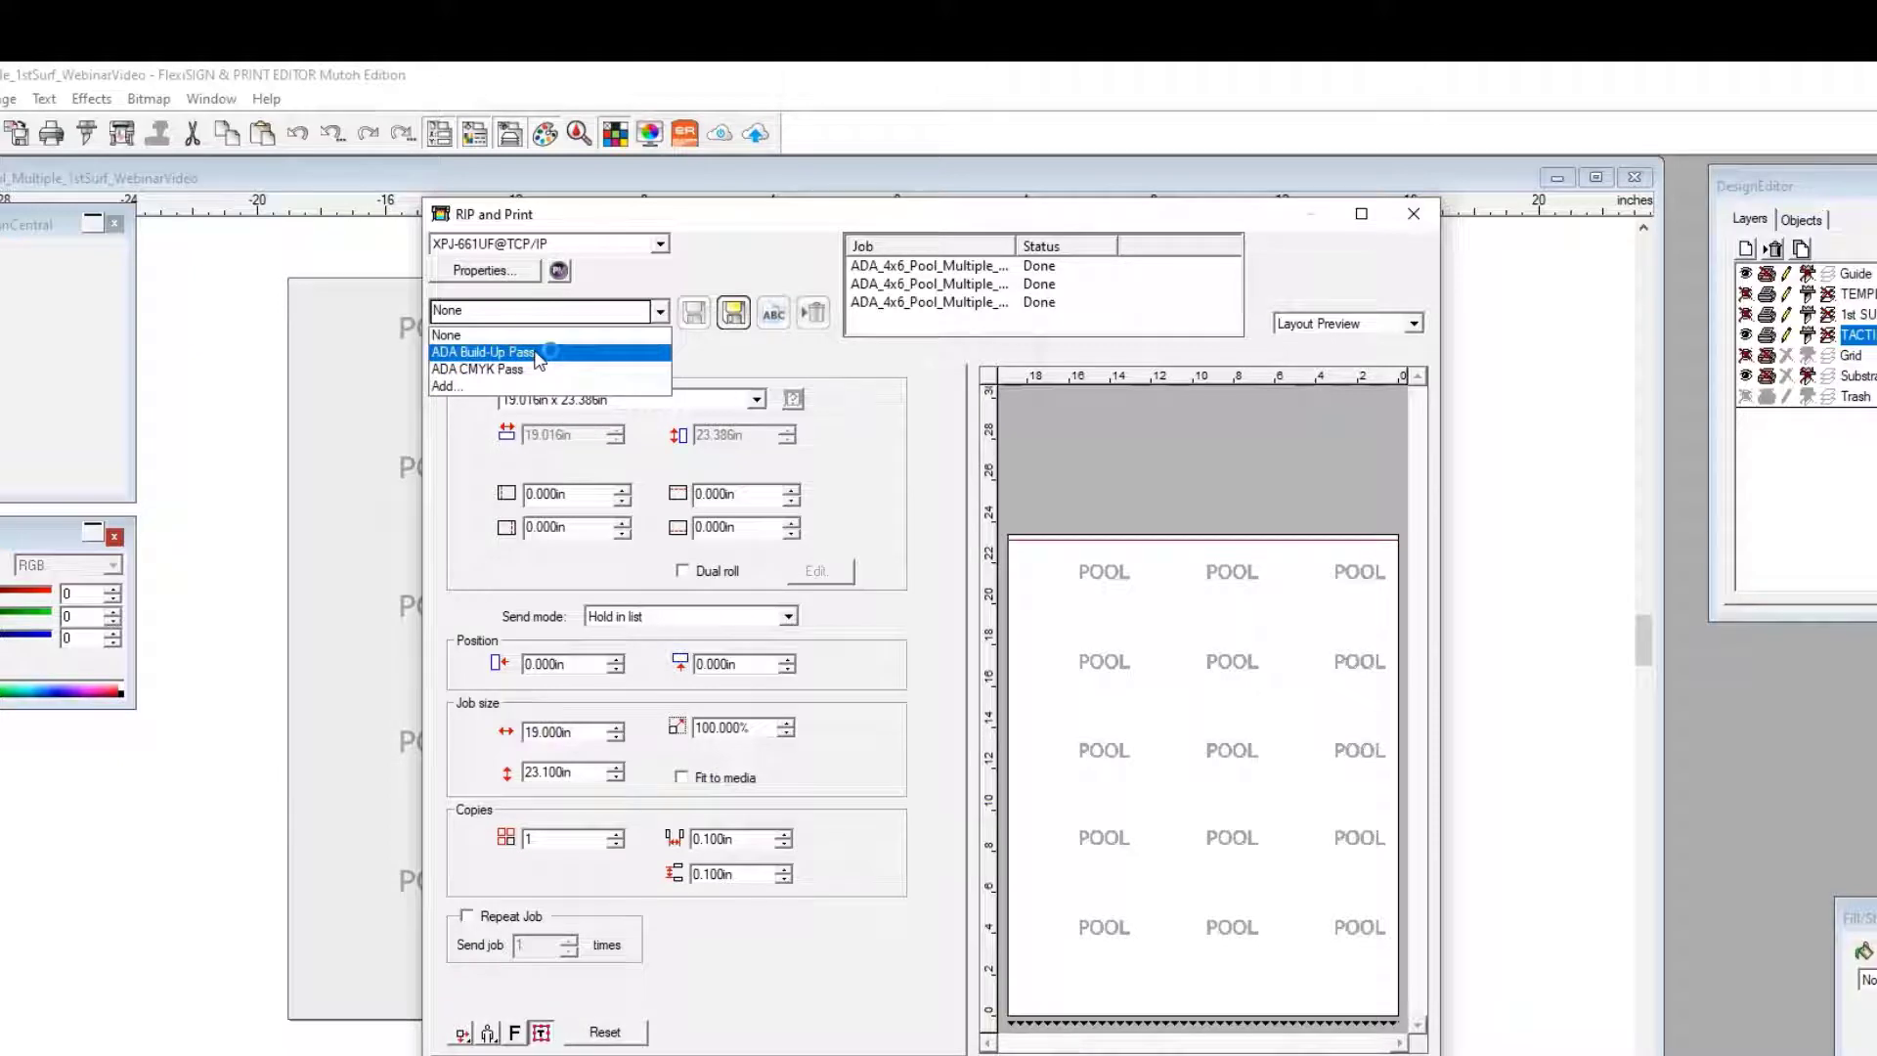
left_click(537, 353)
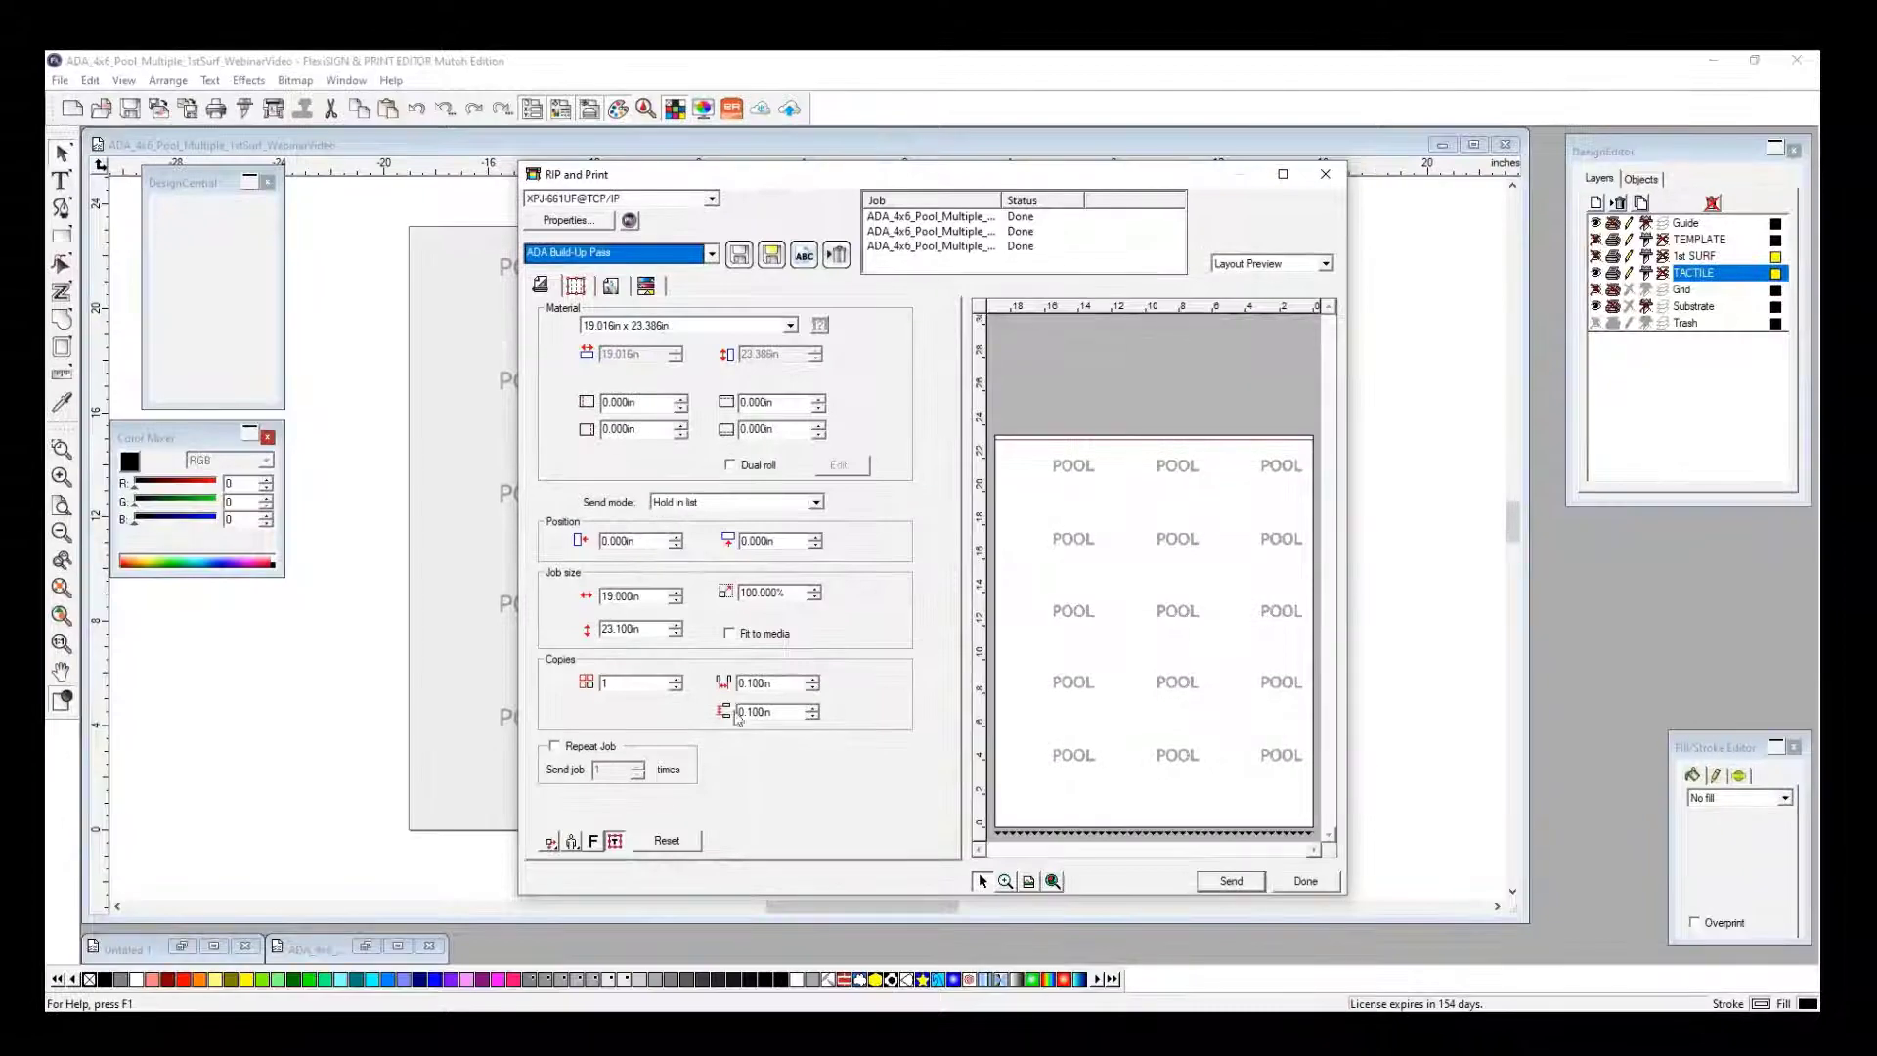
left_click(1232, 882)
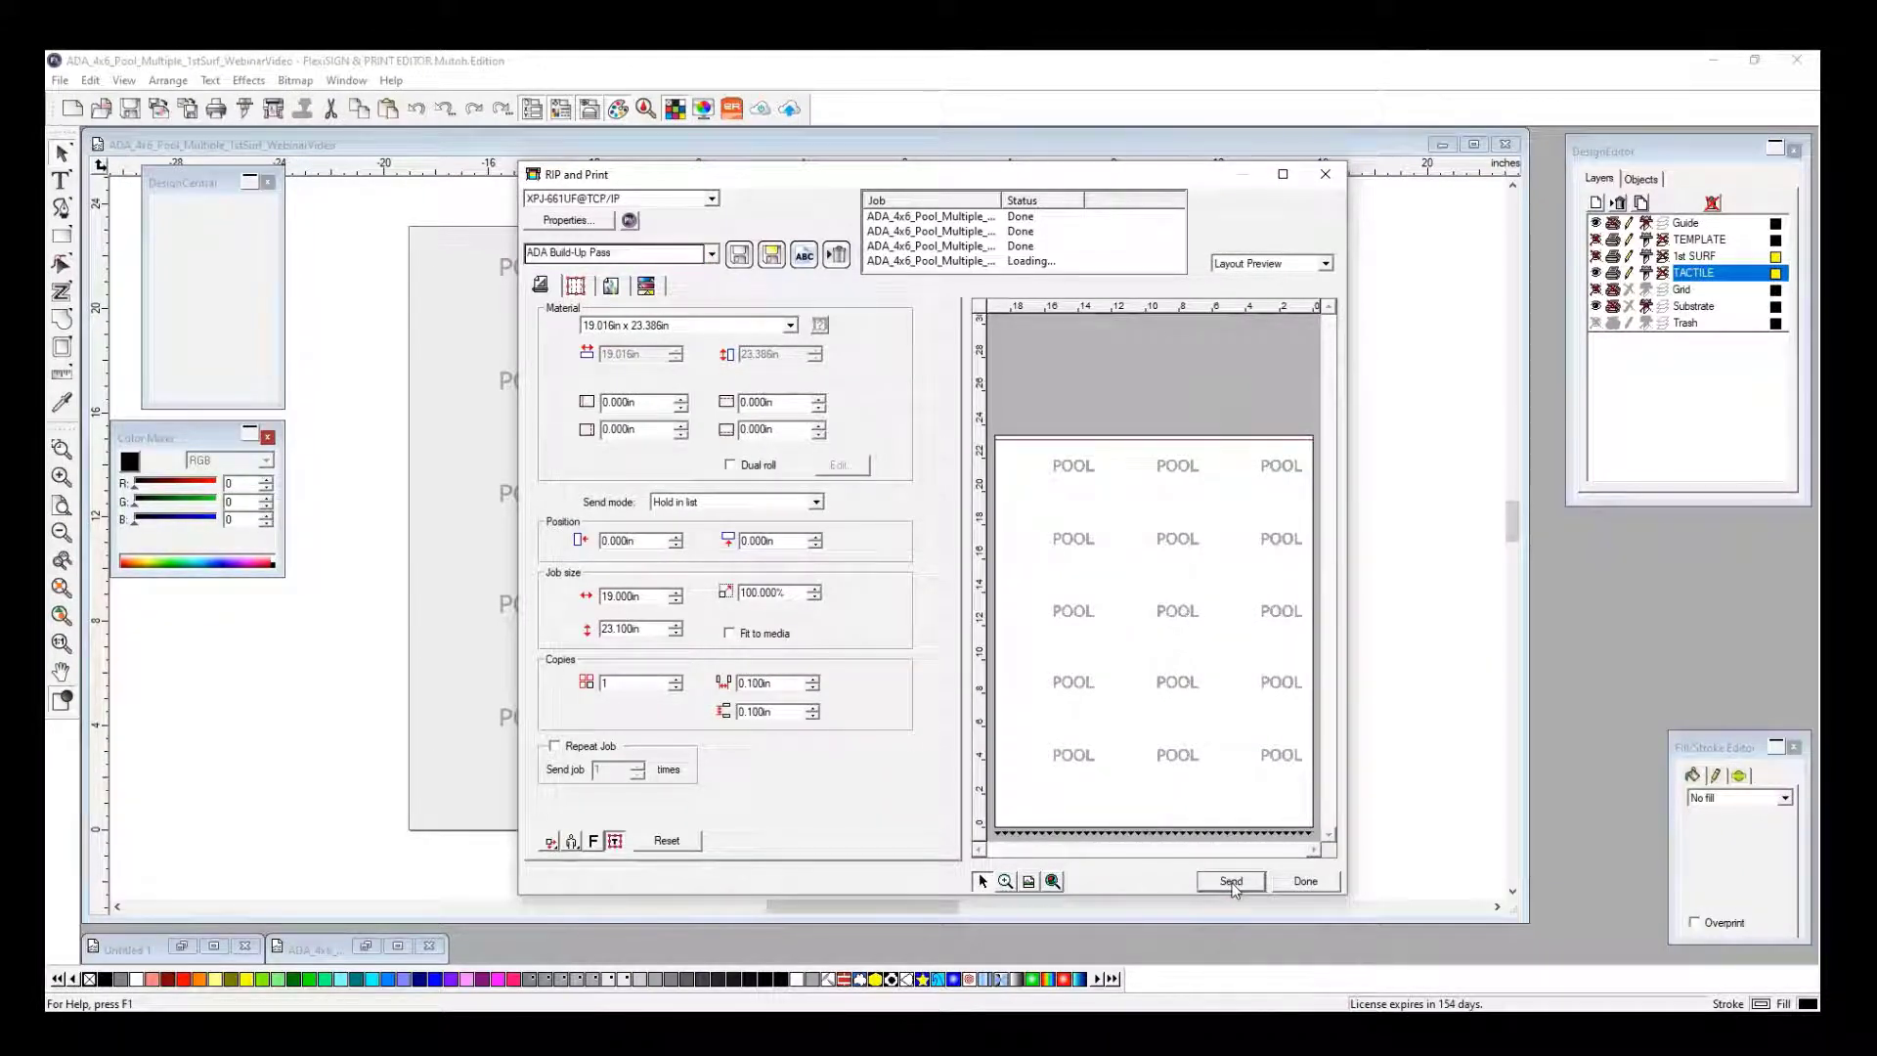
left_click(1306, 883)
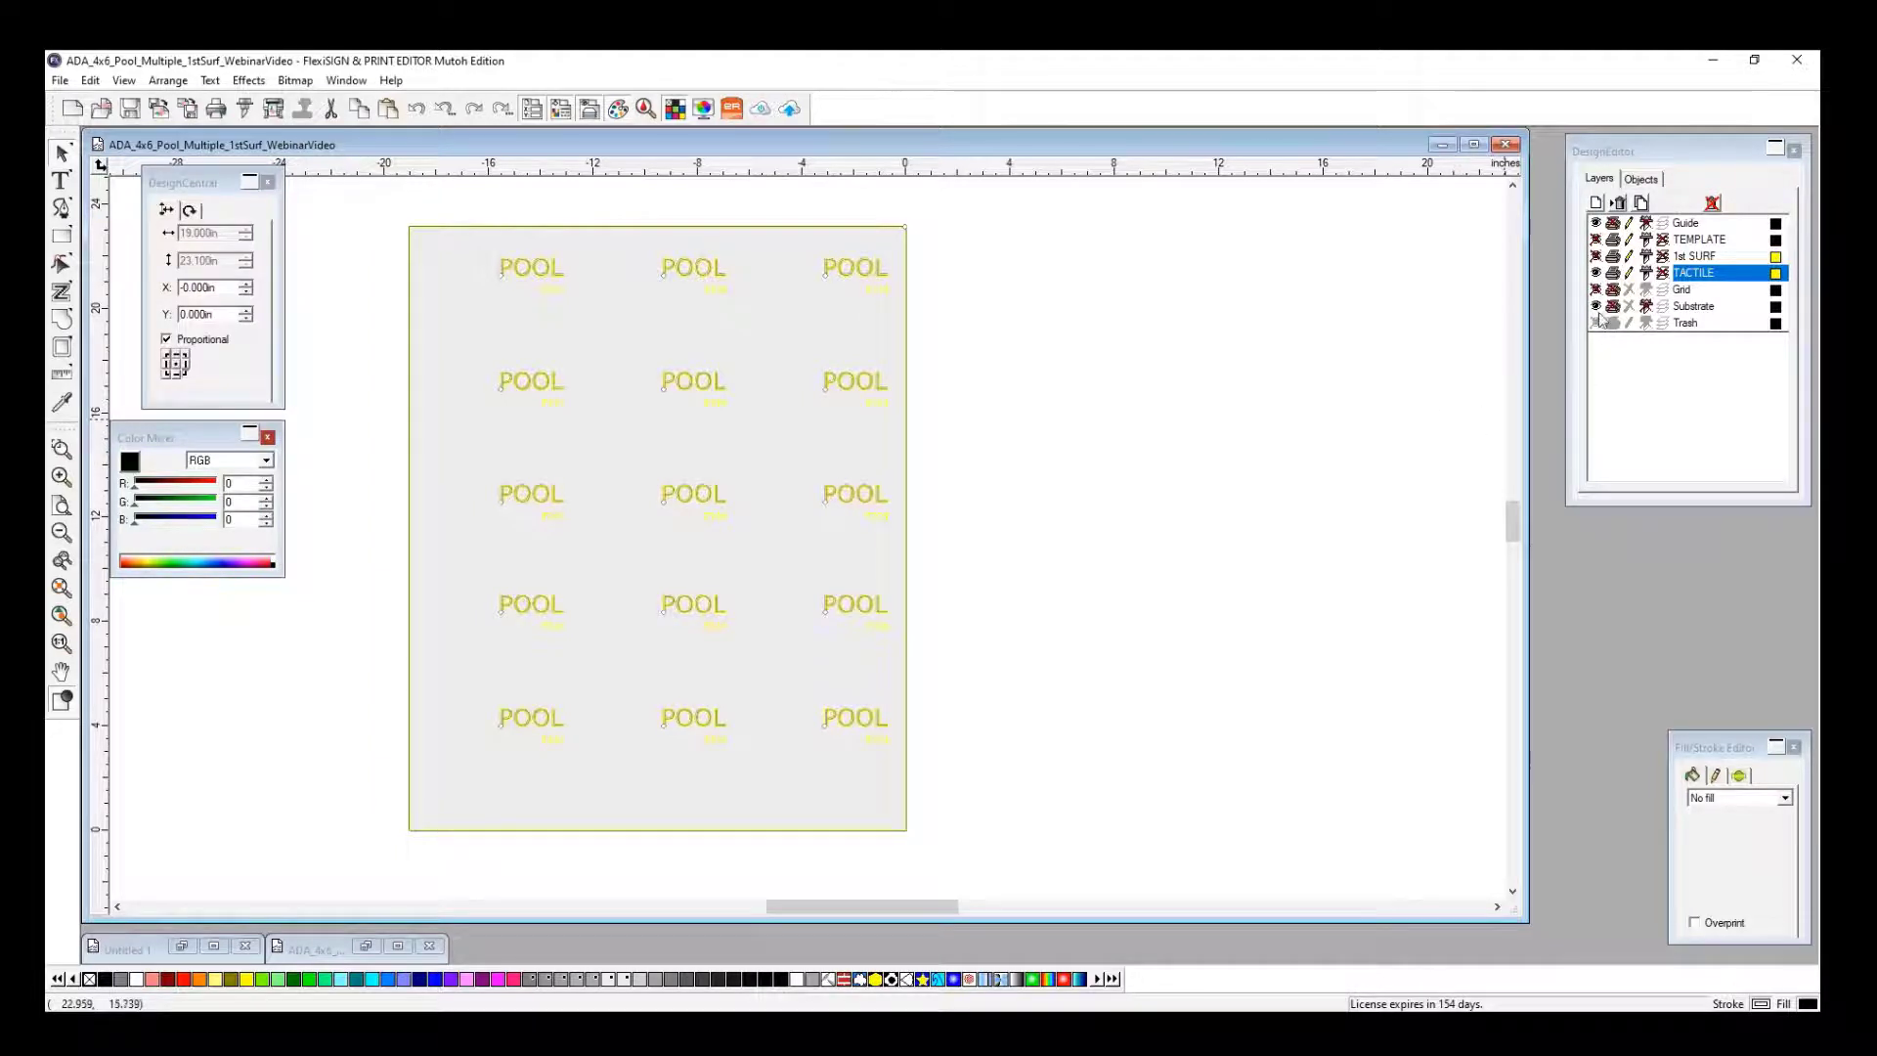
Hide the TACTILE layer, show and activate the 1st SURF layer, and select all its sign artwork.
left_click(1595, 273)
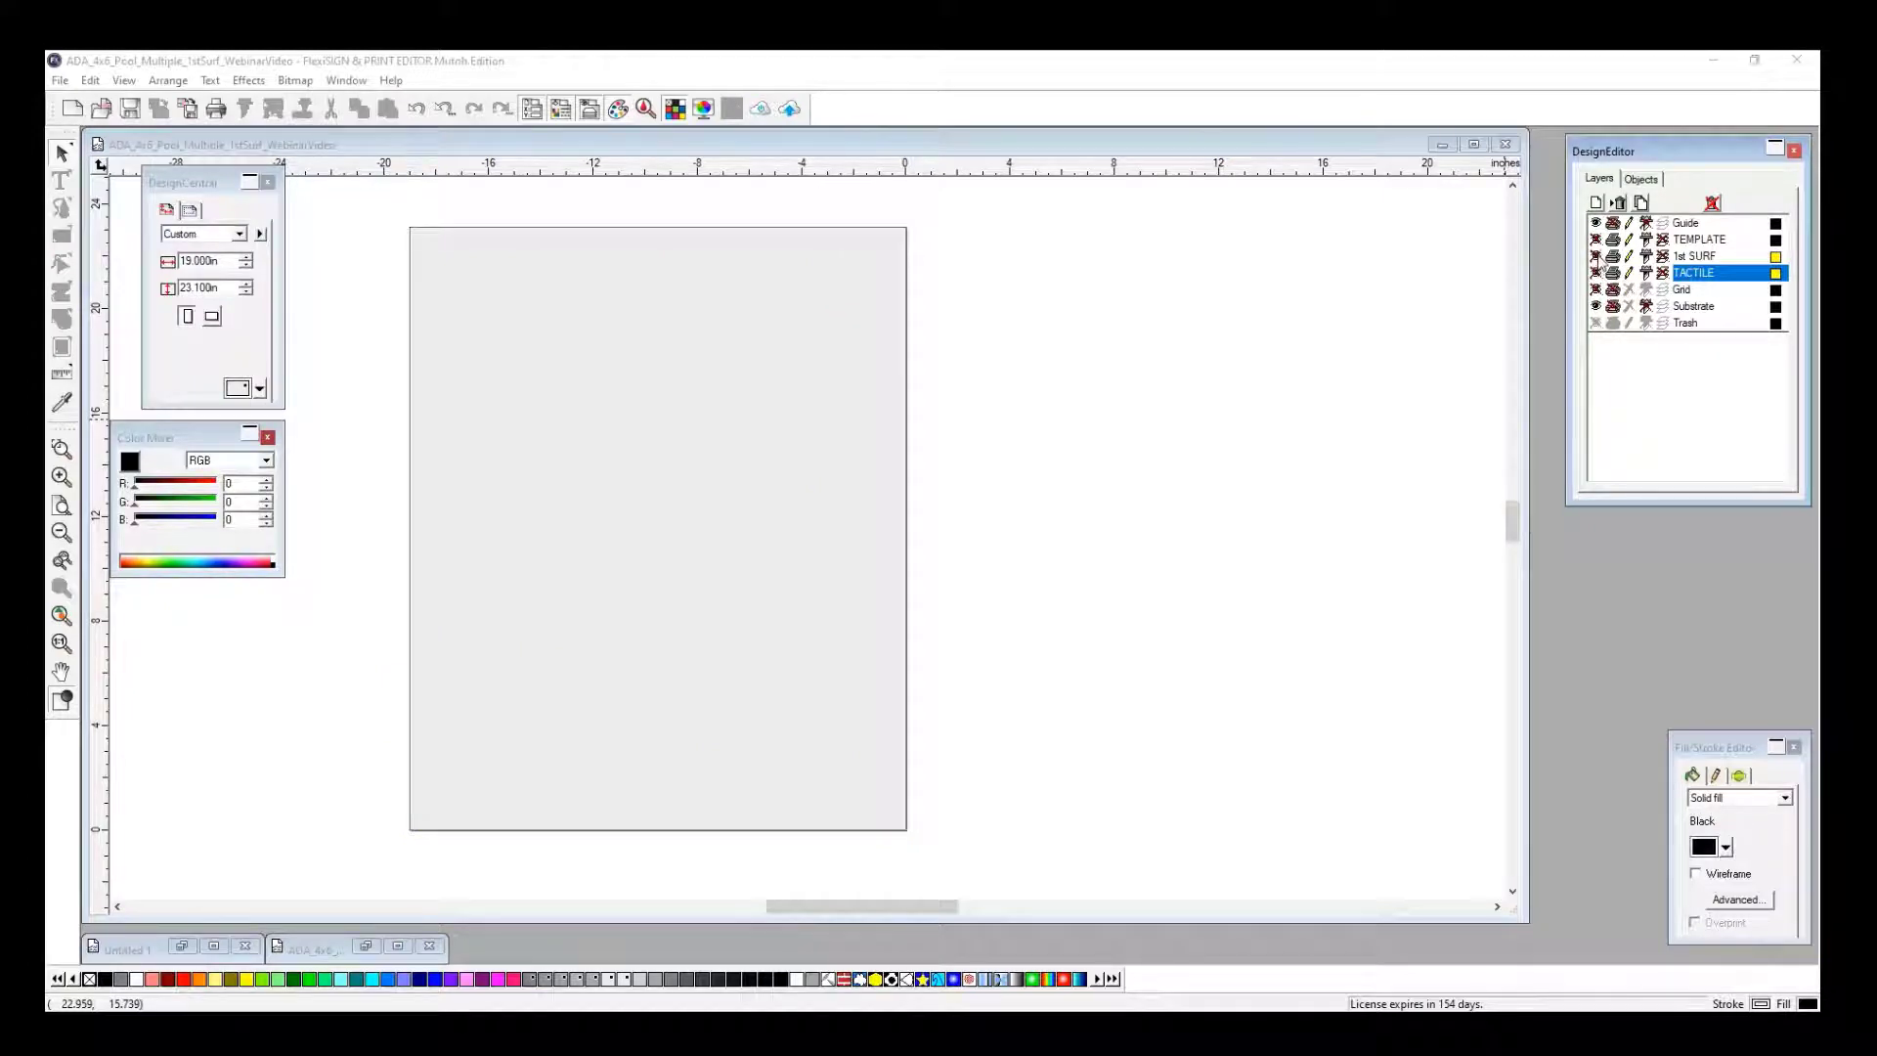
left_click(1596, 257)
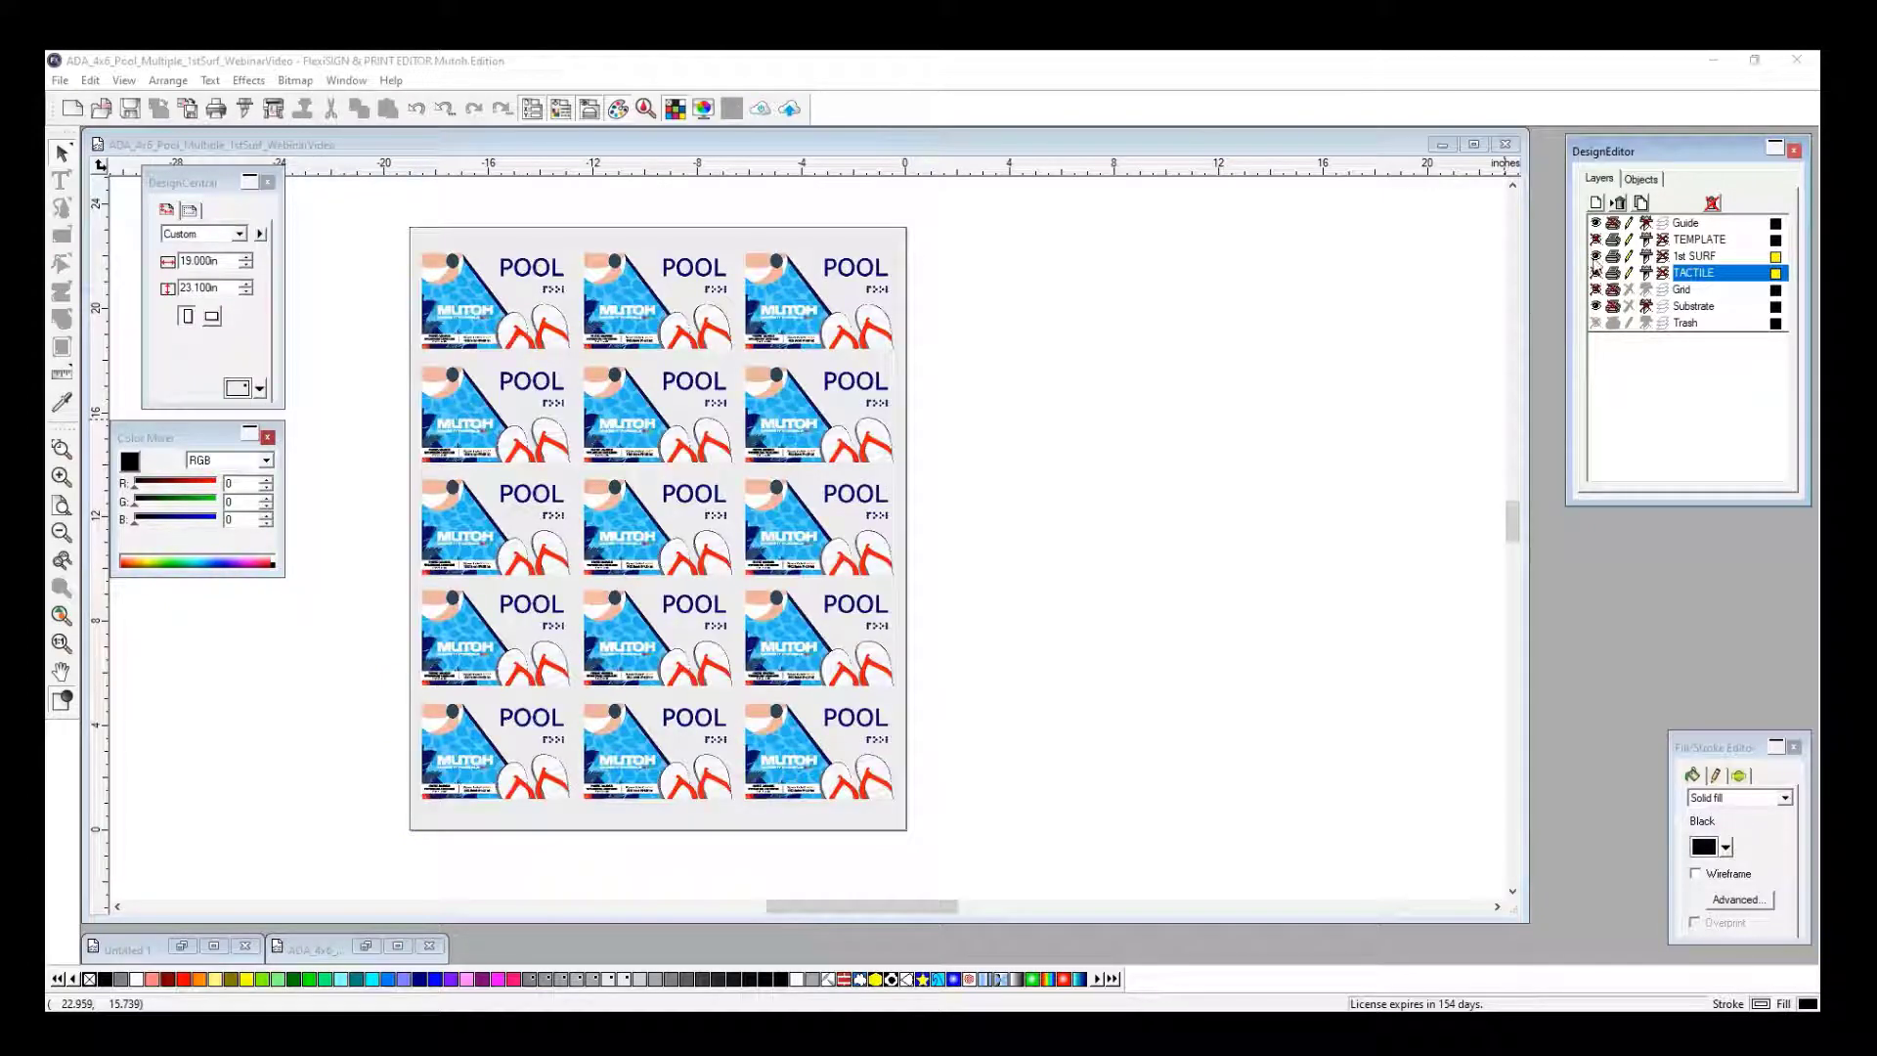
left_click(1694, 257)
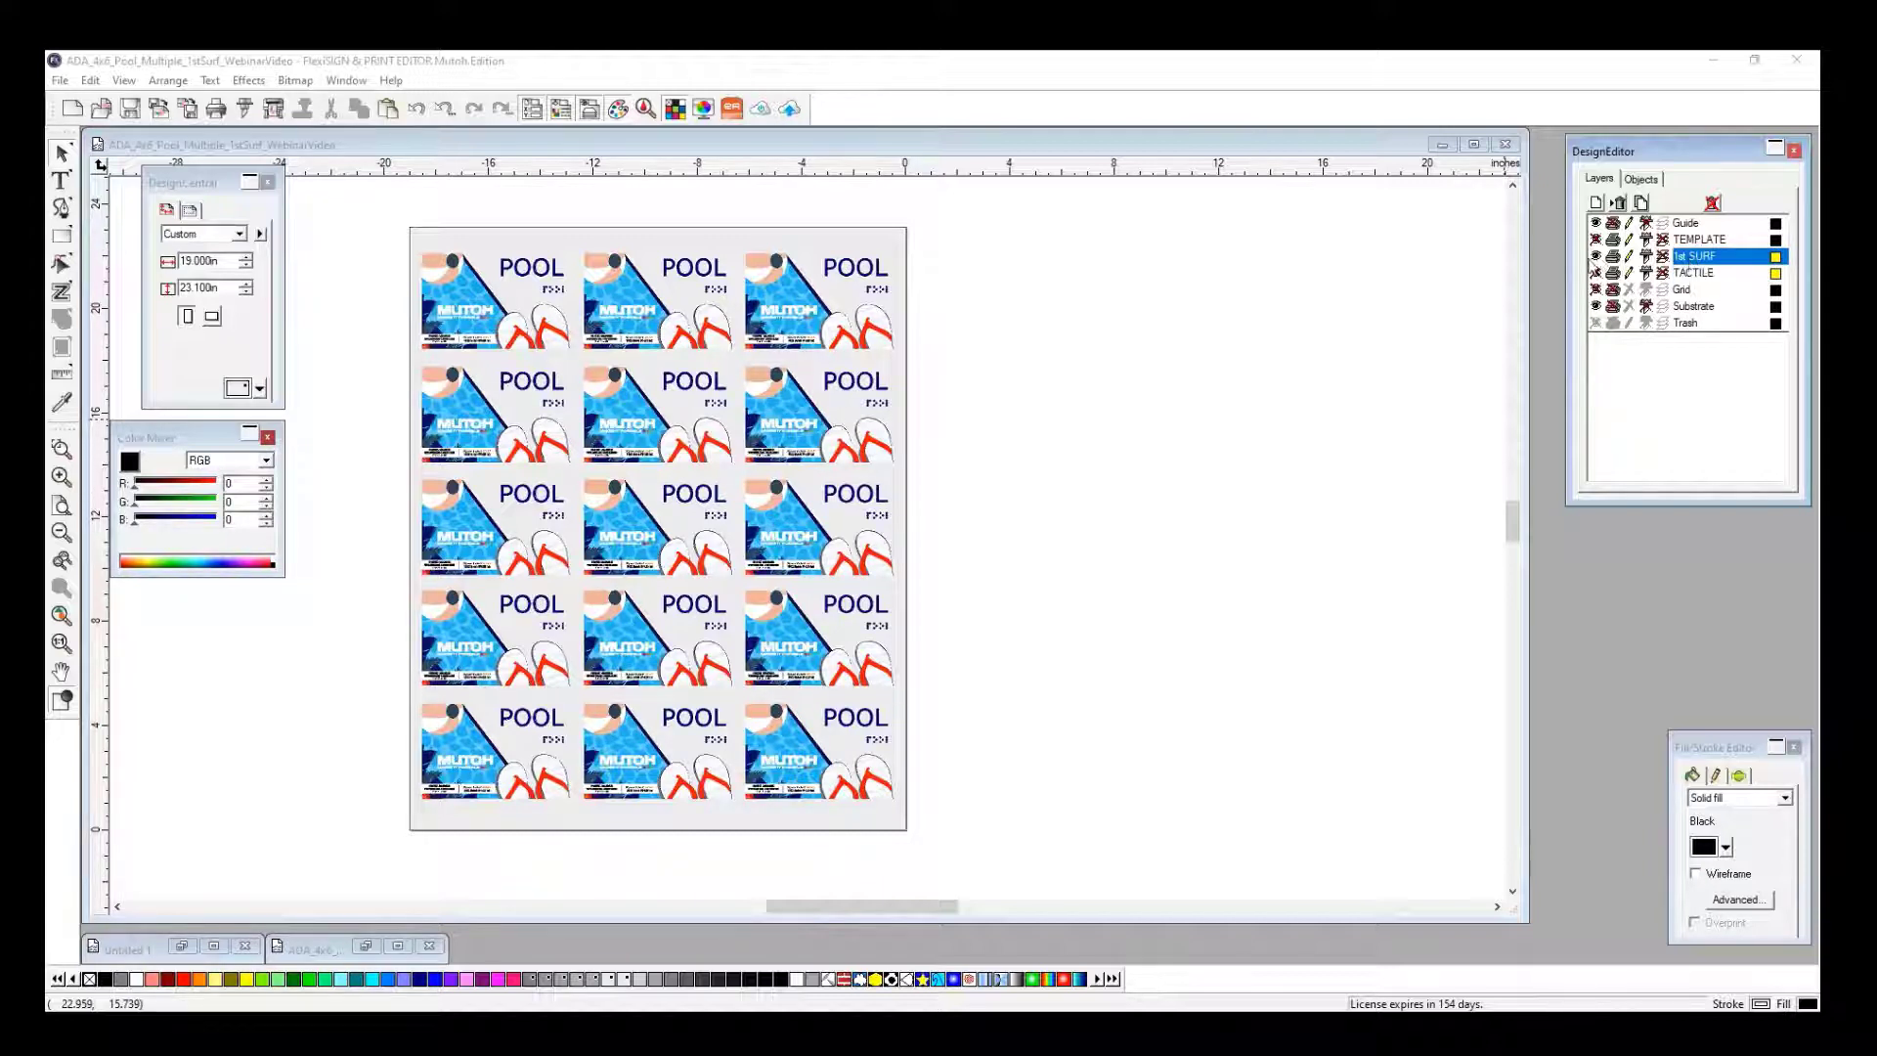
mouse_move(382, 203)
left_mouse_down()
mouse_move(420, 313)
mouse_move(724, 710)
mouse_move(955, 825)
mouse_move(972, 867)
left_mouse_up()
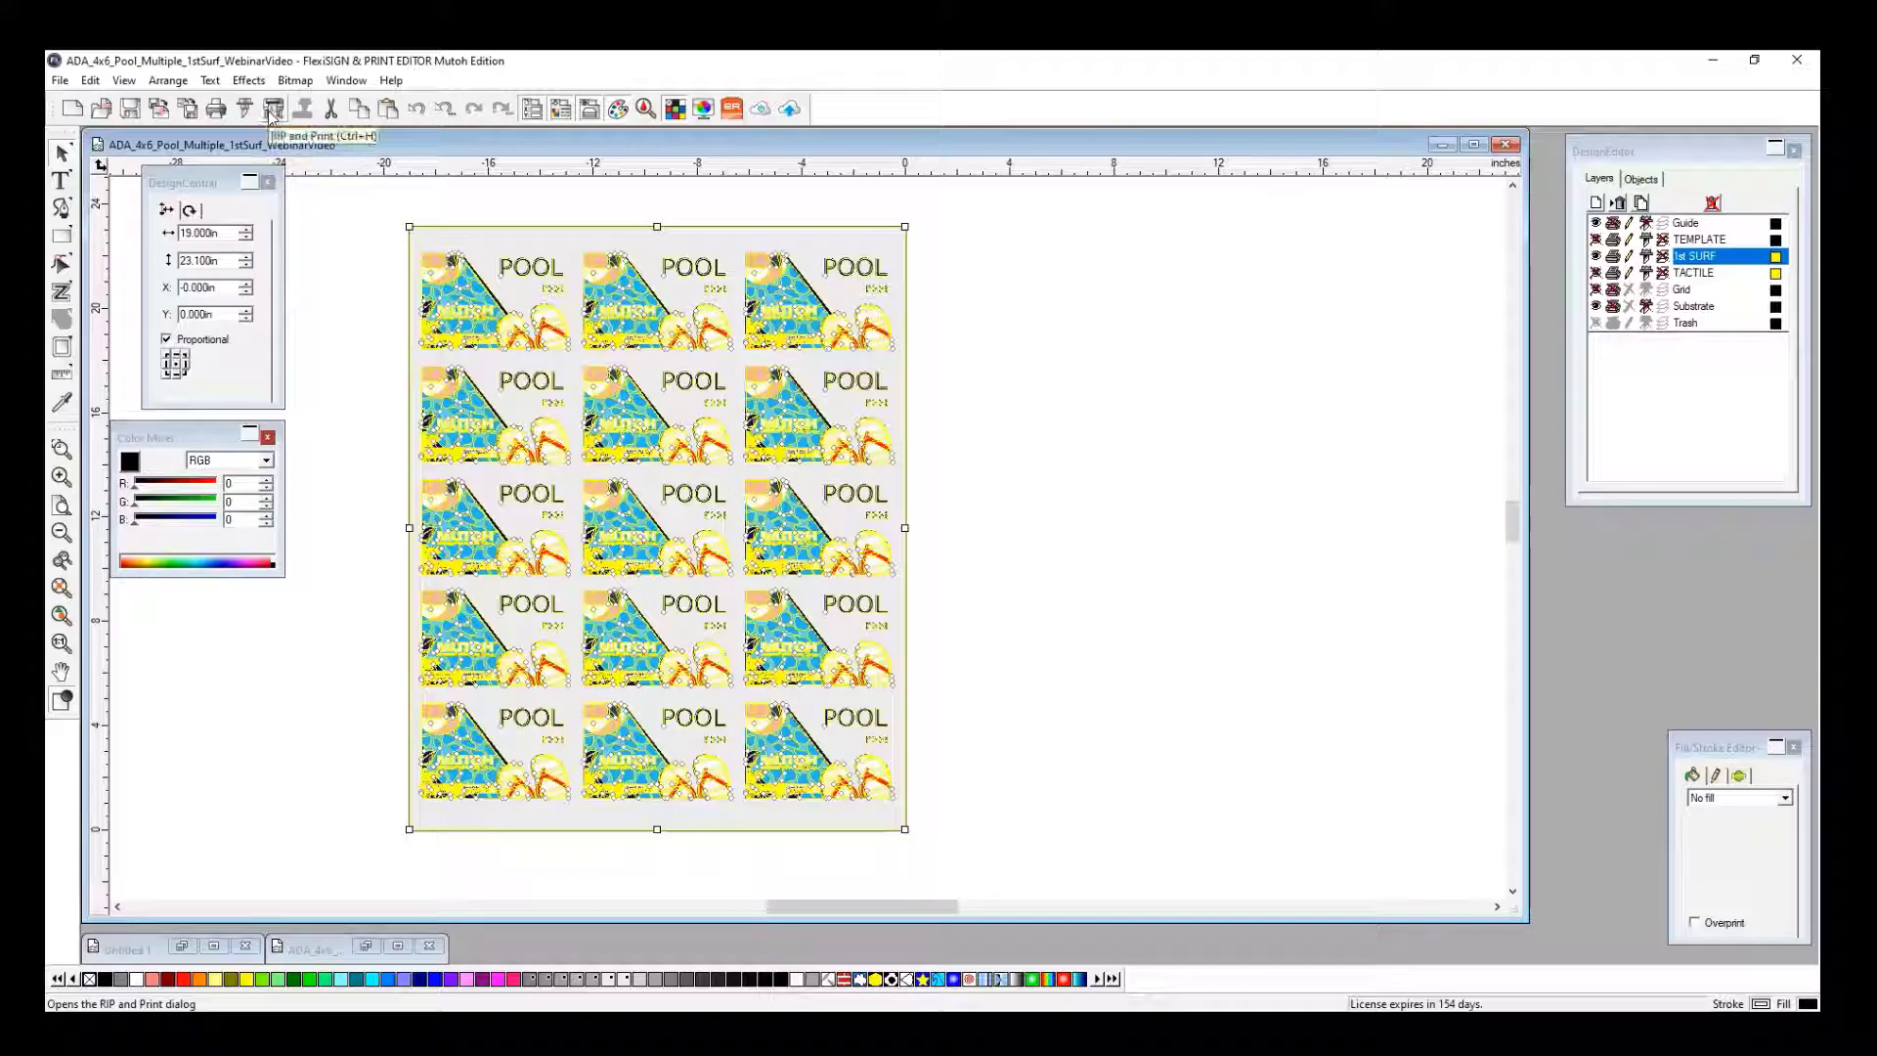
Send the 1st SURF artwork through RIP and Print to the XPJ-661UF with the ADA CMYK Pass preset, held in the list.
left_click(272, 110)
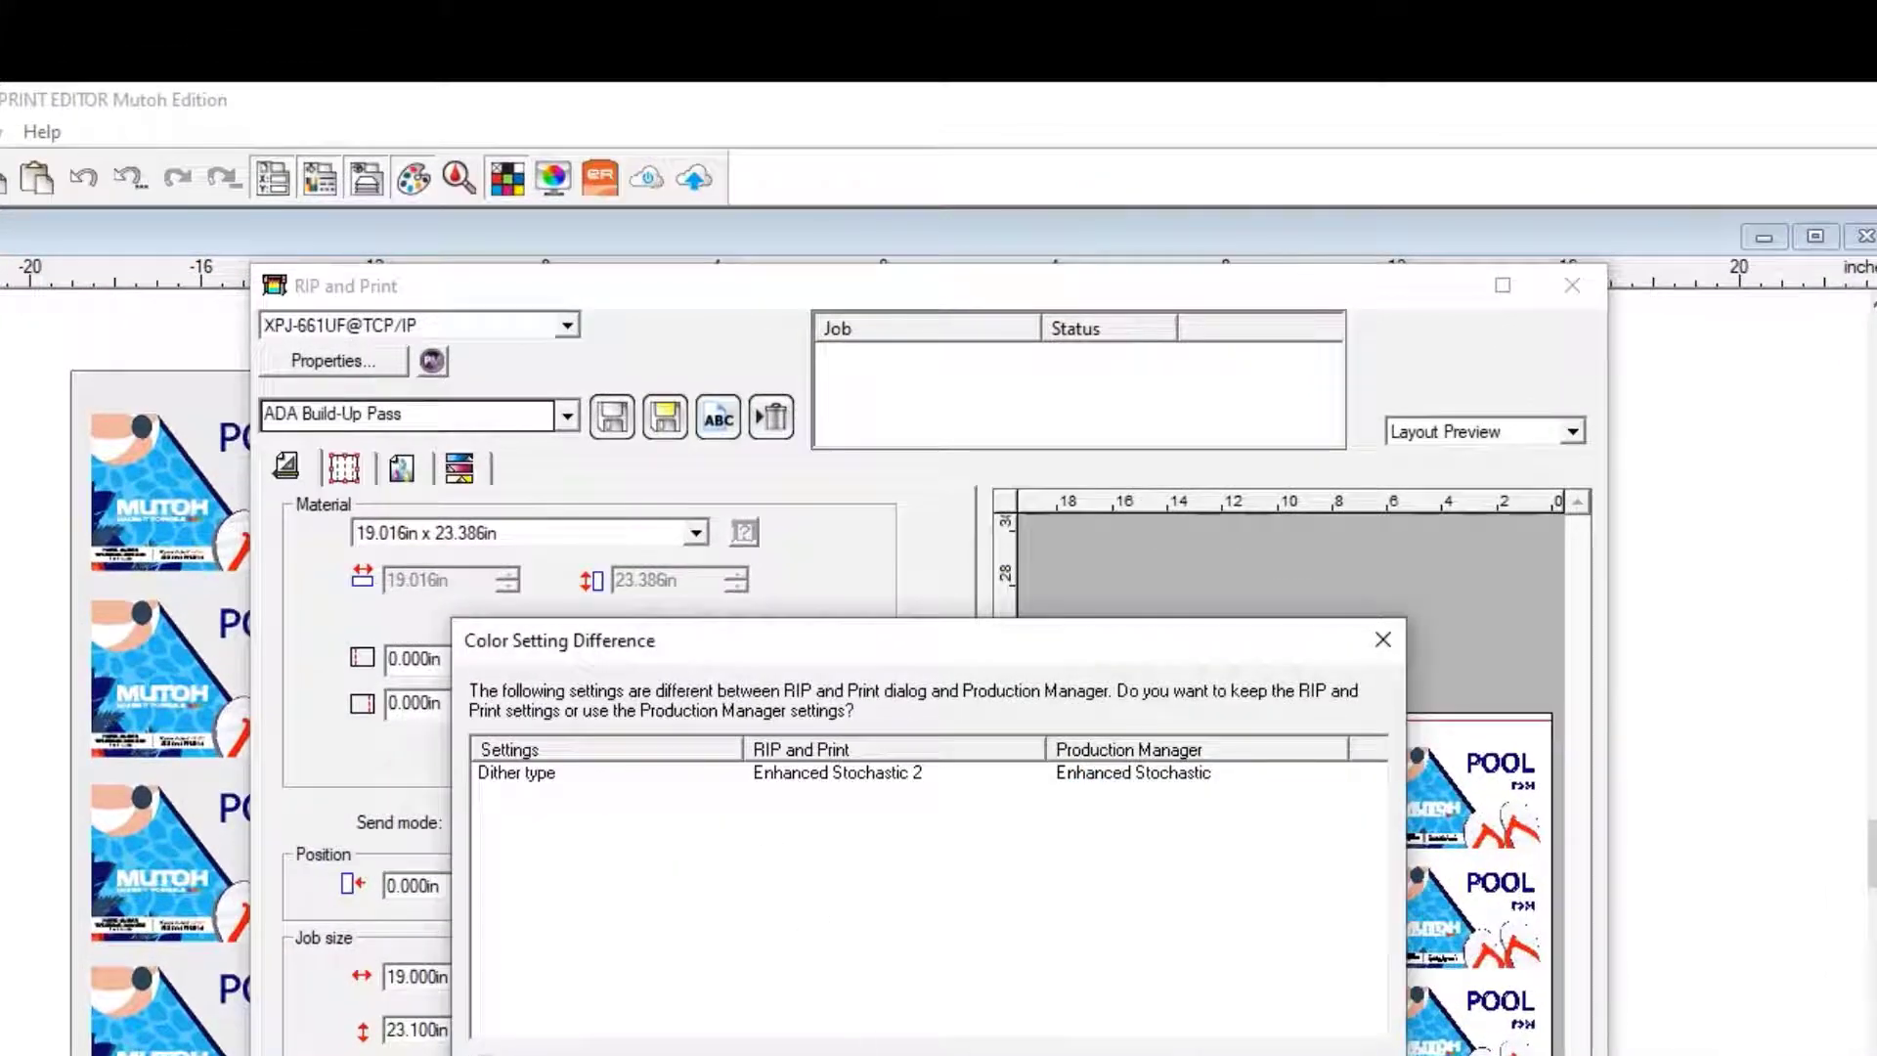
left_click(849, 1038)
left_click(567, 417)
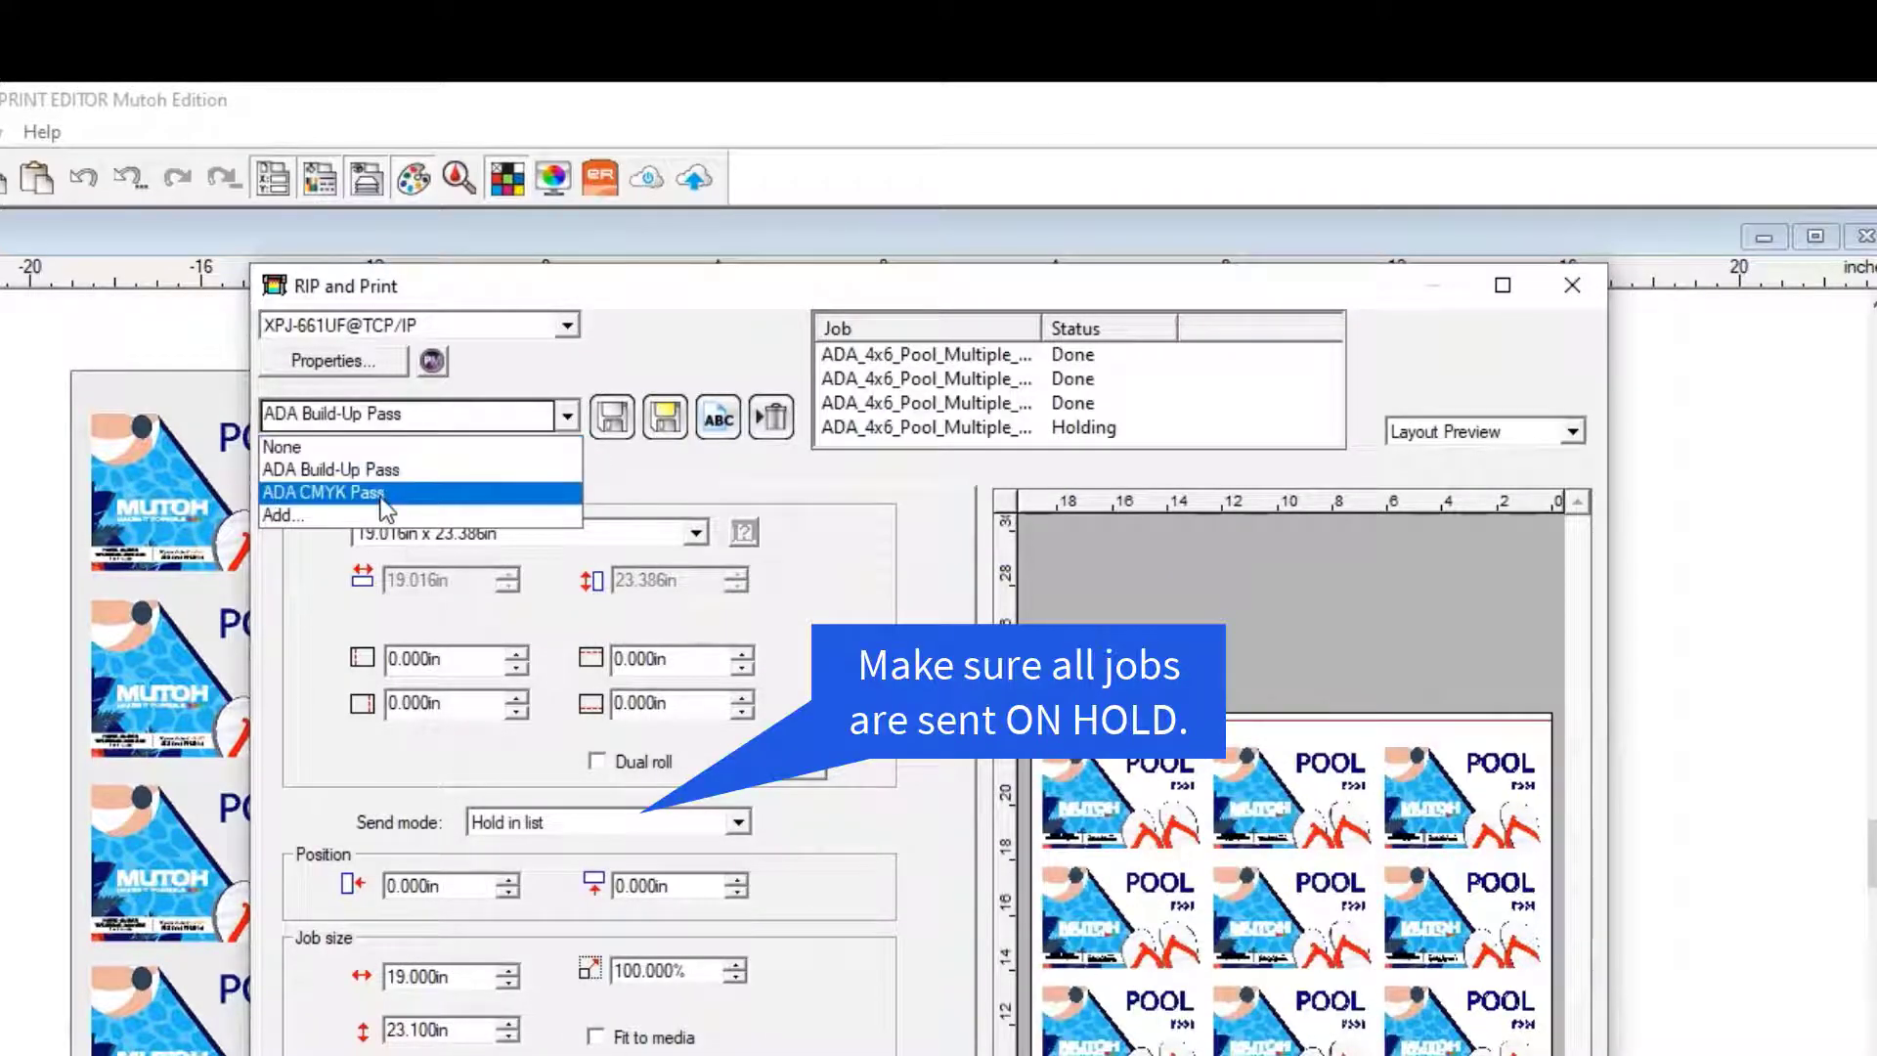
left_click(391, 494)
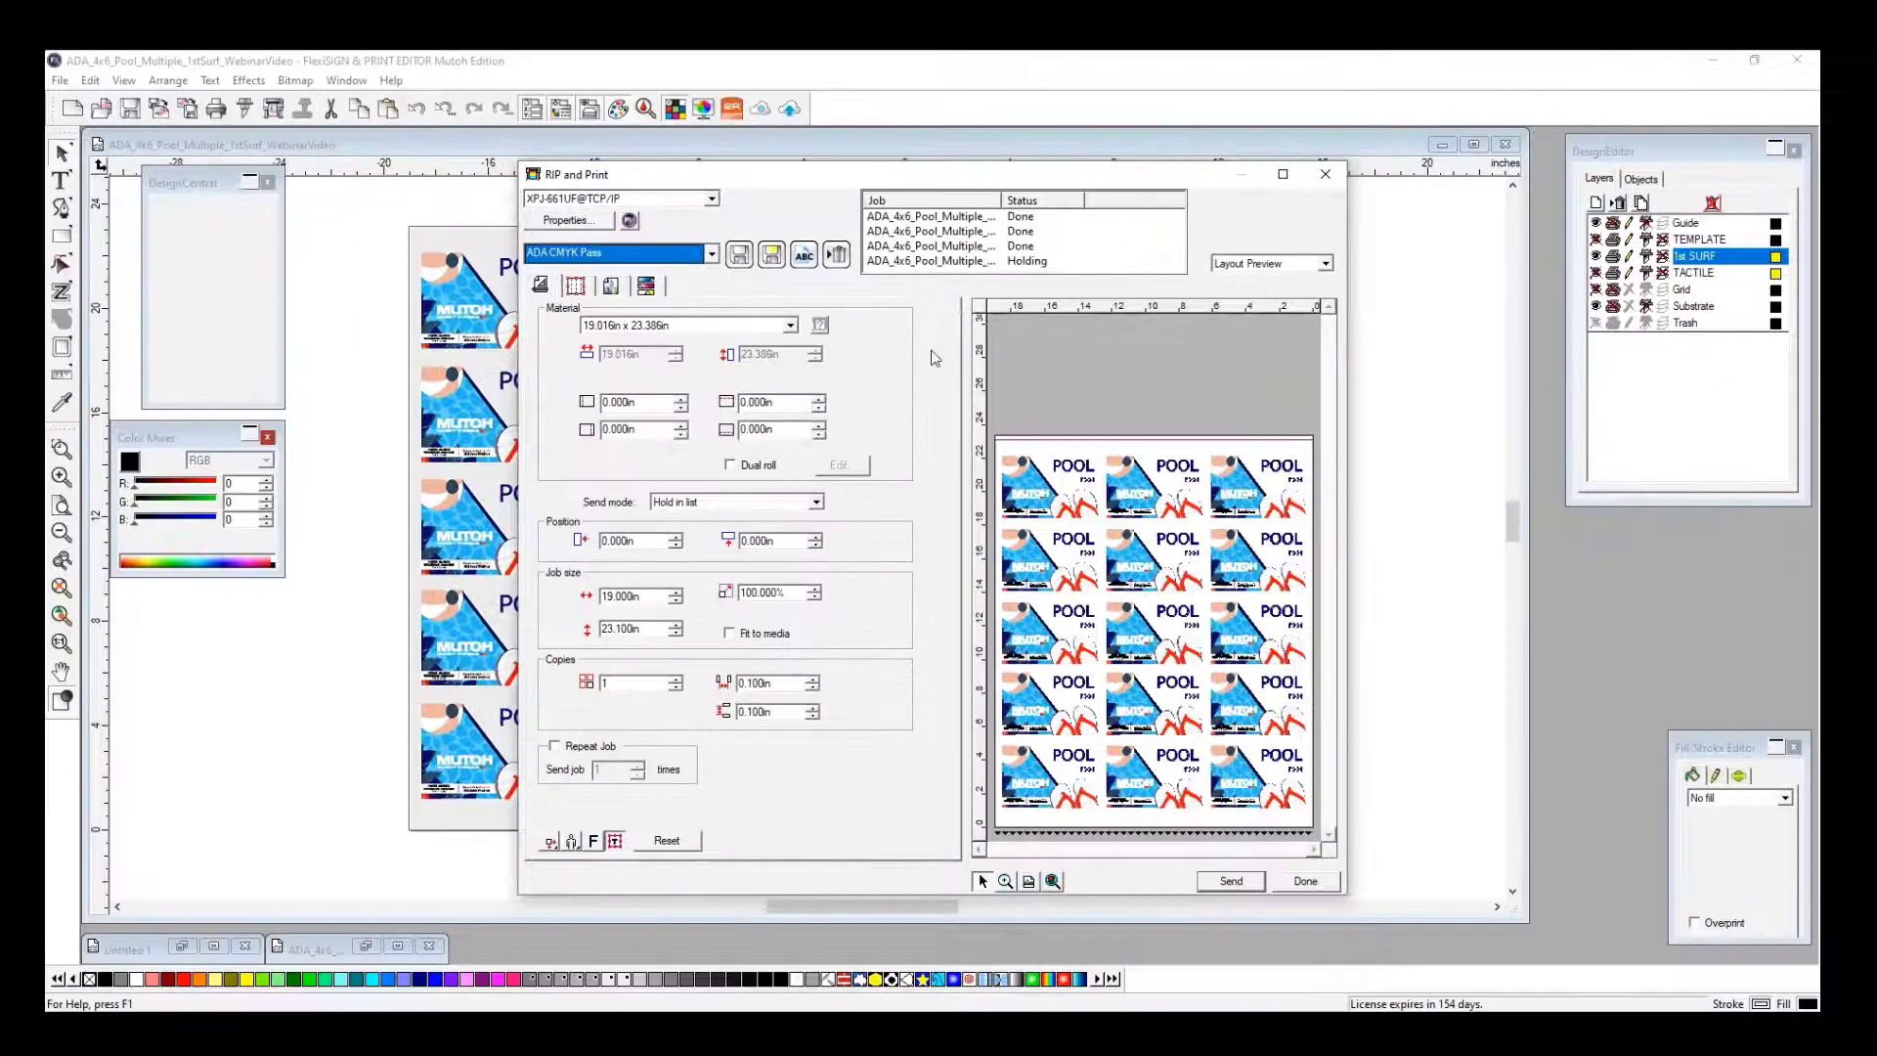
left_click(1232, 882)
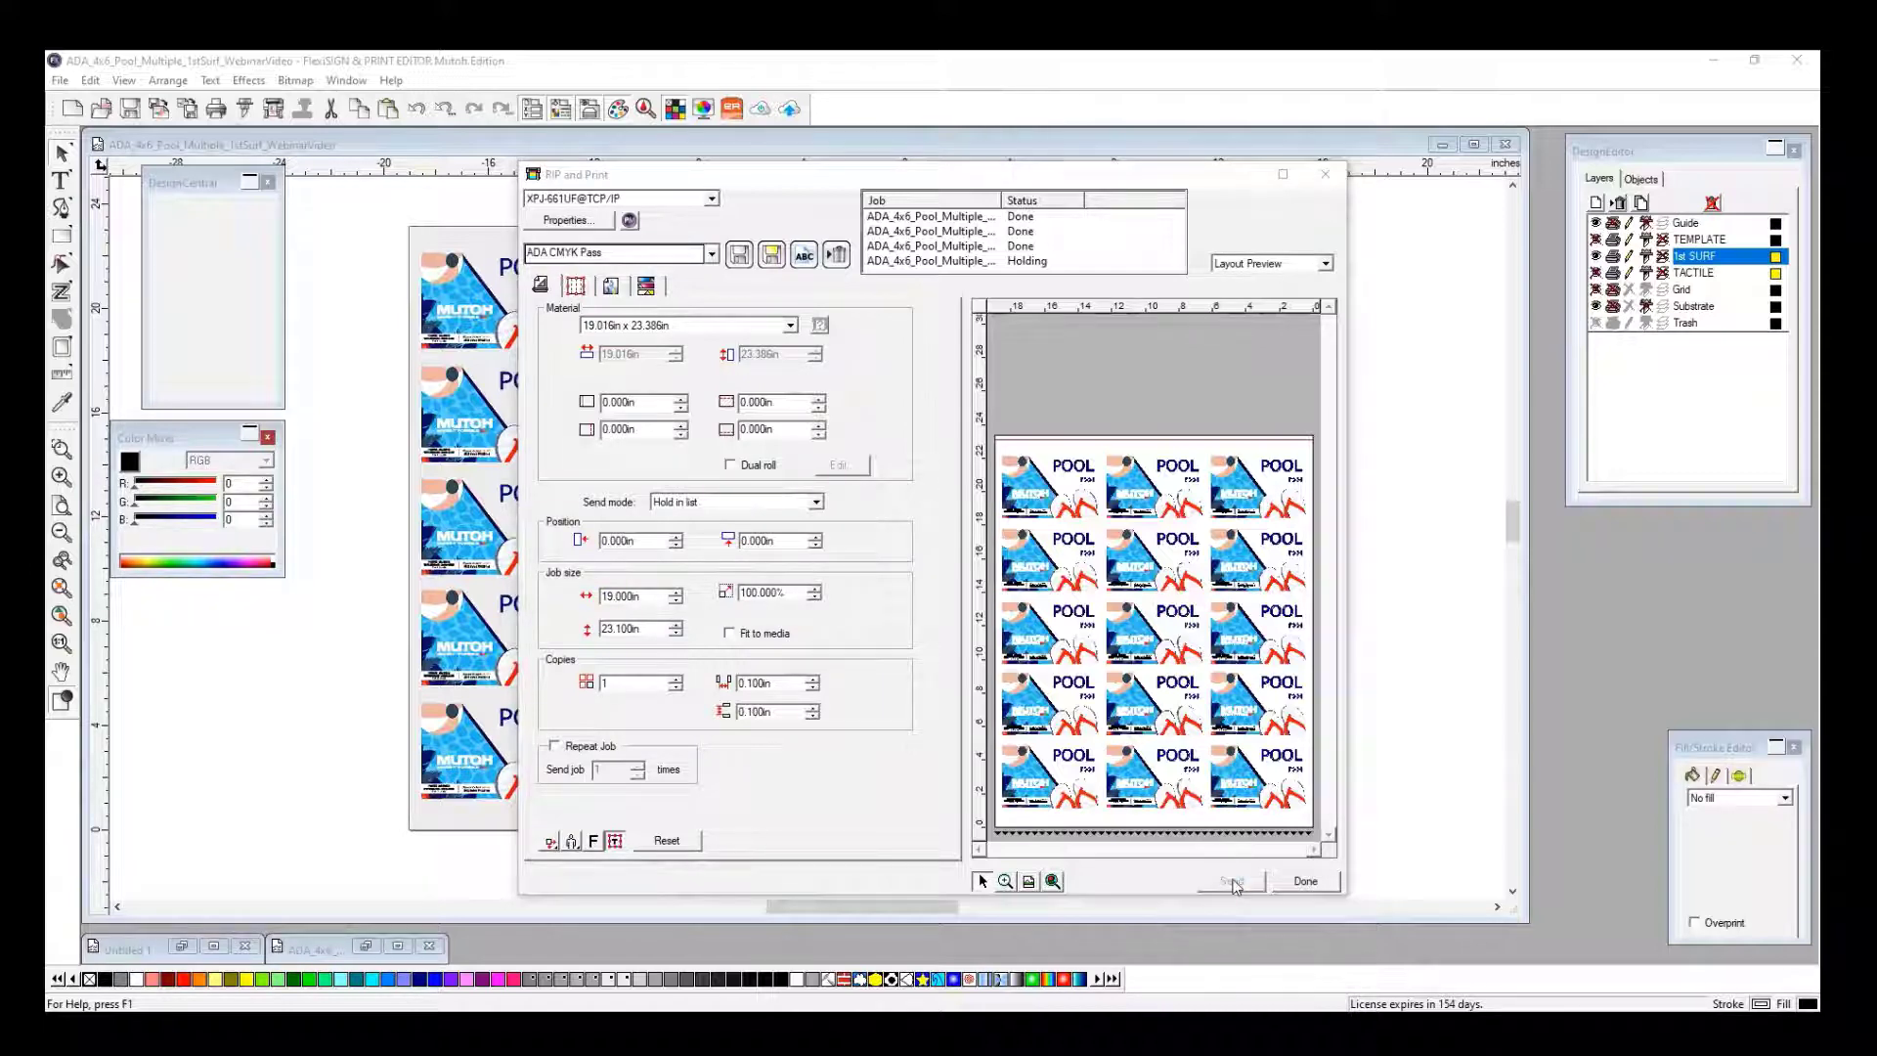
left_click(1304, 882)
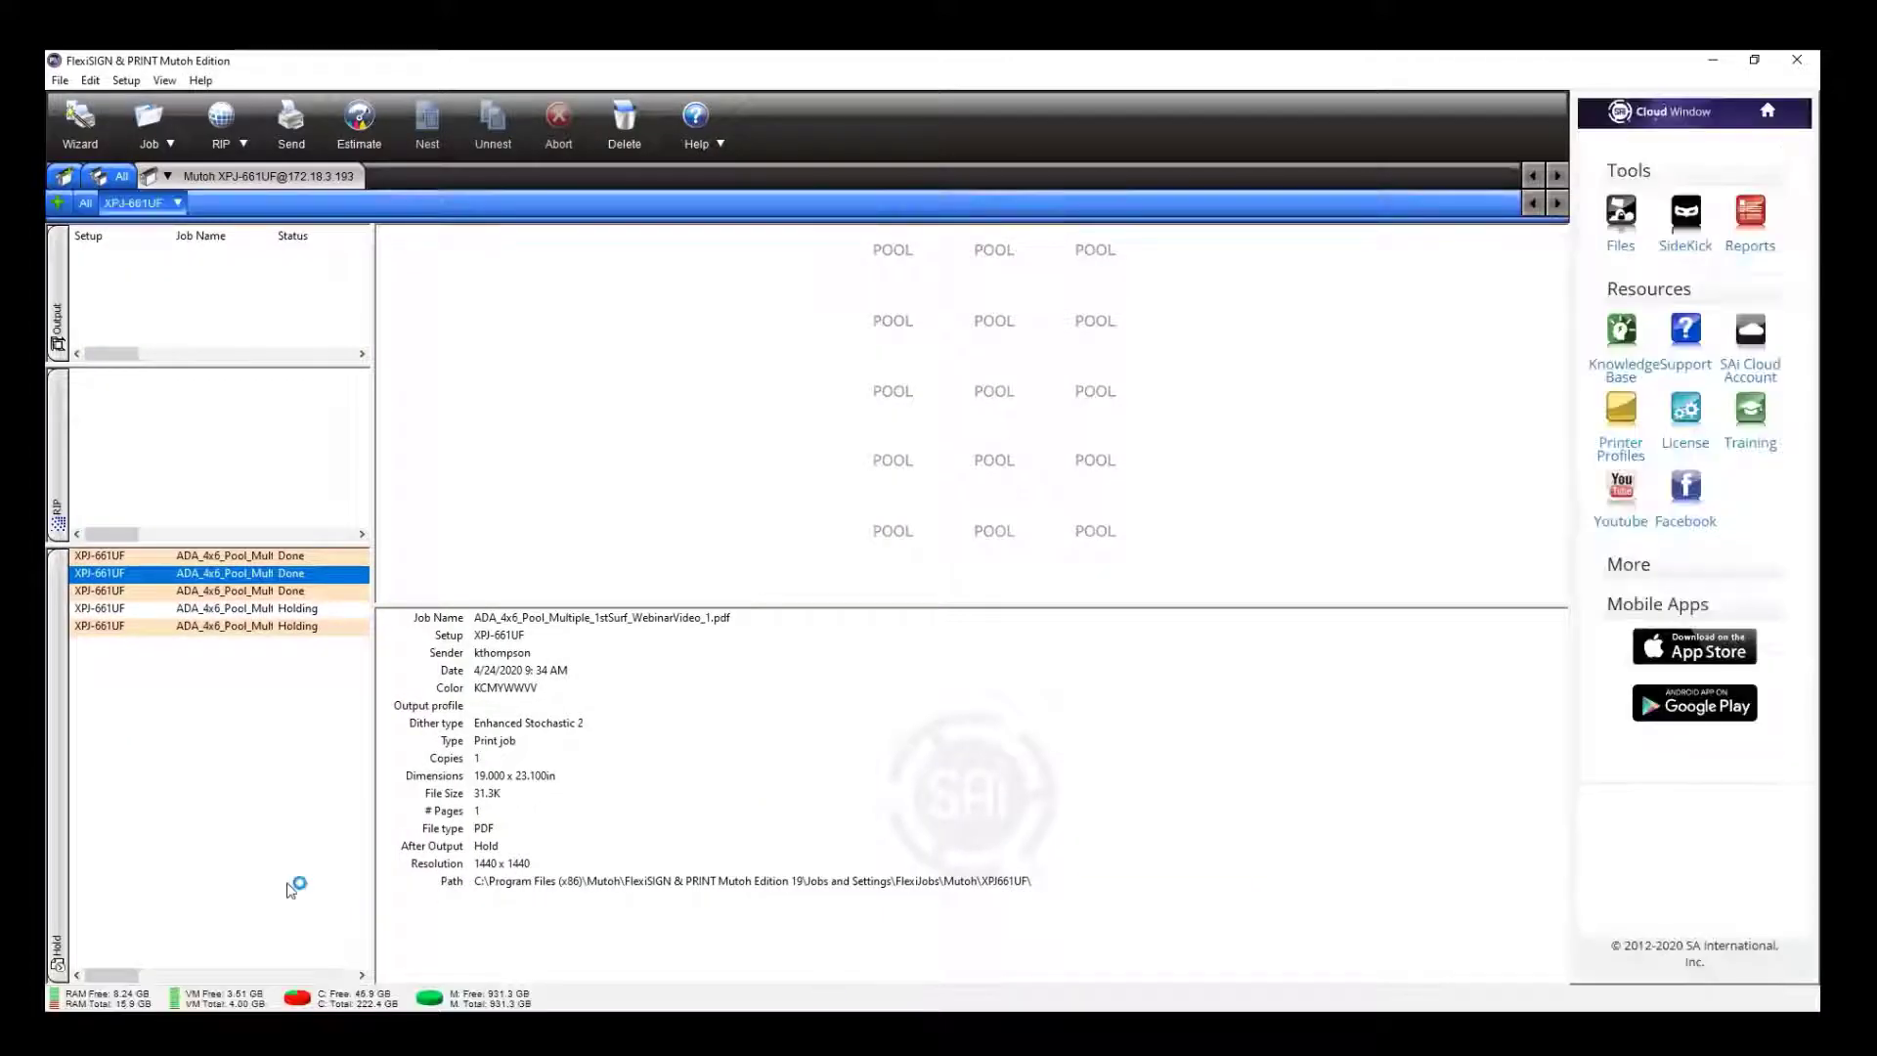
Switch to the FlexiSIGN & PRINT production manager and delete the two jobs marked Holding from the hold list.
left_click(281, 611)
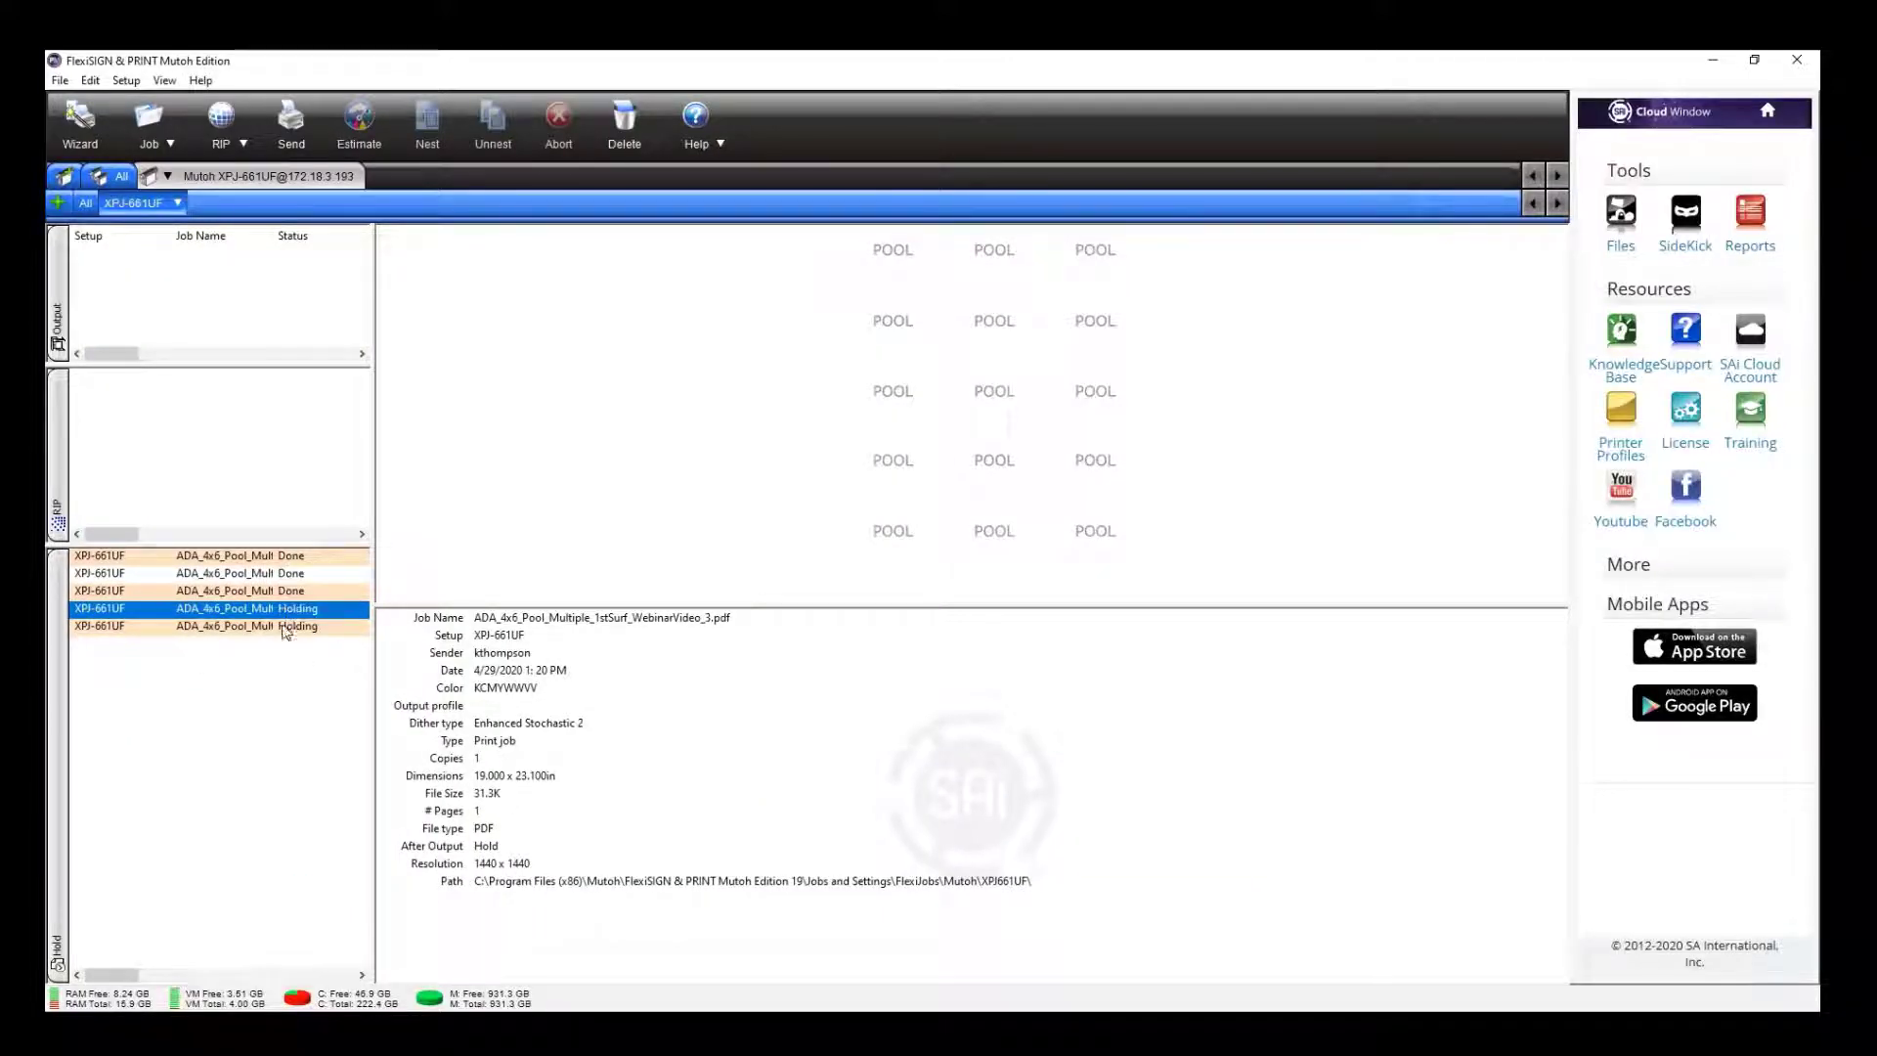
left_click(281, 627, "shift")
key("Delete")
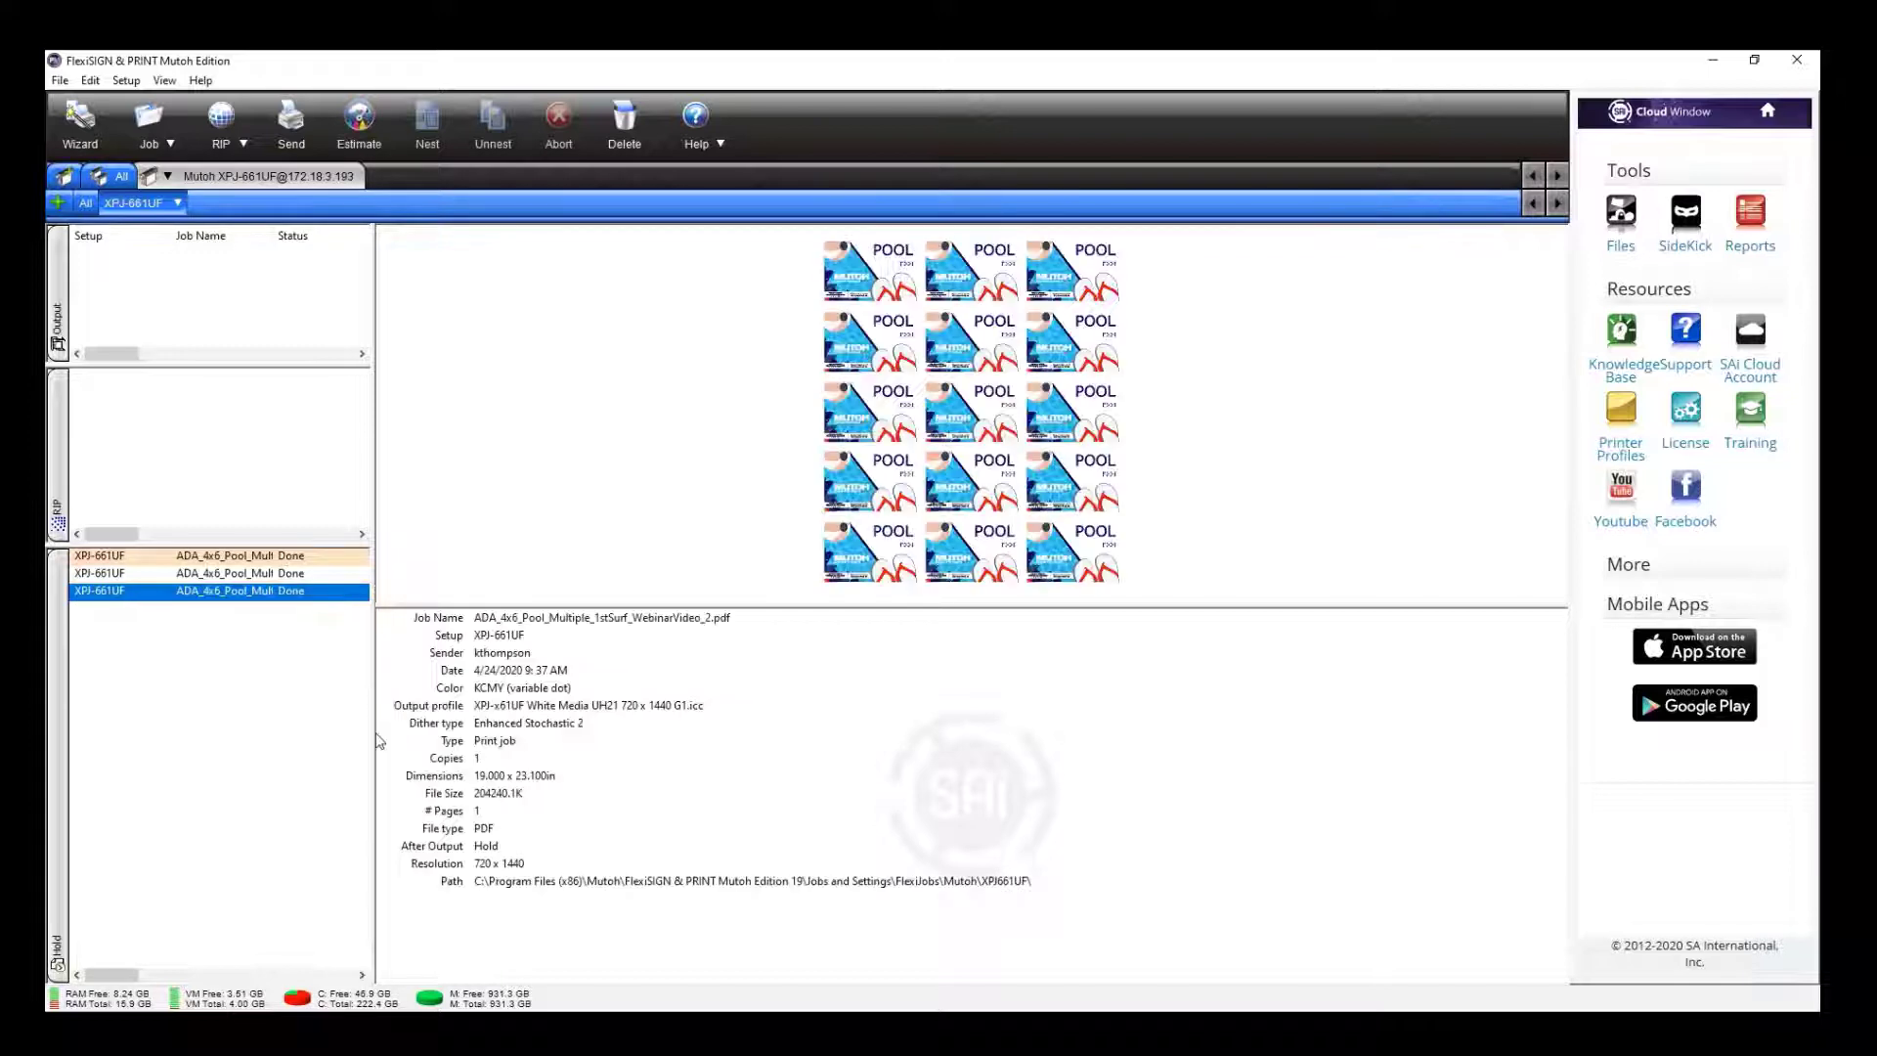
Move the tactile job ADA_4x6_Pool_Multiple_1stSurf_WebinarVideo_1.pdf from the hold list to the output queue to start its RIP and print.
left_click(291, 575)
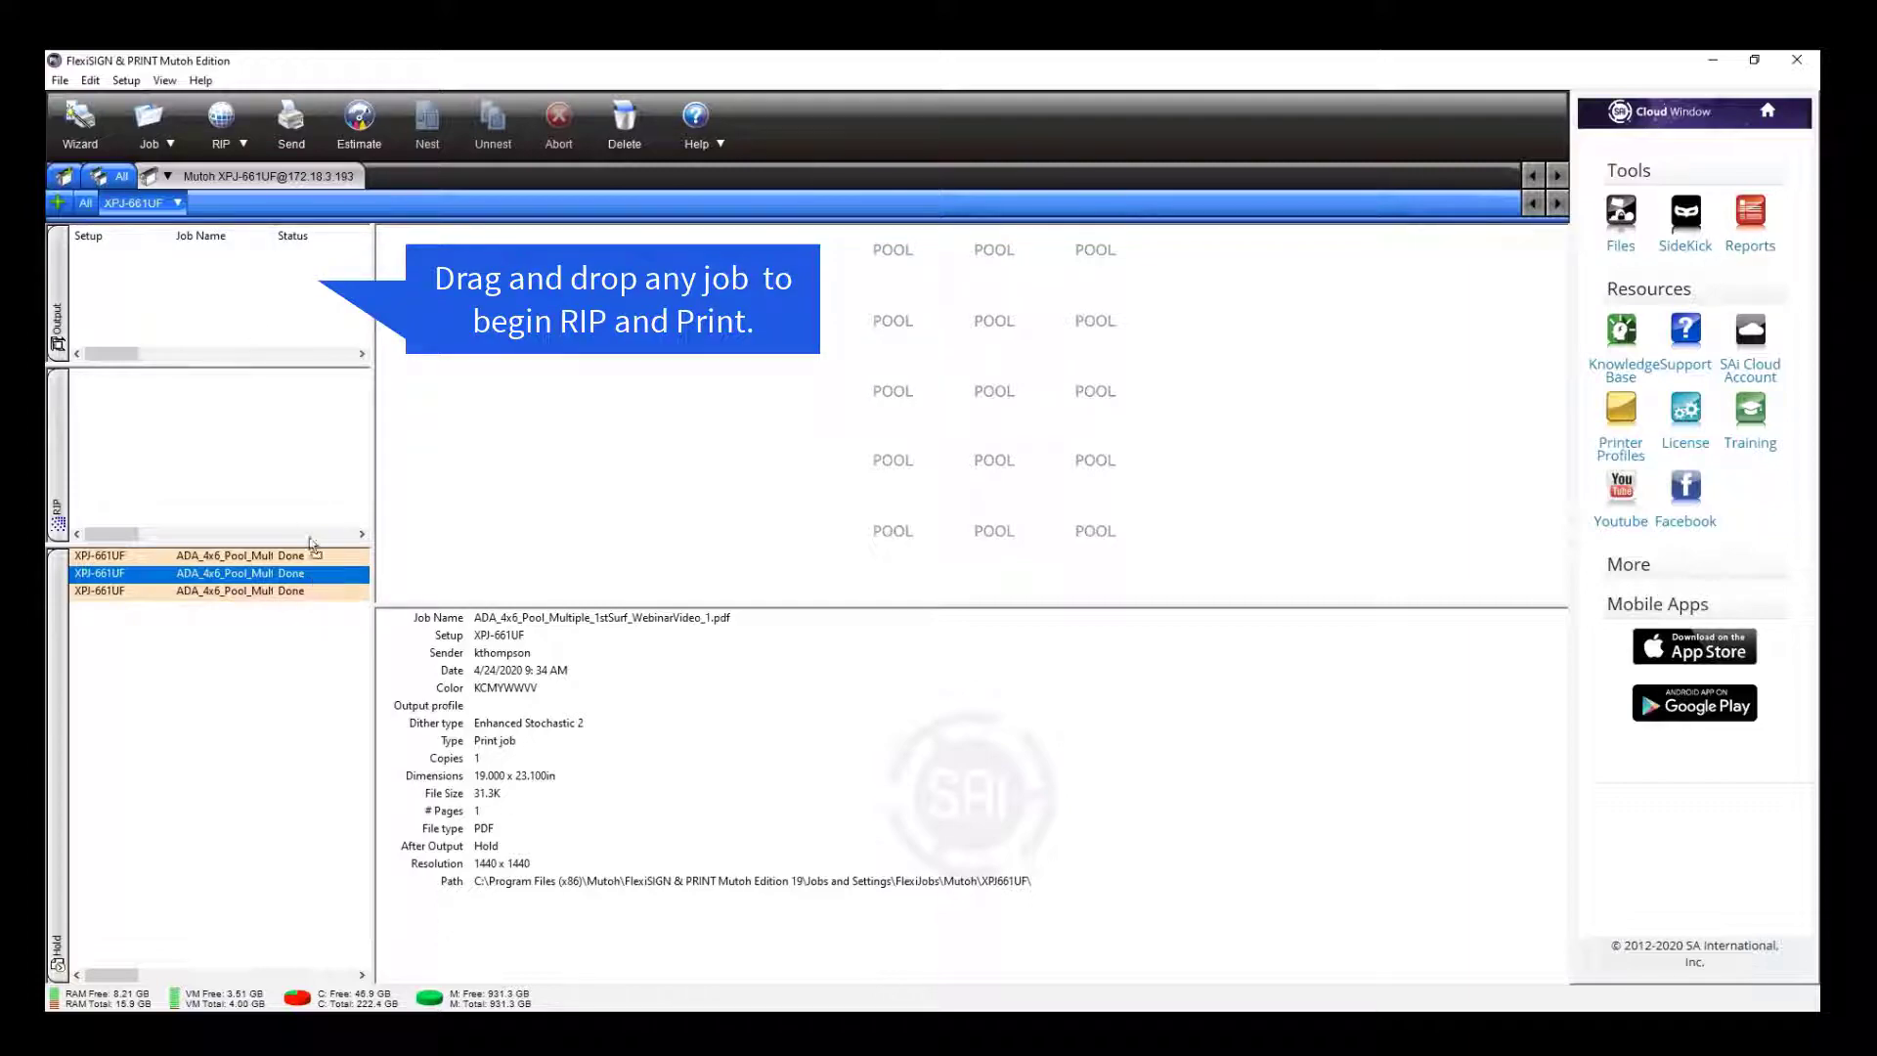
left_click_drag(309, 544, 245, 313)
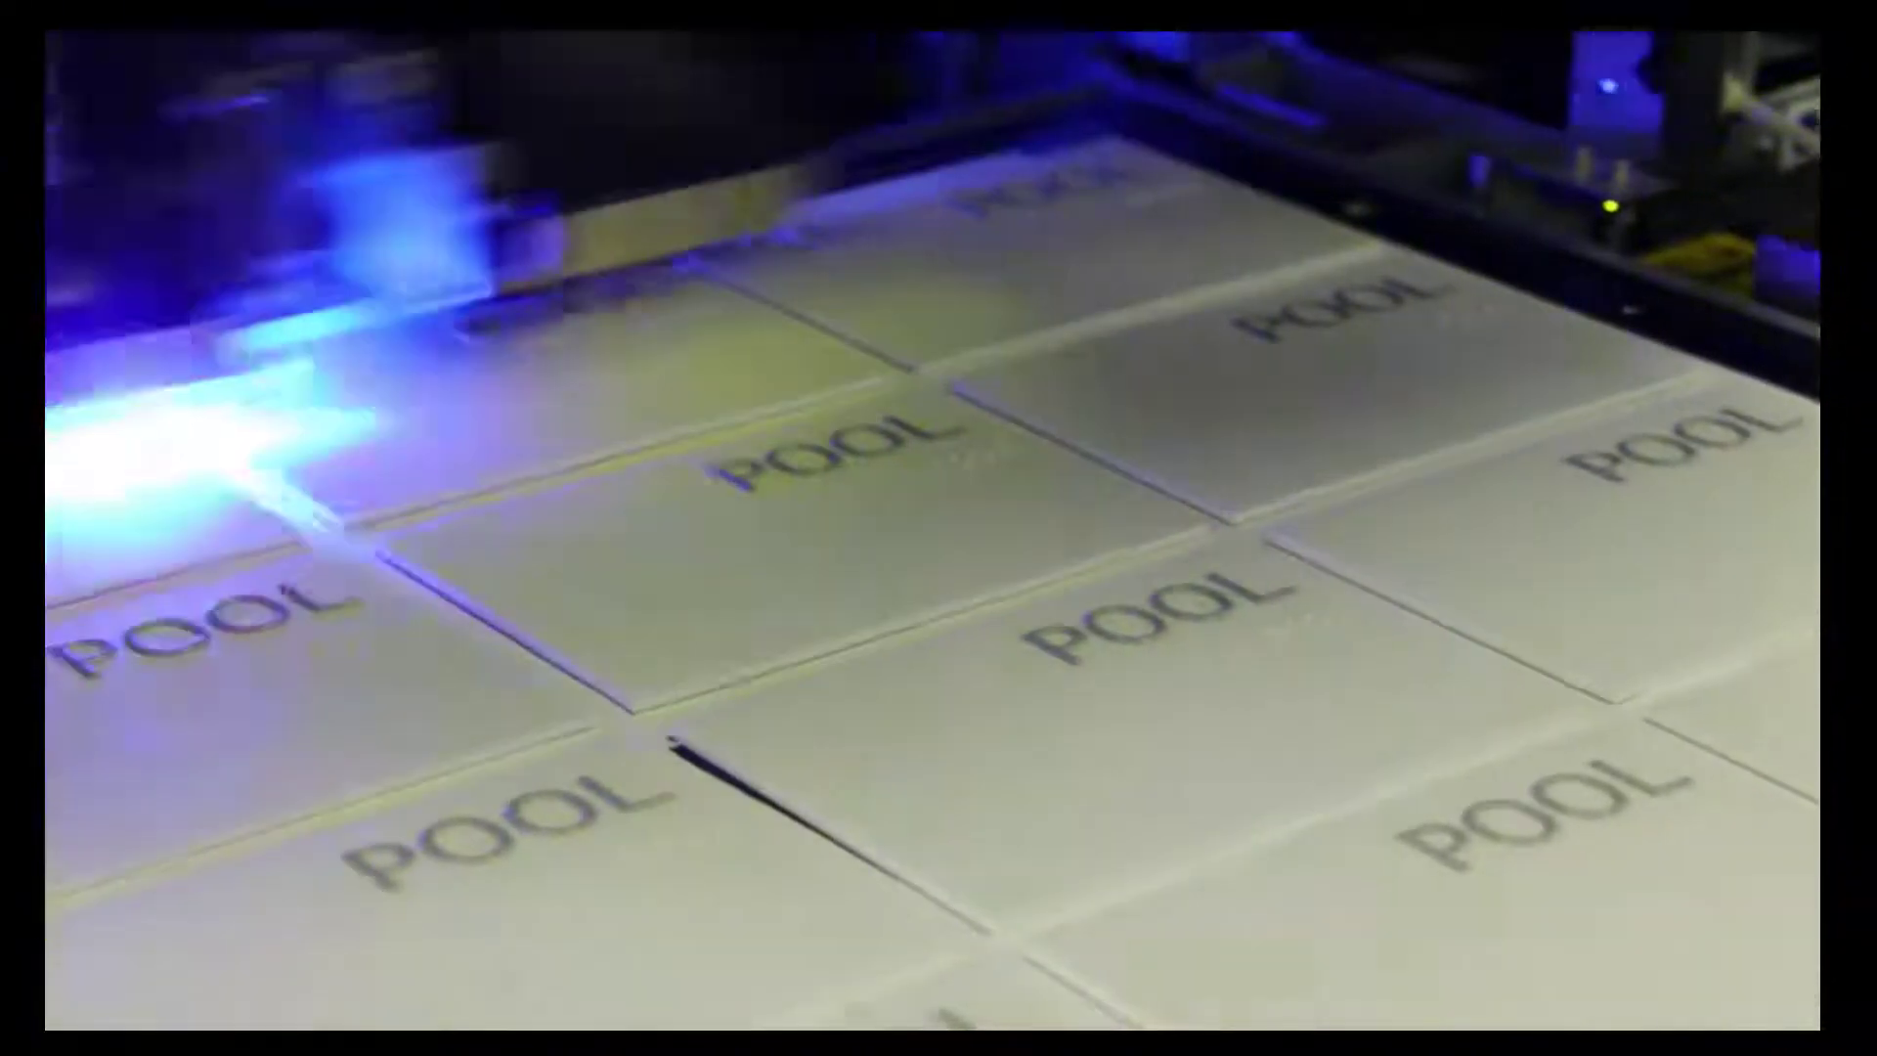
Review the preview and job details of the full-colour first-surface job and the tactile job in the hold list.
left_click(323, 591)
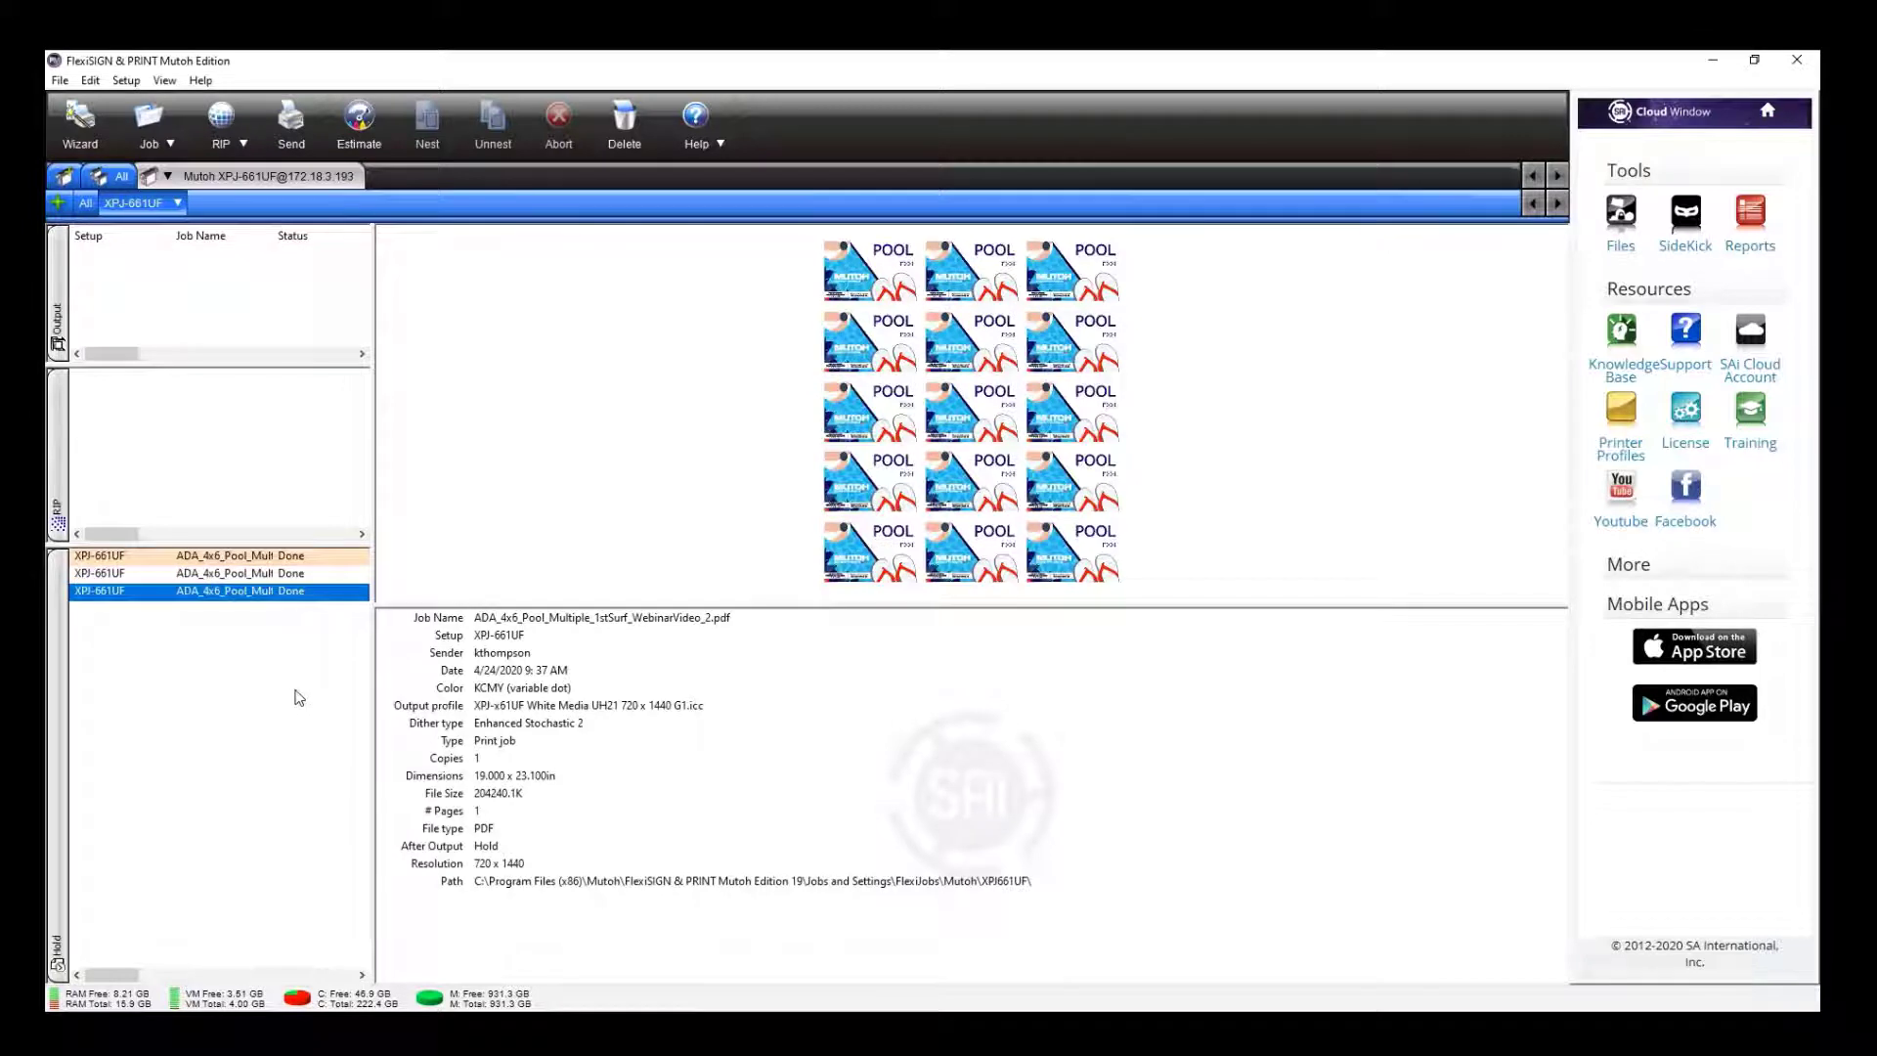
left_click(286, 581)
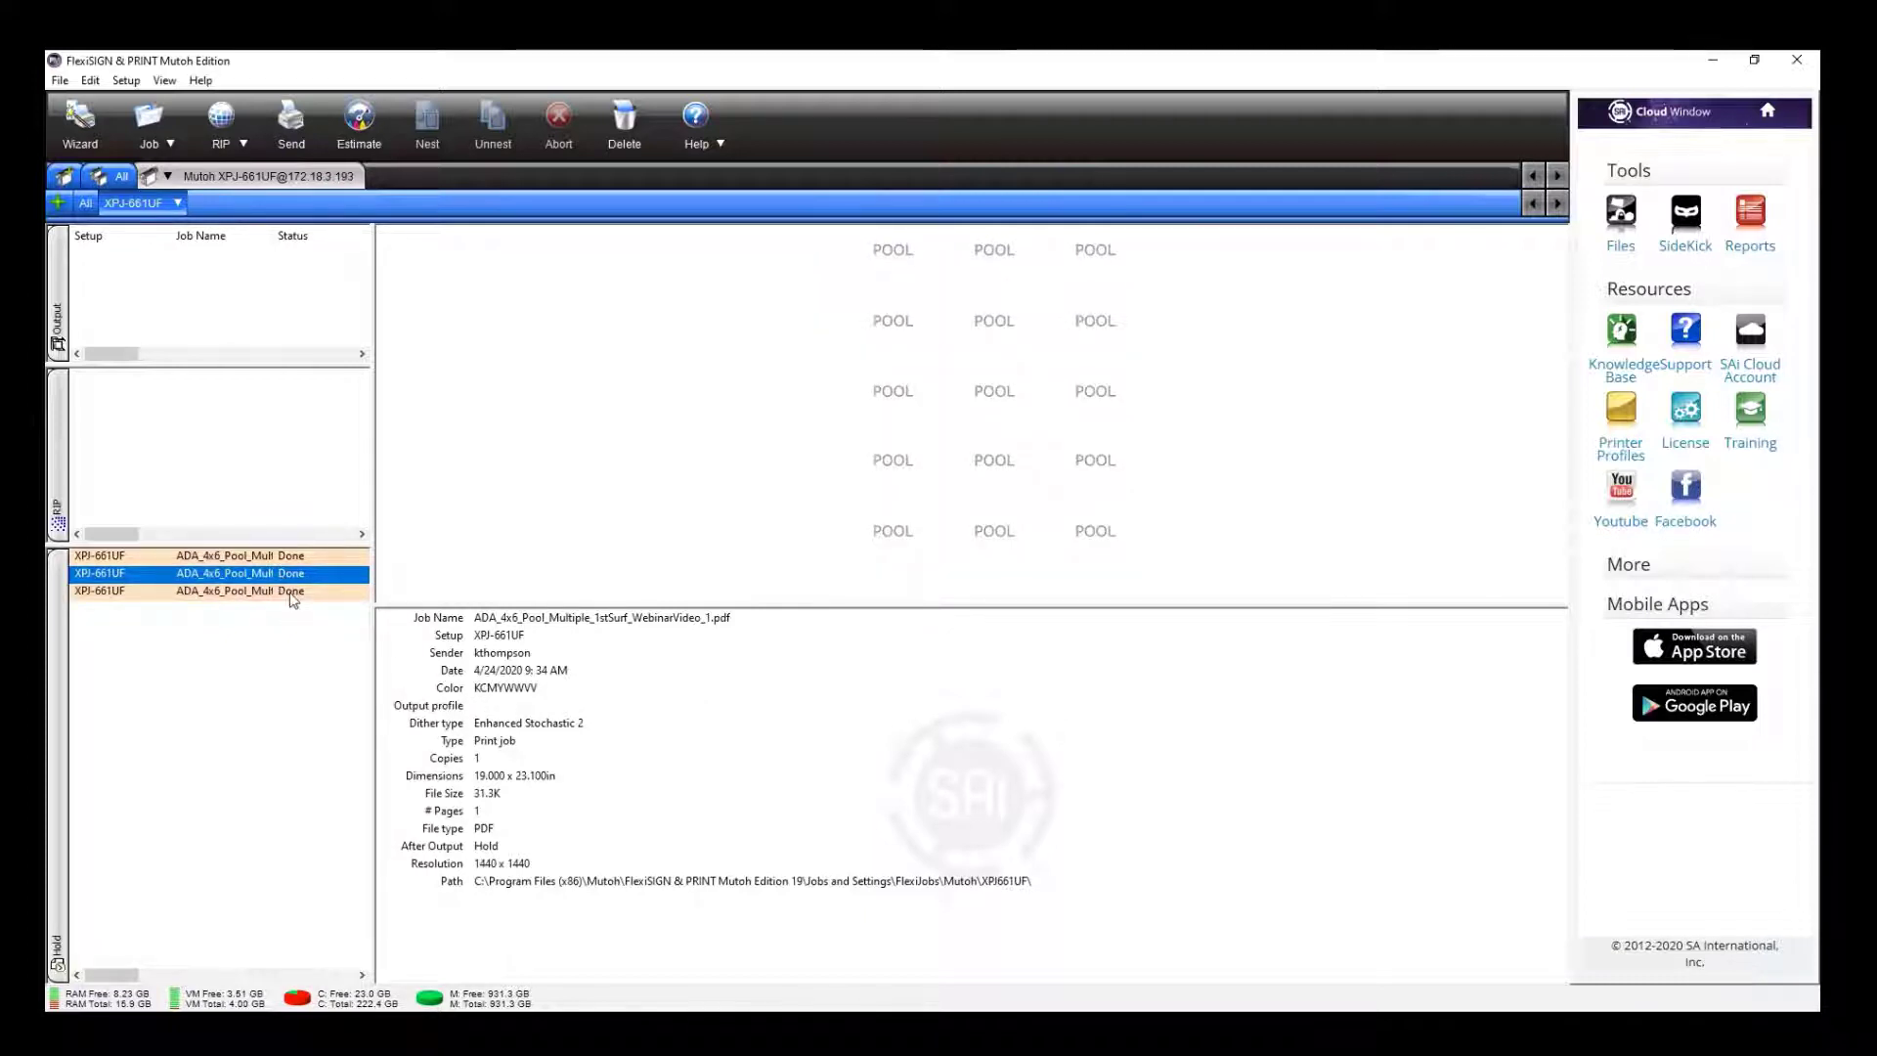
left_click(293, 593)
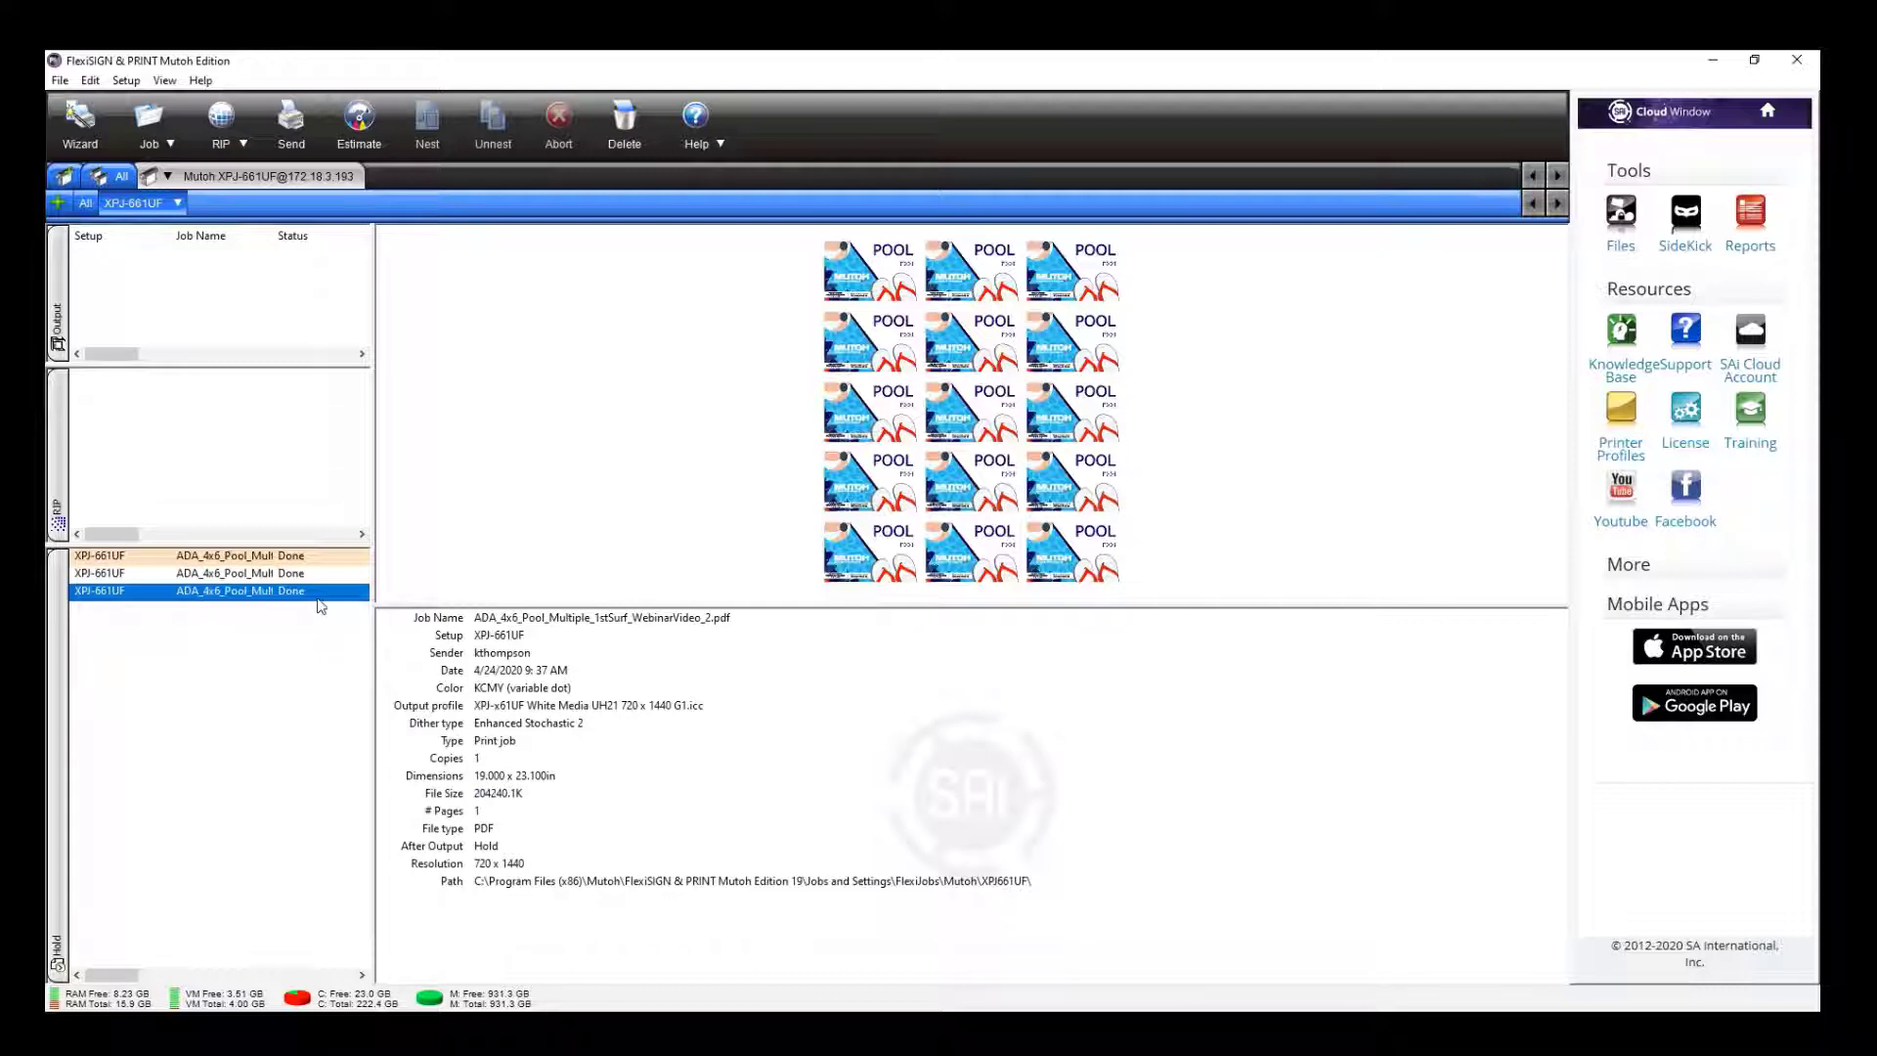